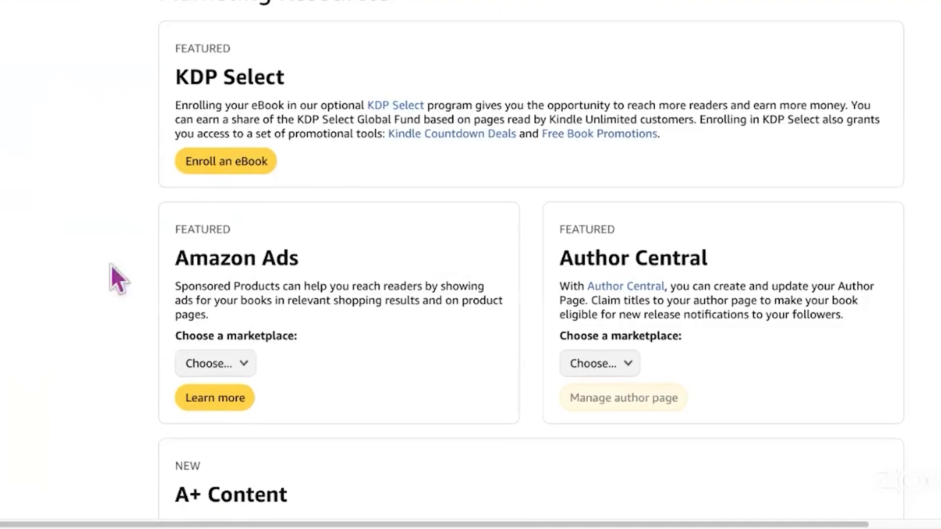
- Choose Amazon.com as the Amazon Ads marketplace and open the page for learning more about Amazon Ads
{"action": "left_click", "coordinate": [228, 364]}
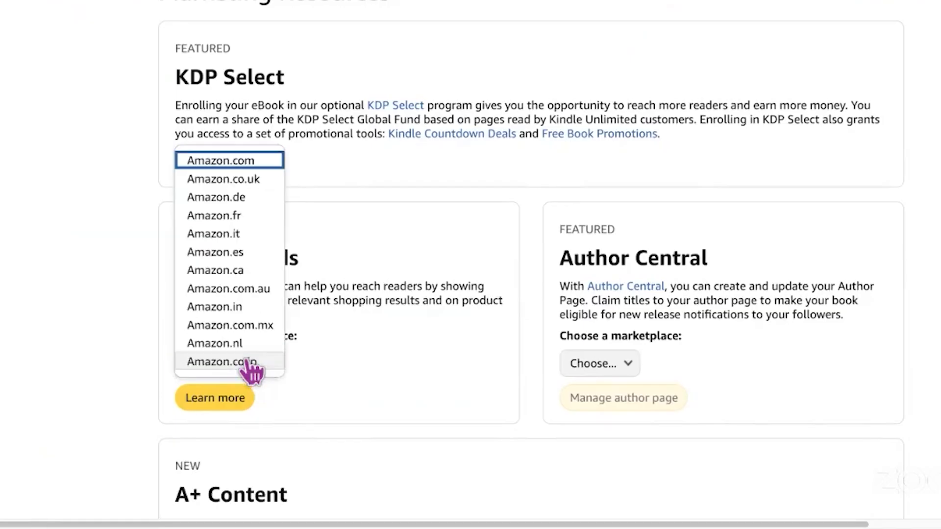
{"action": "left_click", "coordinate": [249, 161]}
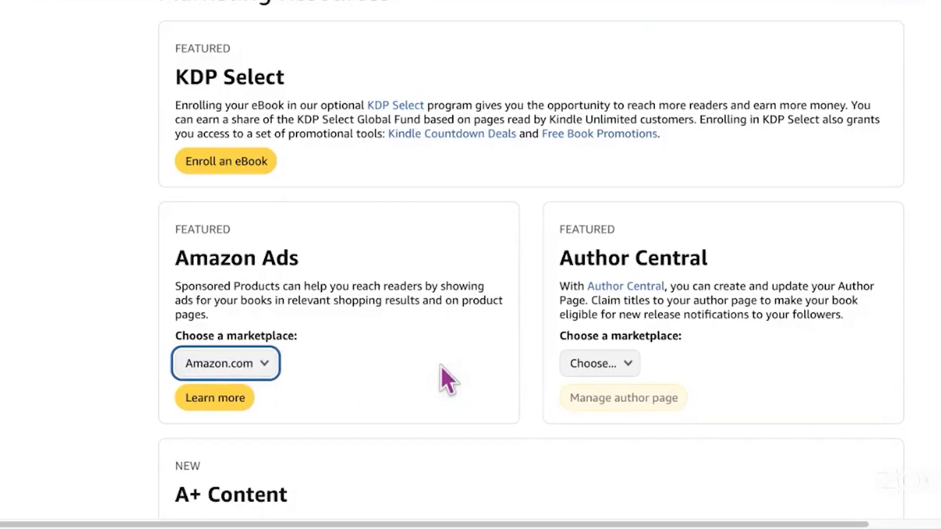
{"action": "scroll", "coordinate": [385, 359], "scroll_direction": "down", "scroll_amount": 1}
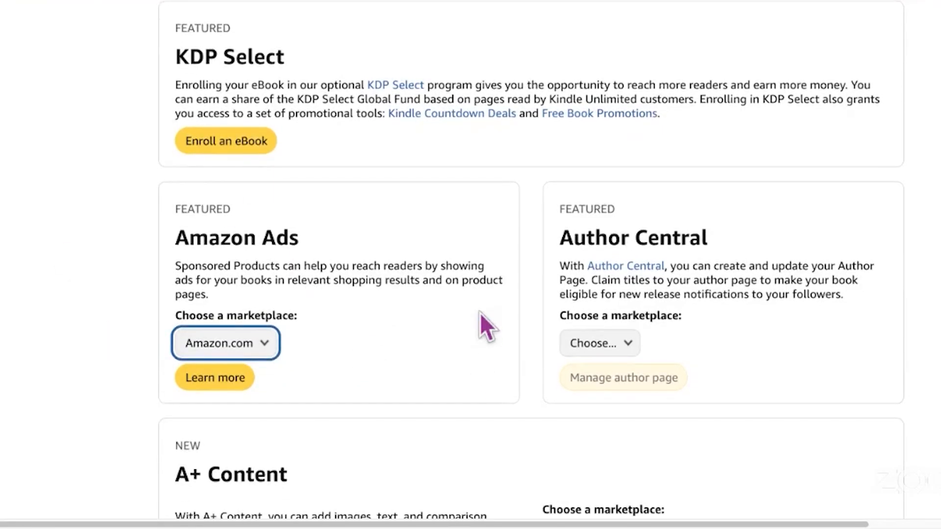
{"action": "scroll", "coordinate": [480, 314], "scroll_direction": "down", "scroll_amount": 5}
{"action": "left_click", "coordinate": [235, 154]}
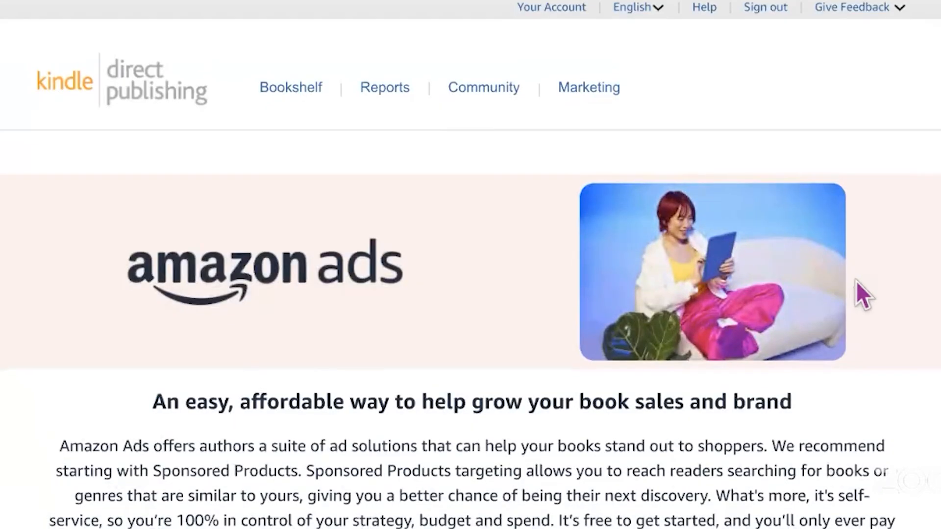
- Read through the Amazon Ads introduction and proceed from it to a new campaign form
{"action": "scroll", "coordinate": [855, 280], "scroll_direction": "down", "scroll_amount": 5}
{"action": "scroll", "coordinate": [856, 280], "scroll_direction": "up", "scroll_amount": 5}
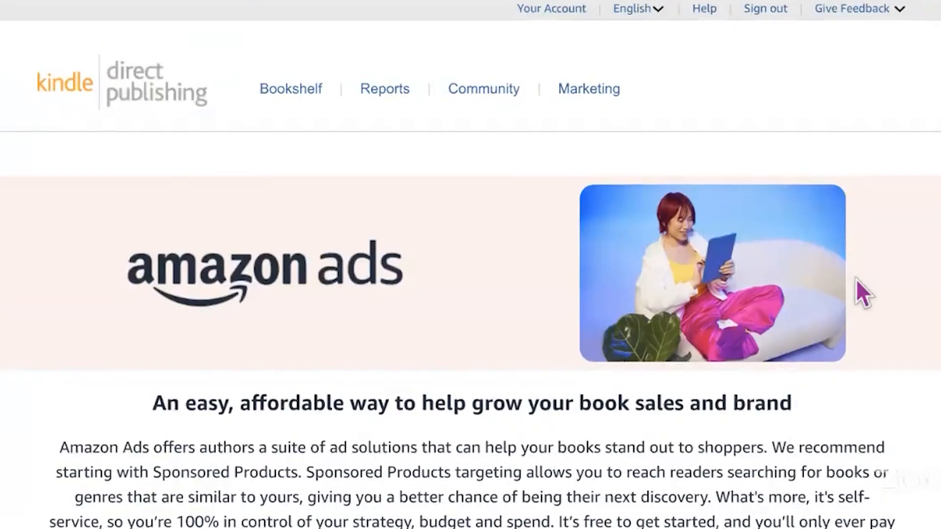
{"action": "scroll", "coordinate": [857, 279], "scroll_direction": "down", "scroll_amount": 5}
{"action": "left_click", "coordinate": [454, 321]}
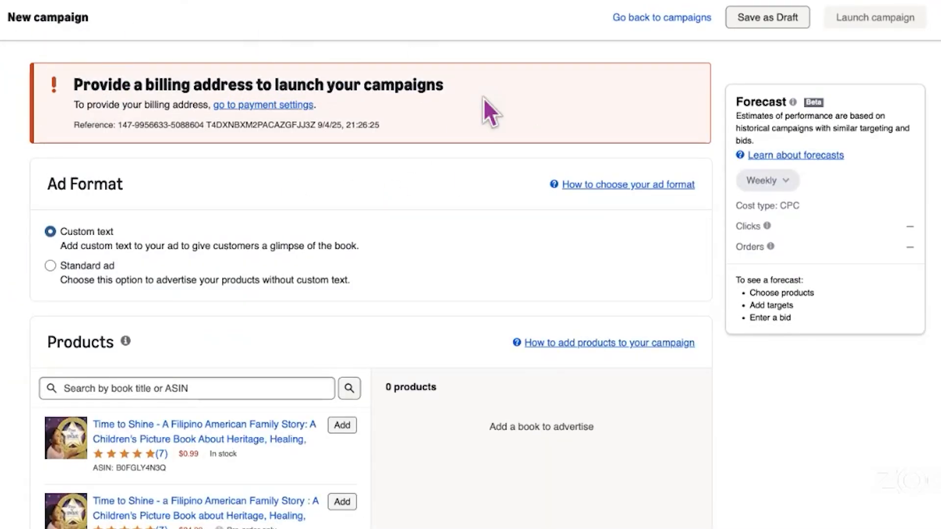
- Leave the campaign form for the payment settings and review the billing setup by country
{"action": "left_click", "coordinate": [242, 104]}
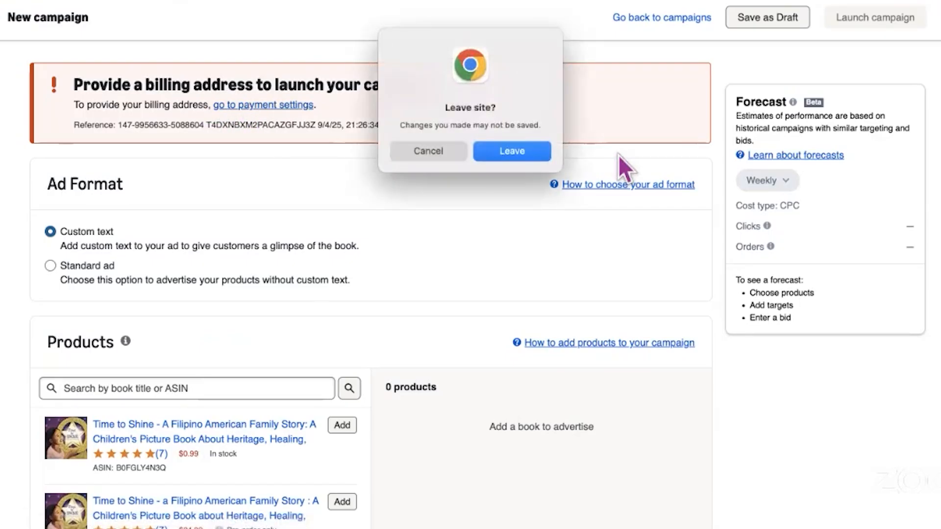
{"action": "left_click", "coordinate": [512, 152]}
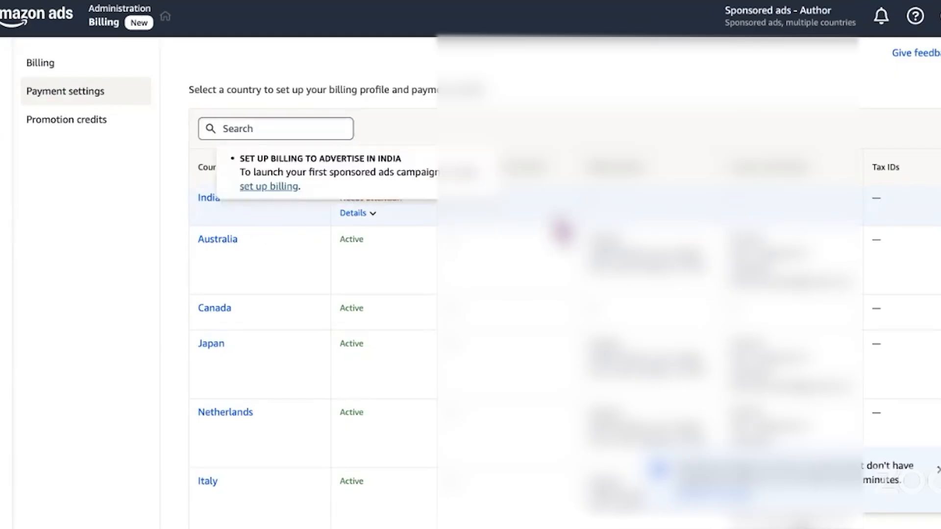
{"action": "scroll", "coordinate": [657, 221], "scroll_direction": "down", "scroll_amount": 8}
{"action": "scroll", "coordinate": [658, 221], "scroll_direction": "up", "scroll_amount": 8}
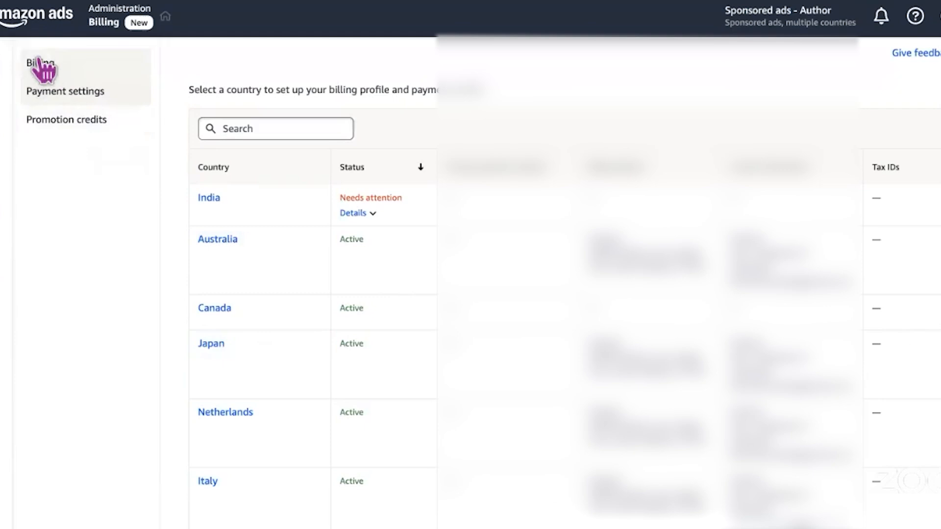
{"action": "left_click", "coordinate": [39, 63]}
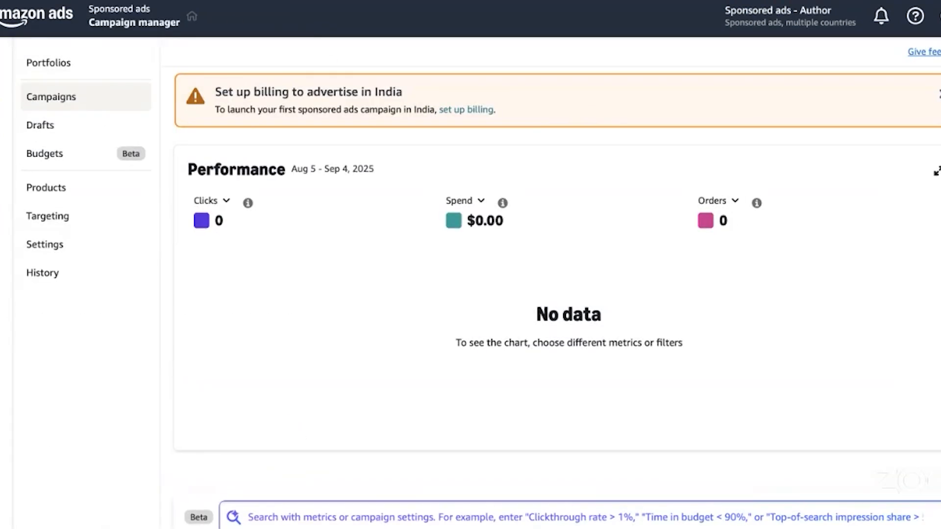
- Return to the KDP site, look over the bookshelf, and go to its Marketing Resources page
{"action": "type", "text": "kdp"}
{"action": "key", "text": "Return"}
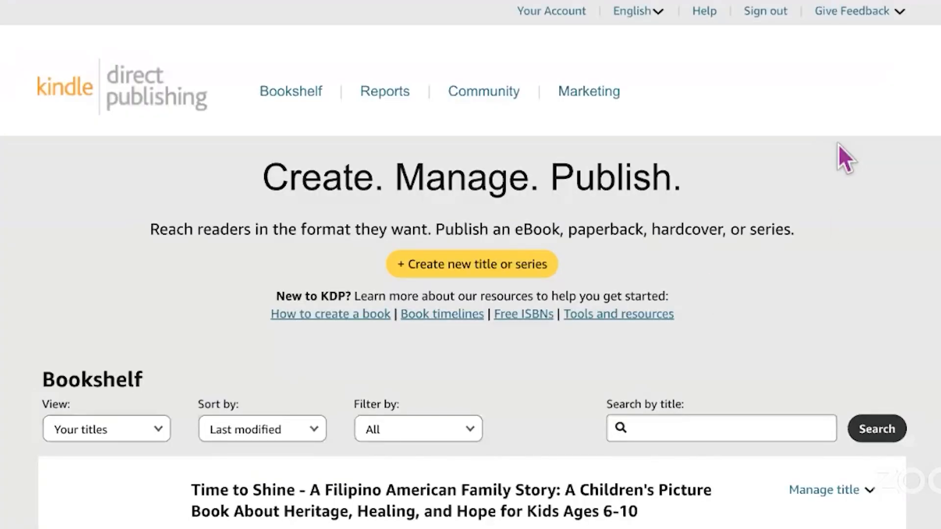
{"action": "scroll", "coordinate": [319, 339], "scroll_direction": "down", "scroll_amount": 4}
{"action": "scroll", "coordinate": [811, 392], "scroll_direction": "down", "scroll_amount": 3}
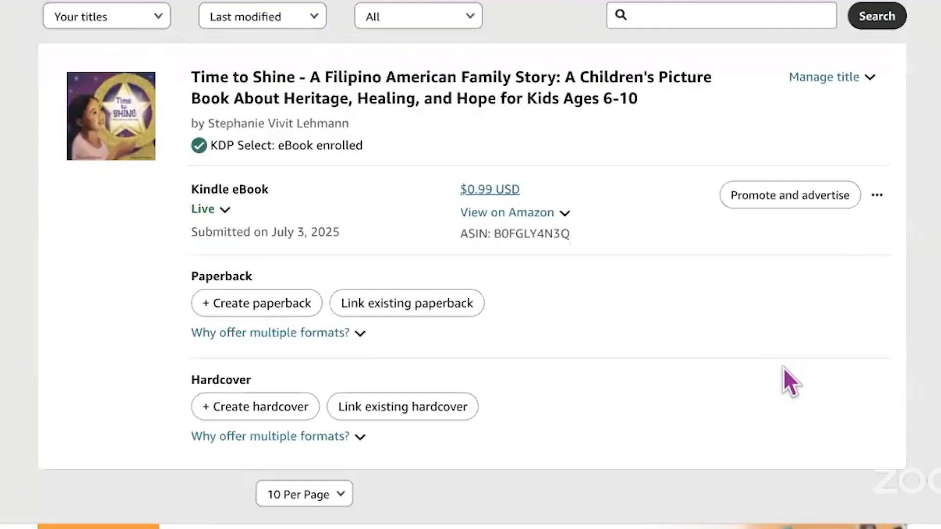
{"action": "scroll", "coordinate": [782, 369], "scroll_direction": "up", "scroll_amount": 8}
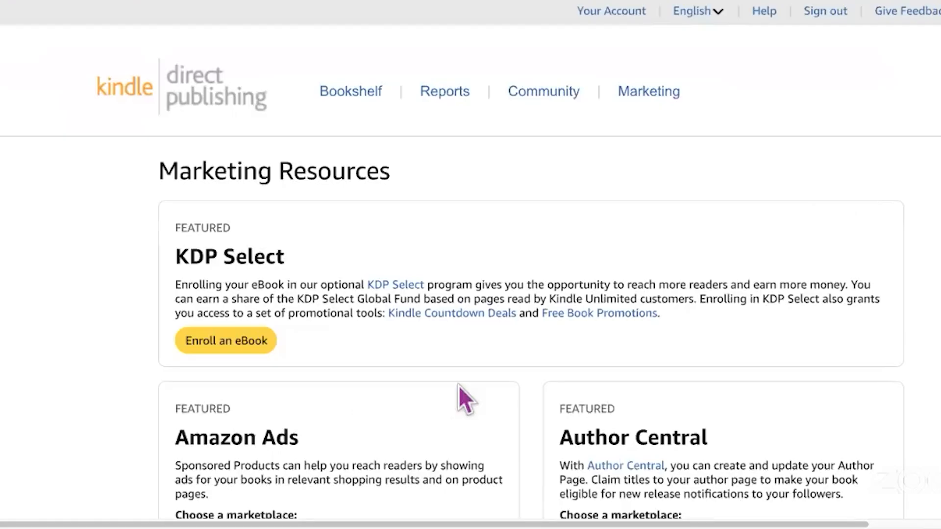
- Choose Amazon.com as the Amazon Ads marketplace and enter the ads campaign manager
{"action": "scroll", "coordinate": [343, 391], "scroll_direction": "down", "scroll_amount": 2}
{"action": "left_click", "coordinate": [240, 423]}
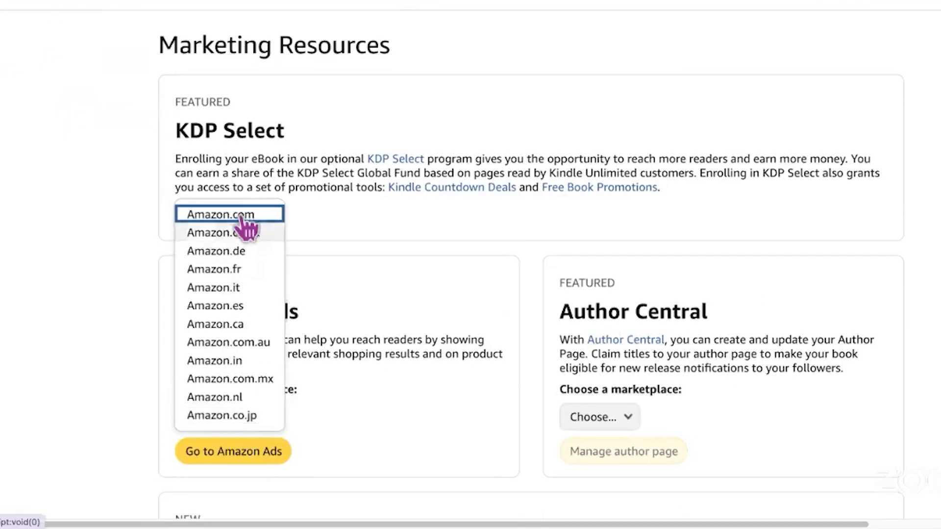
{"action": "left_click", "coordinate": [271, 223]}
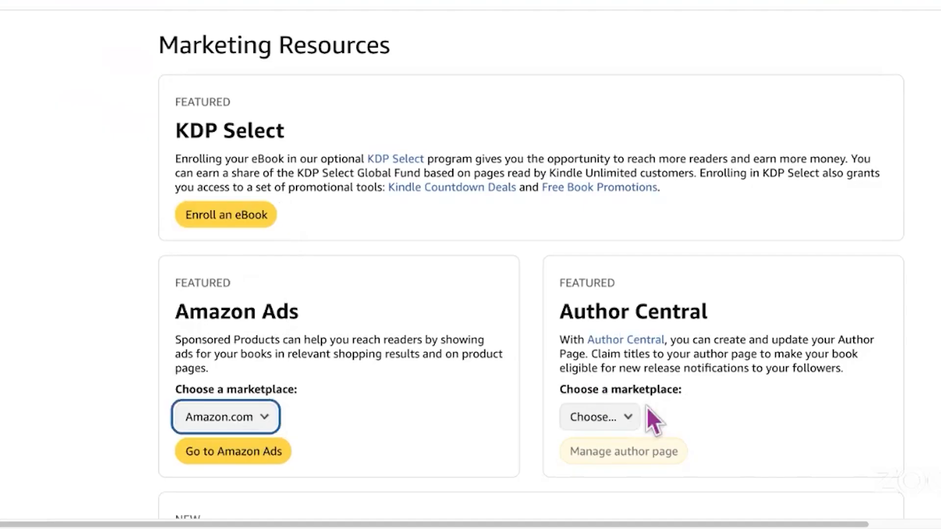
{"action": "left_click", "coordinate": [227, 451]}
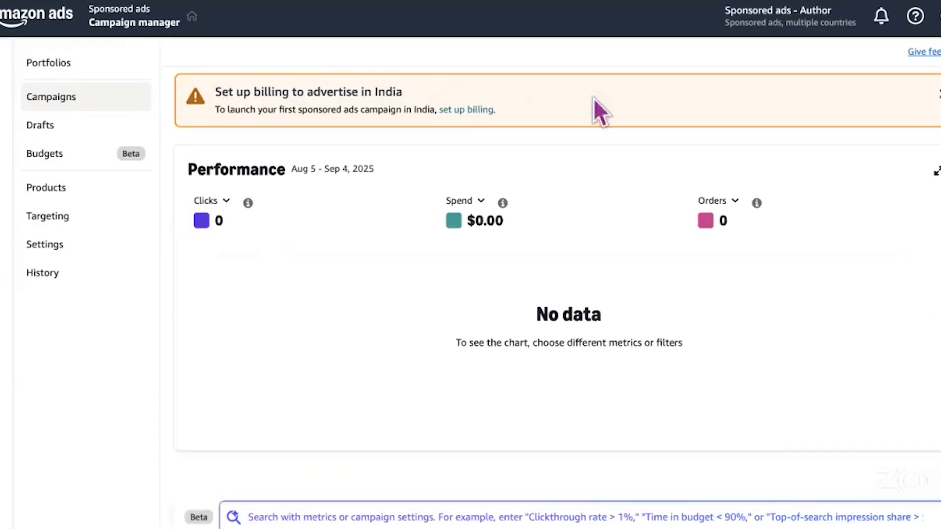
- Dismiss the India billing notice and start creating a Sponsored Products campaign
{"action": "left_click", "coordinate": [938, 94]}
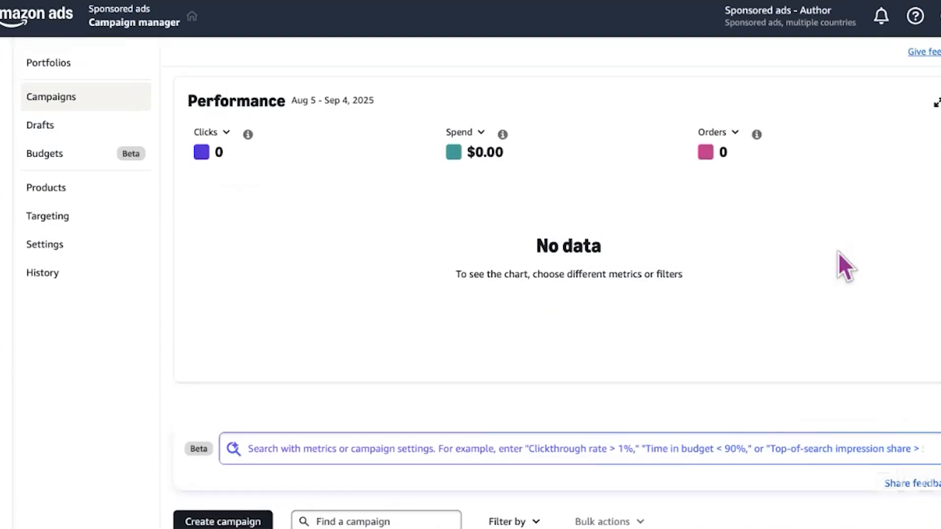
{"action": "scroll", "coordinate": [781, 294], "scroll_direction": "down", "scroll_amount": 5}
{"action": "scroll", "coordinate": [591, 460], "scroll_direction": "up", "scroll_amount": 1}
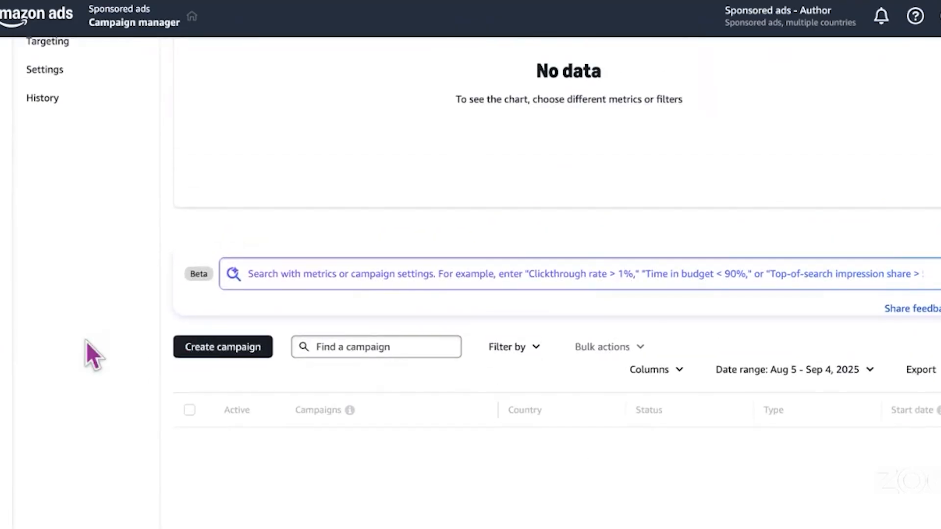
{"action": "left_click", "coordinate": [222, 352]}
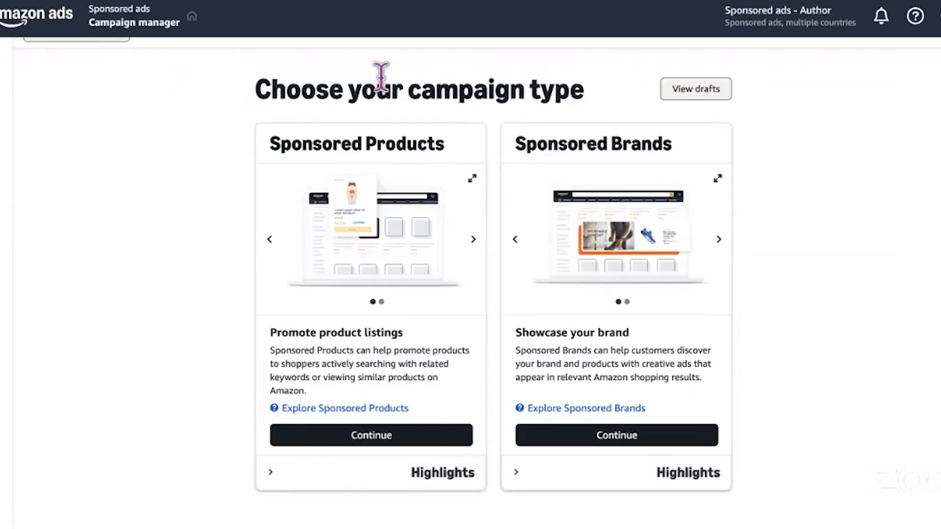
{"action": "left_click", "coordinate": [384, 438]}
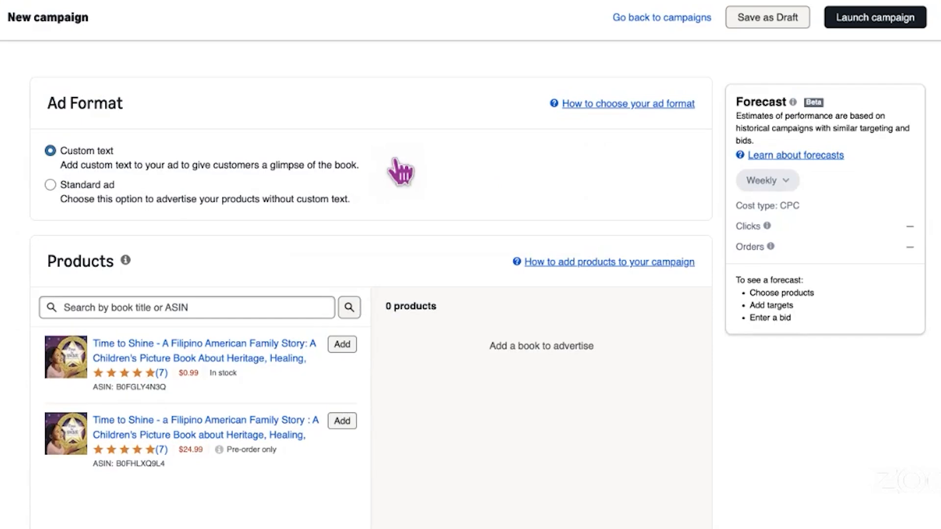
- Review the ad format options and add the $24.99 pre-order edition of Time to Shine to the campaign's products
{"action": "scroll", "coordinate": [505, 167], "scroll_direction": "down", "scroll_amount": 1}
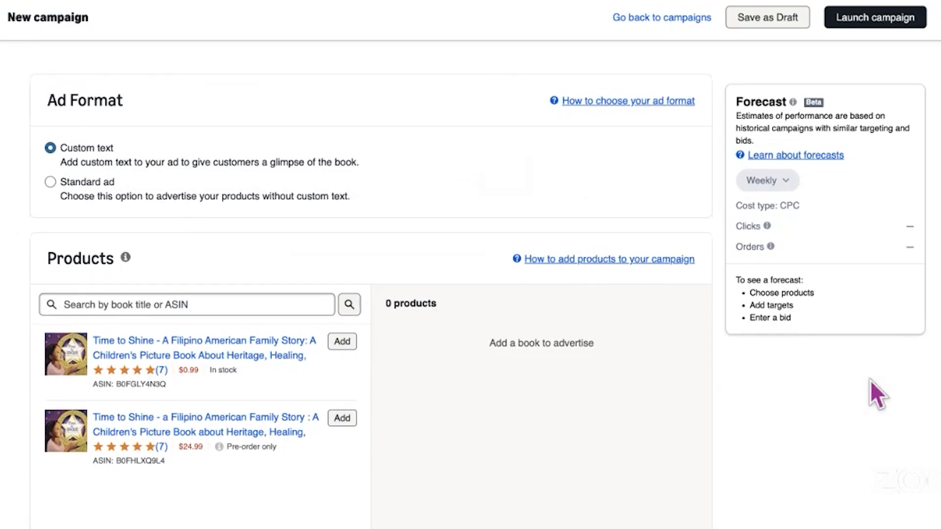
{"action": "scroll", "coordinate": [870, 380], "scroll_direction": "down", "scroll_amount": 2}
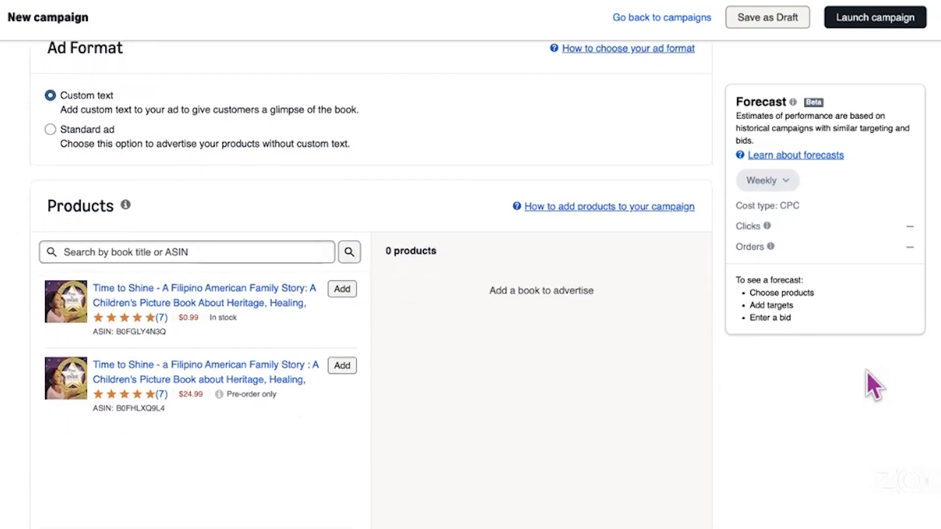
{"action": "scroll", "coordinate": [866, 371], "scroll_direction": "down", "scroll_amount": 1}
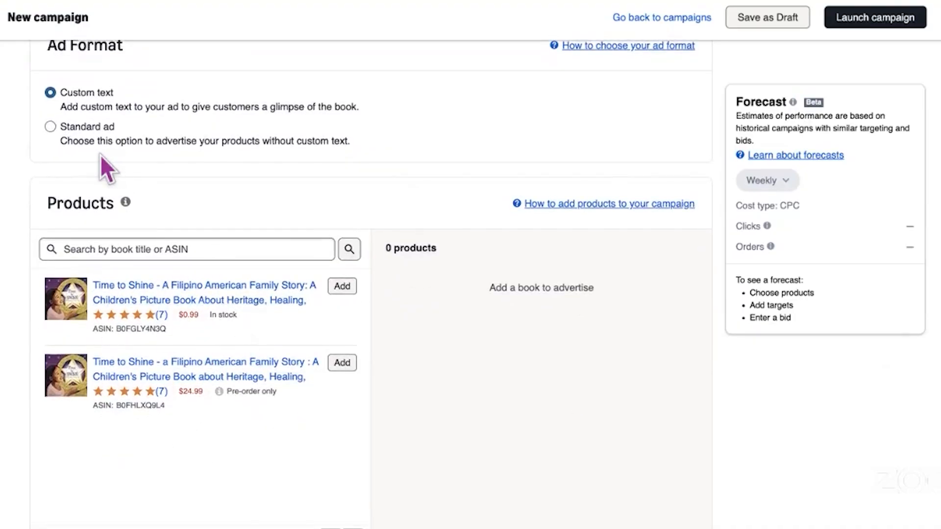
{"action": "scroll", "coordinate": [90, 188], "scroll_direction": "up", "scroll_amount": 2}
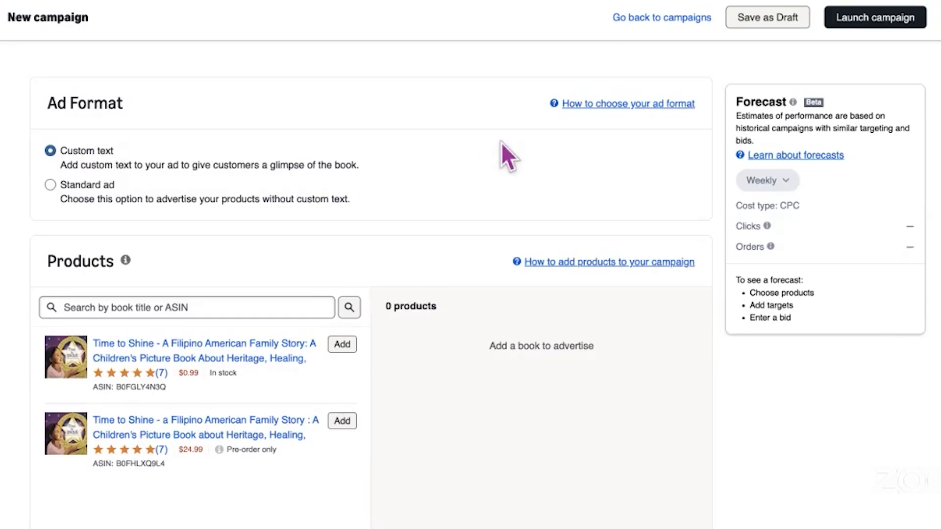
{"action": "scroll", "coordinate": [504, 153], "scroll_direction": "down", "scroll_amount": 1}
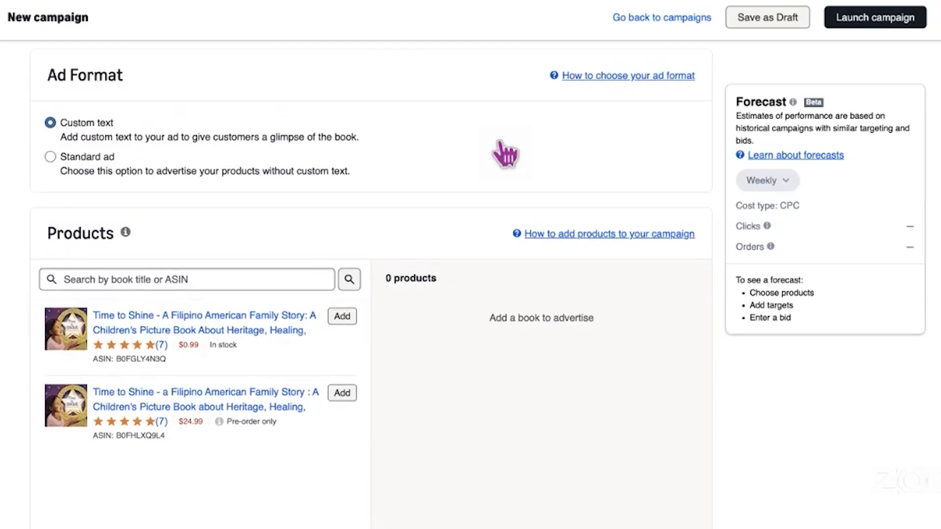
{"action": "scroll", "coordinate": [504, 154], "scroll_direction": "down", "scroll_amount": 2}
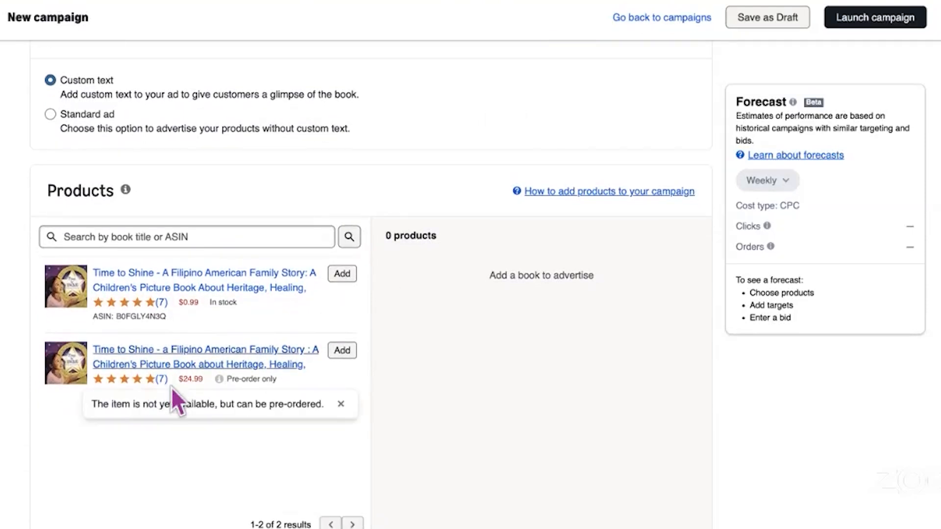
{"action": "left_click", "coordinate": [342, 352]}
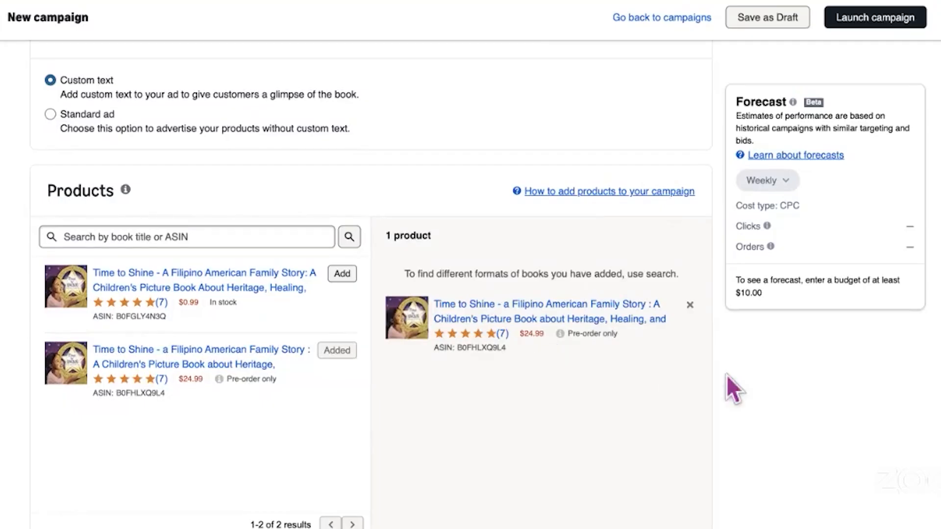
- Set the default bid for automatic targeting to $0.76
{"action": "scroll", "coordinate": [849, 380], "scroll_direction": "down", "scroll_amount": 6}
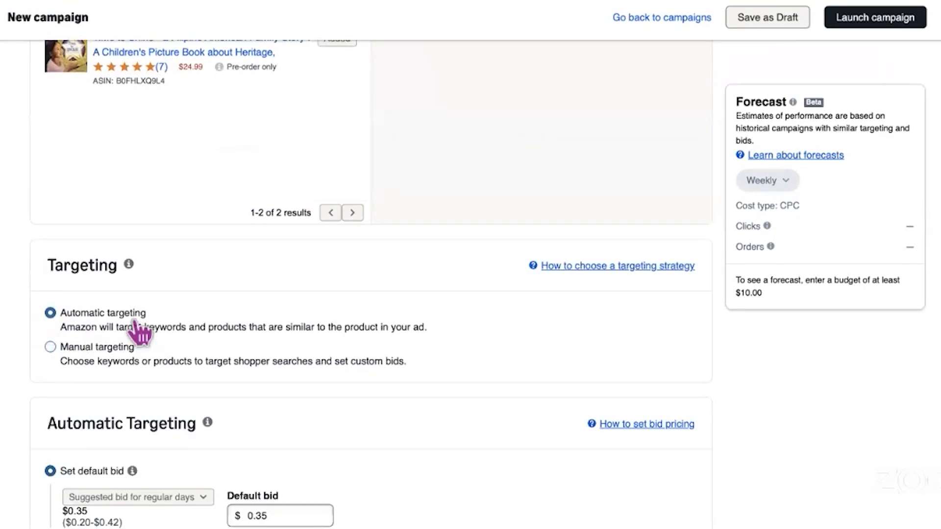
{"action": "scroll", "coordinate": [817, 407], "scroll_direction": "down", "scroll_amount": 5}
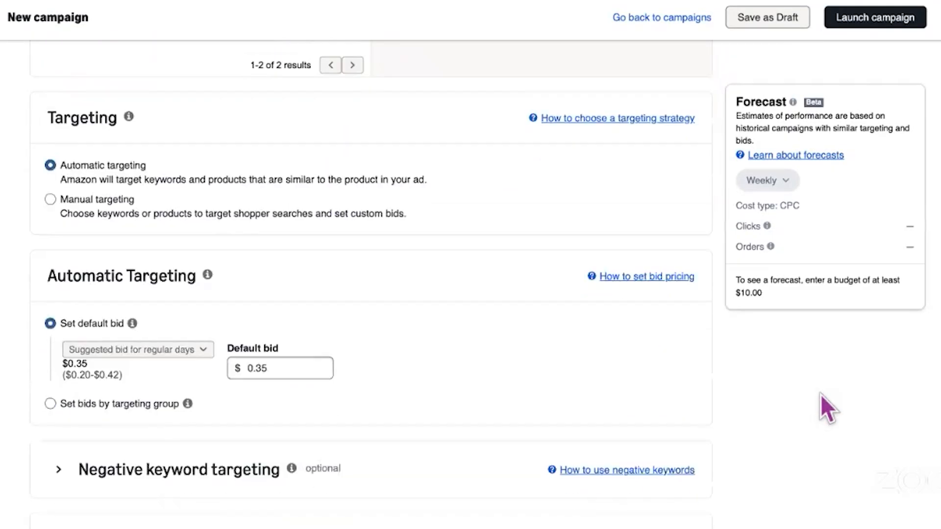
{"action": "double_click", "coordinate": [275, 277]}
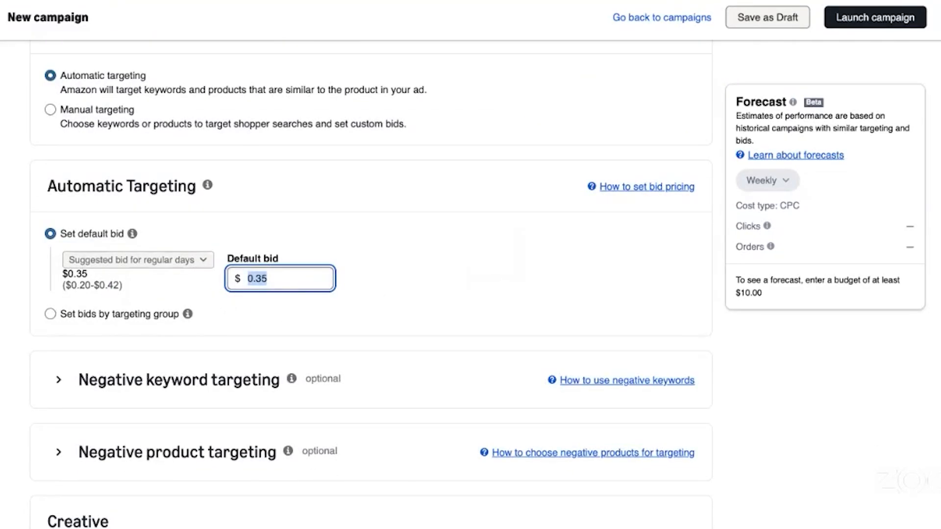
{"action": "key", "text": "BackSpace"}
{"action": "type", "text": ".76"}
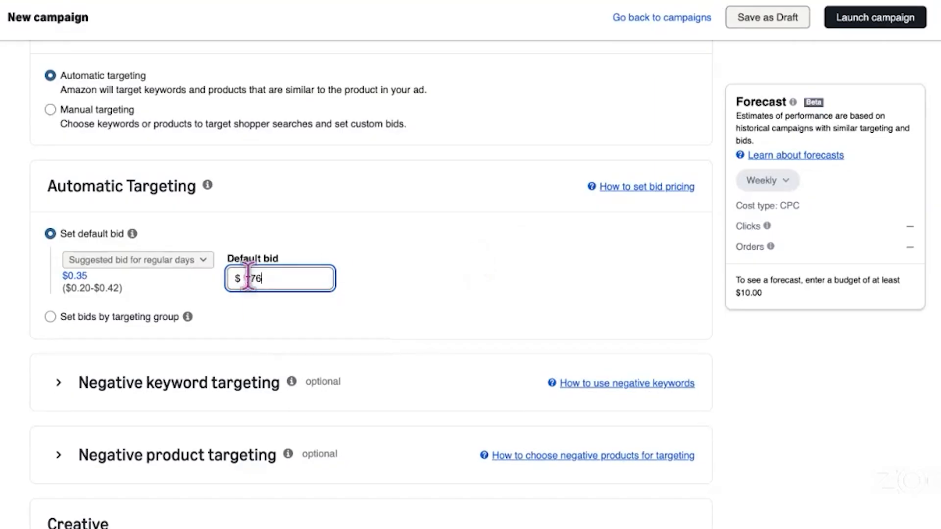
{"action": "left_click_drag", "start_coordinate": [272, 280], "coordinate": [219, 290]}
{"action": "left_click", "coordinate": [416, 306]}
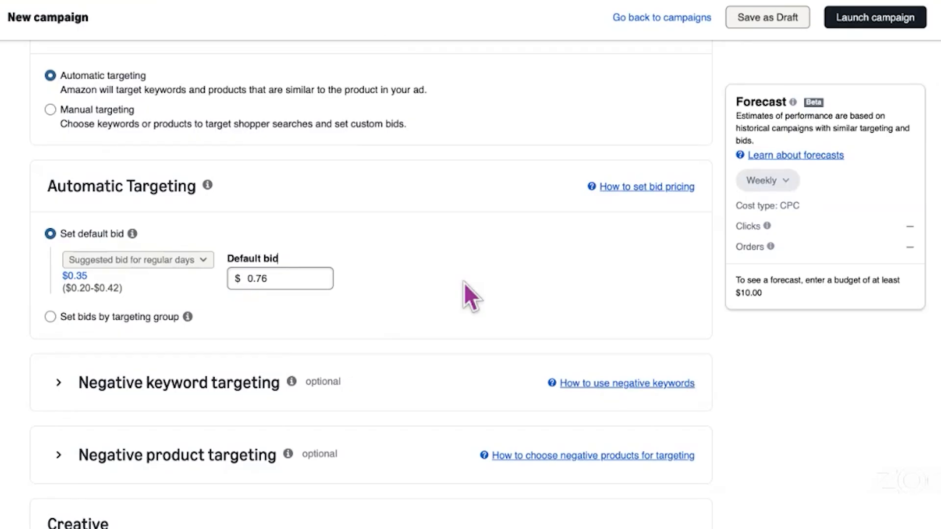
- Expand the optional negative keyword targeting section of the campaign
{"action": "scroll", "coordinate": [562, 268], "scroll_direction": "down", "scroll_amount": 2}
{"action": "mouse_move", "coordinate": [195, 214]}
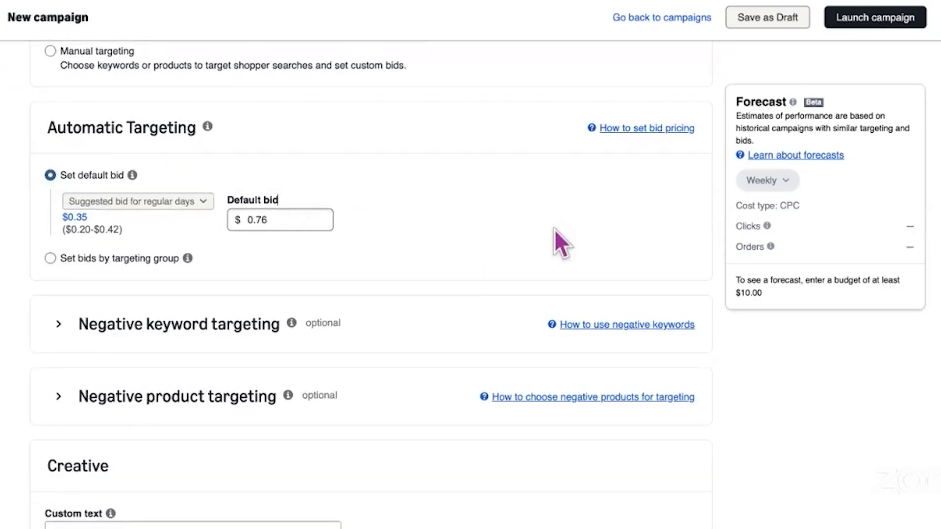
{"action": "scroll", "coordinate": [558, 238], "scroll_direction": "down", "scroll_amount": 1}
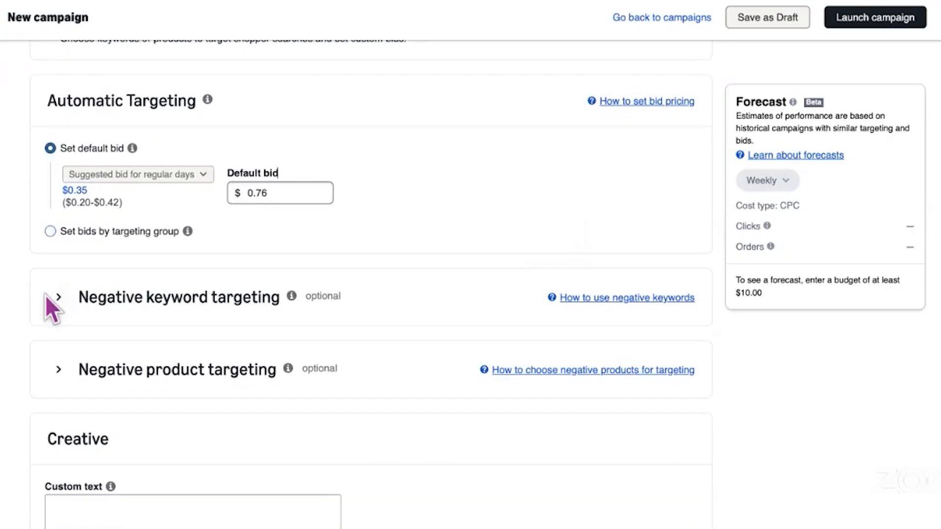
{"action": "left_click", "coordinate": [69, 306]}
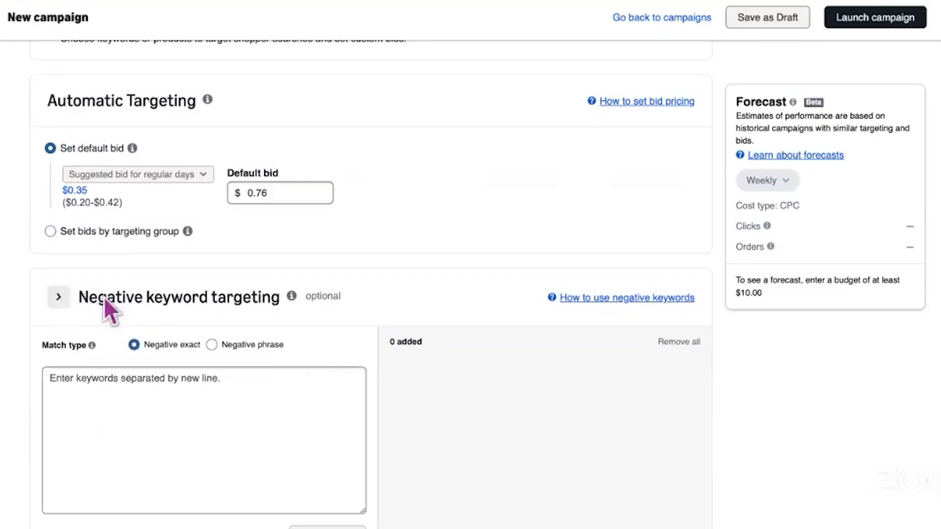
- Add "free" to the campaign's negative keywords with the Negative phrase match type
{"action": "scroll", "coordinate": [193, 343], "scroll_direction": "down", "scroll_amount": 2}
{"action": "left_click", "coordinate": [191, 329]}
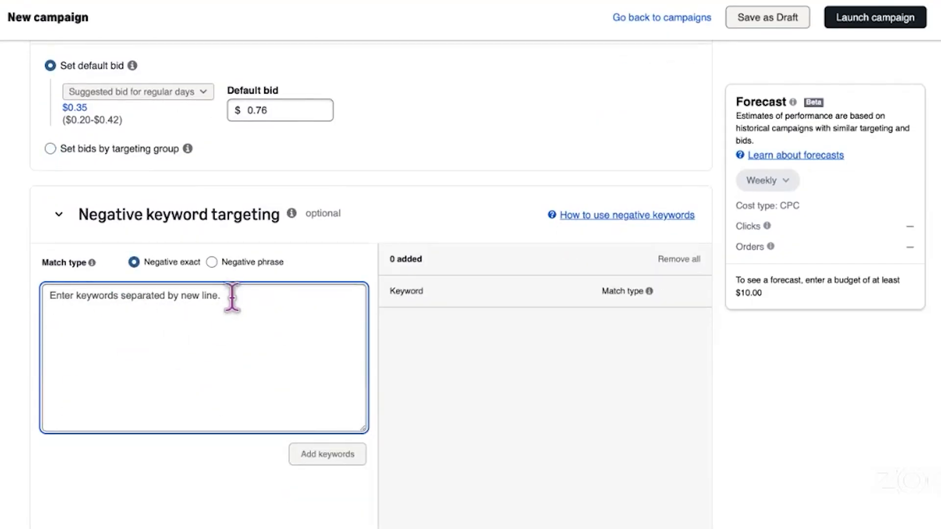
{"action": "type", "text": "free"}
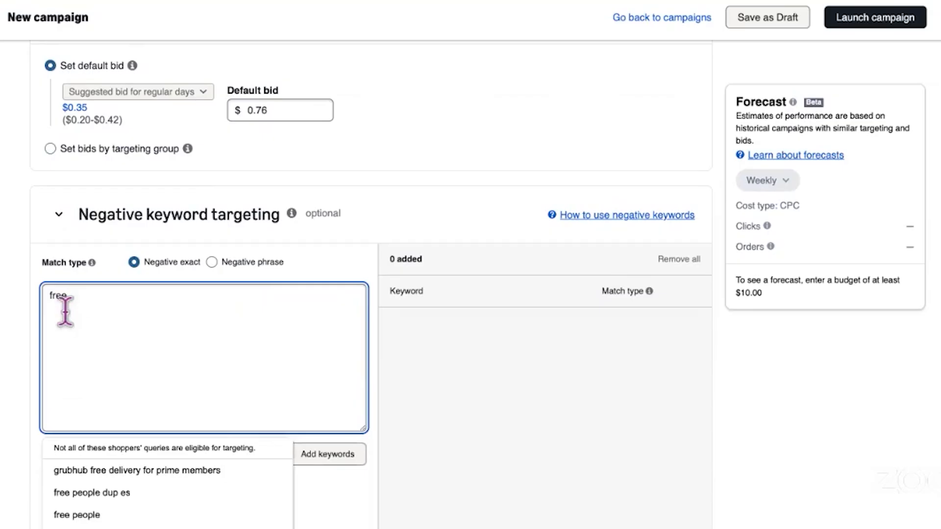
{"action": "left_click", "coordinate": [211, 262]}
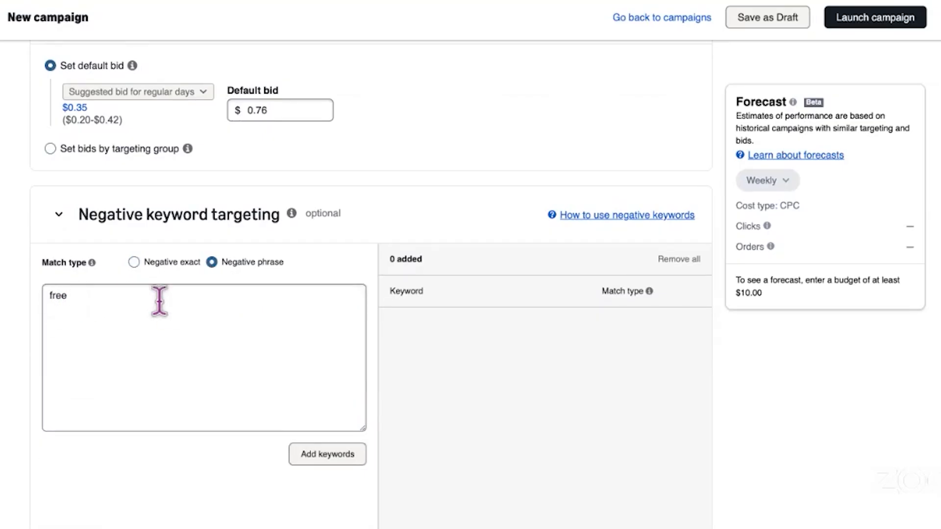
{"action": "left_click", "coordinate": [336, 457]}
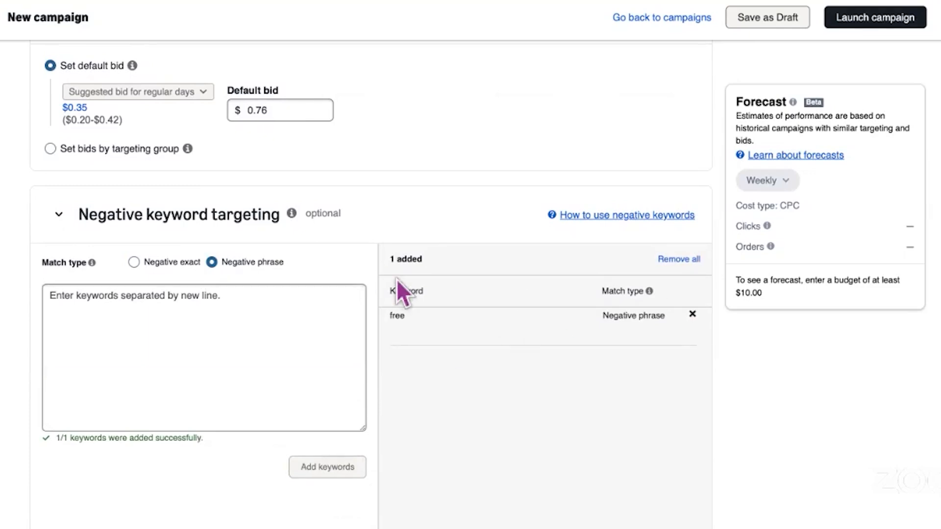
{"action": "left_click", "coordinate": [55, 300]}
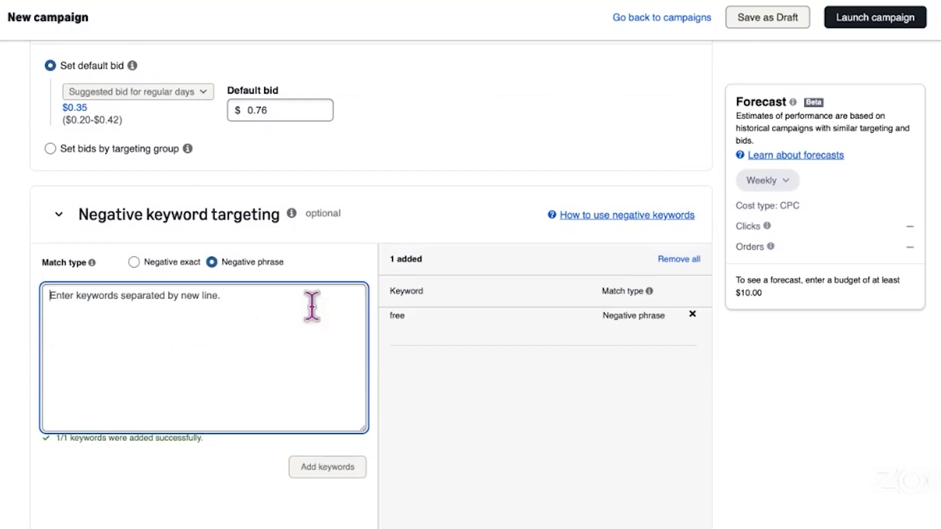
- Expand the optional negative product targeting section of the campaign
{"action": "scroll", "coordinate": [868, 384], "scroll_direction": "down", "scroll_amount": 1}
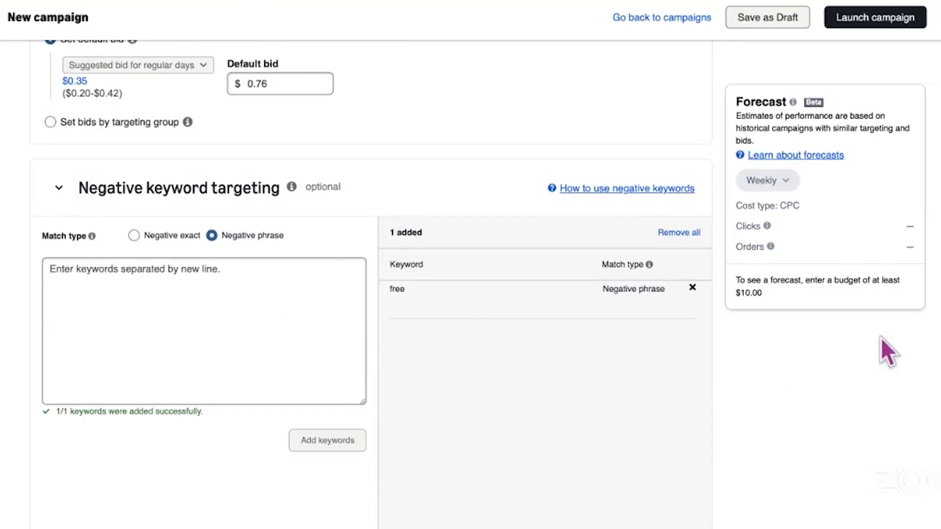
{"action": "scroll", "coordinate": [716, 310], "scroll_direction": "down", "scroll_amount": 1}
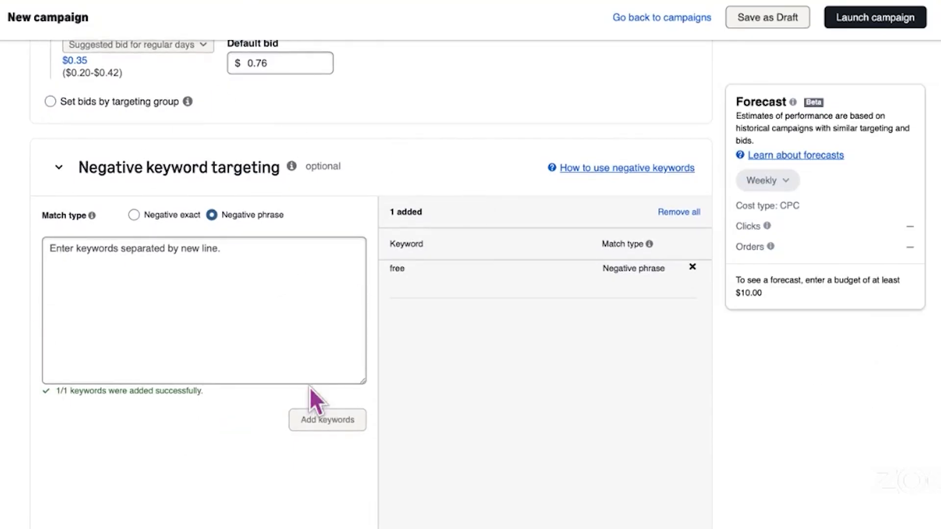
{"action": "scroll", "coordinate": [841, 436], "scroll_direction": "down", "scroll_amount": 8}
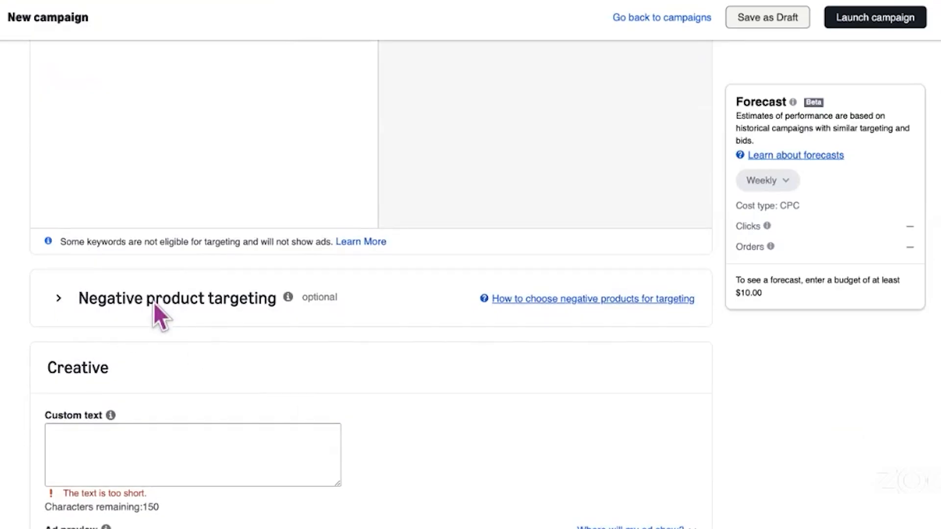
{"action": "left_click", "coordinate": [57, 298]}
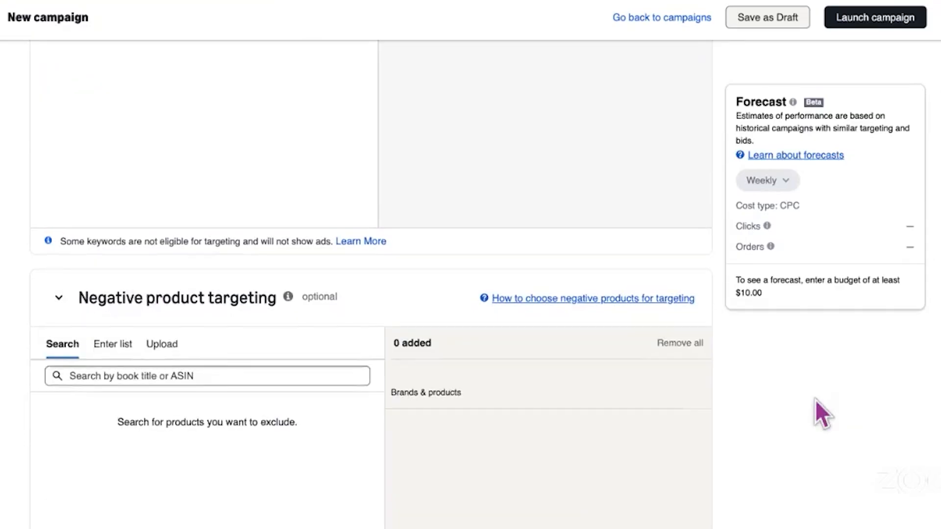
- Review the Creative section with its ad preview and activate the empty Custom text field
{"action": "scroll", "coordinate": [818, 414], "scroll_direction": "down", "scroll_amount": 2}
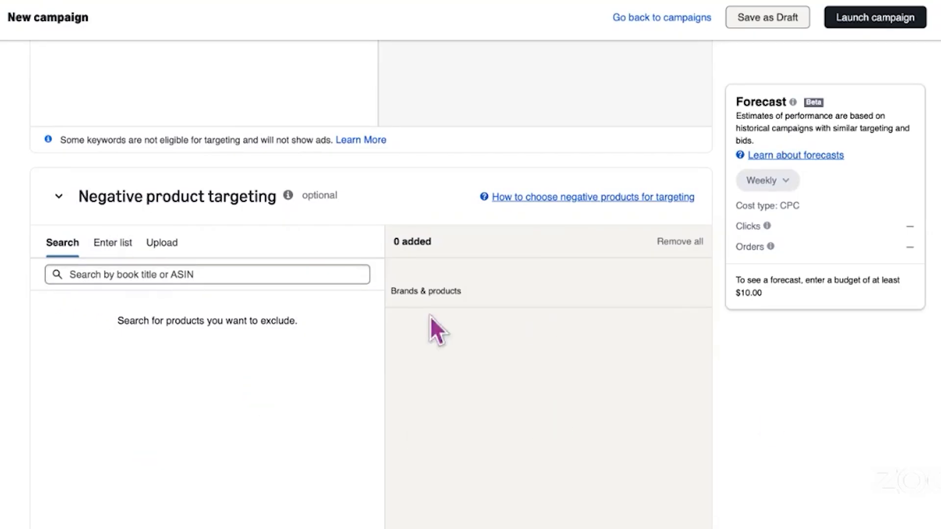
{"action": "scroll", "coordinate": [813, 373], "scroll_direction": "down", "scroll_amount": 3}
{"action": "scroll", "coordinate": [813, 373], "scroll_direction": "down", "scroll_amount": 7}
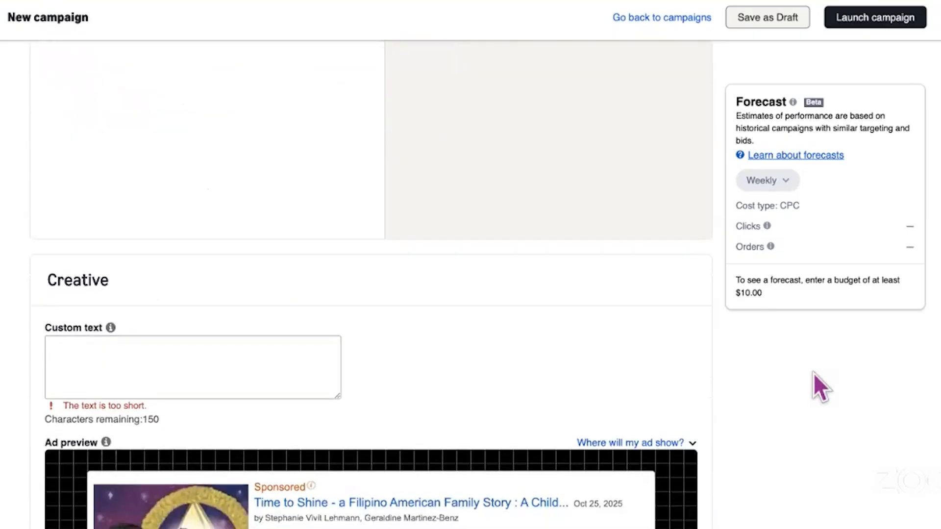
{"action": "scroll", "coordinate": [813, 373], "scroll_direction": "down", "scroll_amount": 3}
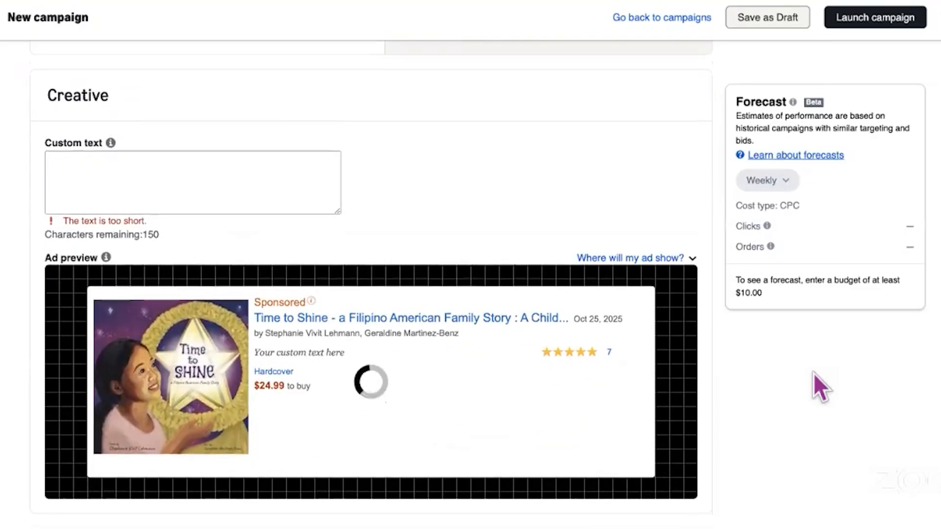
{"action": "scroll", "coordinate": [813, 373], "scroll_direction": "up", "scroll_amount": 1}
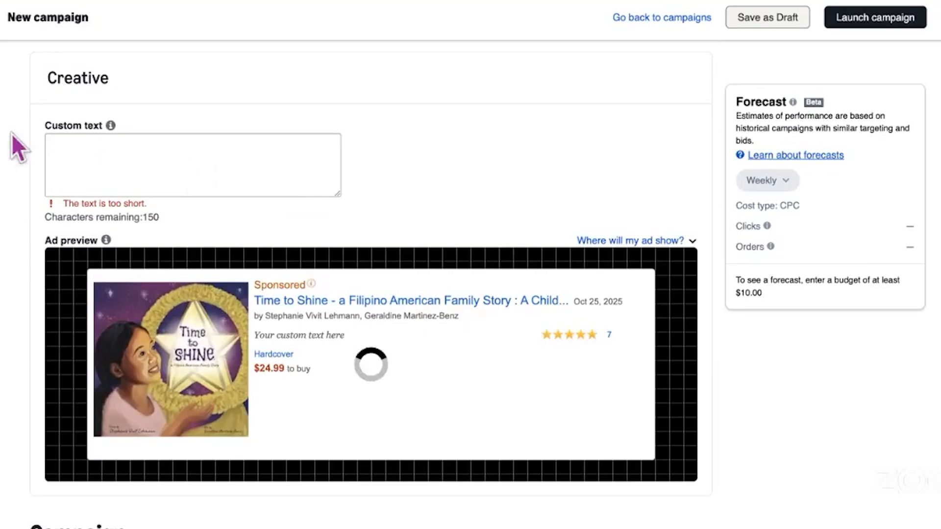
{"action": "left_click", "coordinate": [157, 158]}
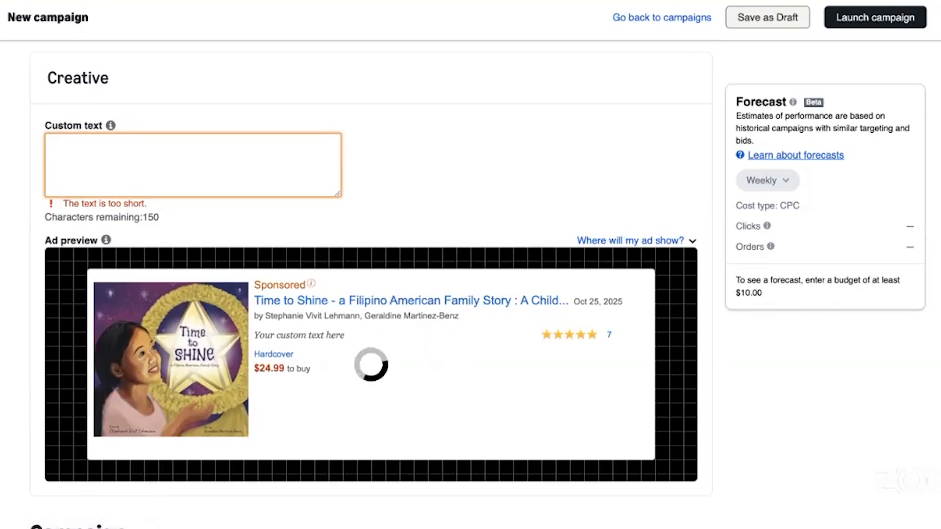
- Open the Amazon store in a new browser tab and search it for "time to shine book"
{"action": "key", "text": "super+t"}
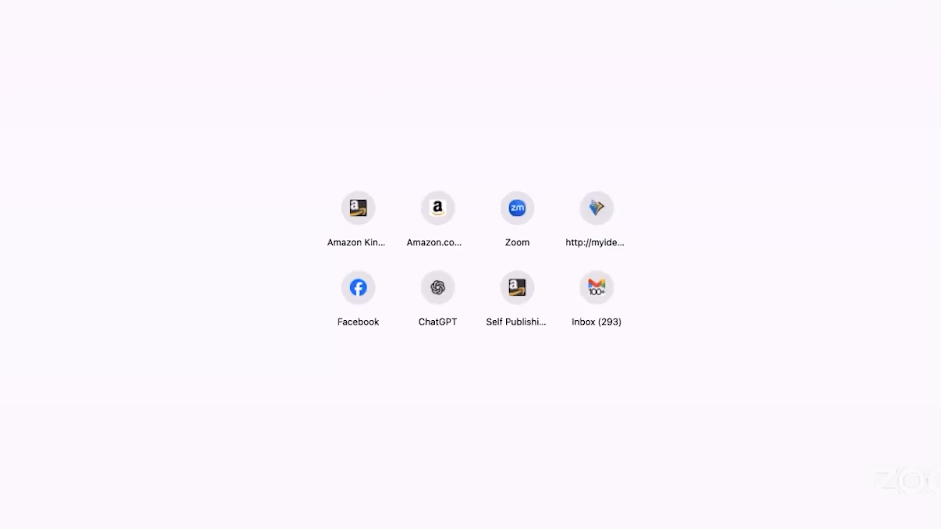
{"action": "type", "text": "amazon"}
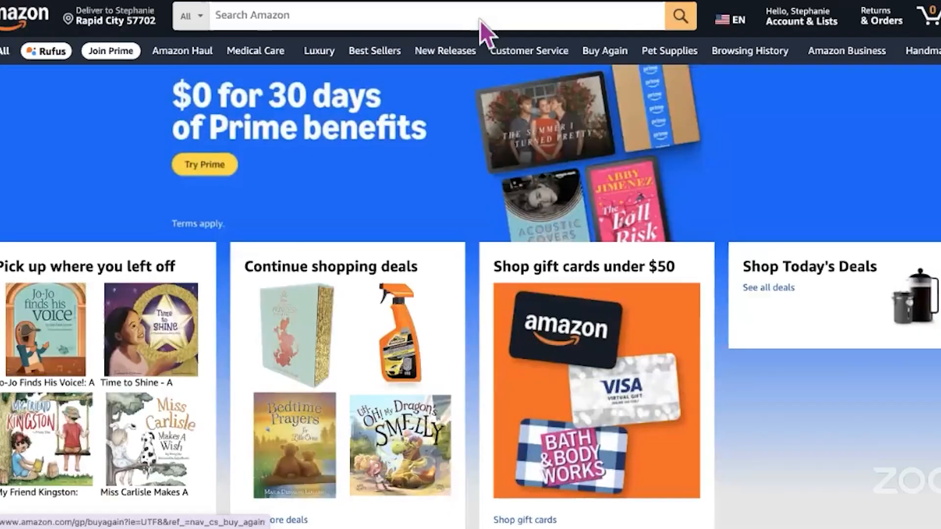
{"action": "left_click", "coordinate": [488, 15]}
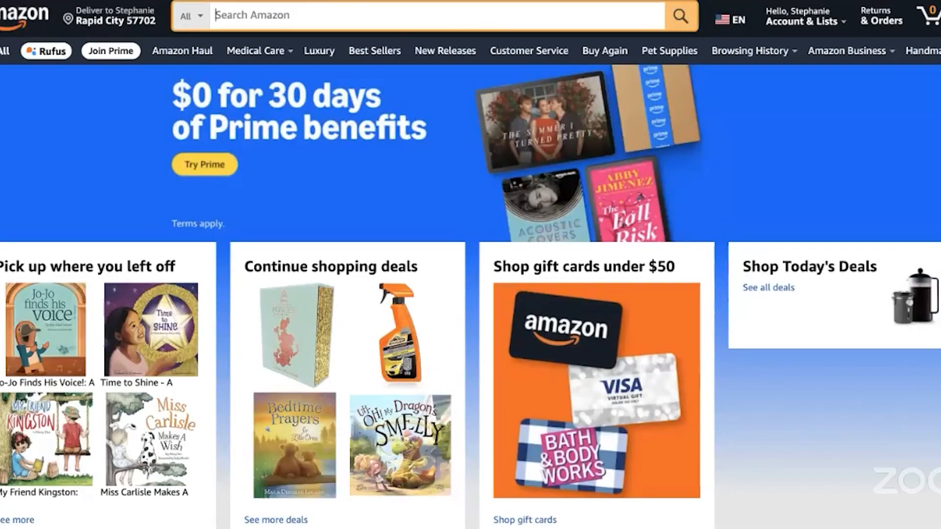
{"action": "type", "text": "time t"}
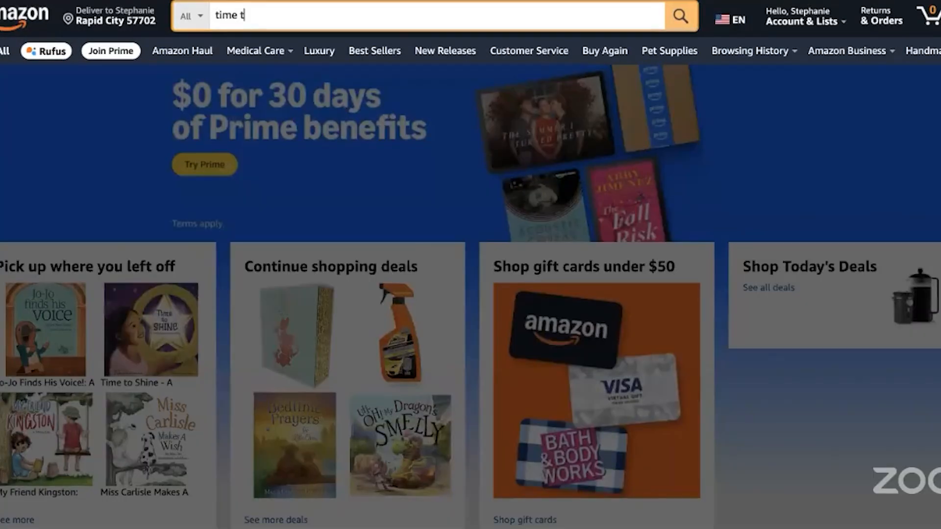
{"action": "scroll", "coordinate": [470, 264], "scroll_direction": "down", "scroll_amount": 10}
{"action": "scroll", "coordinate": [502, 52], "scroll_direction": "up", "scroll_amount": 10}
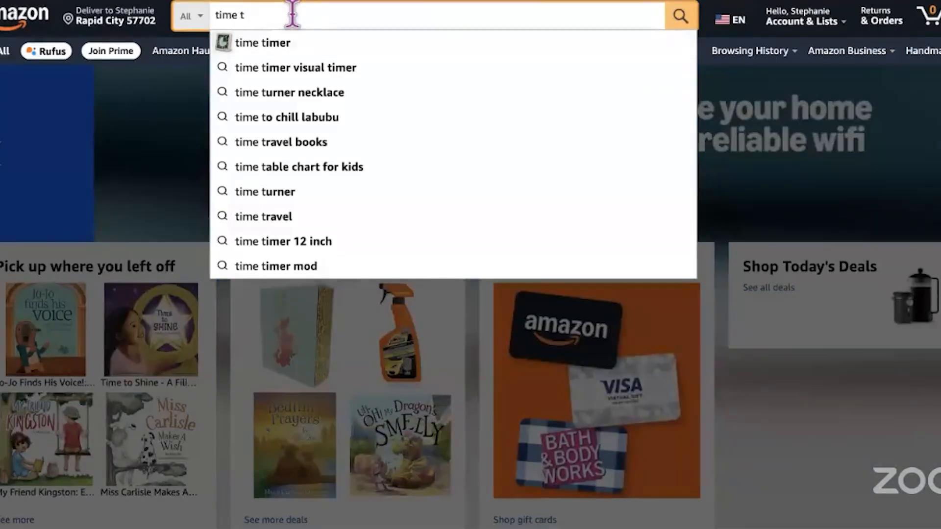
{"action": "type", "text": "o shine"}
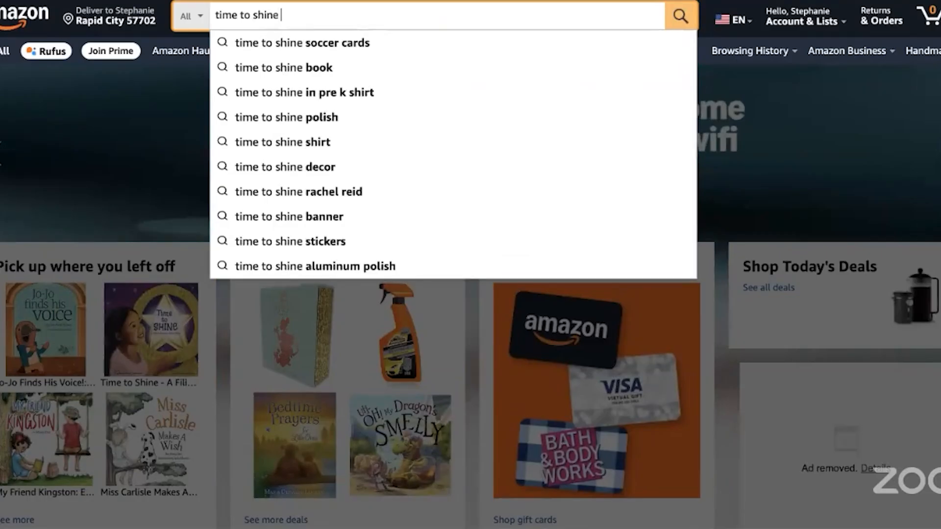
{"action": "type", "text": " book"}
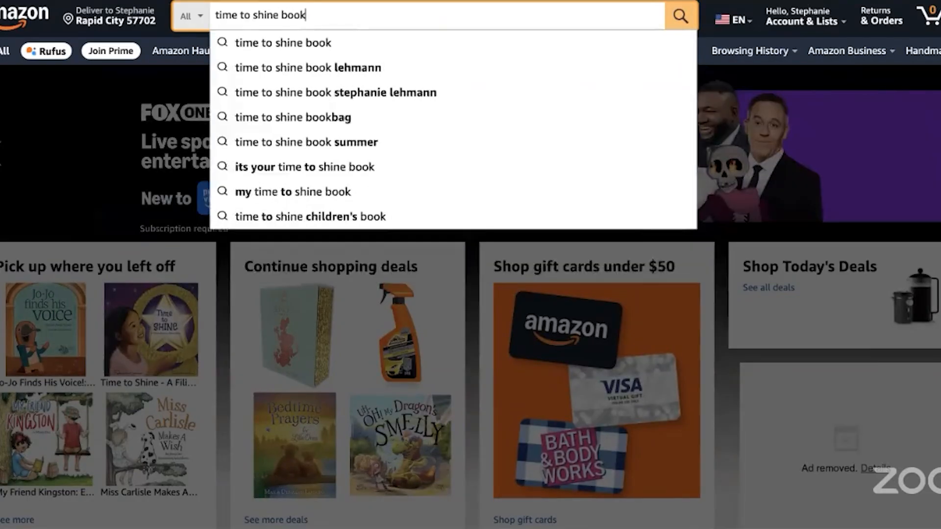
{"action": "key", "text": "Return"}
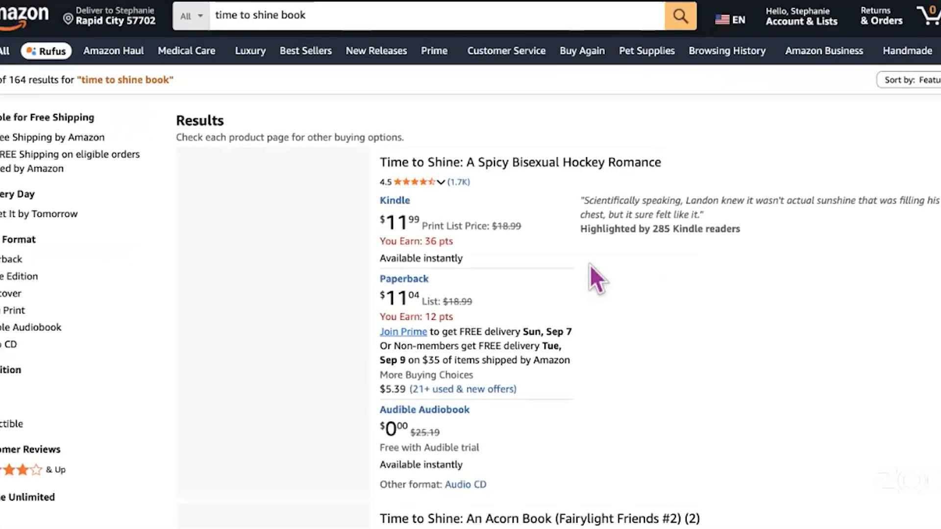
- Open the Kindle page of Time to Shine - A Filipino American Family Story and highlight the description's passage about the star lantern and three generations
{"action": "scroll", "coordinate": [838, 274], "scroll_direction": "down", "scroll_amount": 15}
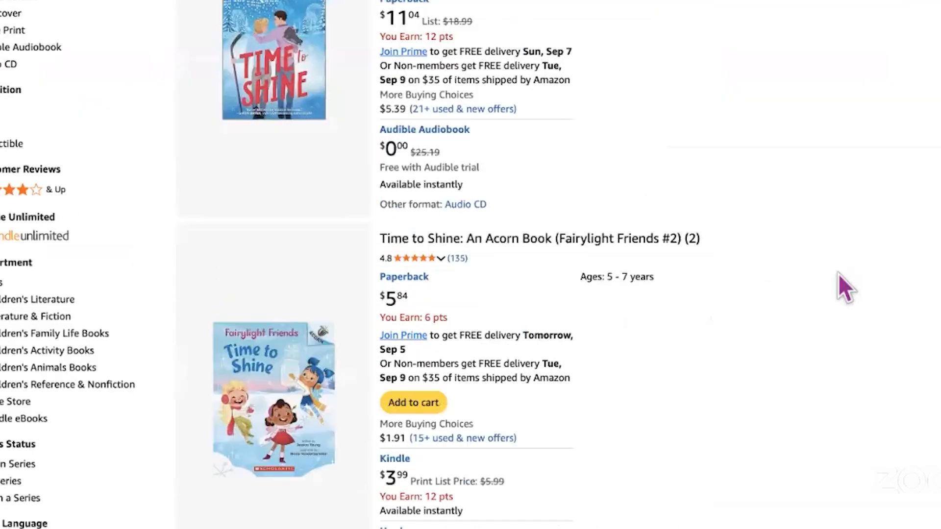
{"action": "scroll", "coordinate": [751, 232], "scroll_direction": "up", "scroll_amount": 1}
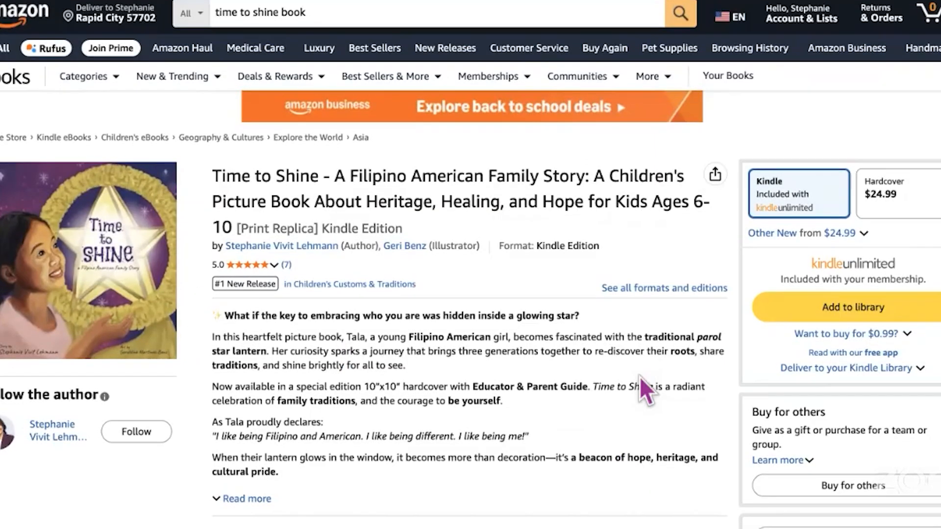
{"action": "scroll", "coordinate": [231, 275], "scroll_direction": "down", "scroll_amount": 1}
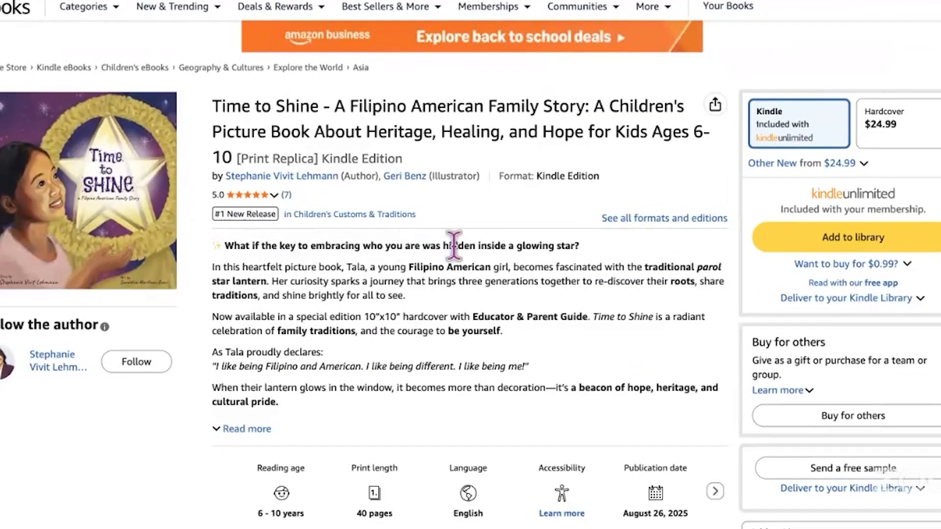
{"action": "scroll", "coordinate": [588, 236], "scroll_direction": "down", "scroll_amount": 1}
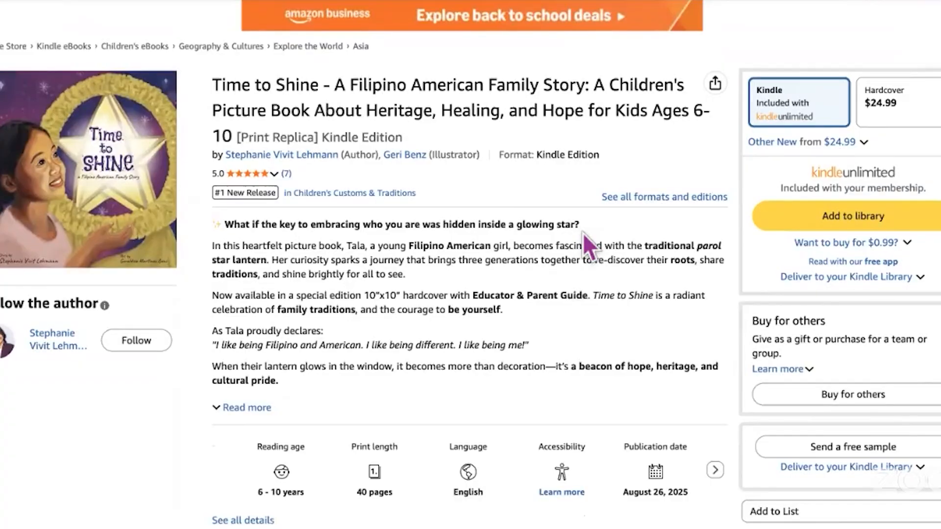
{"action": "scroll", "coordinate": [583, 234], "scroll_direction": "down", "scroll_amount": 1}
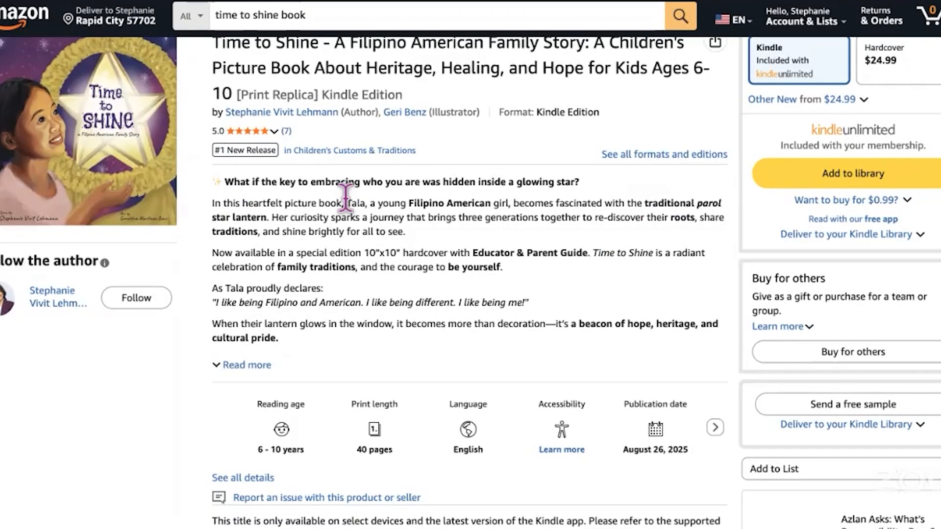
{"action": "scroll", "coordinate": [333, 220], "scroll_direction": "up", "scroll_amount": 1}
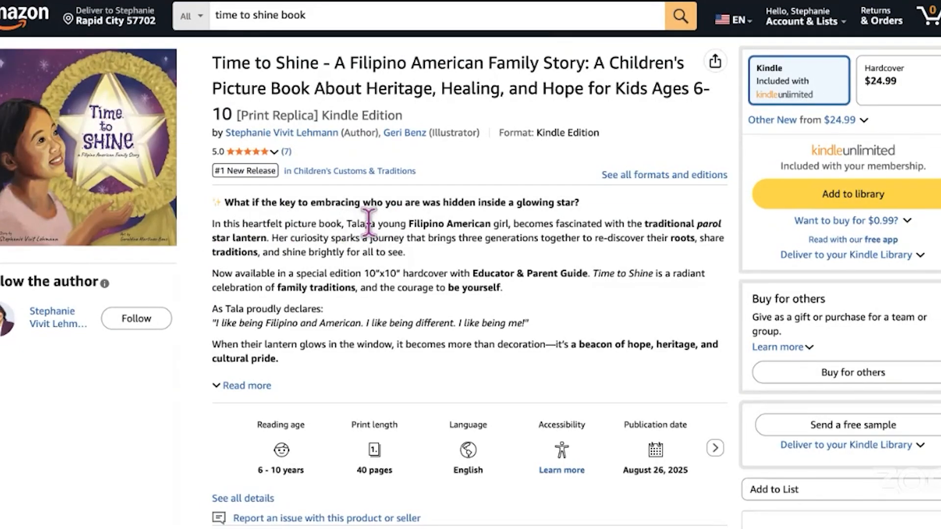
{"action": "left_click_drag", "start_coordinate": [376, 223], "coordinate": [519, 251]}
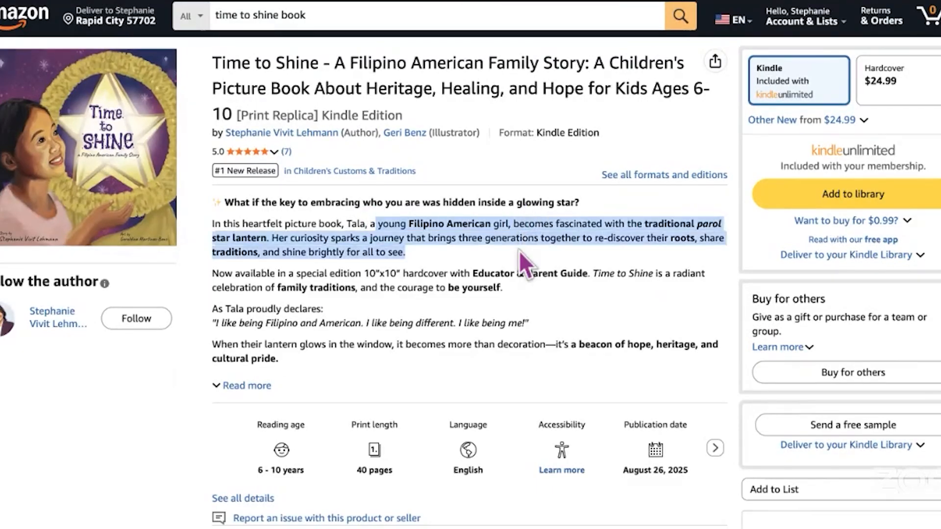
- Check the Custom text character limit in the campaign draft and look through the saved bookmarks in a new browser tab
{"action": "key", "text": "super+t"}
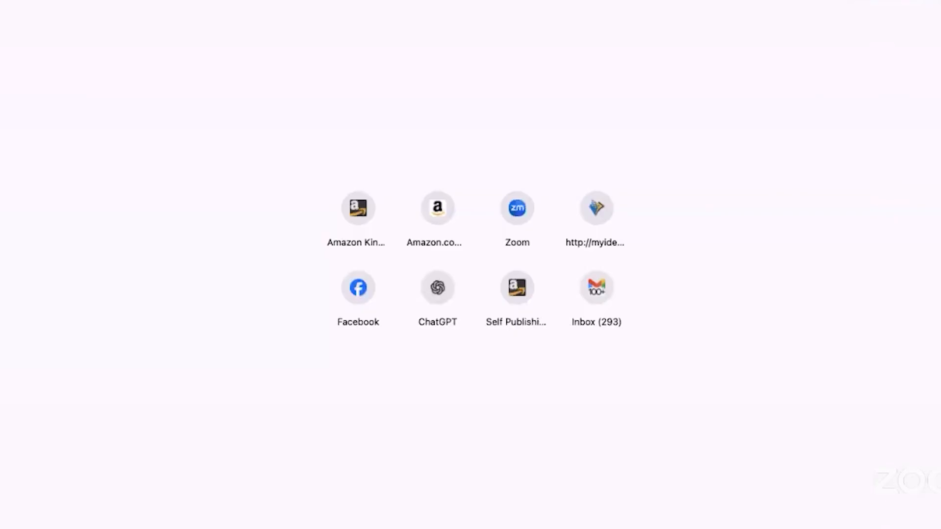
{"action": "left_click", "coordinate": [695, 1]}
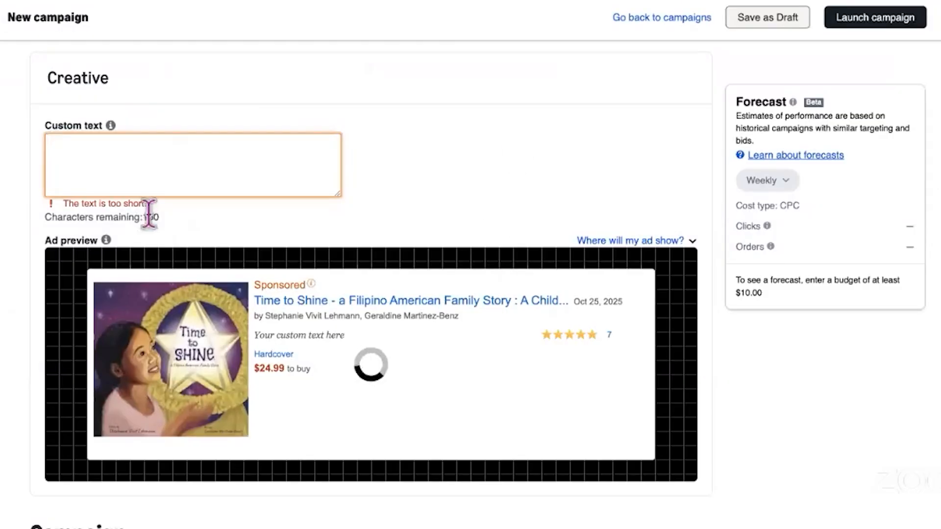
{"action": "left_click", "coordinate": [865, 1]}
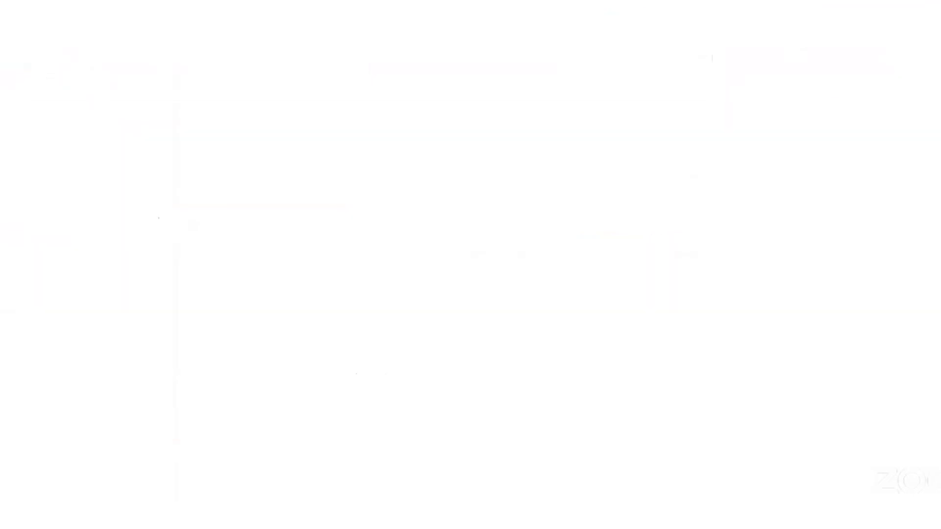
{"action": "left_click", "coordinate": [886, 2]}
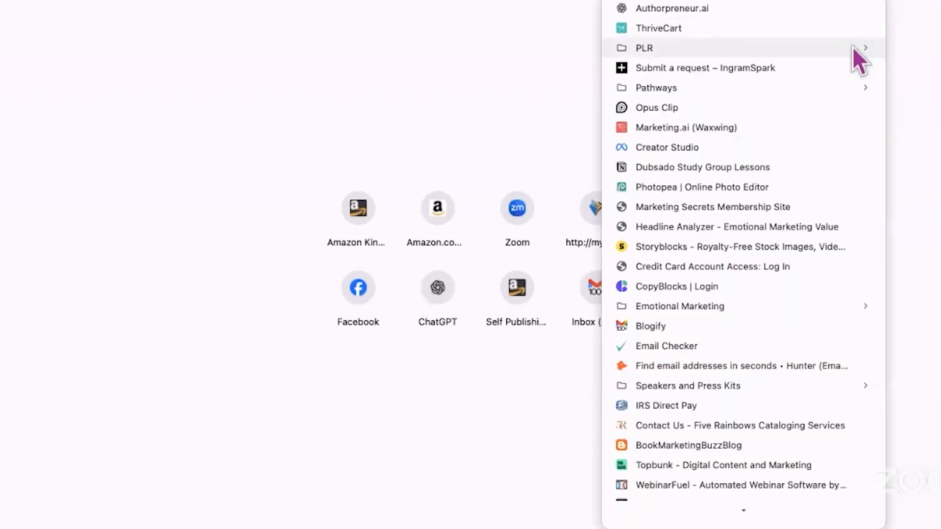
{"action": "mouse_move", "coordinate": [853, 47]}
{"action": "left_click", "coordinate": [868, 13]}
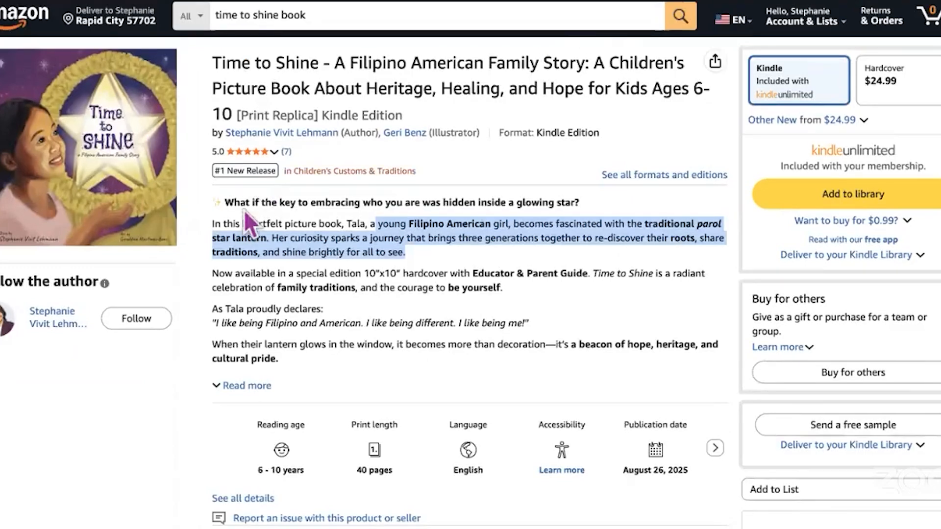
- Expand the Time to Shine book description on the Amazon page and copy its full text
{"action": "left_click_drag", "start_coordinate": [216, 201], "coordinate": [331, 369]}
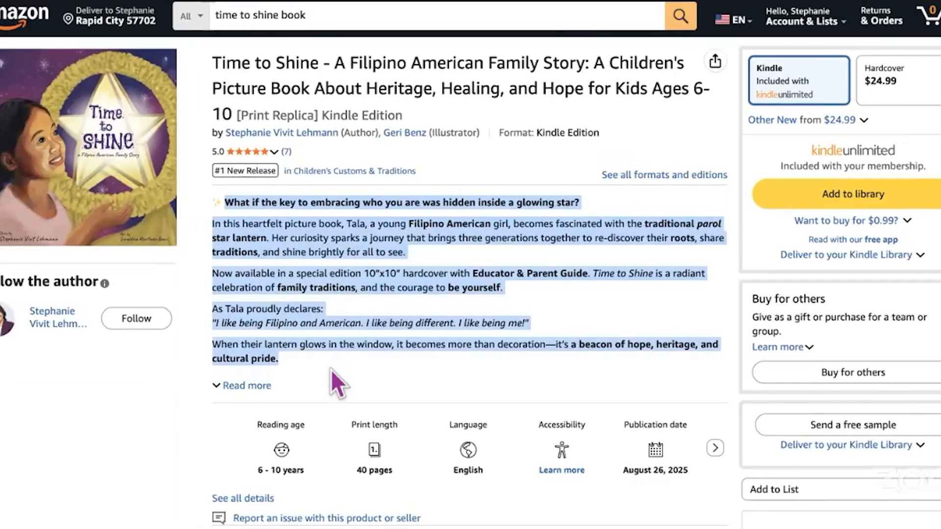
{"action": "left_click", "coordinate": [252, 391]}
{"action": "left_click", "coordinate": [227, 202]}
{"action": "left_click_drag", "start_coordinate": [226, 203], "coordinate": [405, 495]}
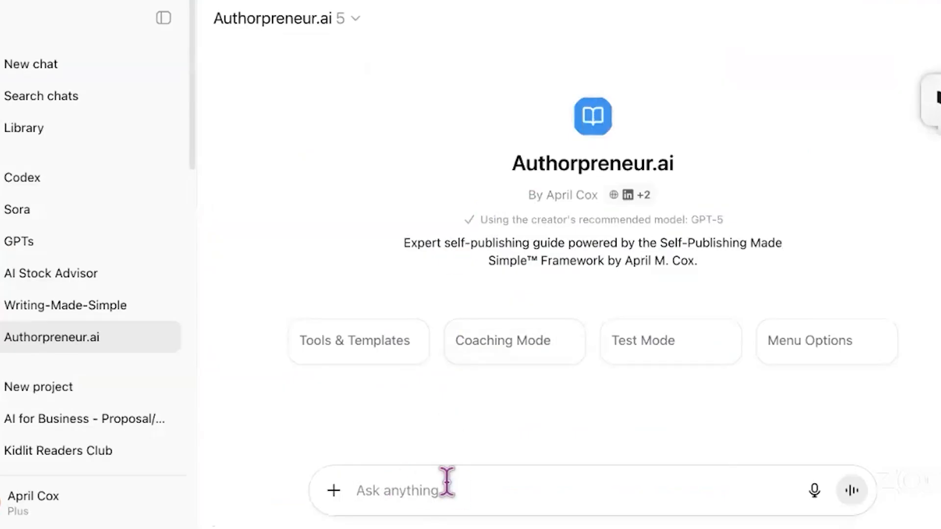
- Switch to the Authorpreneur.ai chat and request custom text options for Amazon ads within 149 characters, including the copied Time to Shine description
{"action": "type", "text": "Here is a description for the book: Time to Shine"}
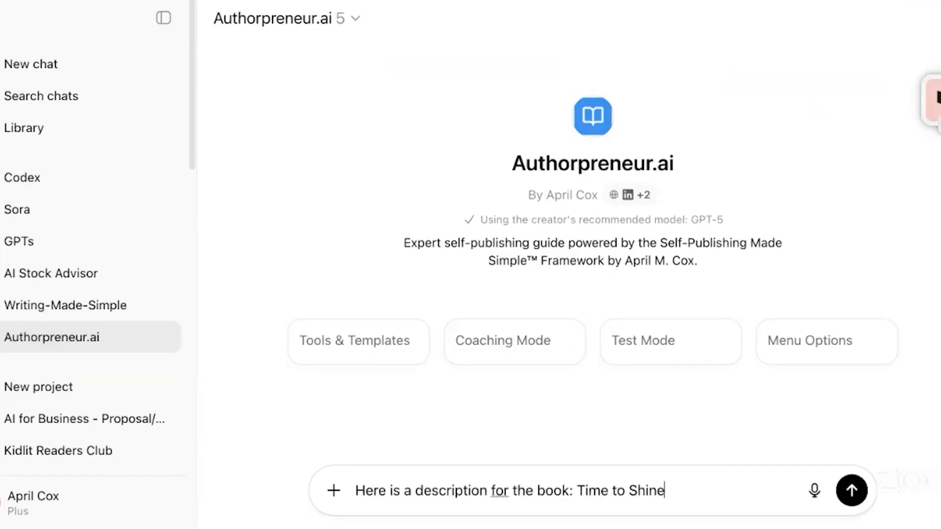
{"action": "type", "text": ". Please review and provide me "}
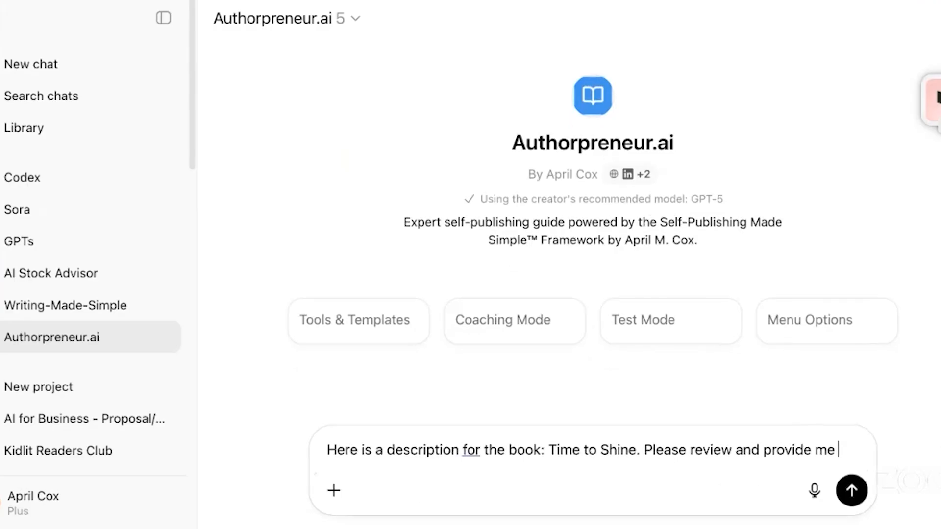
{"action": "type", "text": "some custom text "}
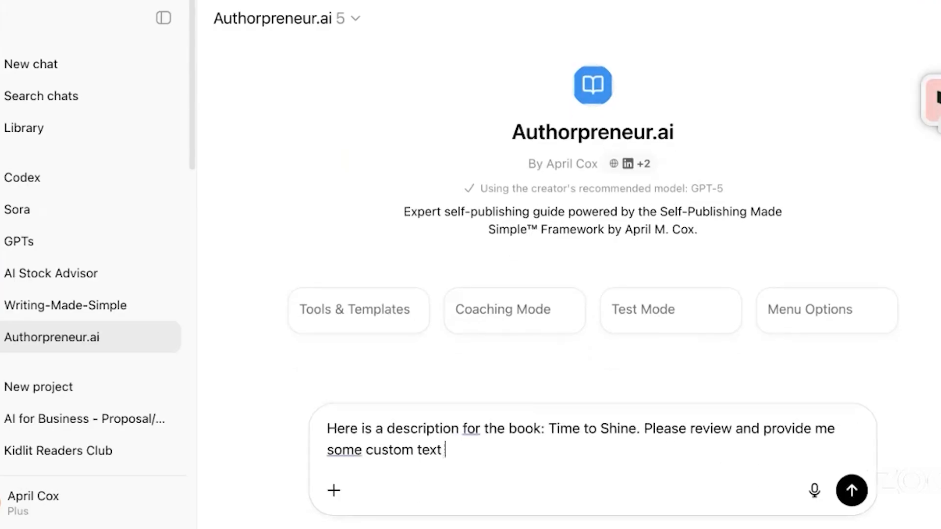
{"action": "type", "text": "options I can use for Amazon ads. Text limit is 149"}
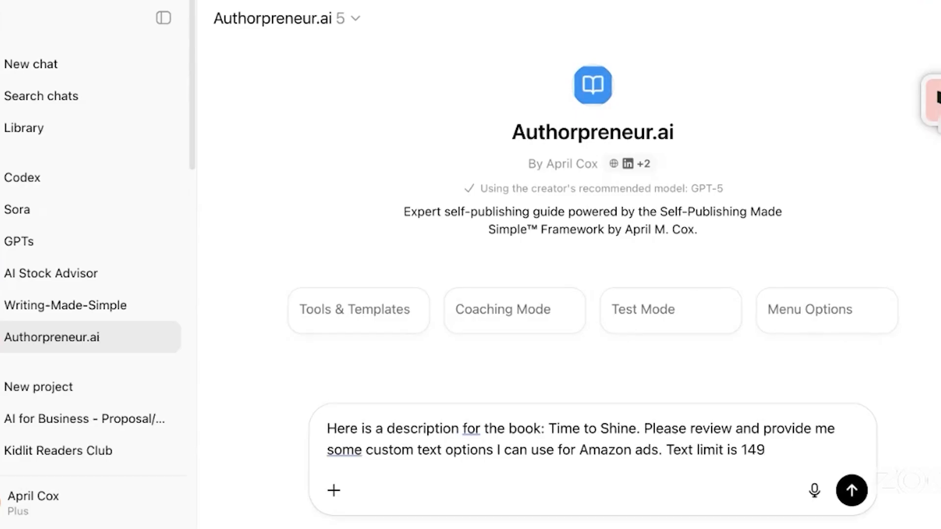
{"action": "type", "text": " characters."}
{"action": "key", "text": "shift+Return"}
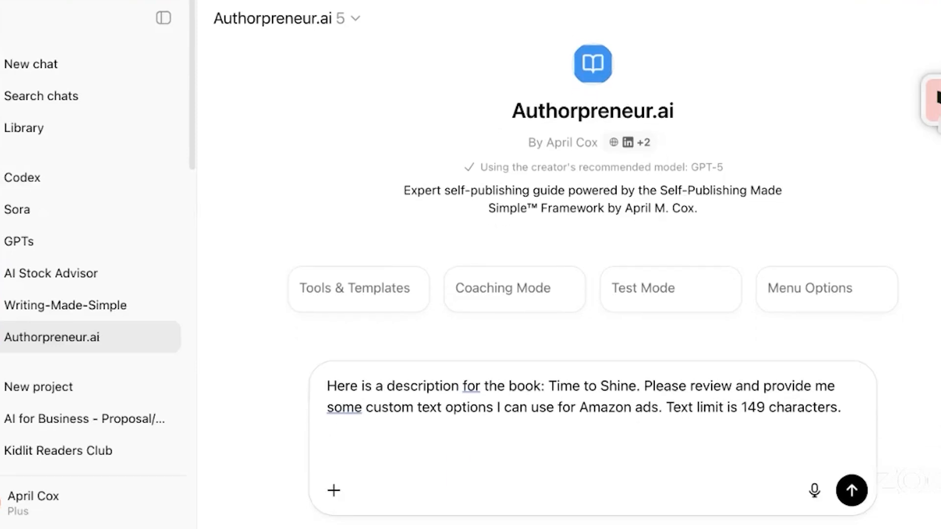
{"action": "key", "text": "ctrl+v"}
{"action": "left_click", "coordinate": [851, 490]}
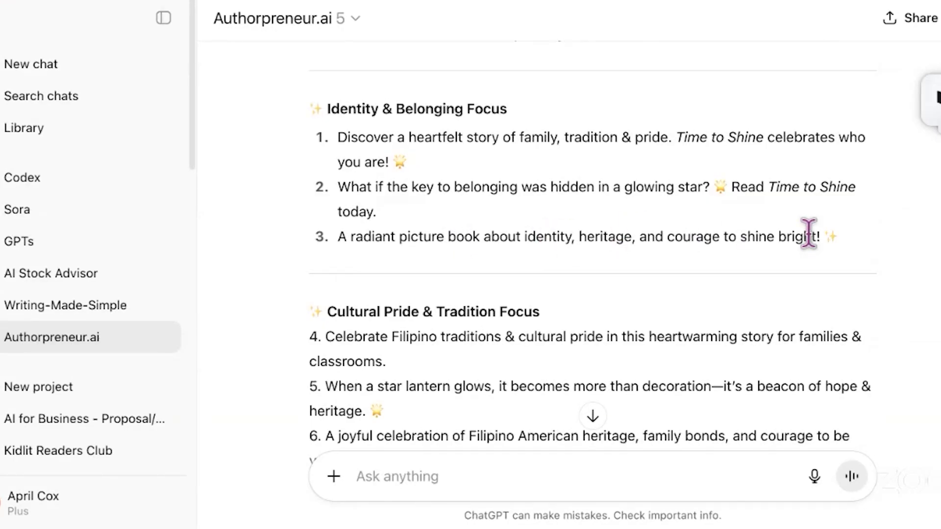
- Review the suggested ad texts, highlighting "A radiant picture book about identity, heritage, and courage to shine bright!"
{"action": "left_click_drag", "start_coordinate": [338, 237], "coordinate": [565, 238]}
{"action": "left_click_drag", "start_coordinate": [695, 224], "coordinate": [823, 233]}
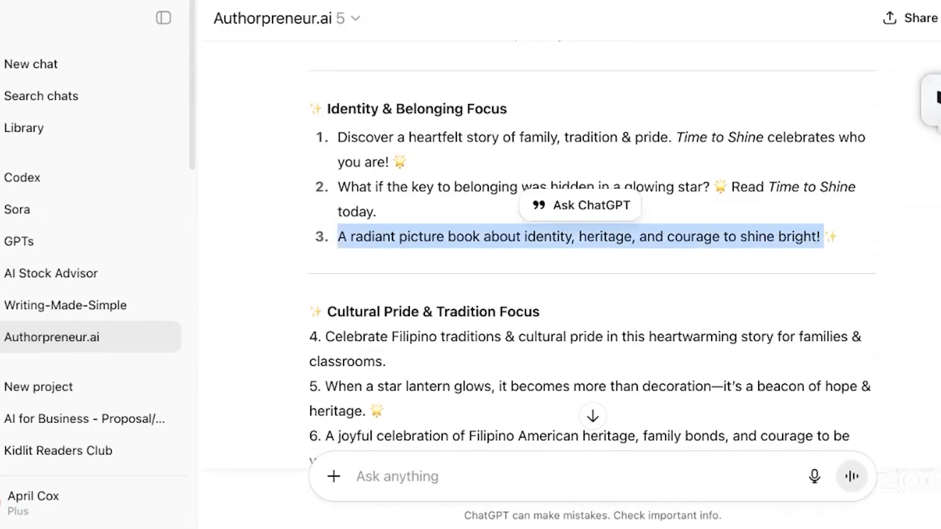
{"action": "scroll", "coordinate": [931, 197], "scroll_direction": "down", "scroll_amount": 5}
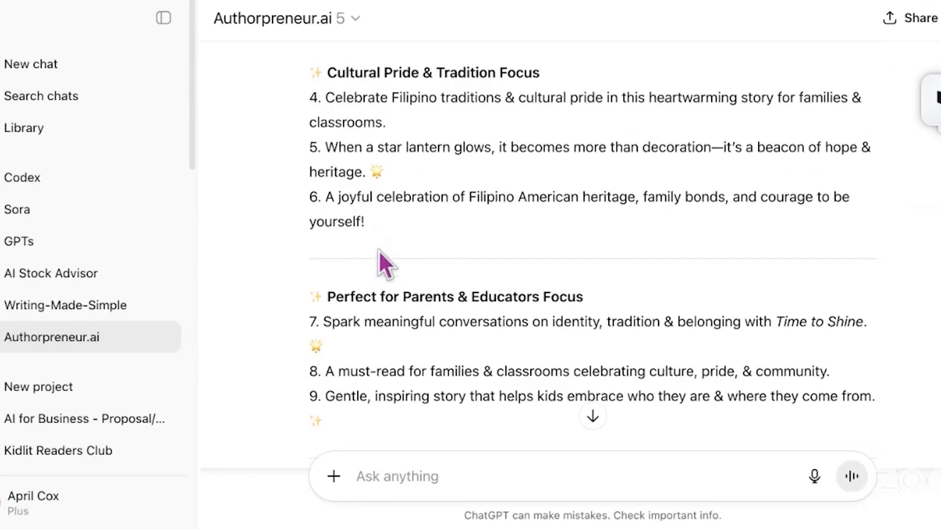
{"action": "scroll", "coordinate": [710, 274], "scroll_direction": "down", "scroll_amount": 1}
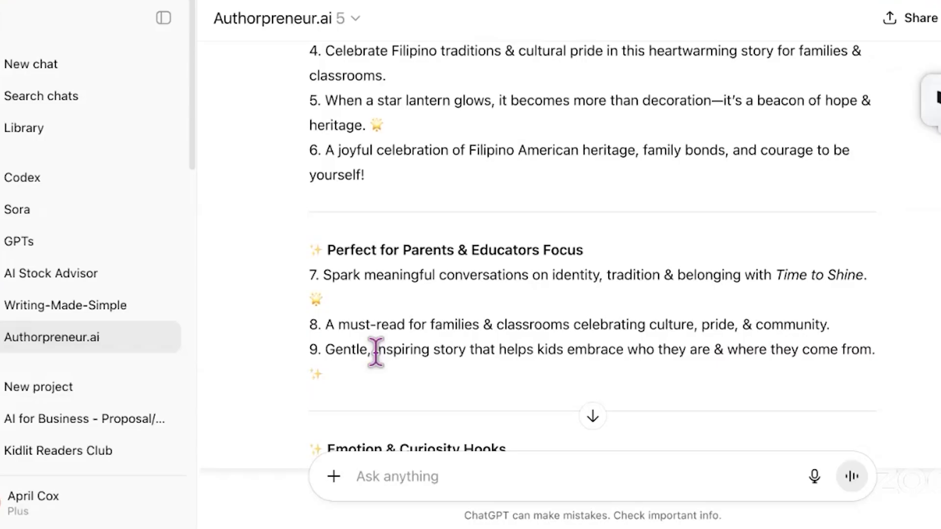
- Ask for more options, explaining that Filipino American History Month is coming in October and the text should appeal to educators and homeschoolers
{"action": "left_click", "coordinate": [461, 478]}
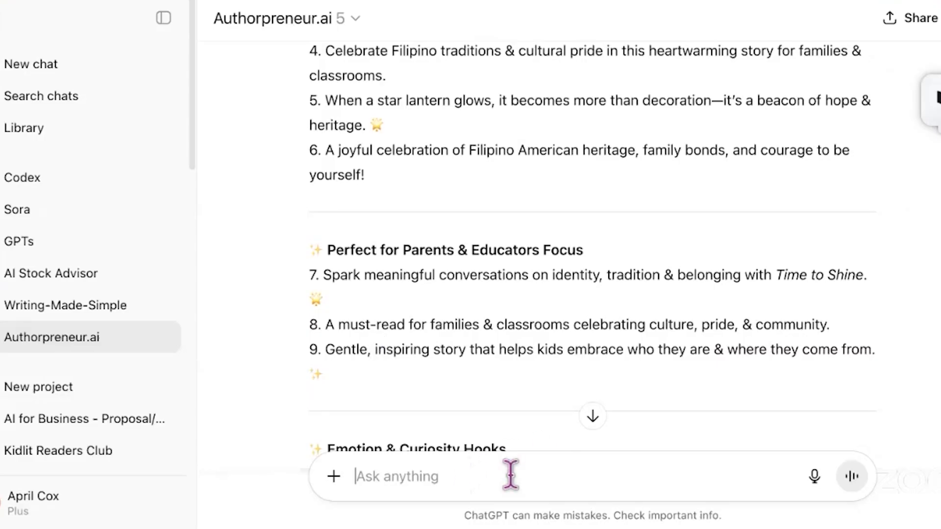
{"action": "type", "text": "Phillipino"}
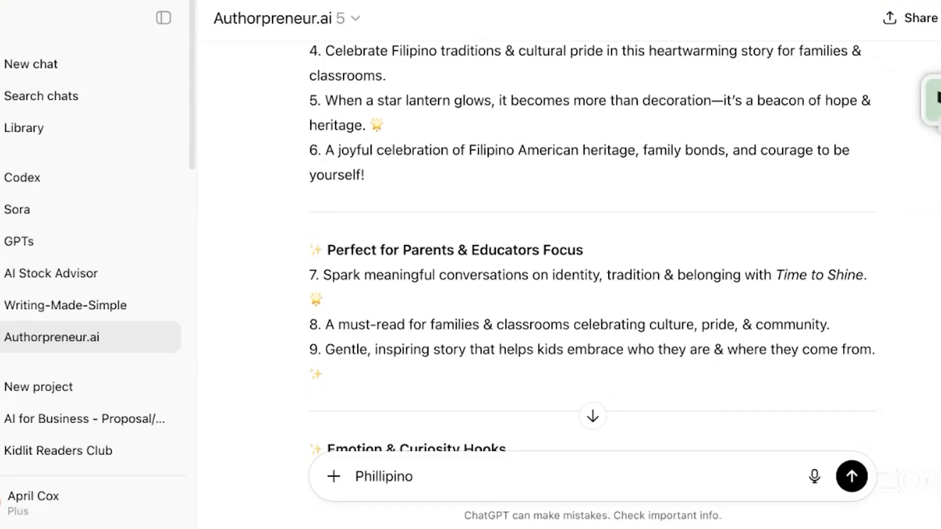
{"action": "key", "text": "BackSpace"}
{"action": "key", "text": "BackSpace"}
{"action": "type", "text": "Fl"}
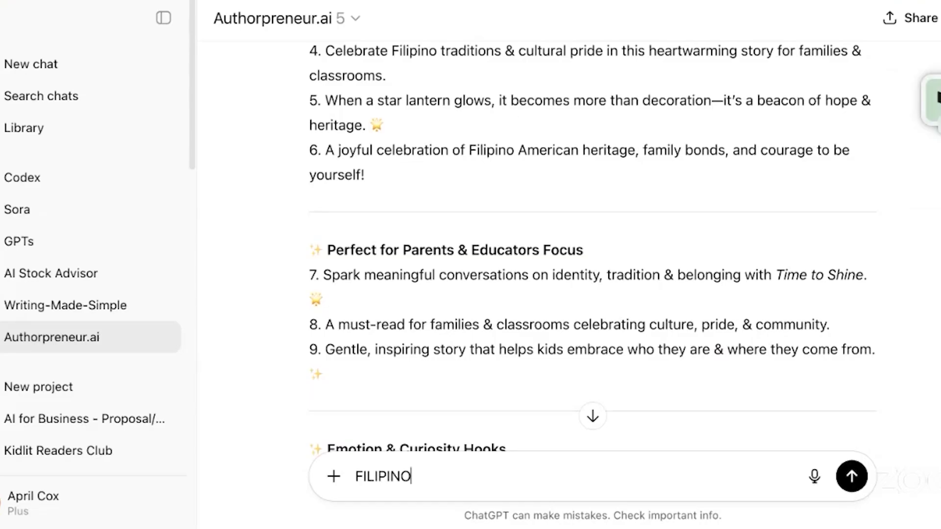
{"action": "type", "text": "IPINO American"}
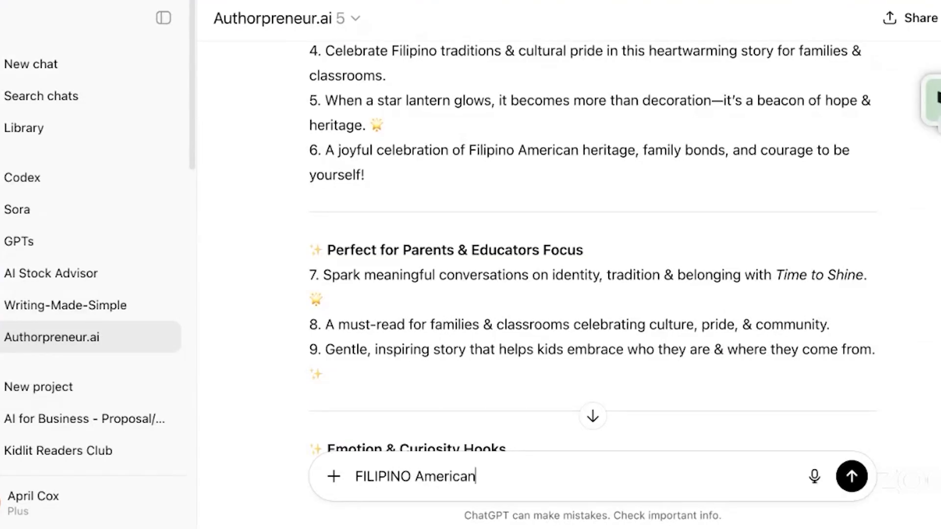
{"action": "type", "text": " HIstory month is coming in October. I wou"}
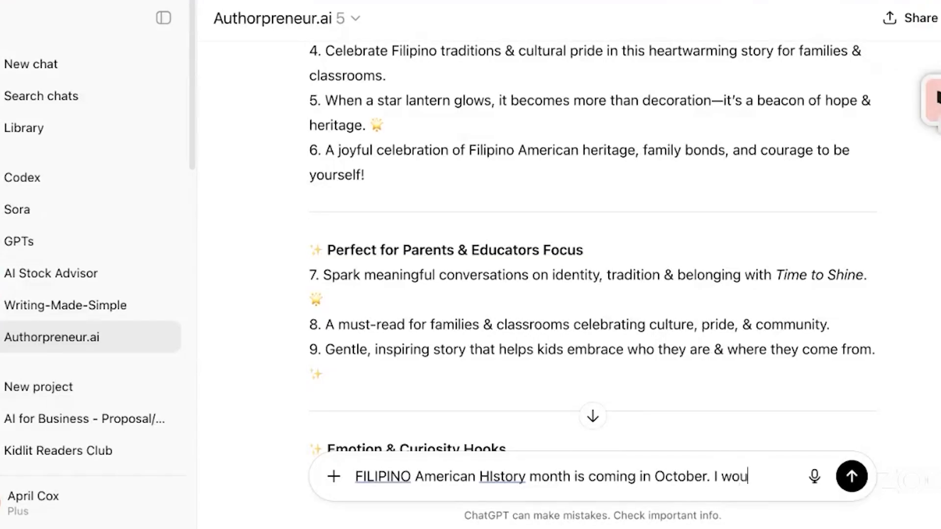
{"action": "type", "text": "ld like this to app"}
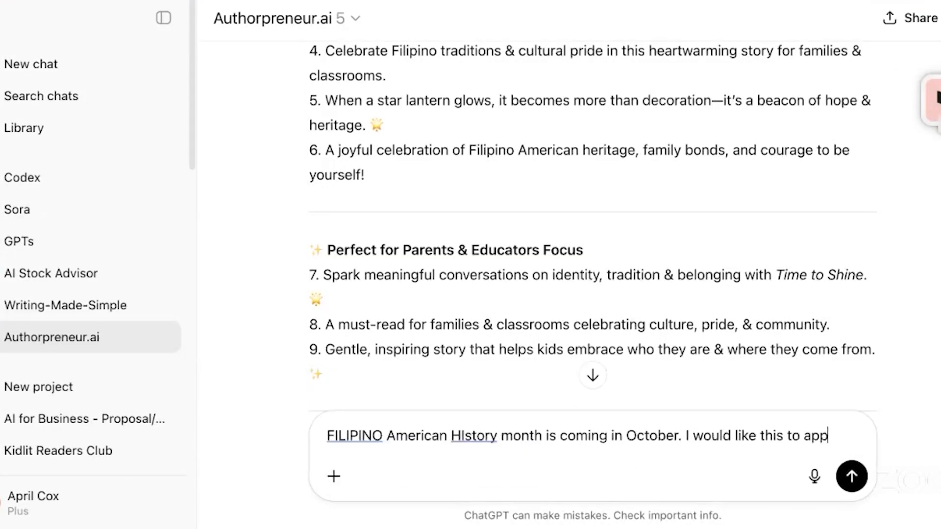
{"action": "type", "text": "earl to educators and homeschoolers"}
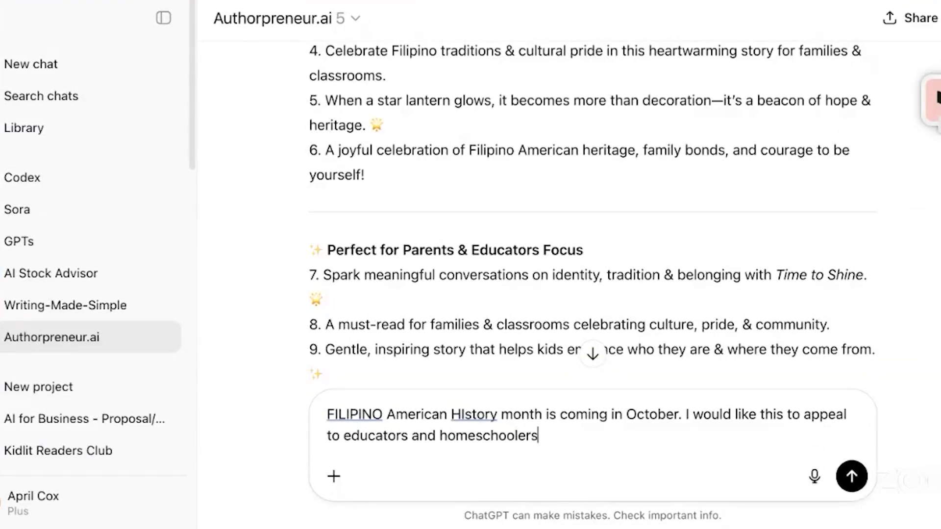
{"action": "type", "text": ". Please provide more ot"}
{"action": "type", "text": "ions."}
{"action": "key", "text": "Return"}
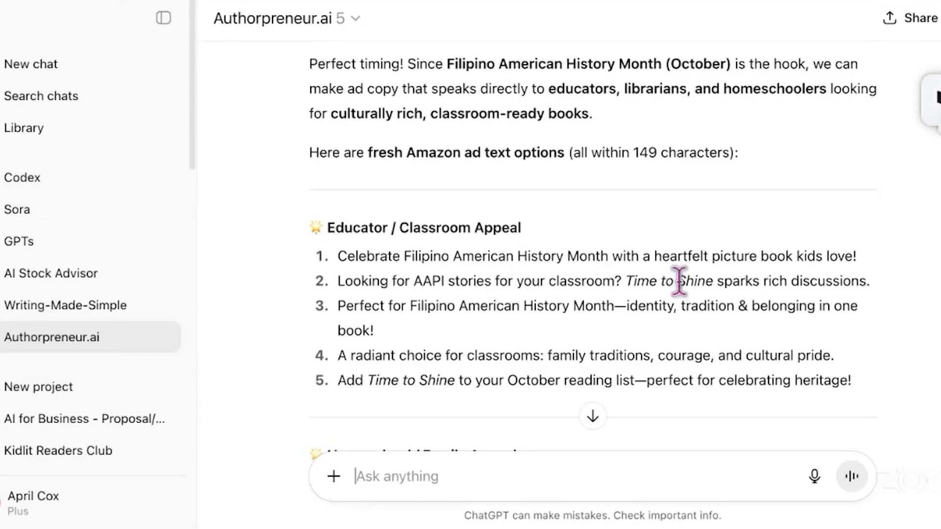
- Copy "Perfect for Filipino American History Month—identity, tradition & belonging in one book!" from the chat into the Amazon Ads campaign's Custom text field
{"action": "left_click_drag", "start_coordinate": [869, 282], "coordinate": [327, 288]}
{"action": "left_click", "coordinate": [463, 336]}
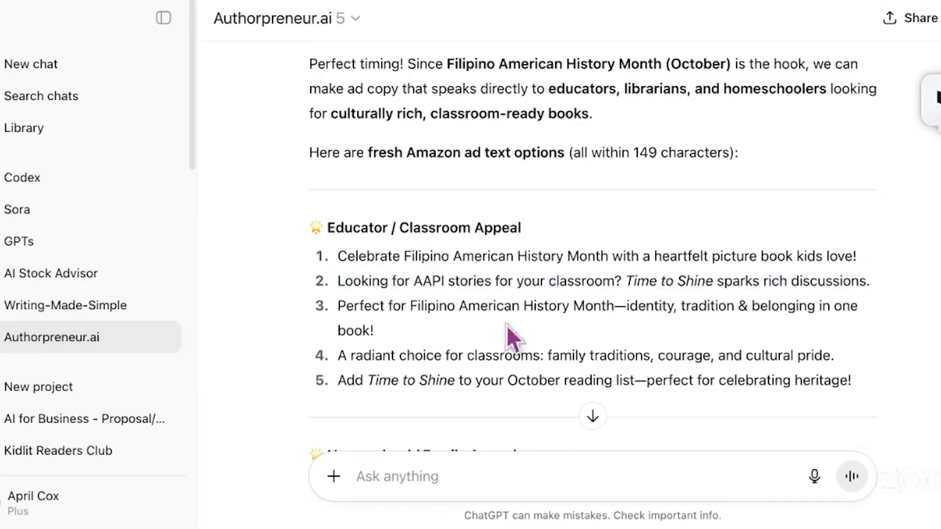
{"action": "left_click_drag", "start_coordinate": [337, 304], "coordinate": [384, 328]}
{"action": "key", "text": "ctrl+c"}
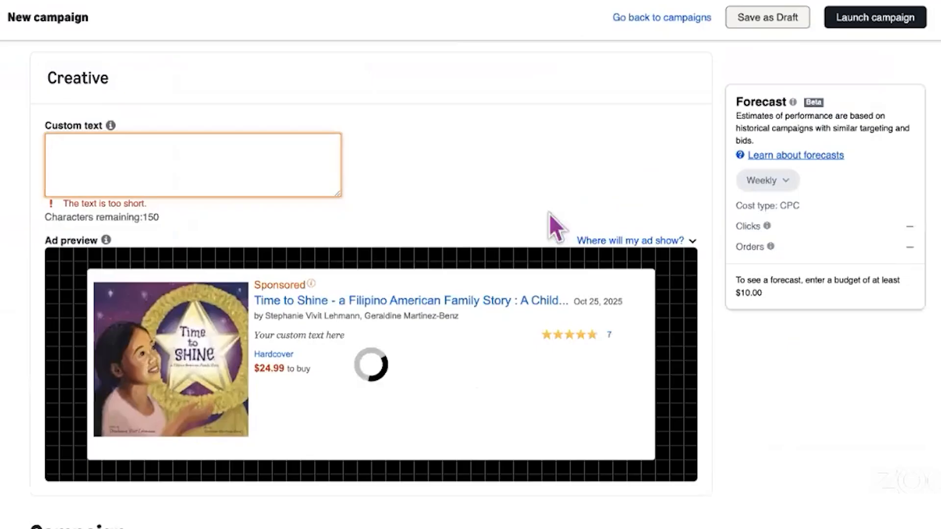
{"action": "left_click", "coordinate": [183, 157]}
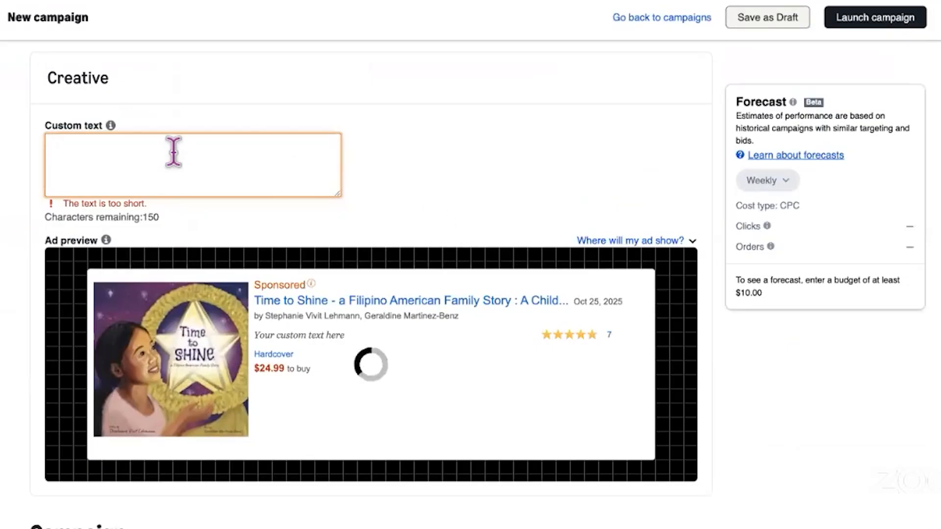
{"action": "key", "text": "ctrl+v"}
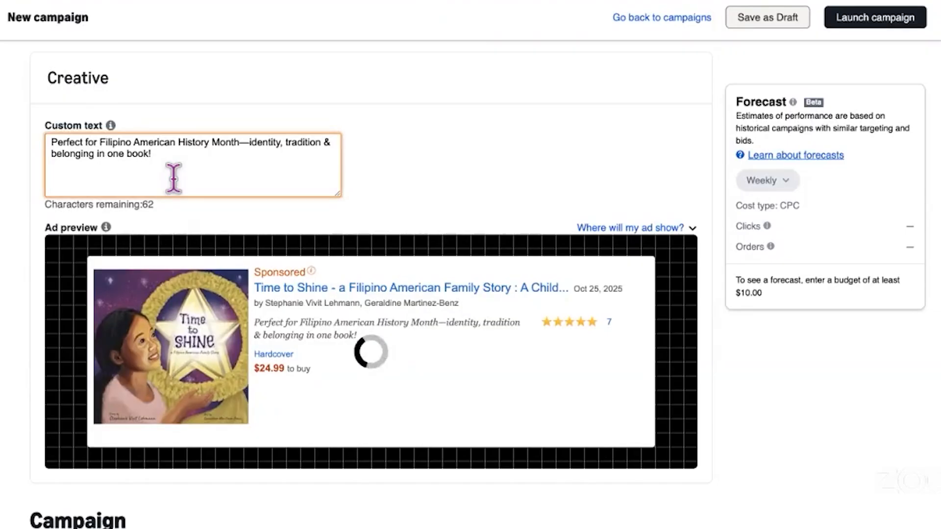
{"action": "left_click", "coordinate": [610, 118]}
{"action": "left_click", "coordinate": [201, 180]}
- Return to the Authorpreneur.ai chat and ask what more to say with the 62 characters still left
{"action": "left_click", "coordinate": [880, 1]}
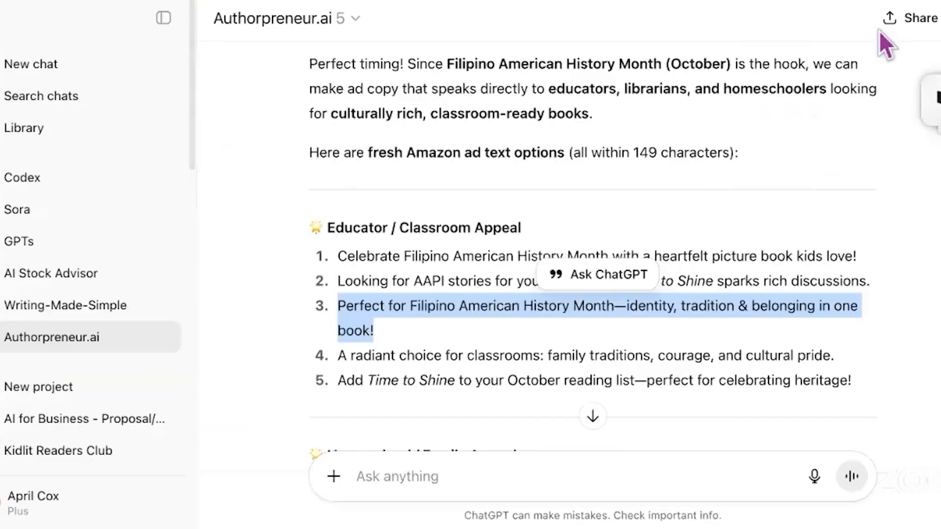
{"action": "left_click", "coordinate": [474, 485]}
{"action": "type", "text": "I like this. There are stil"}
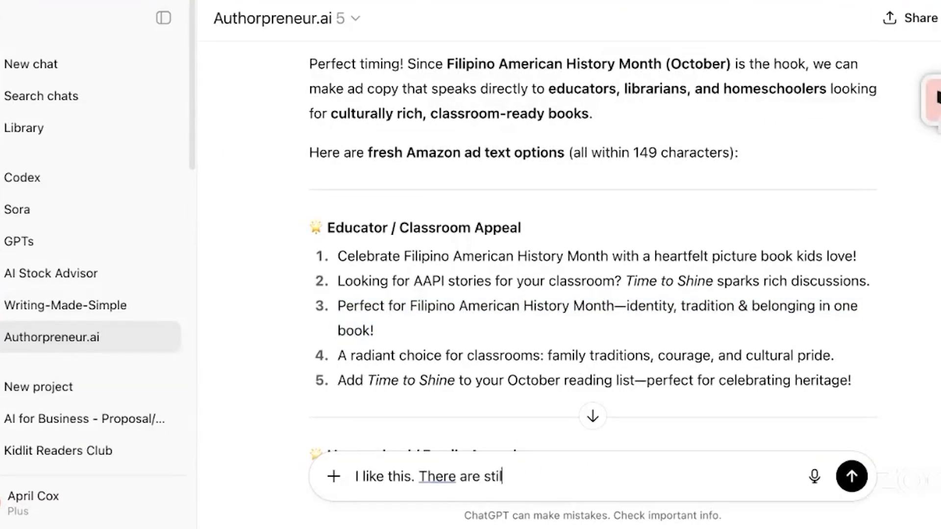
{"action": "type", "text": "l 62 characters left. What more should be s"}
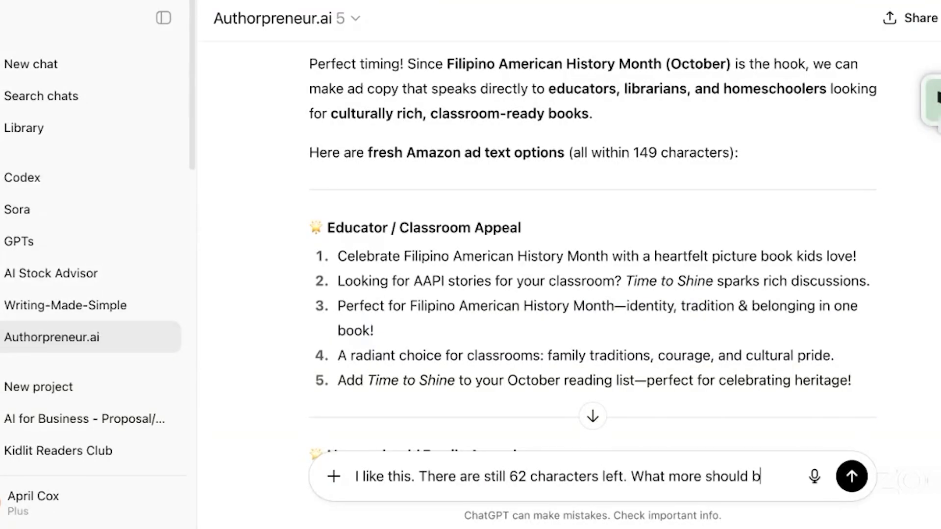
{"action": "key", "text": "BackSpace"}
{"action": "type", "text": "we say?"}
{"action": "key", "text": "Return"}
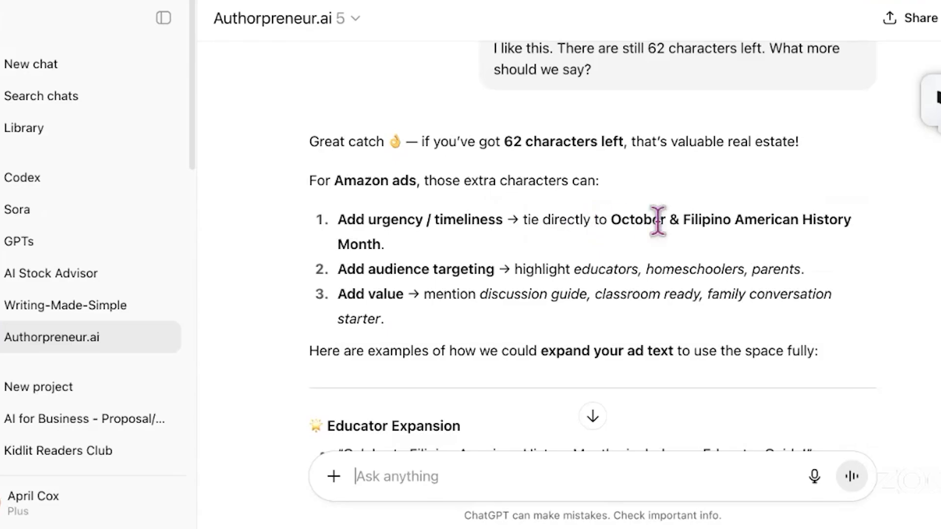
- Consult the suggested expansions, return to the Amazon Ads campaign and append "Includes parent and educator resources for home and classroom." to the Custom text
{"action": "scroll", "coordinate": [844, 223], "scroll_direction": "down", "scroll_amount": 5}
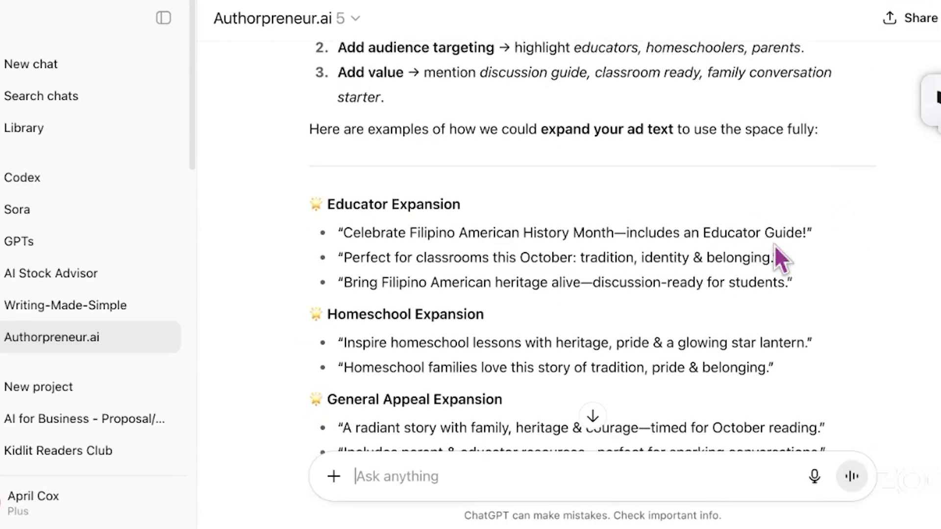
{"action": "scroll", "coordinate": [775, 246], "scroll_direction": "down", "scroll_amount": 1}
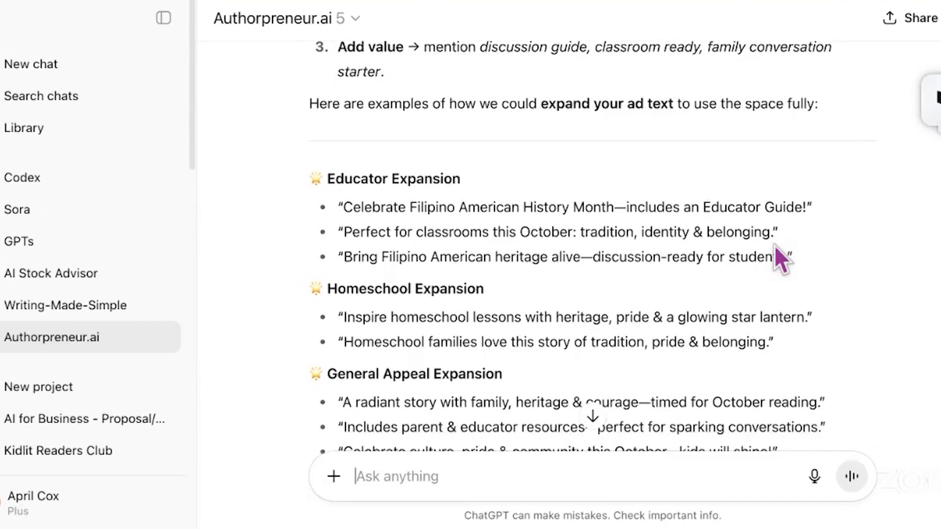
{"action": "scroll", "coordinate": [774, 246], "scroll_direction": "down", "scroll_amount": 2}
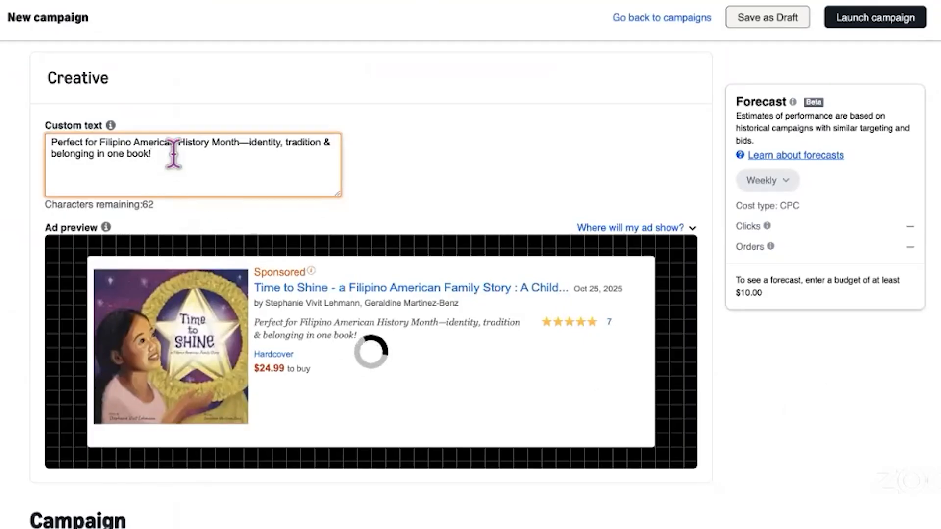
{"action": "type", "text": "Includ"}
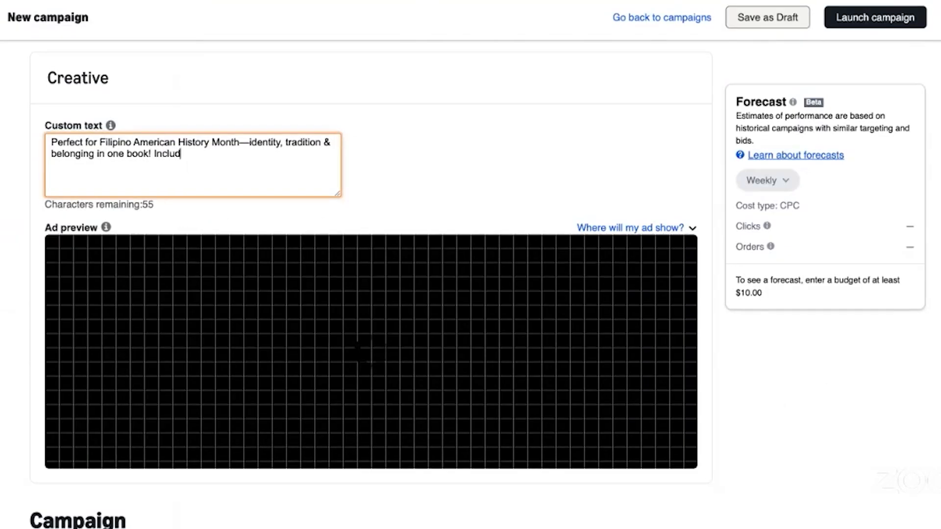
{"action": "type", "text": "es educ"}
{"action": "key", "text": "BackSpace"}
{"action": "key", "text": "BackSpace"}
{"action": "key", "text": "BackSpace"}
{"action": "key", "text": "BackSpace"}
{"action": "key", "text": "BackSpace"}
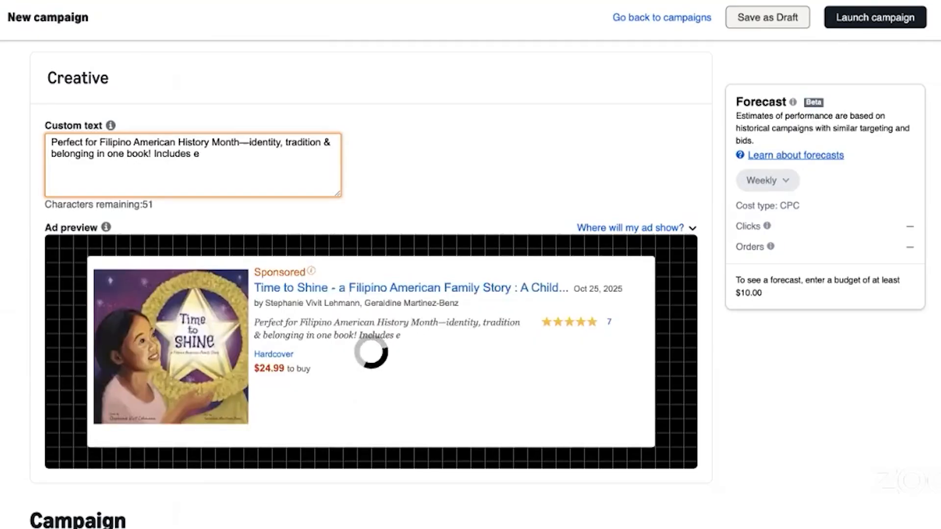
{"action": "type", "text": "parent a"}
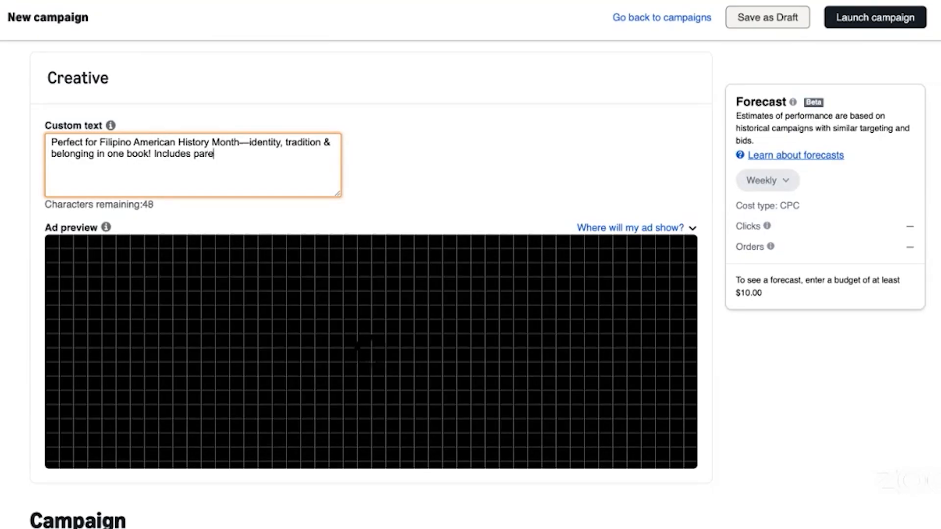
{"action": "type", "text": "nd educator er"}
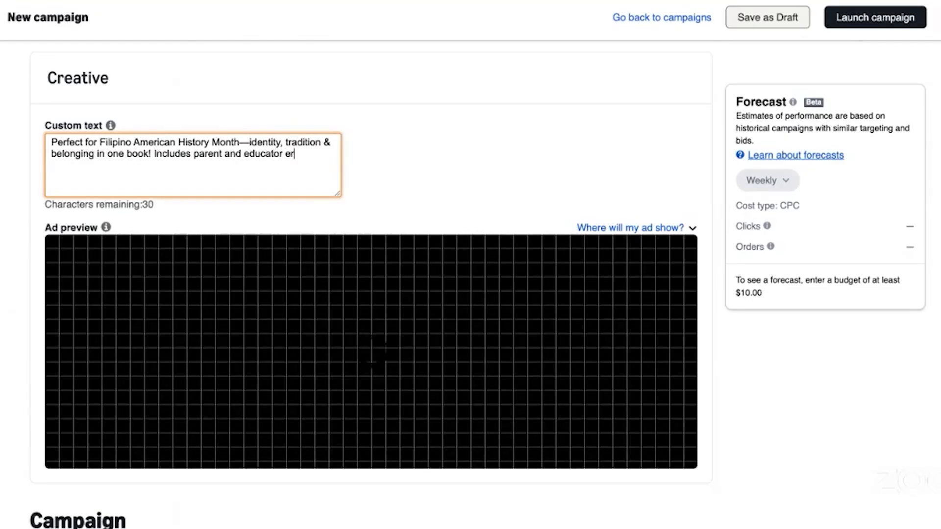
{"action": "key", "text": "BackSpace"}
{"action": "key", "text": "BackSpace"}
{"action": "type", "text": "resources for home and classr"}
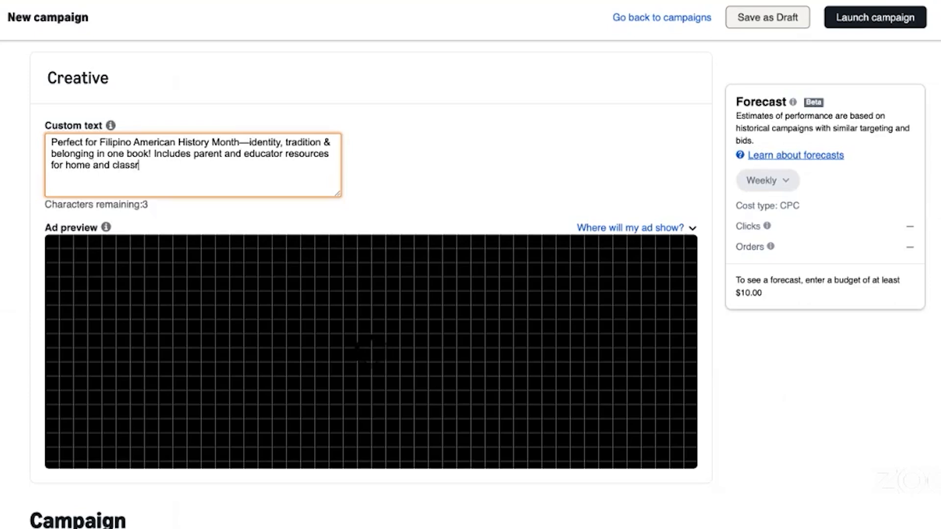
{"action": "type", "text": "oom."}
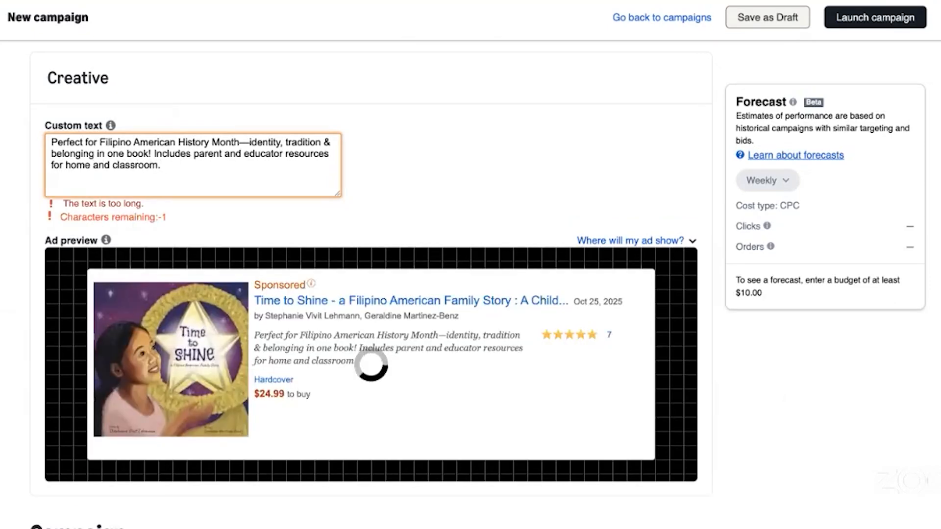
- Shorten the Custom text by replacing "and" between "parent" and "educator" with "&"
{"action": "left_click", "coordinate": [250, 142]}
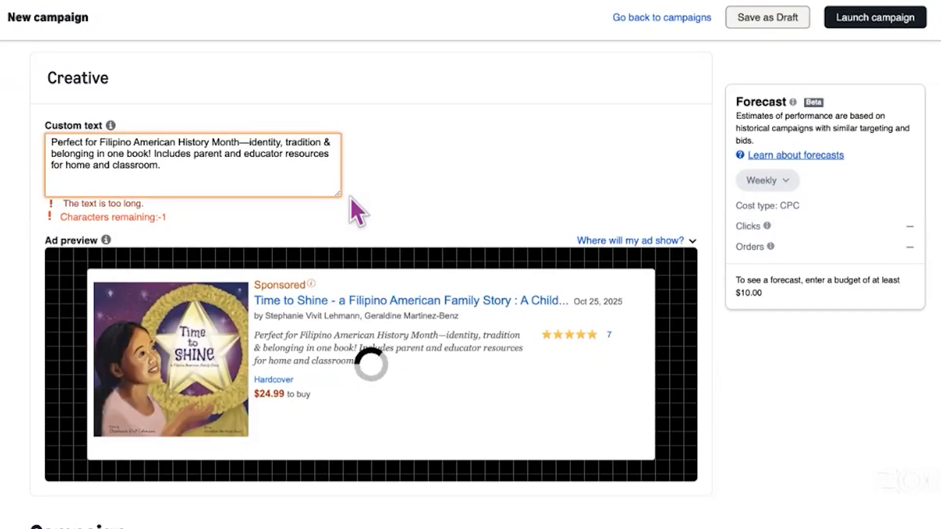
{"action": "scroll", "coordinate": [273, 176], "scroll_direction": "up", "scroll_amount": 1}
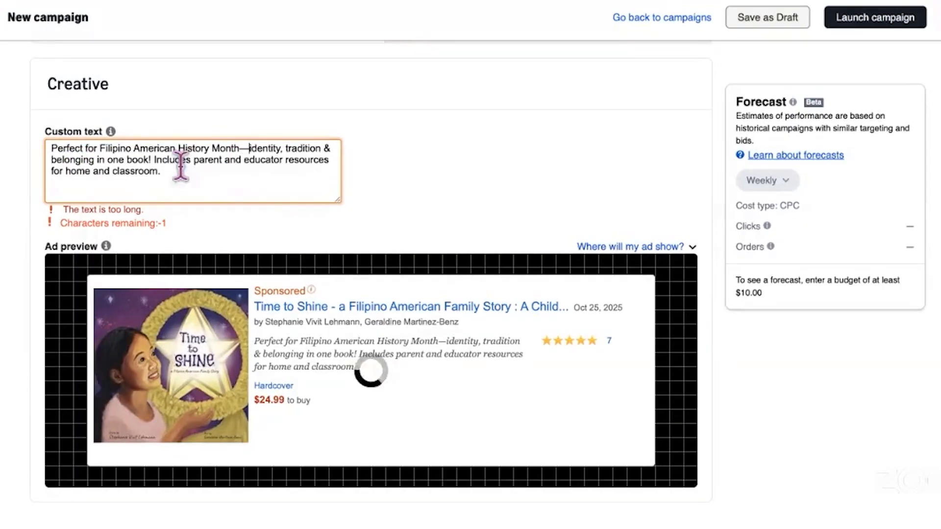
{"action": "left_click_drag", "start_coordinate": [244, 159], "coordinate": [224, 160]}
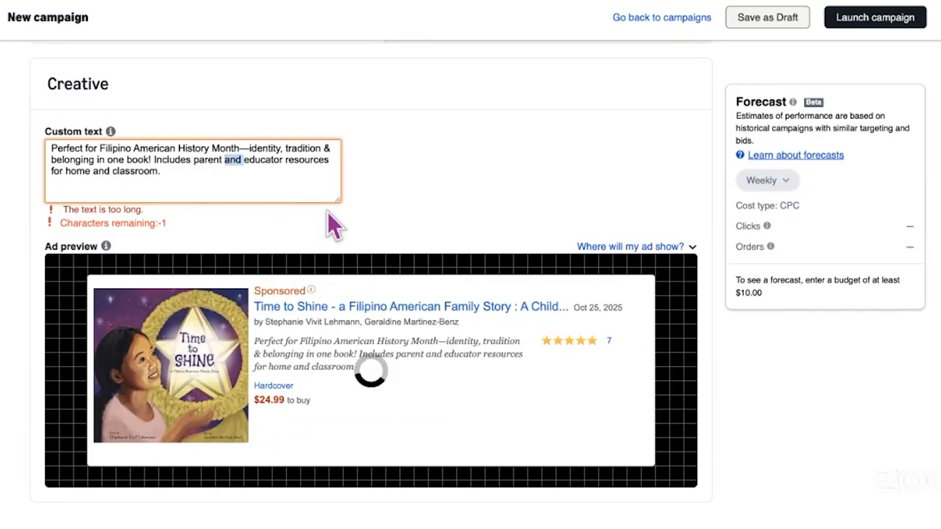
{"action": "type", "text": "&"}
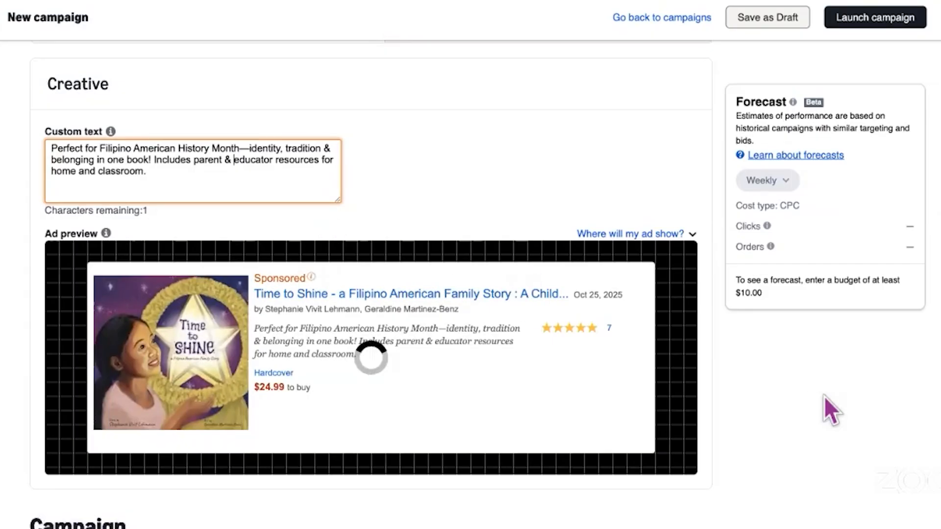
- Set the campaign bidding strategy to Fixed bids
{"action": "scroll", "coordinate": [827, 409], "scroll_direction": "down", "scroll_amount": 2}
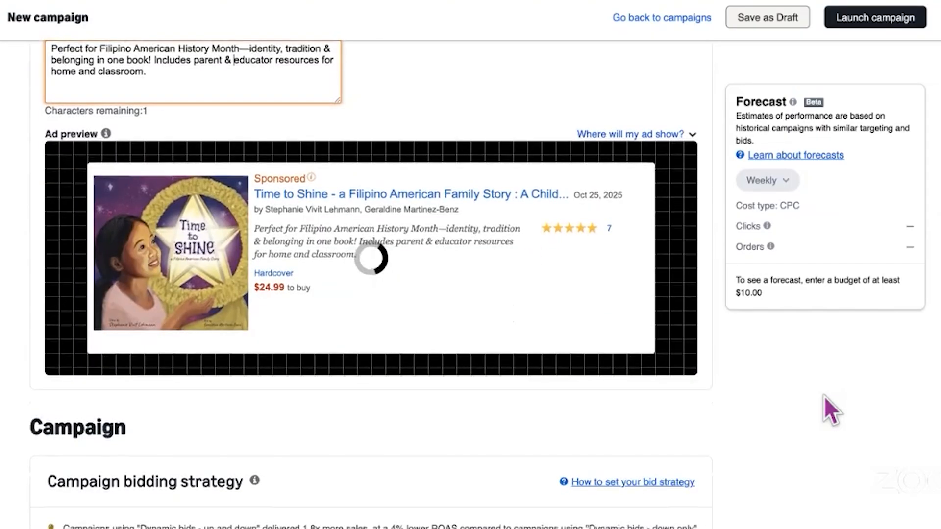
{"action": "scroll", "coordinate": [824, 396], "scroll_direction": "down", "scroll_amount": 2}
{"action": "scroll", "coordinate": [828, 389], "scroll_direction": "down", "scroll_amount": 2}
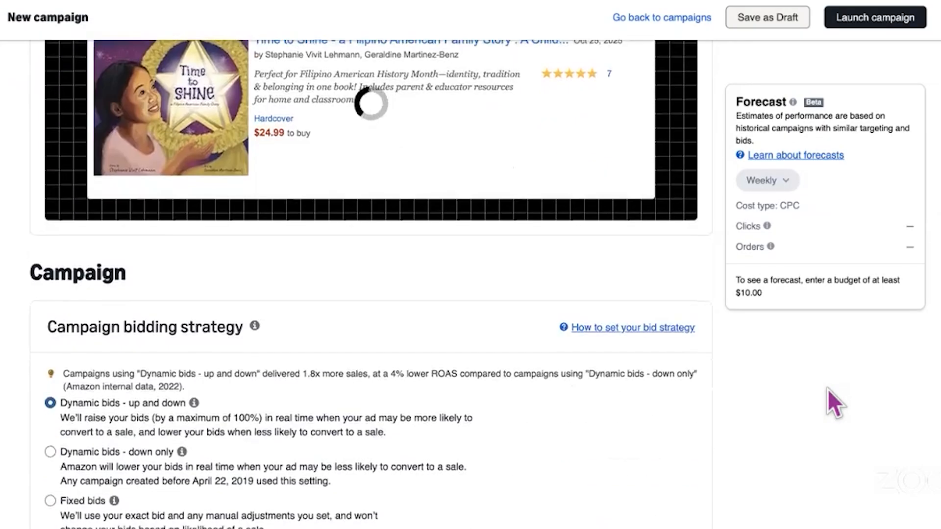
{"action": "scroll", "coordinate": [828, 389], "scroll_direction": "down", "scroll_amount": 3}
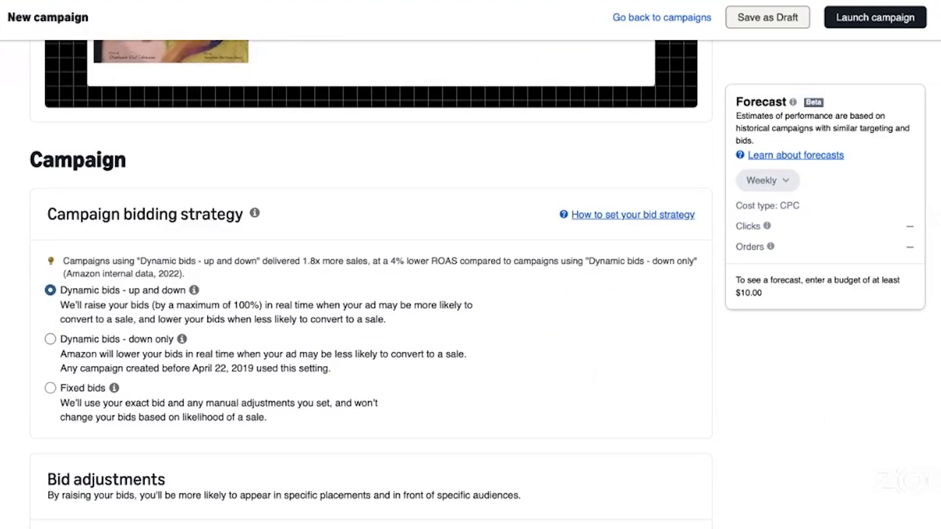
{"action": "scroll", "coordinate": [515, 178], "scroll_direction": "down", "scroll_amount": 2}
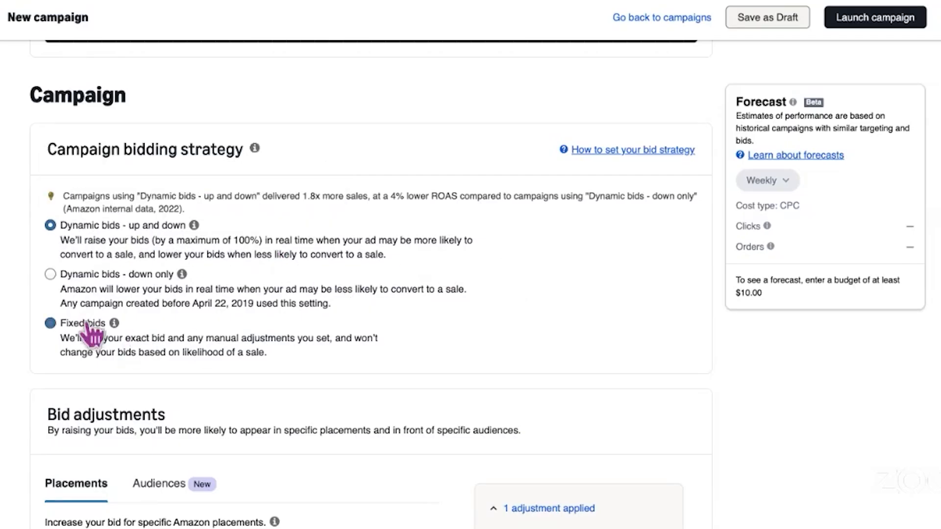
{"action": "left_click", "coordinate": [50, 324]}
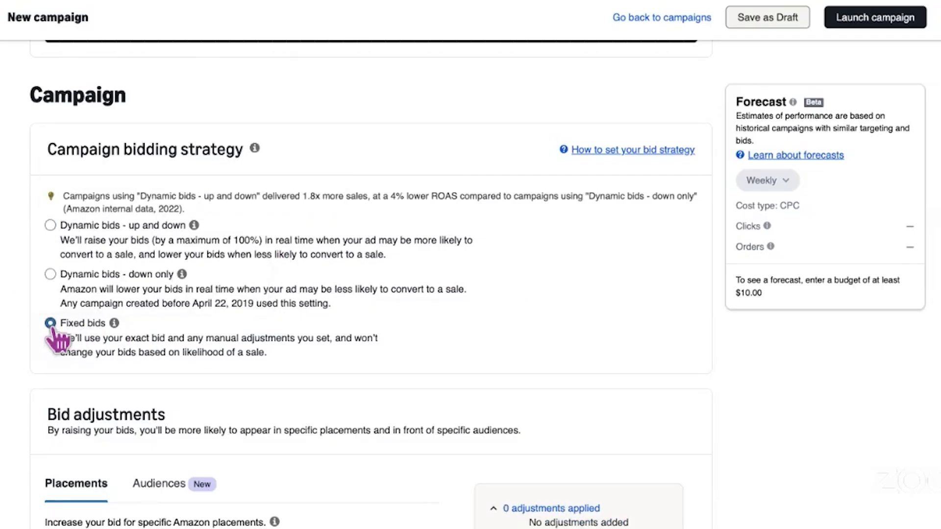
- Replace the default campaign name in the Settings section with "TTS Auto .72 9/4/2025"
{"action": "scroll", "coordinate": [636, 280], "scroll_direction": "down", "scroll_amount": 1}
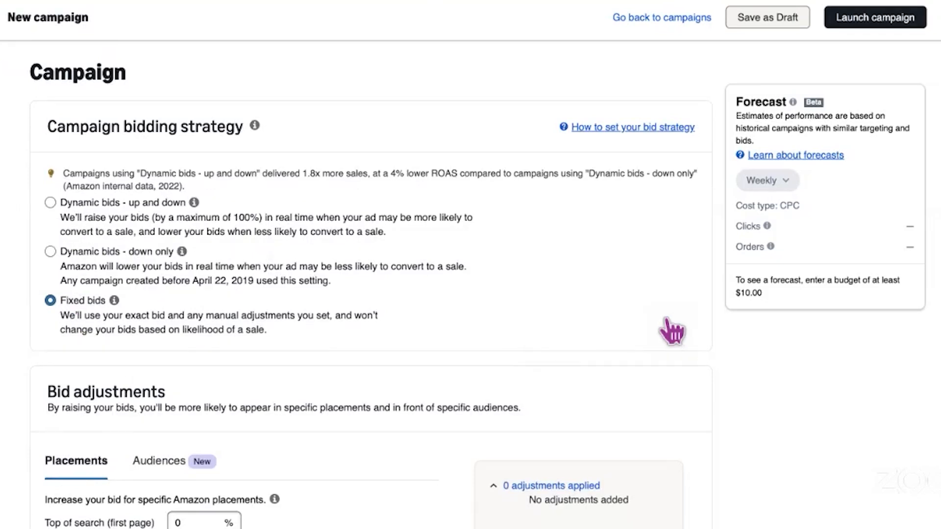
{"action": "scroll", "coordinate": [656, 331], "scroll_direction": "down", "scroll_amount": 3}
{"action": "scroll", "coordinate": [850, 337], "scroll_direction": "down", "scroll_amount": 3}
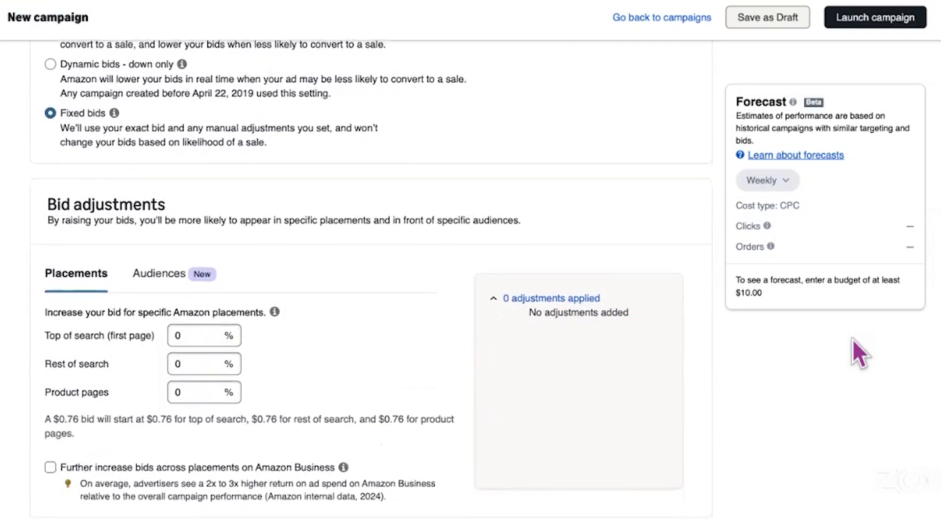
{"action": "scroll", "coordinate": [852, 340], "scroll_direction": "down", "scroll_amount": 1}
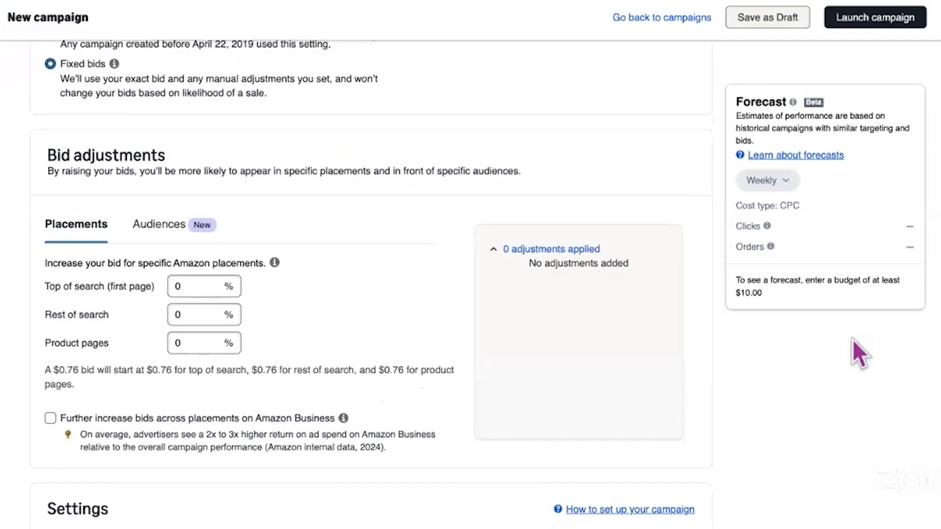
{"action": "scroll", "coordinate": [851, 339], "scroll_direction": "down", "scroll_amount": 1}
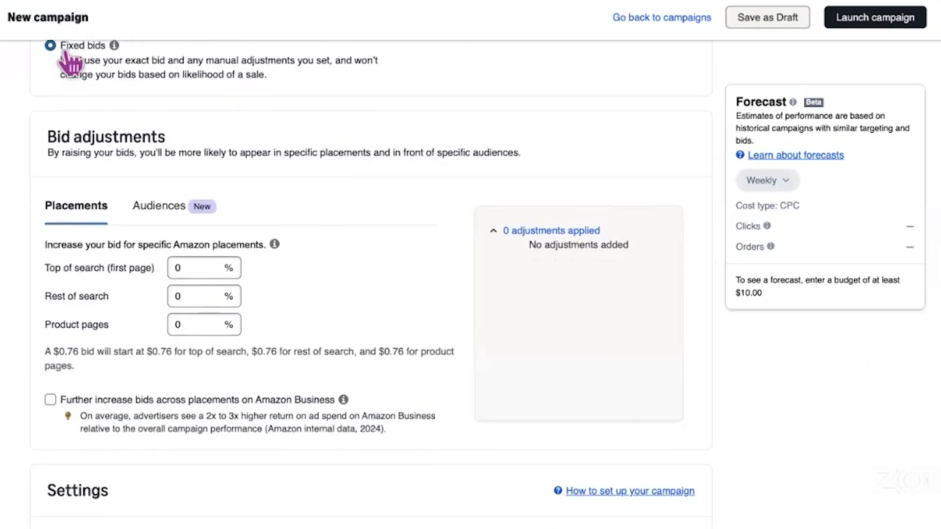
{"action": "scroll", "coordinate": [878, 399], "scroll_direction": "down", "scroll_amount": 10}
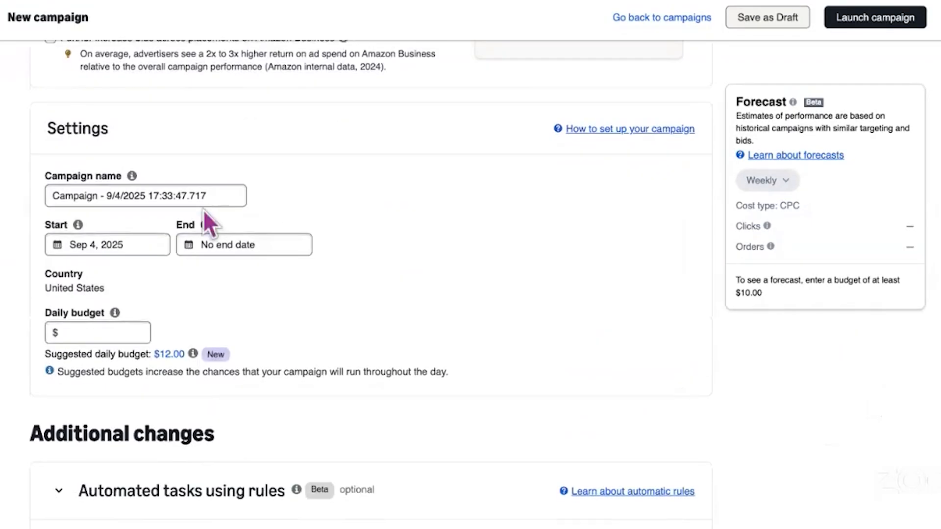
{"action": "left_click_drag", "start_coordinate": [225, 198], "coordinate": [33, 197]}
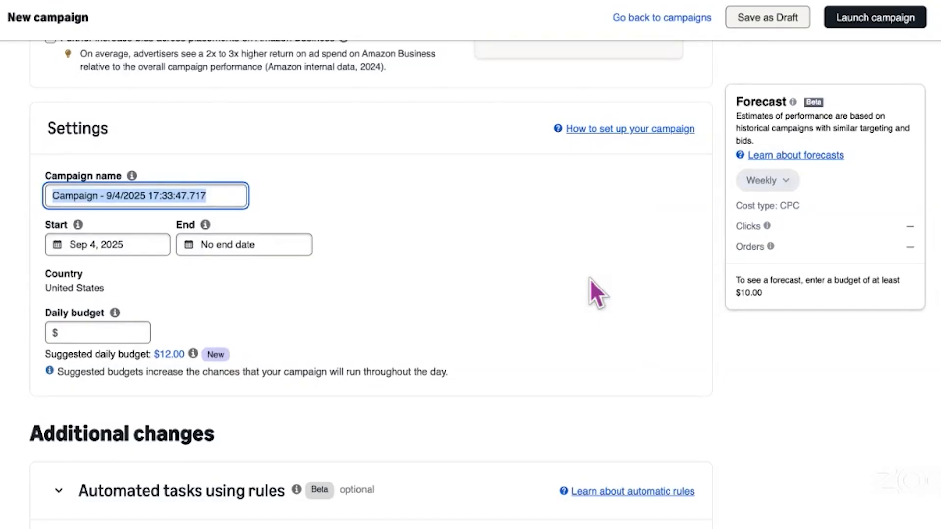
{"action": "type", "text": "TTS"}
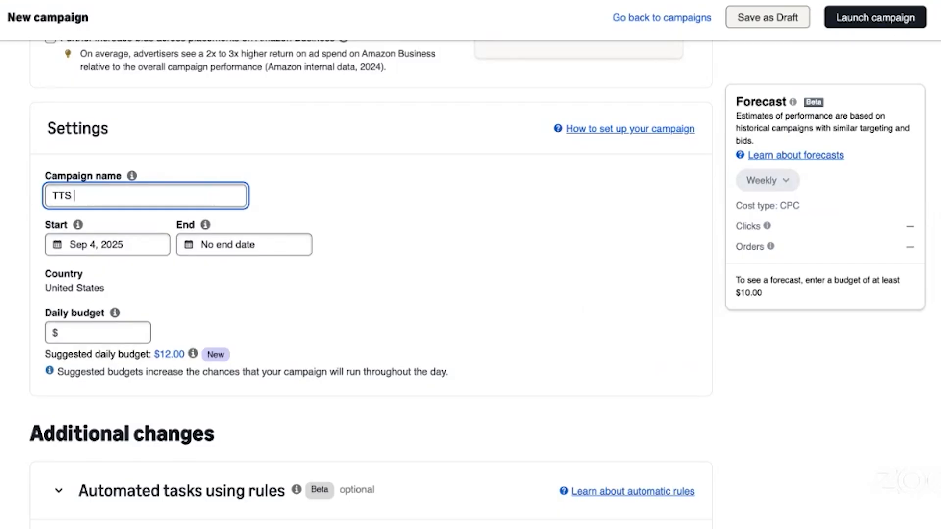
{"action": "type", "text": " Auto .72 9/4/2025"}
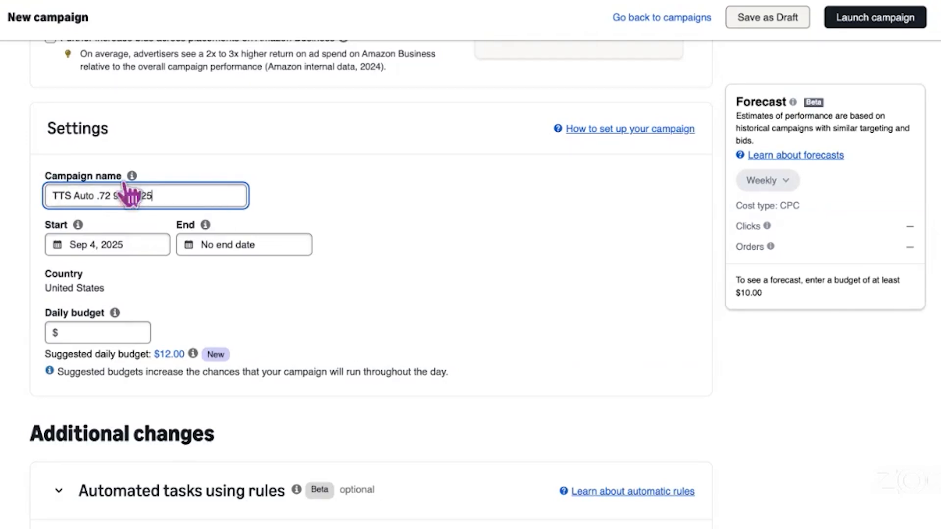
- Insert "Text1" after "Auto" in the campaign name to identify the ad text version
{"action": "left_click", "coordinate": [96, 196]}
{"action": "type", "text": "Text1"}
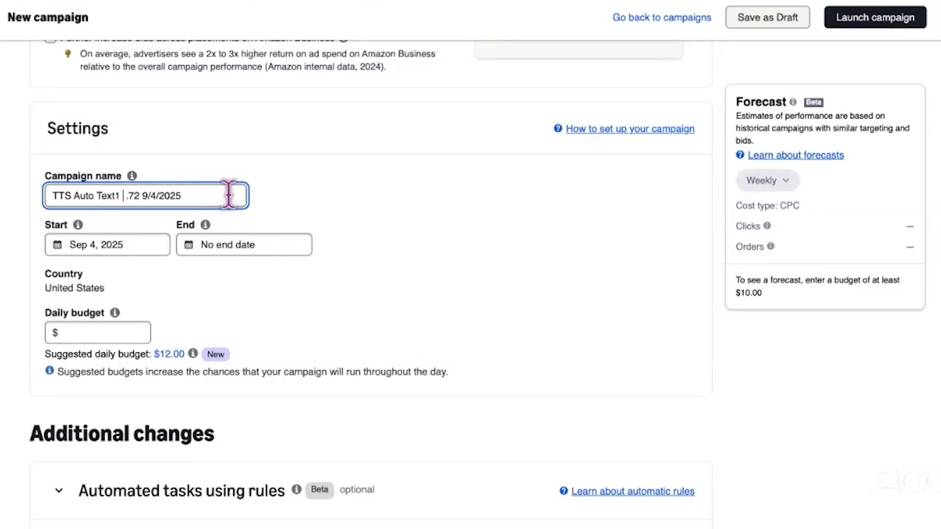
{"action": "left_click", "coordinate": [373, 214]}
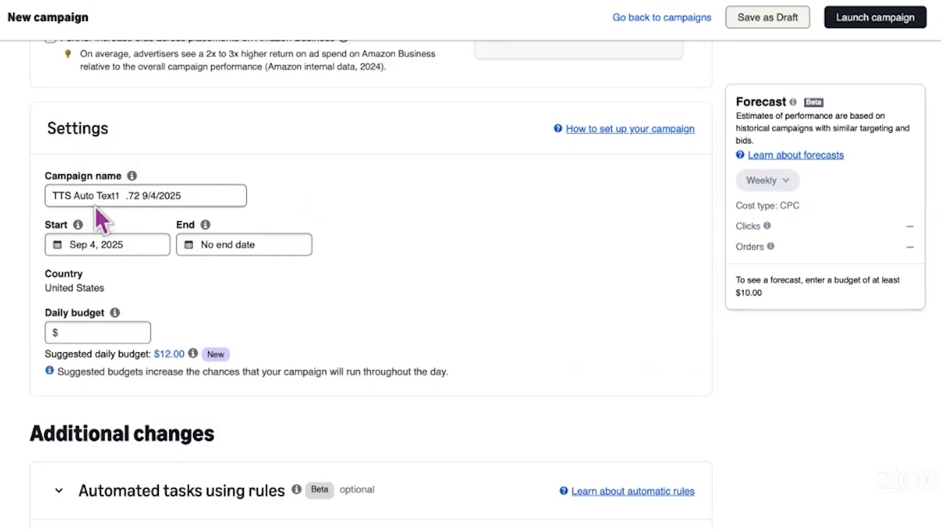
{"action": "left_click", "coordinate": [419, 181]}
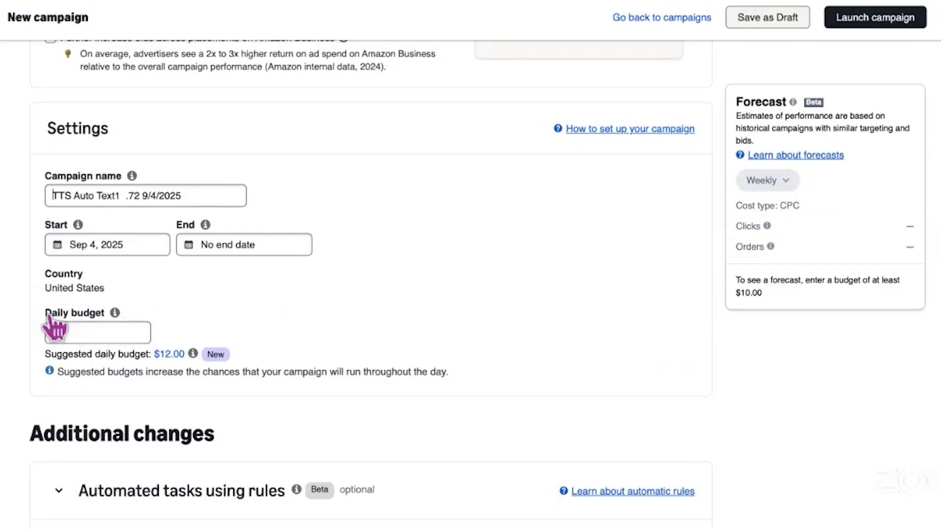
- Set the campaign's daily budget to $12
{"action": "left_click", "coordinate": [202, 243]}
{"action": "left_click", "coordinate": [475, 244]}
{"action": "left_click", "coordinate": [69, 332]}
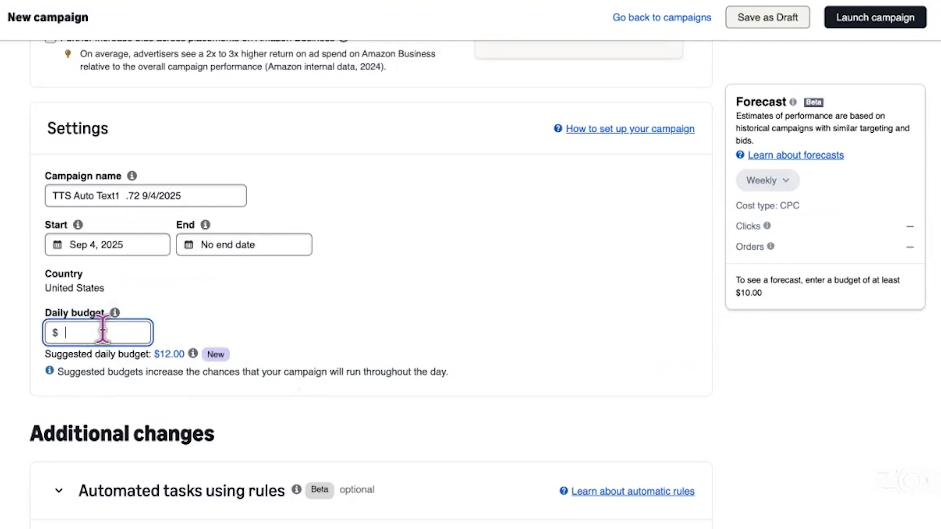
{"action": "type", "text": "12"}
{"action": "left_click", "coordinate": [501, 313]}
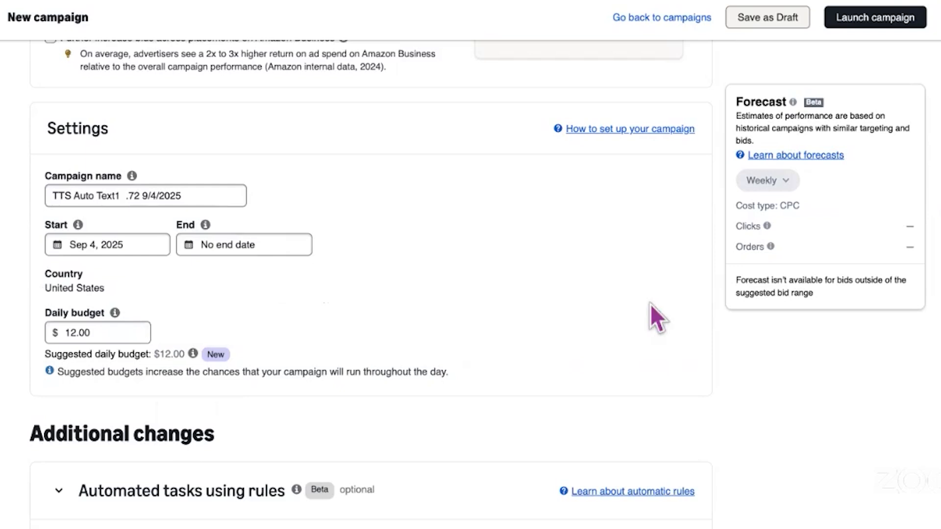
- Check the explanation of the daily budget and set the budget to $20
{"action": "left_click", "coordinate": [517, 297]}
{"action": "left_click", "coordinate": [115, 313]}
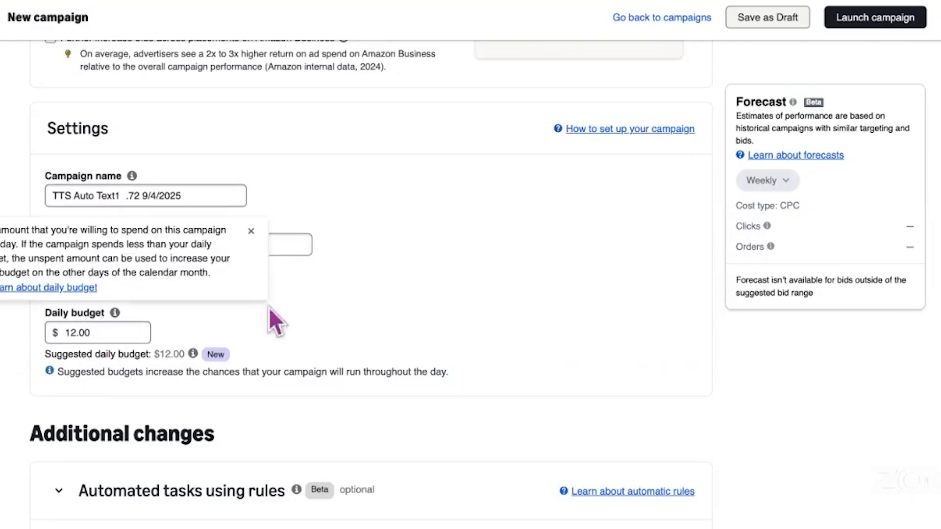
{"action": "left_click", "coordinate": [519, 302]}
{"action": "left_click_drag", "start_coordinate": [93, 332], "coordinate": [38, 333]}
{"action": "type", "text": "20"}
{"action": "left_click", "coordinate": [297, 324]}
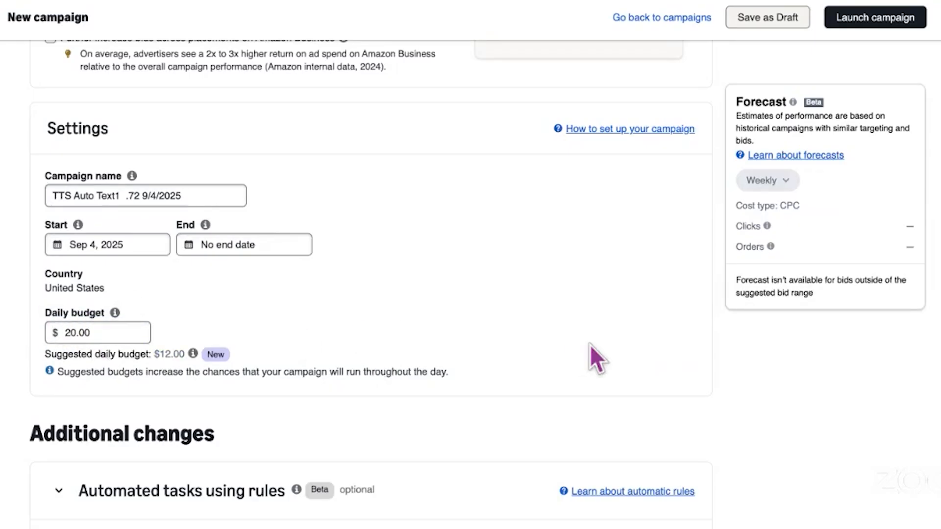
{"action": "scroll", "coordinate": [530, 335], "scroll_direction": "down", "scroll_amount": 1}
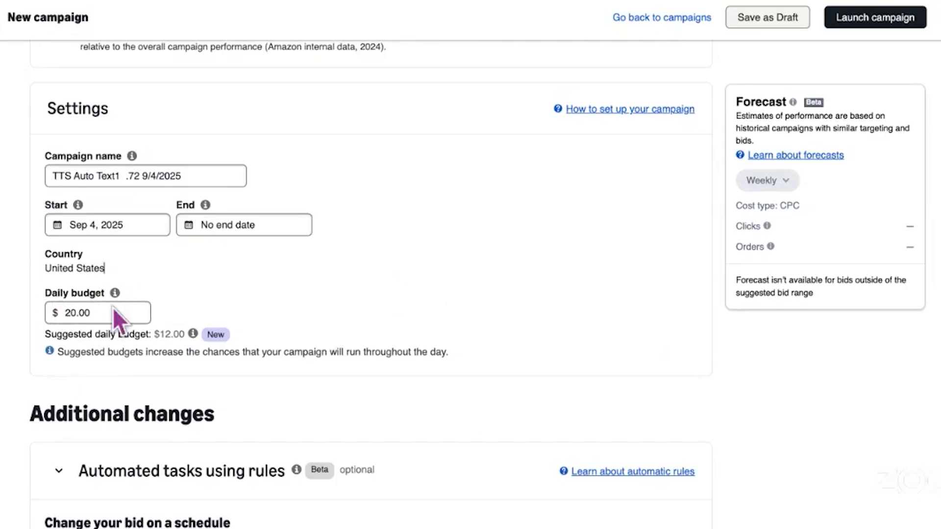
{"action": "scroll", "coordinate": [469, 222], "scroll_direction": "up", "scroll_amount": 3}
{"action": "scroll", "coordinate": [469, 222], "scroll_direction": "up", "scroll_amount": 2}
{"action": "scroll", "coordinate": [469, 222], "scroll_direction": "down", "scroll_amount": 4}
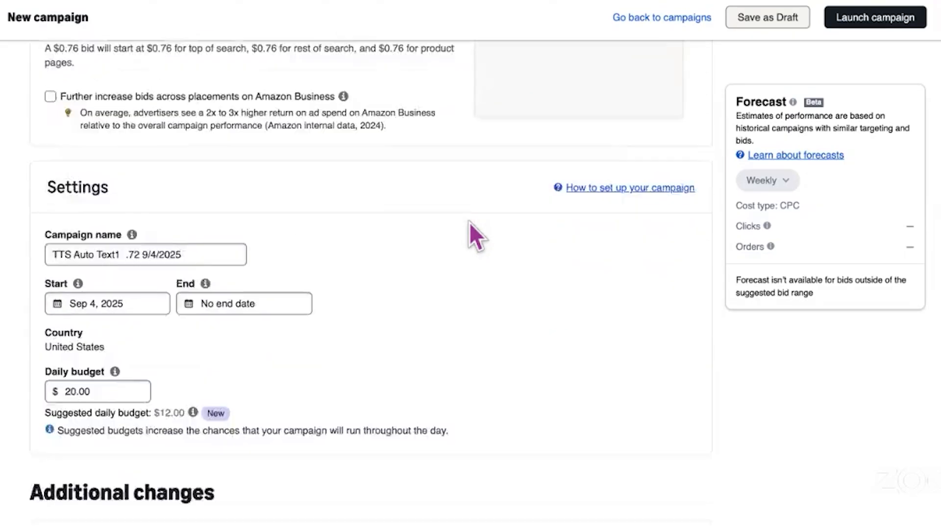
- Set the campaign's daily budget to $30
{"action": "scroll", "coordinate": [469, 223], "scroll_direction": "down", "scroll_amount": 2}
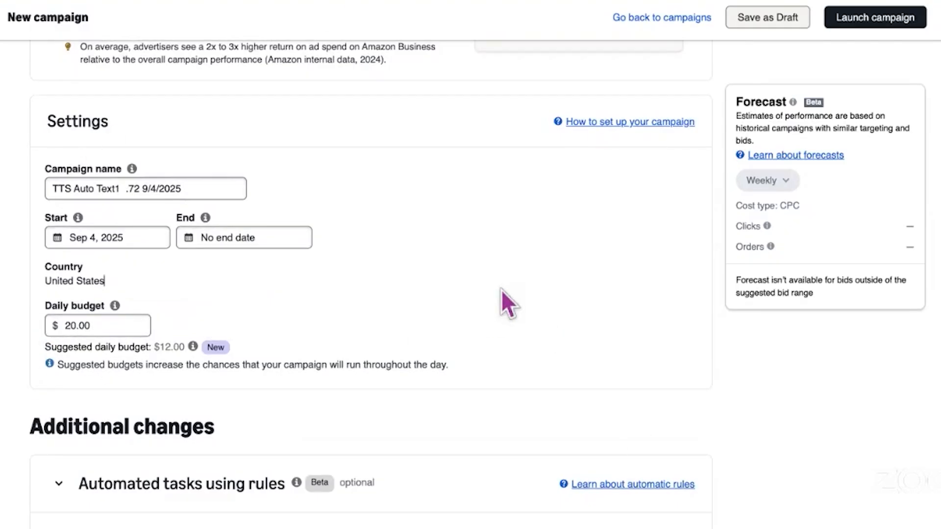
{"action": "double_click", "coordinate": [110, 326]}
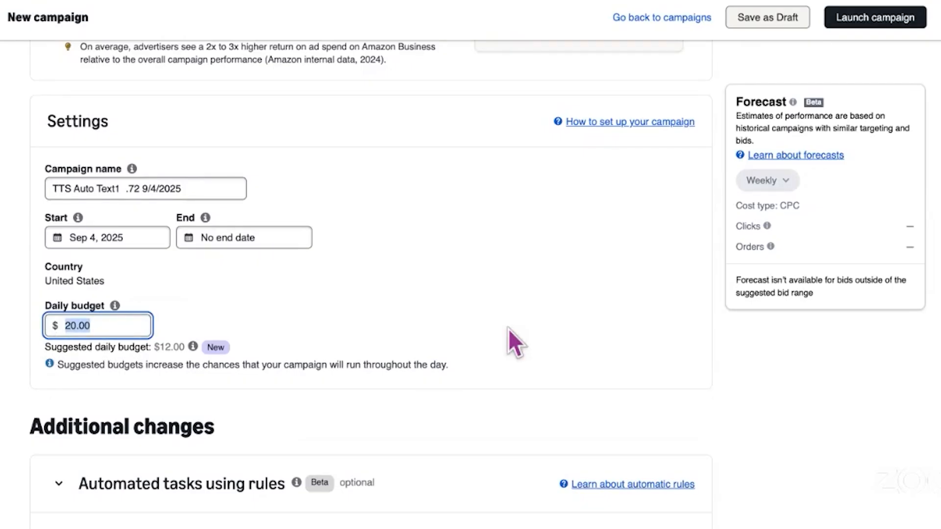
{"action": "left_click", "coordinate": [472, 322]}
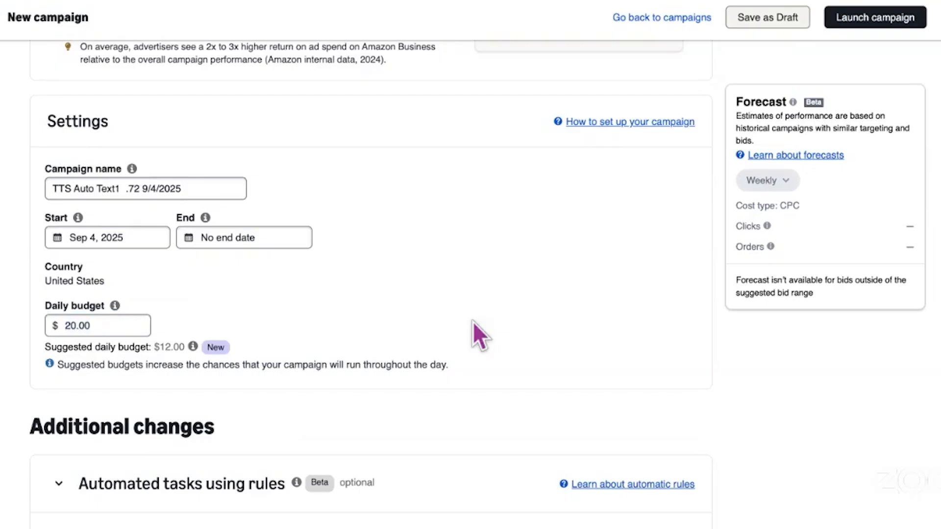
{"action": "left_click", "coordinate": [113, 325]}
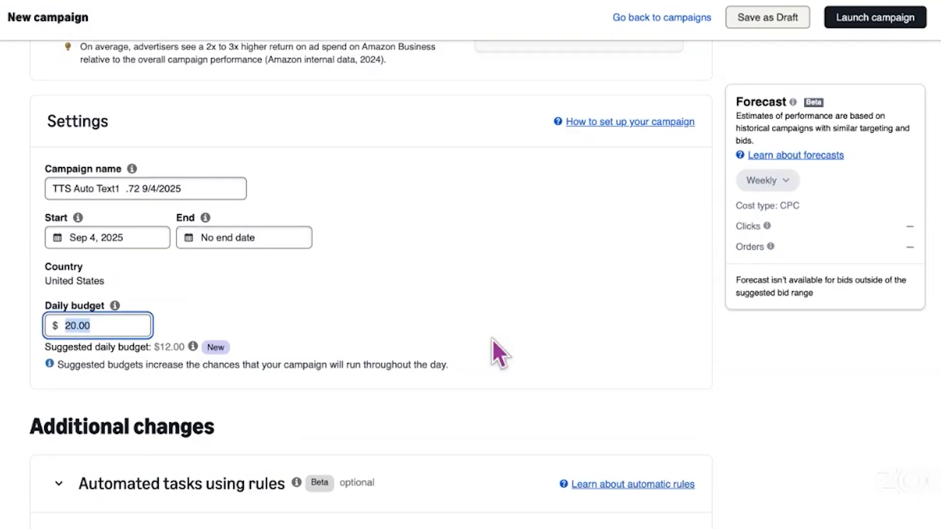
{"action": "type", "text": "30"}
{"action": "left_click", "coordinate": [199, 311]}
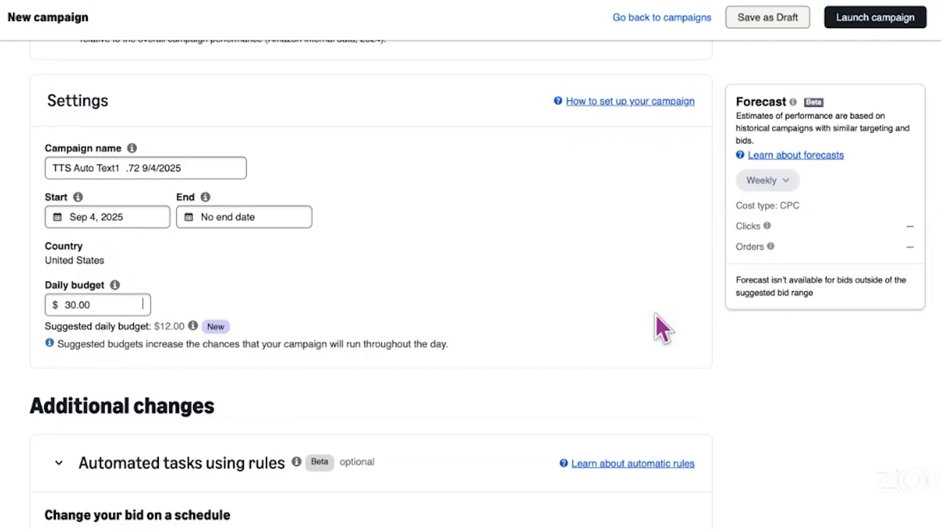
- Check the details of the optional bid increase for high-traffic days and launch the campaign
{"action": "scroll", "coordinate": [656, 315], "scroll_direction": "down", "scroll_amount": 4}
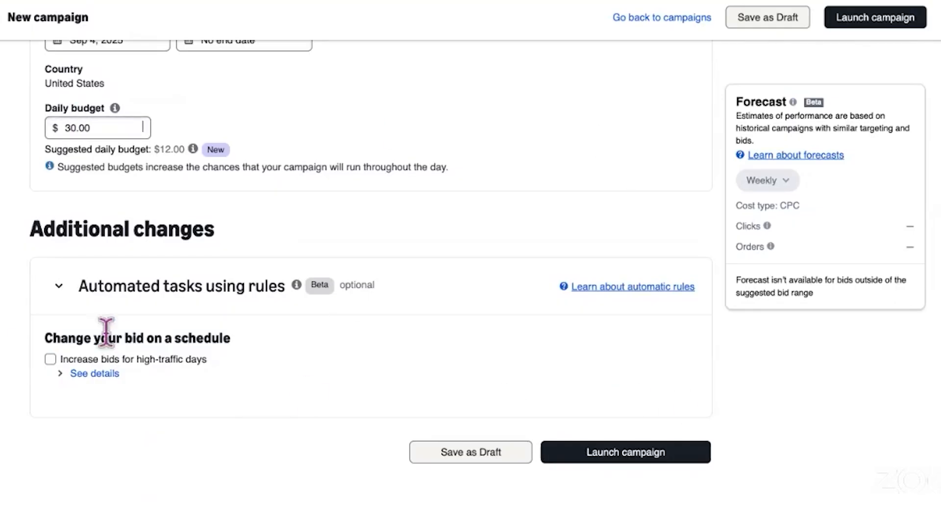
{"action": "left_click", "coordinate": [77, 362]}
{"action": "left_click", "coordinate": [203, 369]}
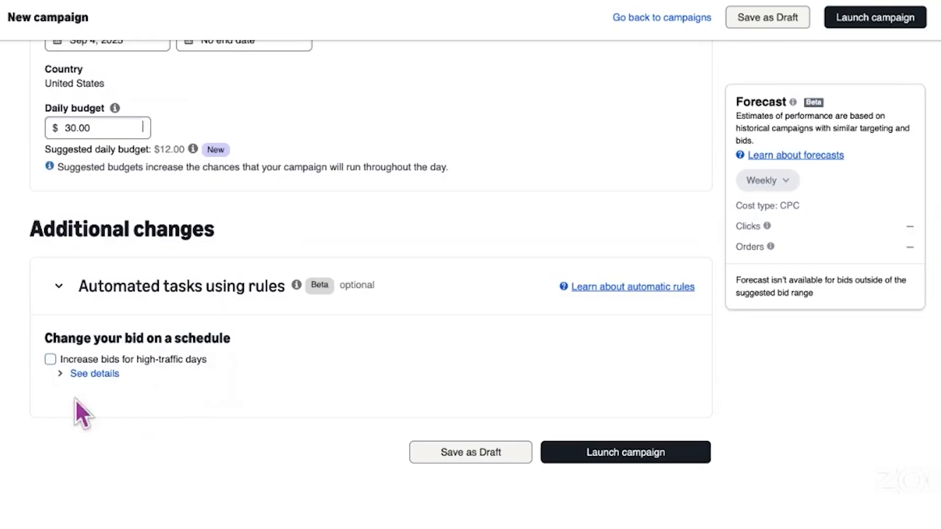
{"action": "left_click", "coordinate": [63, 374]}
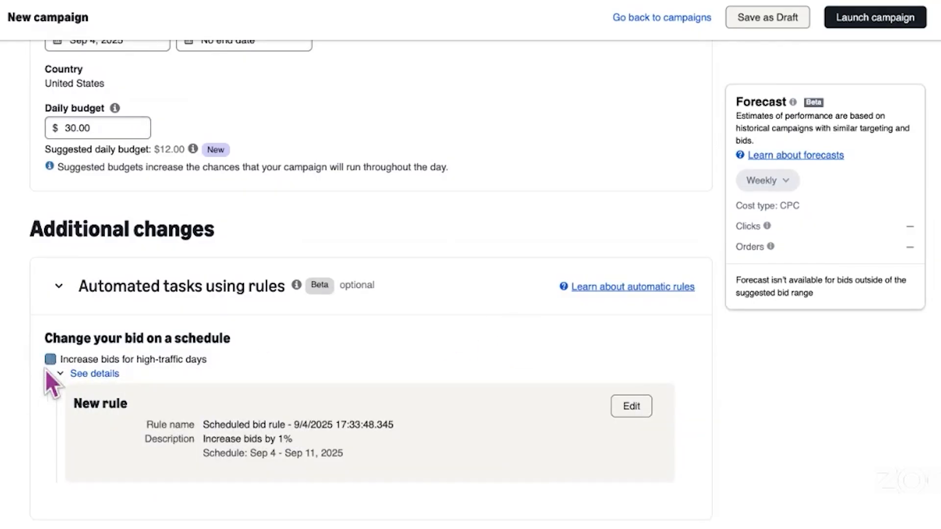
{"action": "left_click", "coordinate": [61, 374]}
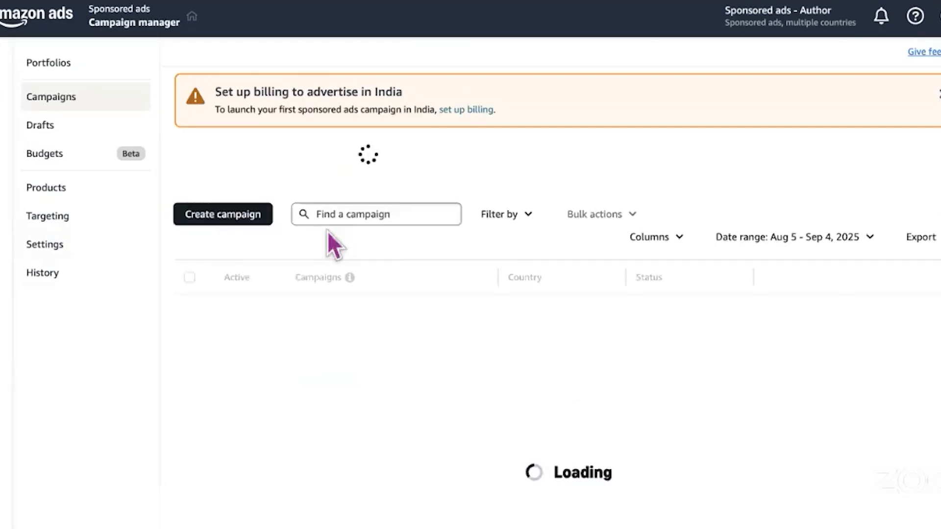
- In the settings of campaign TTS Auto Text1 .72 9/4/2025, choose Limit off-Amazon spend for ads served off Amazon and save
{"action": "scroll", "coordinate": [812, 279], "scroll_direction": "down", "scroll_amount": 5}
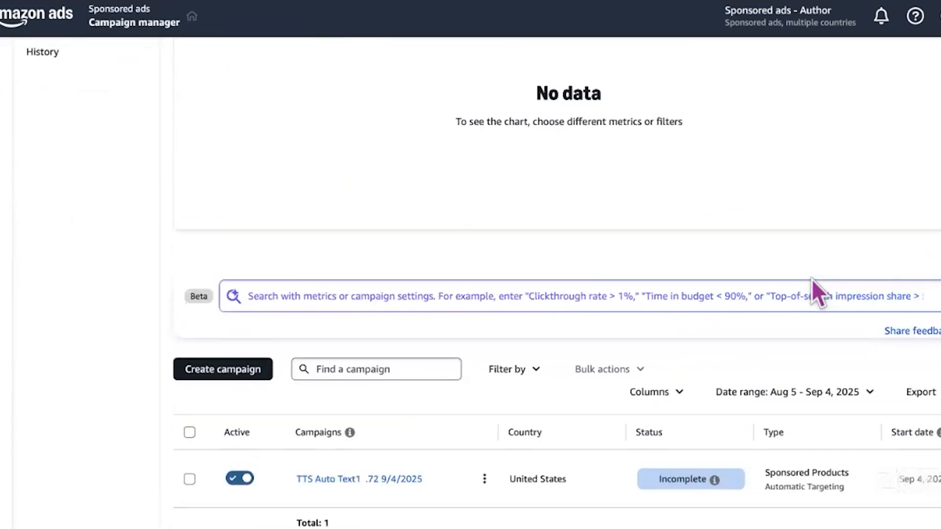
{"action": "scroll", "coordinate": [811, 280], "scroll_direction": "down", "scroll_amount": 2}
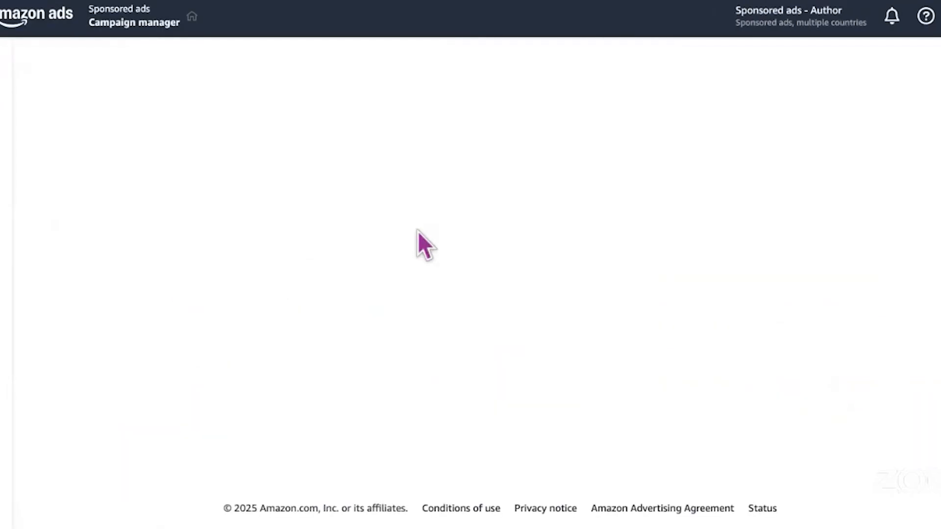
{"action": "left_click", "coordinate": [83, 333]}
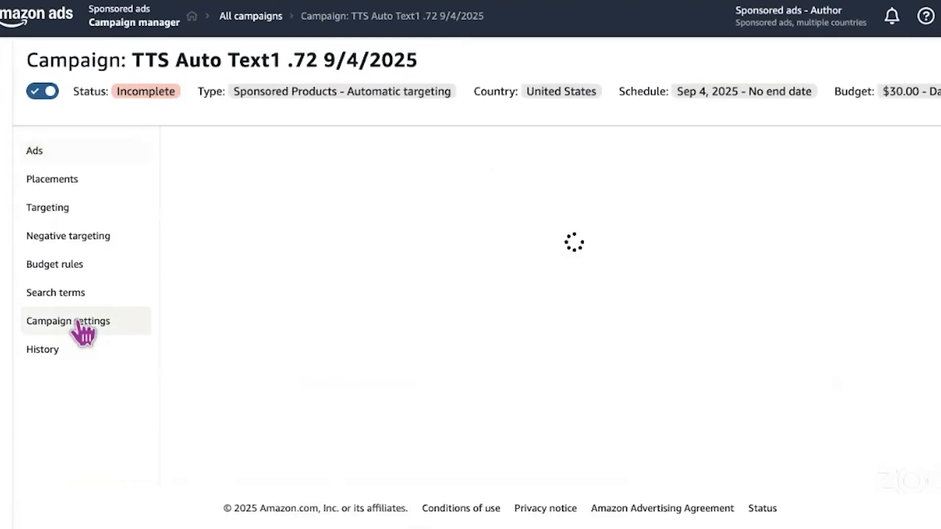
{"action": "scroll", "coordinate": [715, 324], "scroll_direction": "down", "scroll_amount": 4}
{"action": "scroll", "coordinate": [773, 296], "scroll_direction": "down", "scroll_amount": 5}
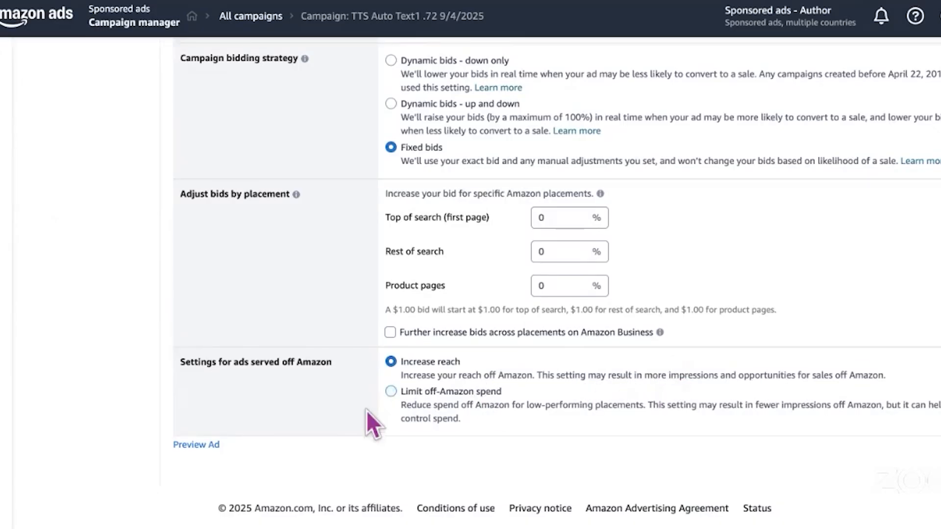
{"action": "left_click", "coordinate": [391, 391]}
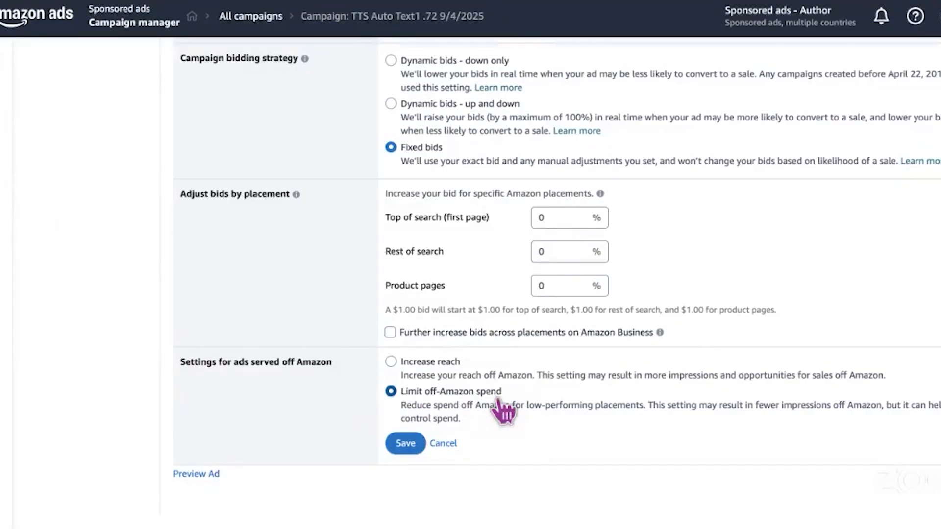
{"action": "left_click", "coordinate": [405, 443]}
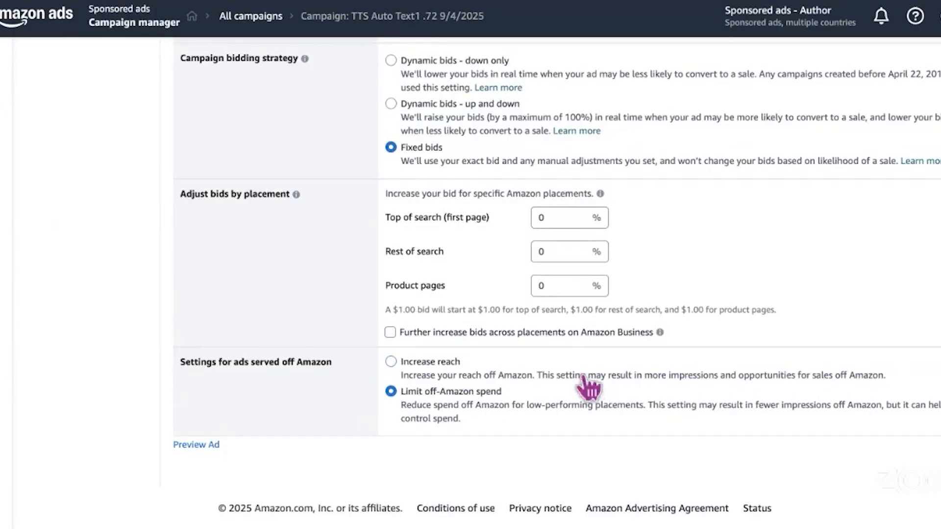
- Look over the campaign's targeting page and return to the list of all campaigns
{"action": "scroll", "coordinate": [112, 275], "scroll_direction": "up", "scroll_amount": 10}
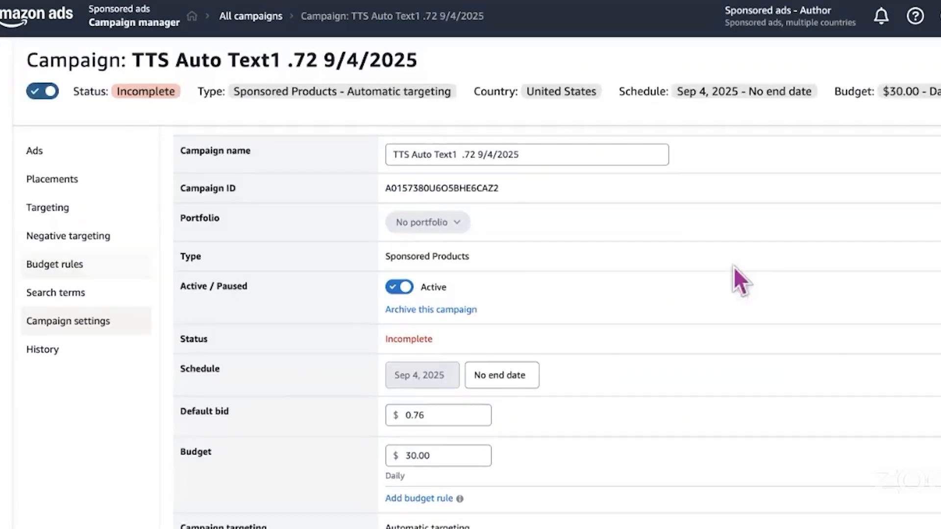
{"action": "left_click", "coordinate": [61, 215]}
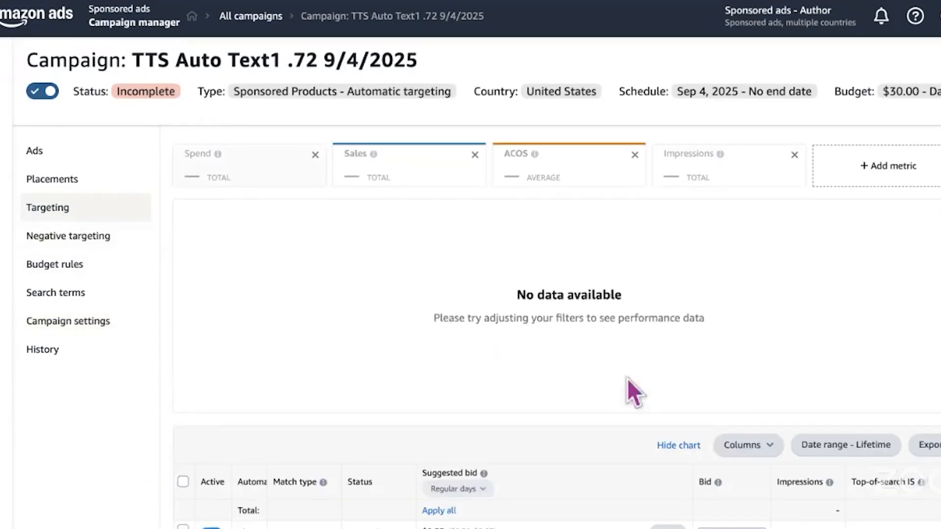
{"action": "scroll", "coordinate": [751, 286], "scroll_direction": "down", "scroll_amount": 5}
{"action": "scroll", "coordinate": [751, 283], "scroll_direction": "up", "scroll_amount": 5}
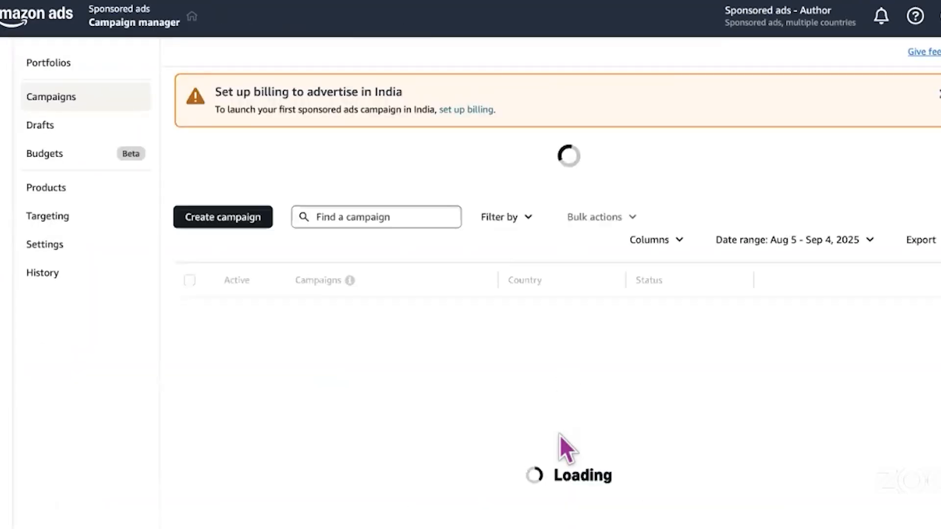
{"action": "scroll", "coordinate": [816, 294], "scroll_direction": "down", "scroll_amount": 6}
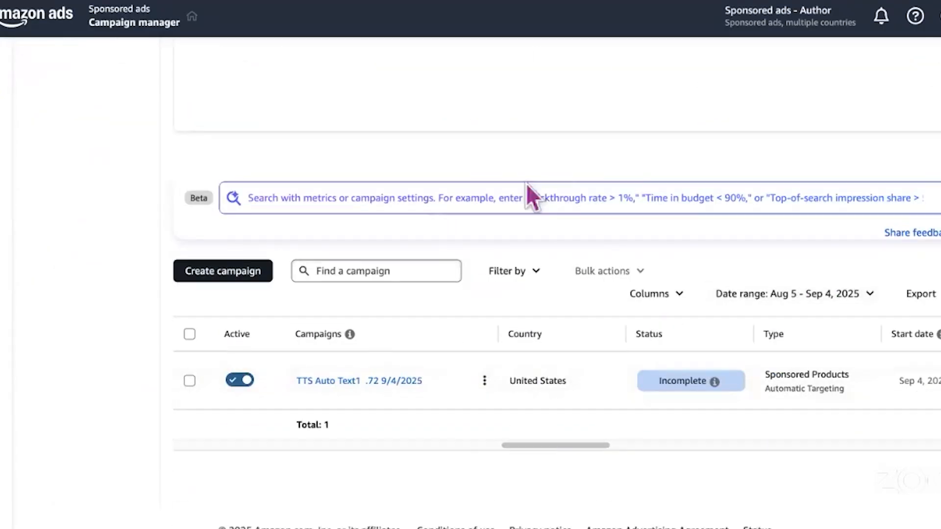
{"action": "scroll", "coordinate": [558, 171], "scroll_direction": "up", "scroll_amount": 6}
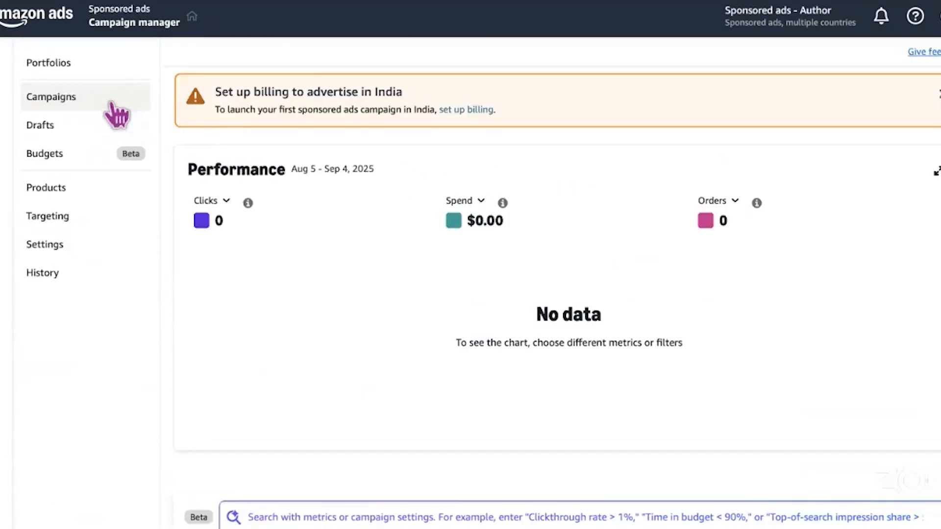
{"action": "mouse_move", "coordinate": [8, 113]}
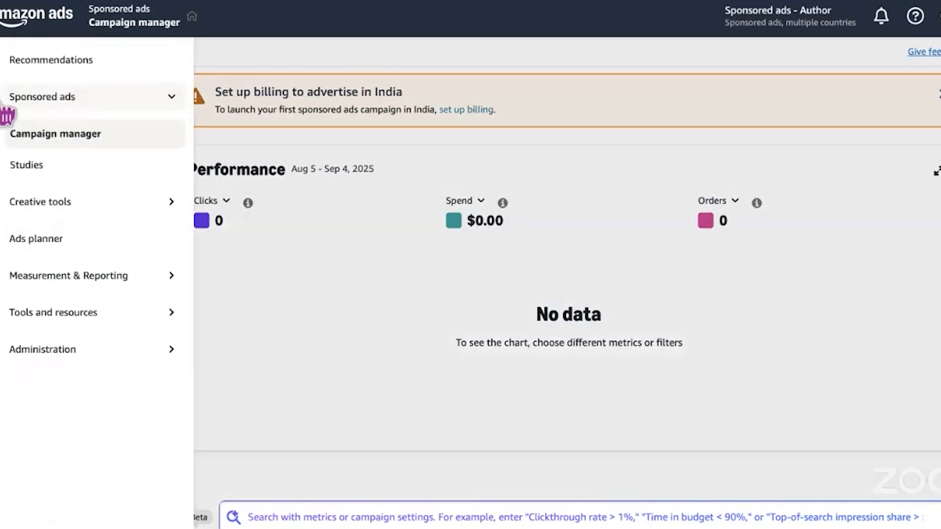
- Start another Sponsored Products campaign with the custom text ad format and add the $24.99 pre-order edition of Time to Shine
{"action": "scroll", "coordinate": [376, 341], "scroll_direction": "down", "scroll_amount": 4}
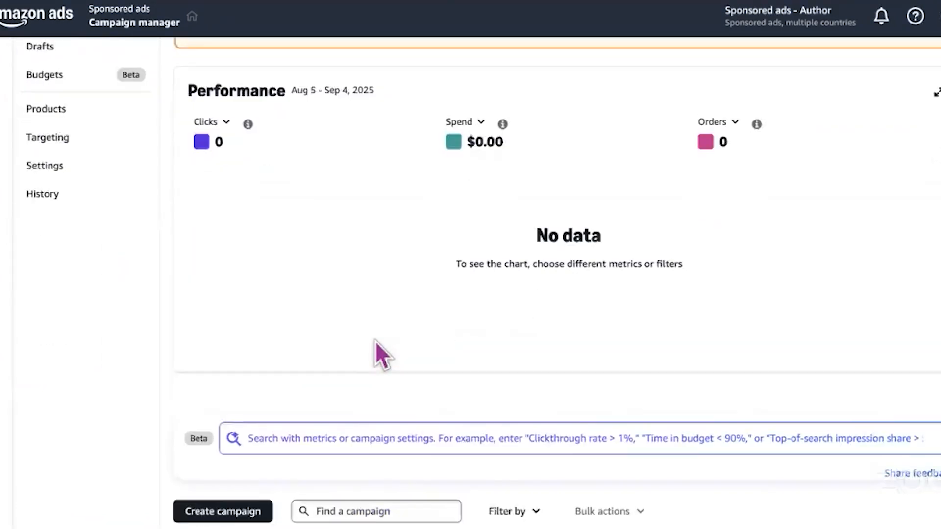
{"action": "left_click", "coordinate": [218, 388]}
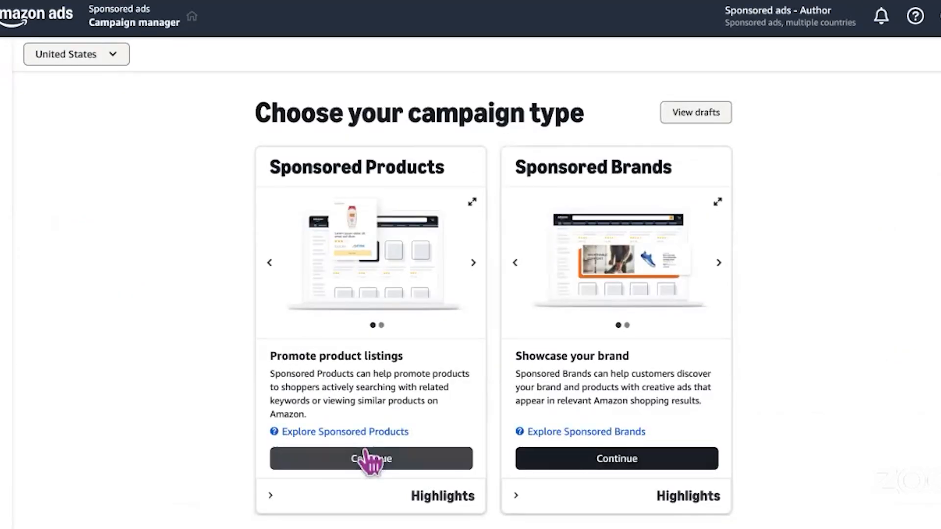
{"action": "left_click", "coordinate": [390, 463]}
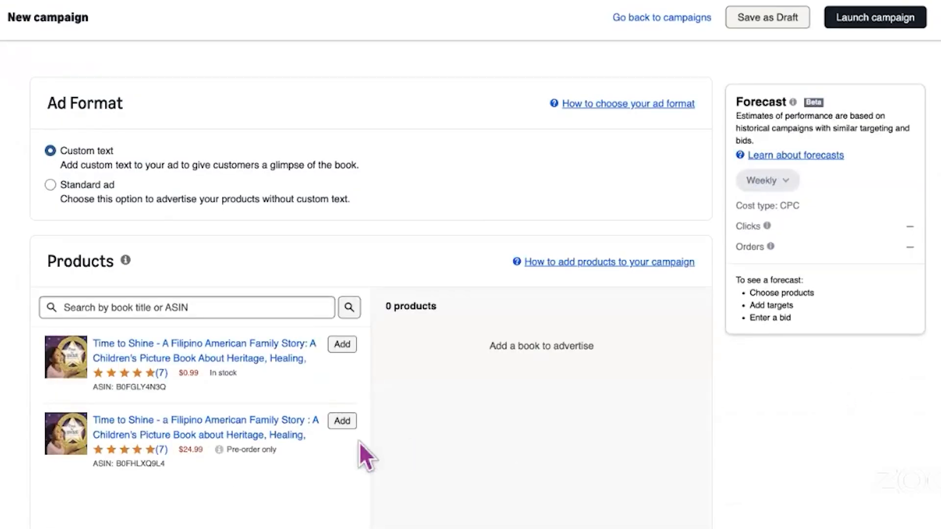
{"action": "left_click", "coordinate": [341, 424]}
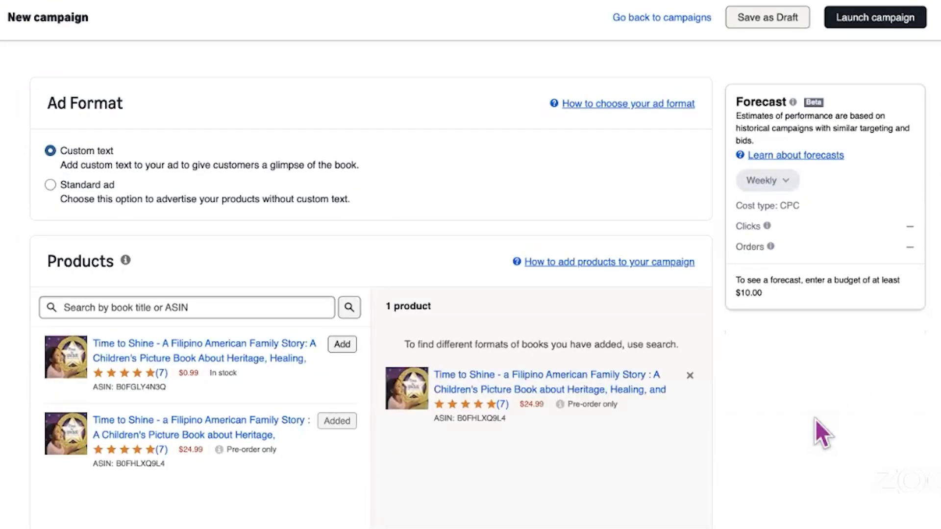
{"action": "left_click", "coordinate": [83, 197]}
{"action": "left_click", "coordinate": [100, 161]}
- Choose manual targeting for the new campaign
{"action": "scroll", "coordinate": [807, 357], "scroll_direction": "down", "scroll_amount": 6}
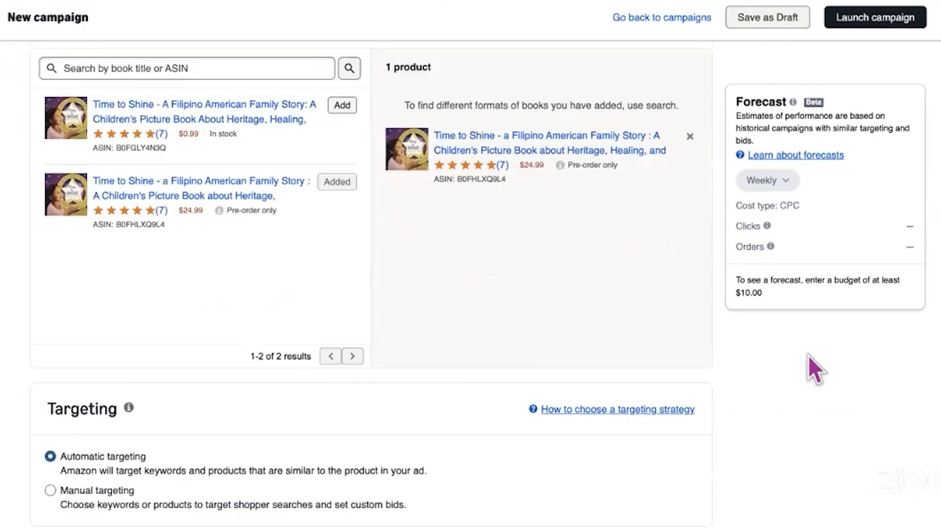
{"action": "scroll", "coordinate": [808, 356], "scroll_direction": "down", "scroll_amount": 3}
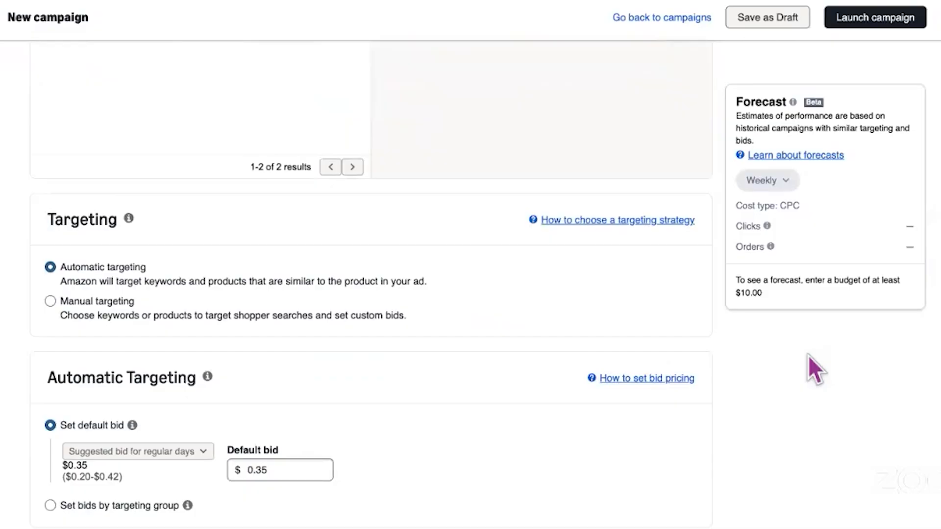
{"action": "scroll", "coordinate": [809, 362], "scroll_direction": "down", "scroll_amount": 1}
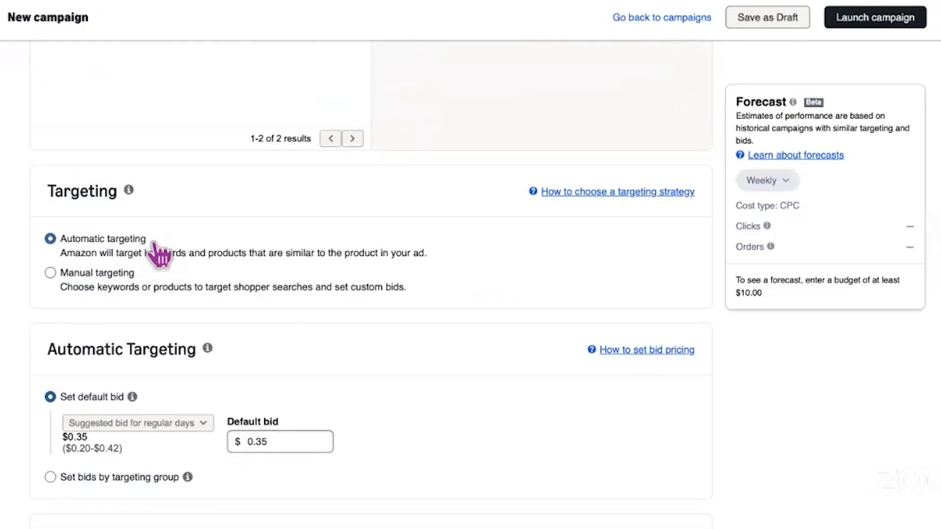
{"action": "left_click", "coordinate": [50, 273]}
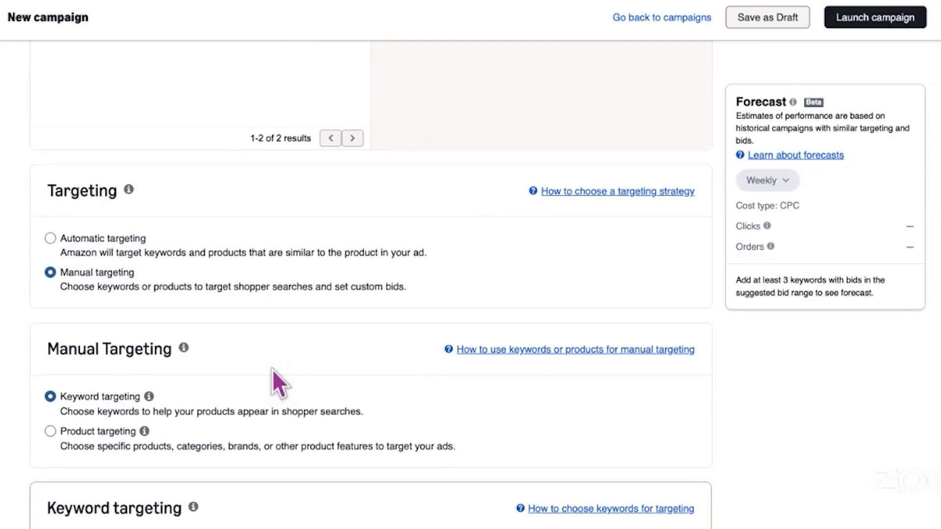
- Review the suggested keywords with their match types and bids, and switch keyword targeting to entering a keyword list
{"action": "scroll", "coordinate": [392, 300], "scroll_direction": "down", "scroll_amount": 4}
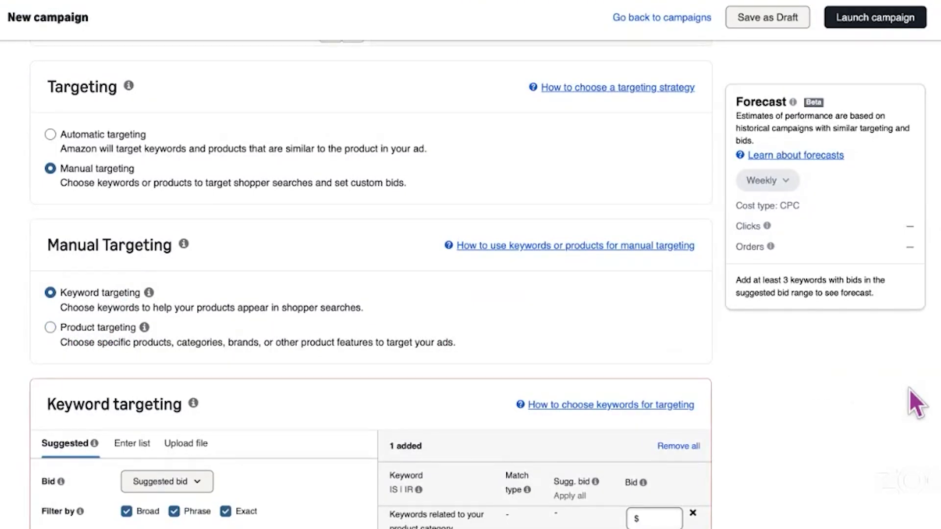
{"action": "scroll", "coordinate": [892, 389], "scroll_direction": "down", "scroll_amount": 1}
{"action": "scroll", "coordinate": [892, 389], "scroll_direction": "down", "scroll_amount": 5}
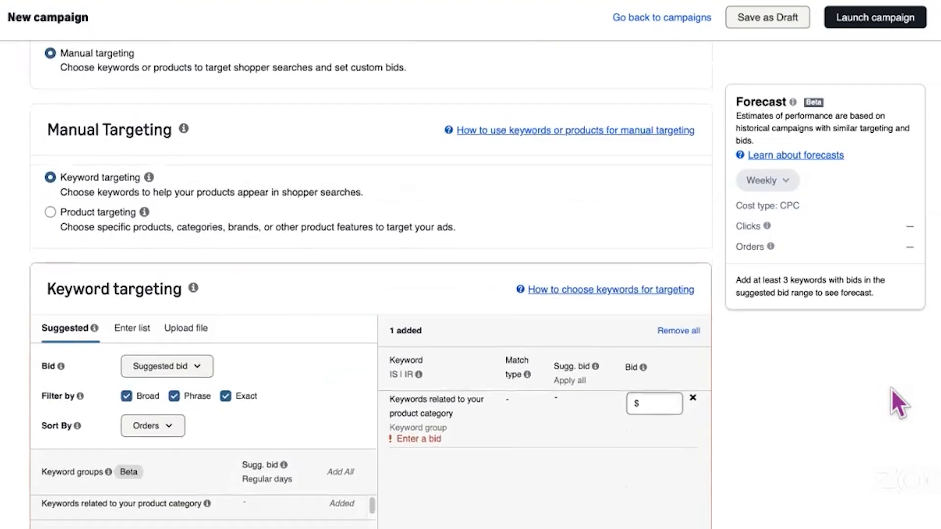
{"action": "scroll", "coordinate": [892, 389], "scroll_direction": "down", "scroll_amount": 1}
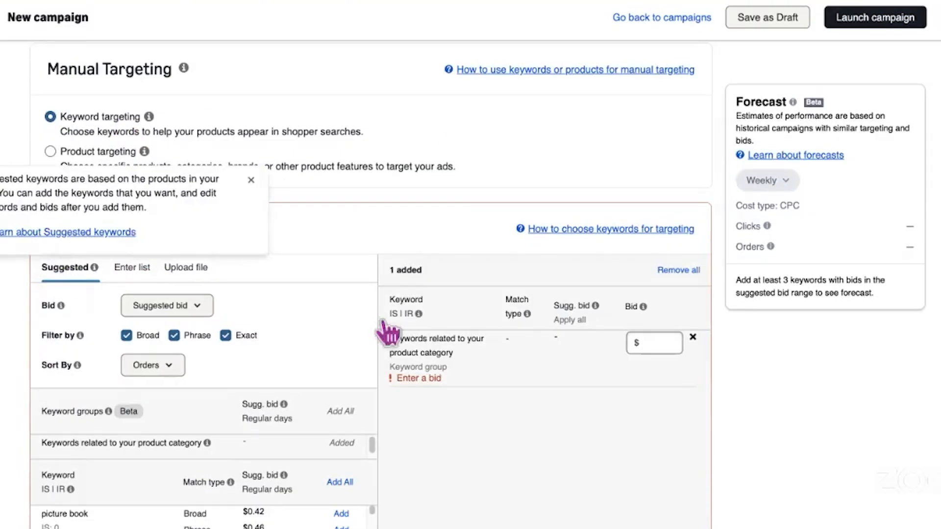
{"action": "scroll", "coordinate": [373, 333], "scroll_direction": "down", "scroll_amount": 3}
{"action": "scroll", "coordinate": [487, 421], "scroll_direction": "down", "scroll_amount": 5}
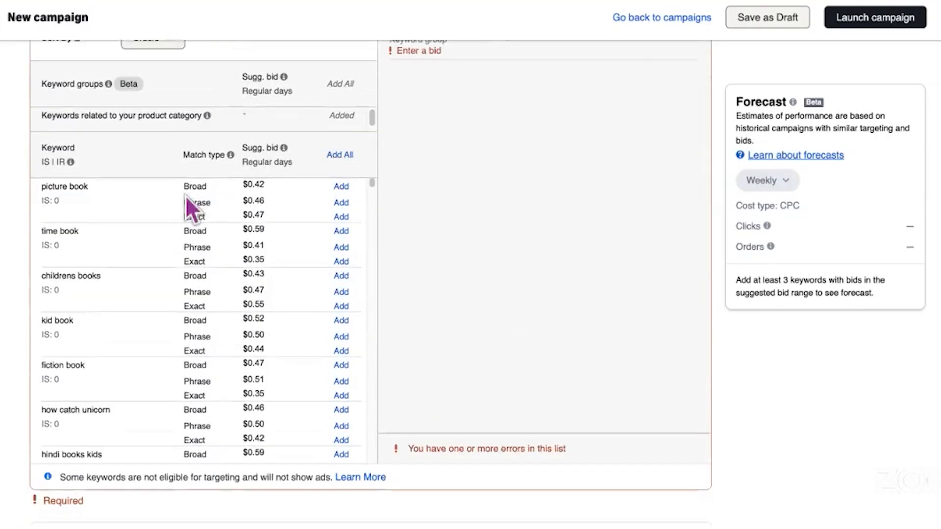
{"action": "scroll", "coordinate": [487, 357], "scroll_direction": "up", "scroll_amount": 7}
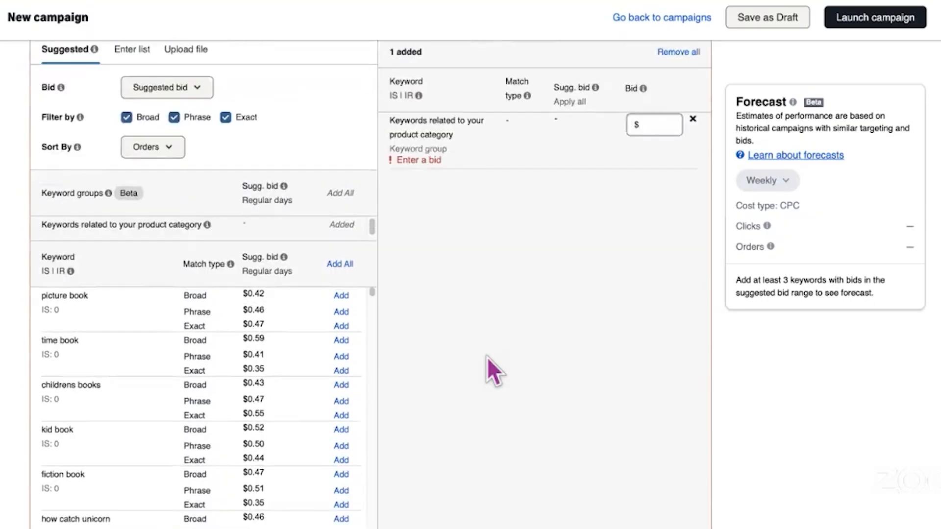
{"action": "left_click", "coordinate": [118, 258]}
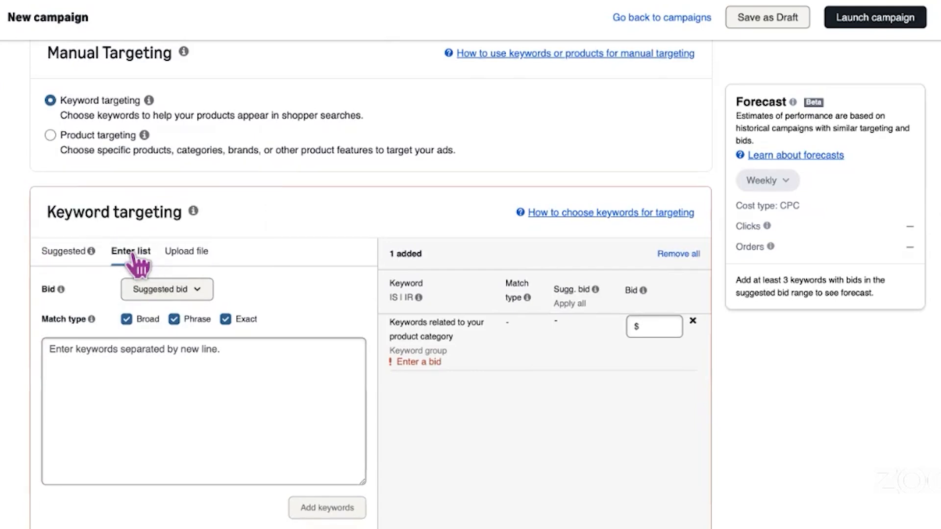
- Switch the keyword list's bidding to a custom bid of $0.76
{"action": "left_click", "coordinate": [89, 353]}
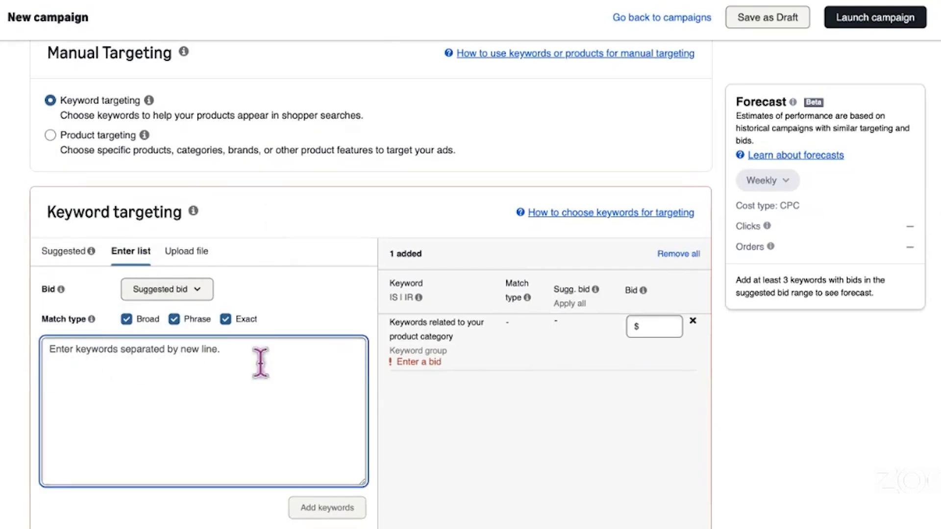
{"action": "left_click", "coordinate": [164, 294]}
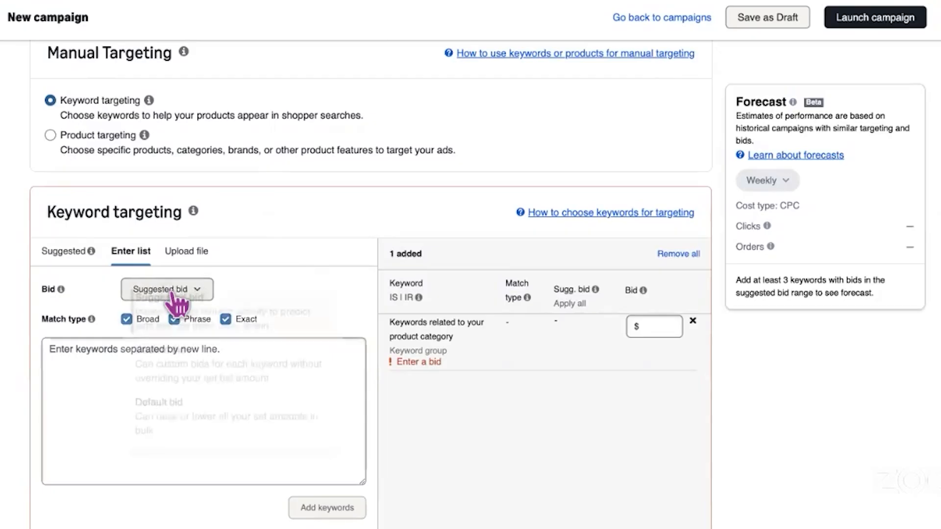
{"action": "left_click", "coordinate": [201, 379]}
{"action": "left_click_drag", "start_coordinate": [258, 289], "coordinate": [228, 293]}
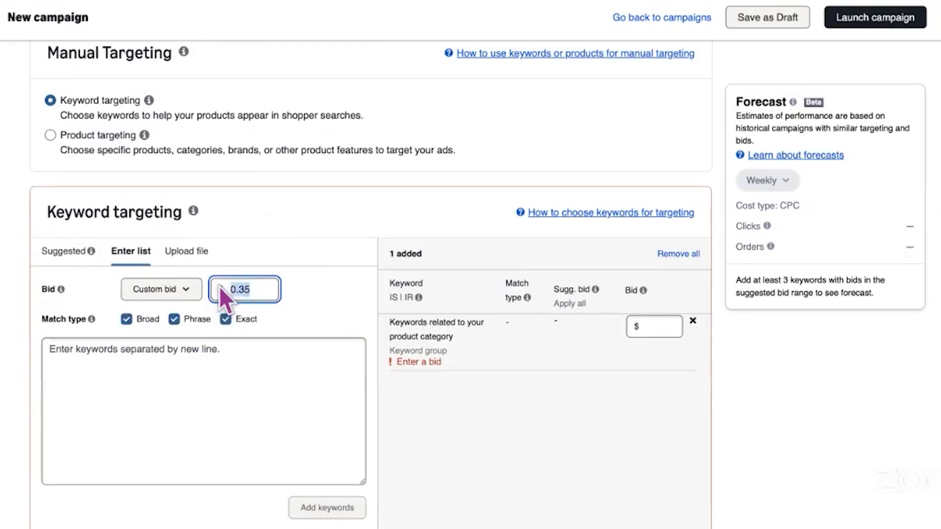
{"action": "type", "text": ".76"}
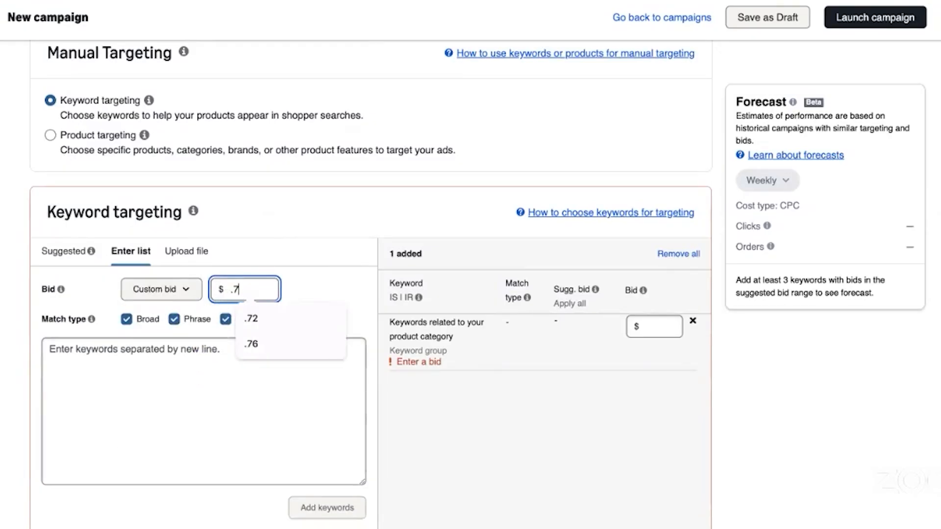
{"action": "left_click", "coordinate": [306, 219]}
{"action": "left_click", "coordinate": [161, 370]}
{"action": "scroll", "coordinate": [104, 337], "scroll_direction": "down", "scroll_amount": 1}
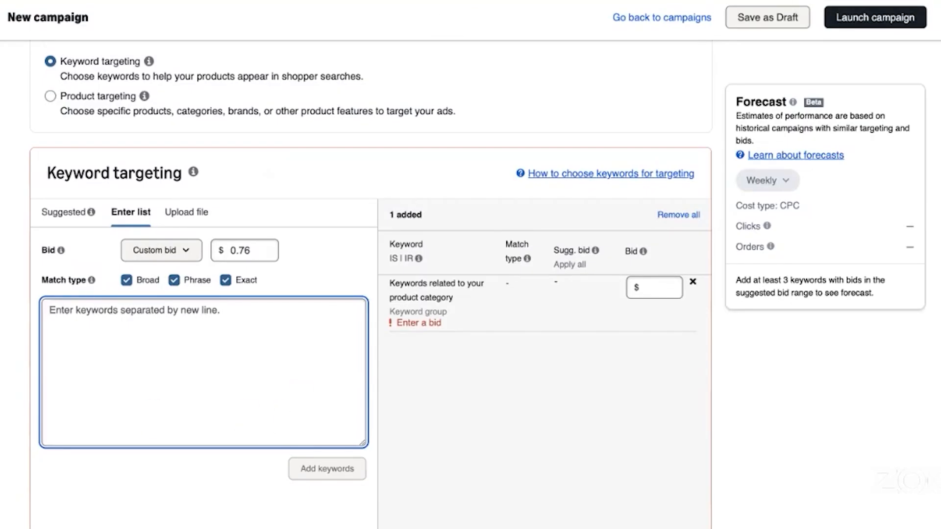
- Open the KDP Bookshelf in a new tab and open the details of the Time to Shine Kindle eBook
{"action": "key", "text": "super+t"}
{"action": "type", "text": "kdp."}
{"action": "key", "text": "Return"}
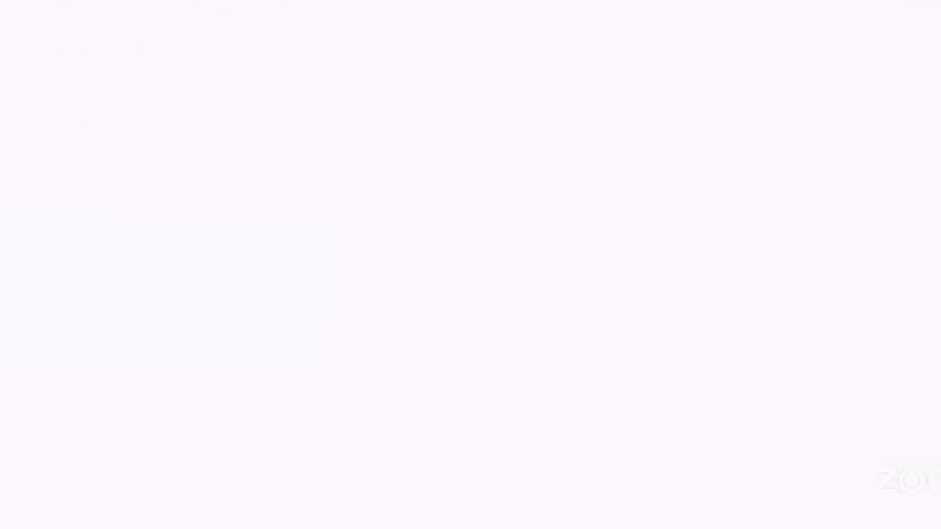
{"action": "scroll", "coordinate": [815, 179], "scroll_direction": "down", "scroll_amount": 5}
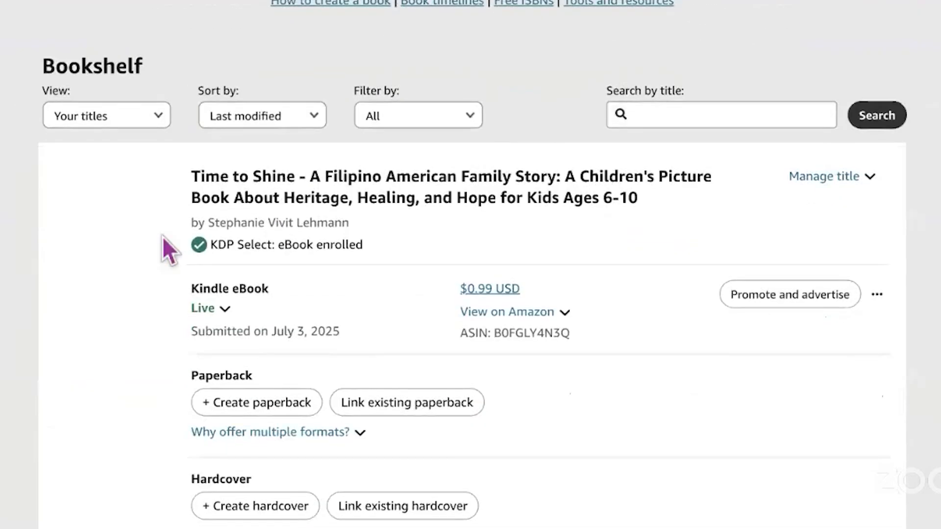
{"action": "scroll", "coordinate": [117, 169], "scroll_direction": "down", "scroll_amount": 1}
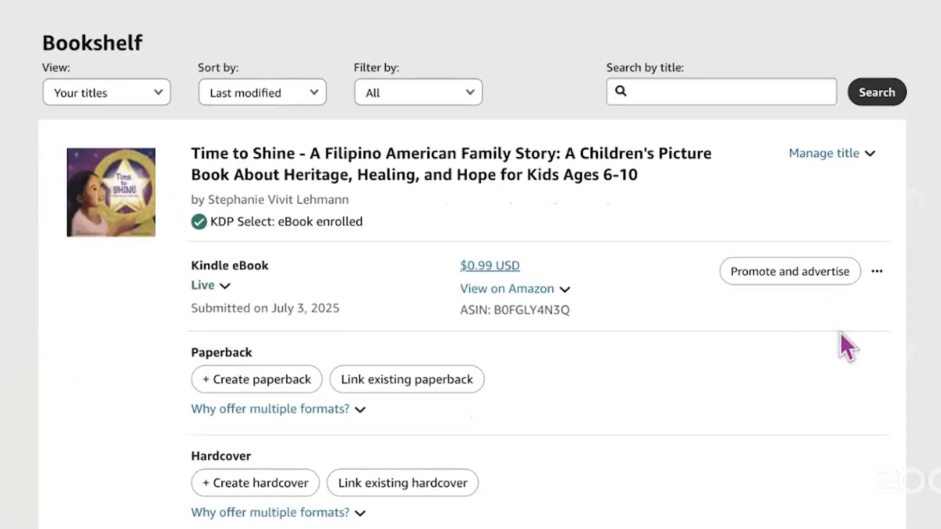
{"action": "left_click", "coordinate": [876, 273]}
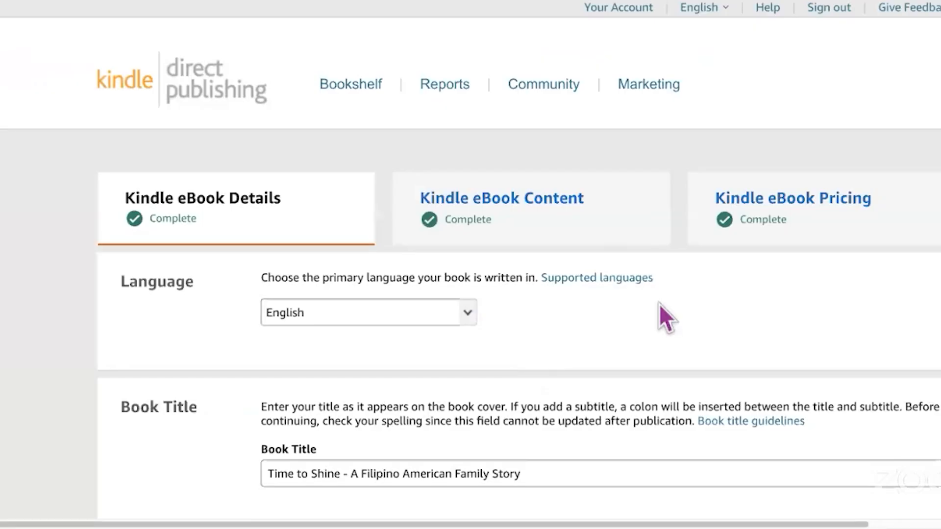
- Copy the book title from the eBook details and enter it in the campaign's keyword list: "Time to Shine - A Filipino American Family Story"
{"action": "scroll", "coordinate": [659, 305], "scroll_direction": "down", "scroll_amount": 4}
{"action": "scroll", "coordinate": [686, 319], "scroll_direction": "down", "scroll_amount": 5}
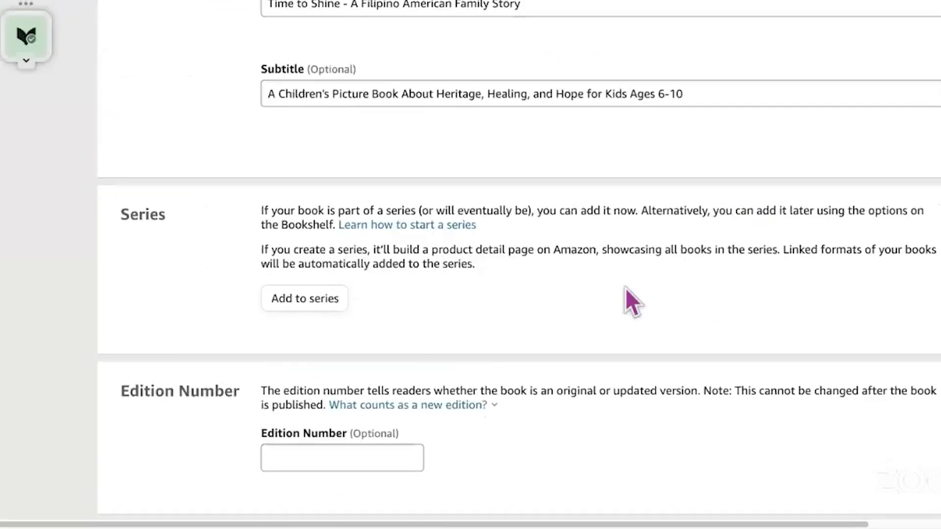
{"action": "scroll", "coordinate": [624, 298], "scroll_direction": "up", "scroll_amount": 5}
{"action": "left_click", "coordinate": [423, 279]}
{"action": "key", "text": "ctrl+a"}
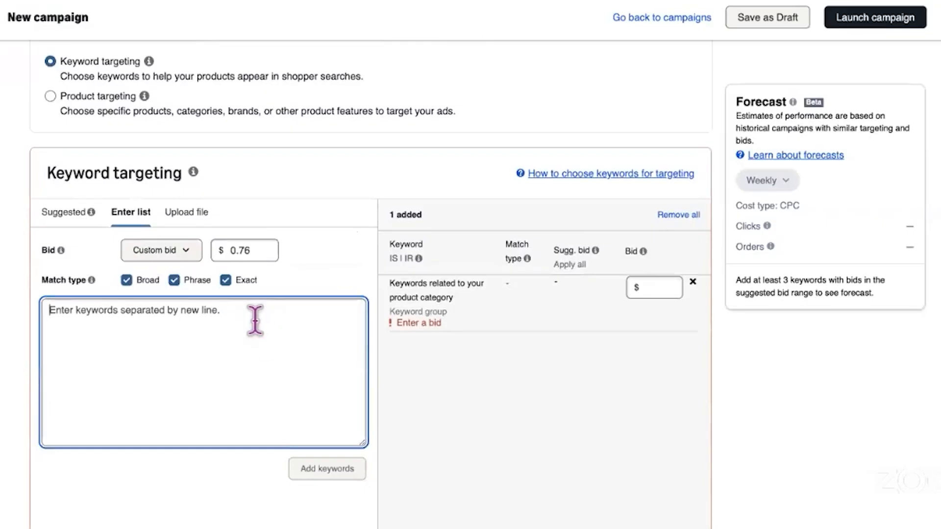
{"action": "type", "text": "Time to Shine - A Filipino American Family Story"}
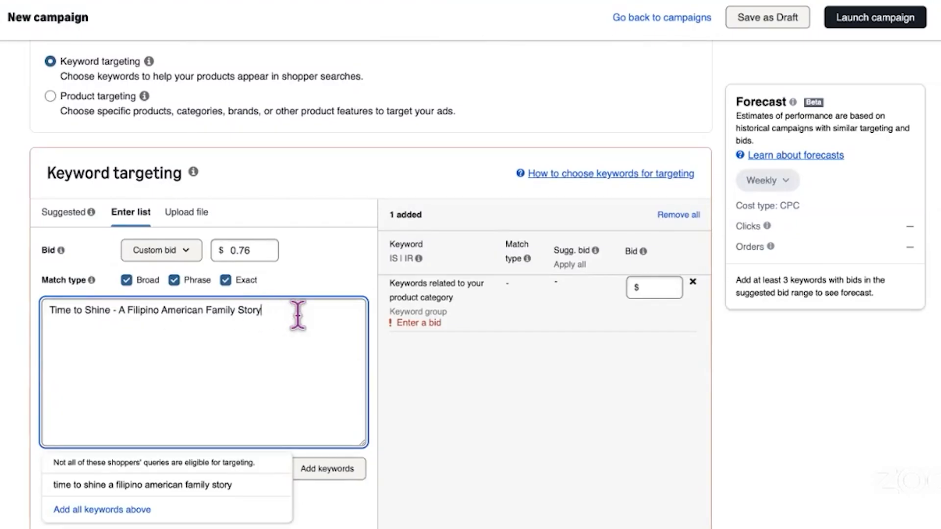
- Enter the title again, split into two separate keywords: "Time to Shine" and "A Filipino American Family Story"
{"action": "key", "text": "Return"}
{"action": "type", "text": "Time to Shine - A Filipino American Family Story"}
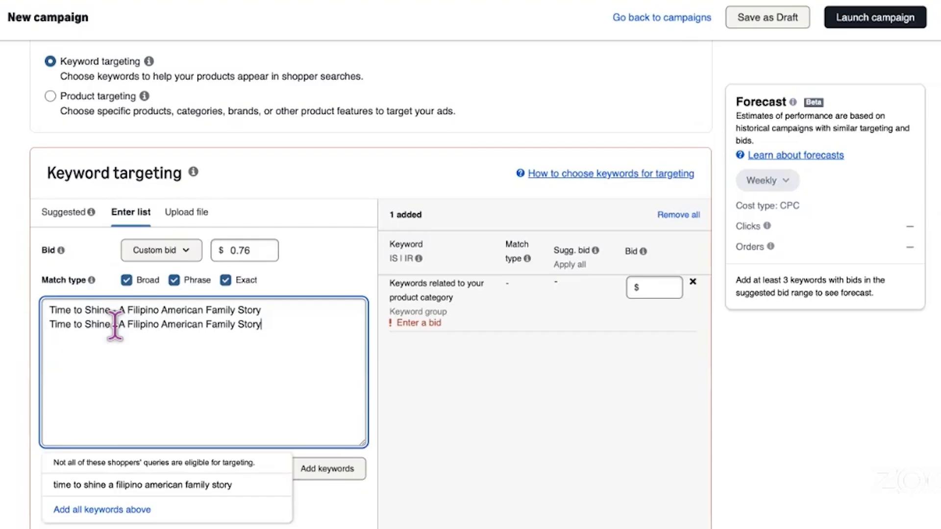
{"action": "left_click", "coordinate": [111, 323]}
{"action": "key", "text": "Delete"}
{"action": "key", "text": "Delete"}
{"action": "key", "text": "Delete"}
{"action": "key", "text": "Return"}
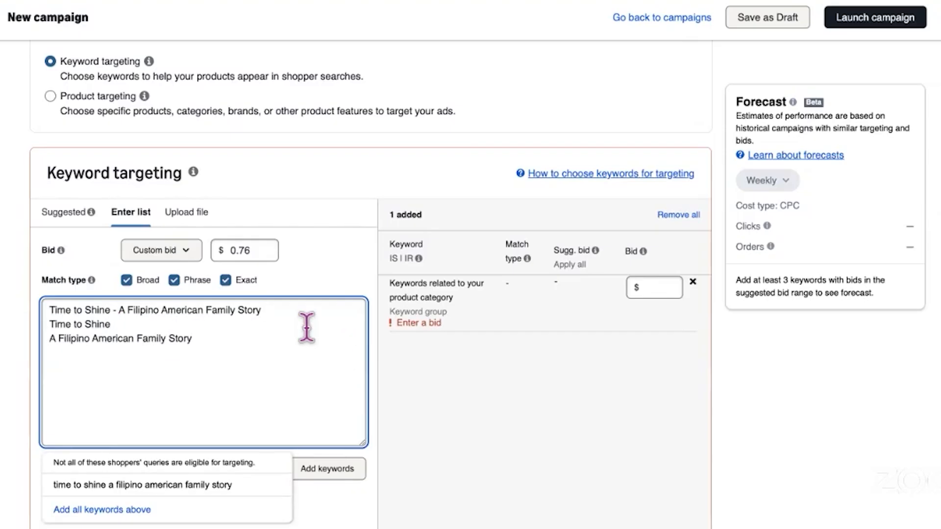
- Copy the eBook's subtitle into the keyword list: "A Children's Picture Book About Heritage, Healing, and Hope for Kids Ages 6-10"
{"action": "left_click", "coordinate": [306, 330]}
{"action": "key", "text": "Return"}
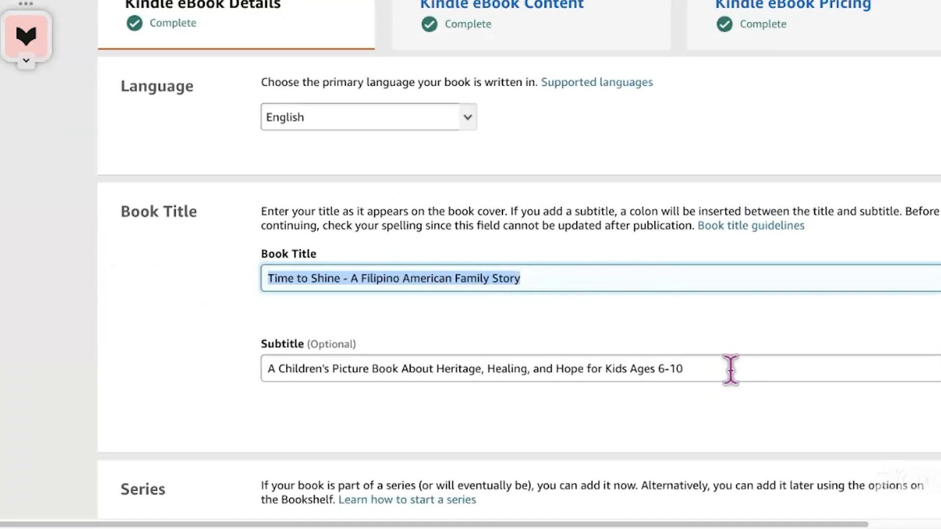
{"action": "left_click", "coordinate": [773, 370]}
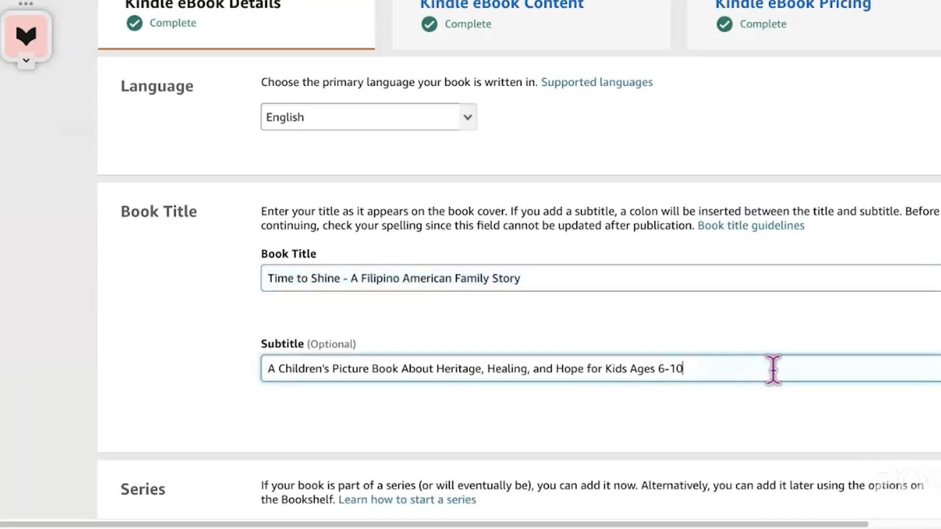
{"action": "triple_click", "coordinate": [427, 368]}
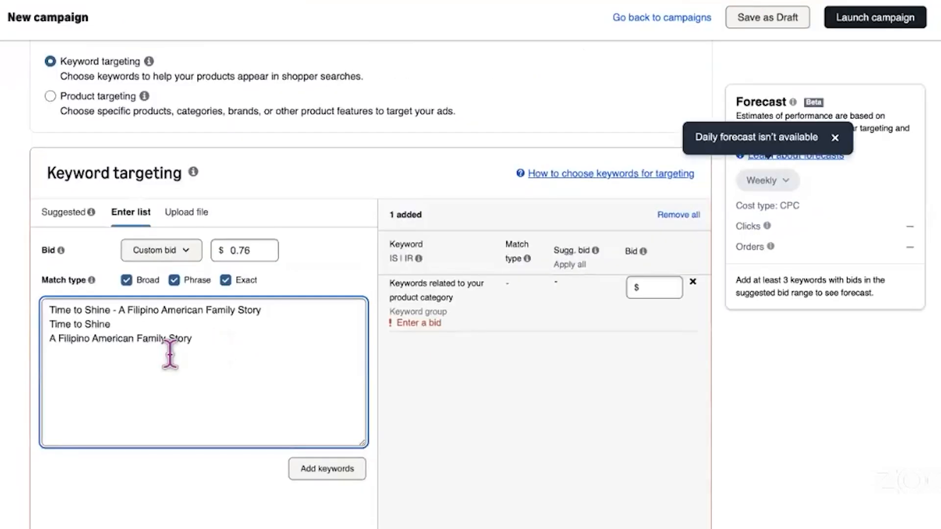
{"action": "type", "text": "A Children's Picture Book About Heritage, Healing, and Hope for Kids Ages 6-10"}
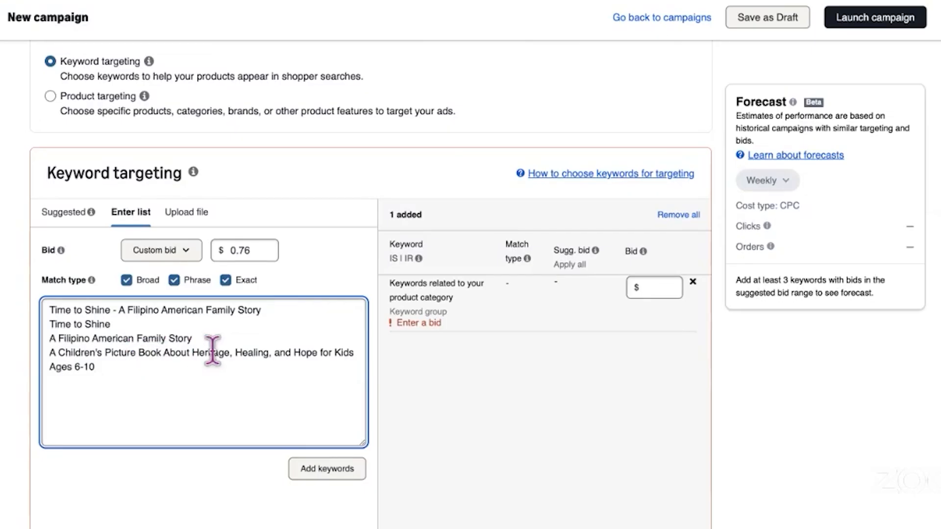
- Enter the subtitle again and split off the shorter keyword "Children's Picture Book About Heritage" on its own line
{"action": "left_click", "coordinate": [162, 358]}
{"action": "left_click", "coordinate": [299, 381]}
{"action": "key", "text": "Return"}
{"action": "type", "text": "A Children's Picture Book About Heritage, Healing, and Hope for Kids Ages 6-10"}
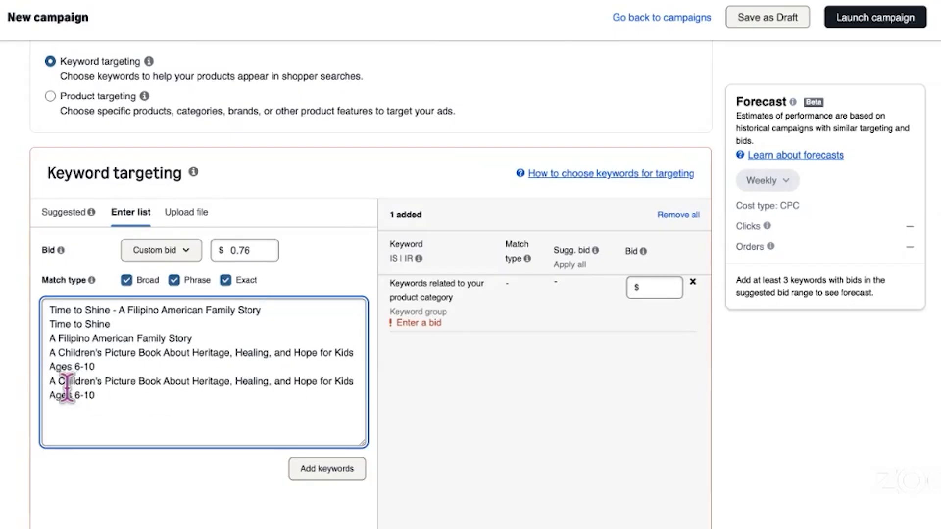
{"action": "left_click_drag", "start_coordinate": [58, 381], "coordinate": [49, 381]}
{"action": "key", "text": "BackSpace"}
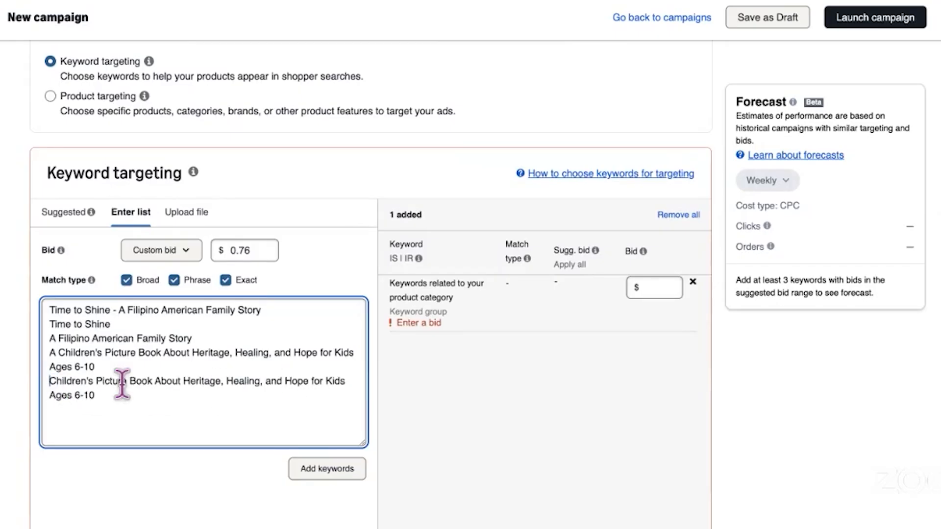
{"action": "left_click", "coordinate": [222, 381]}
{"action": "key", "text": "Return"}
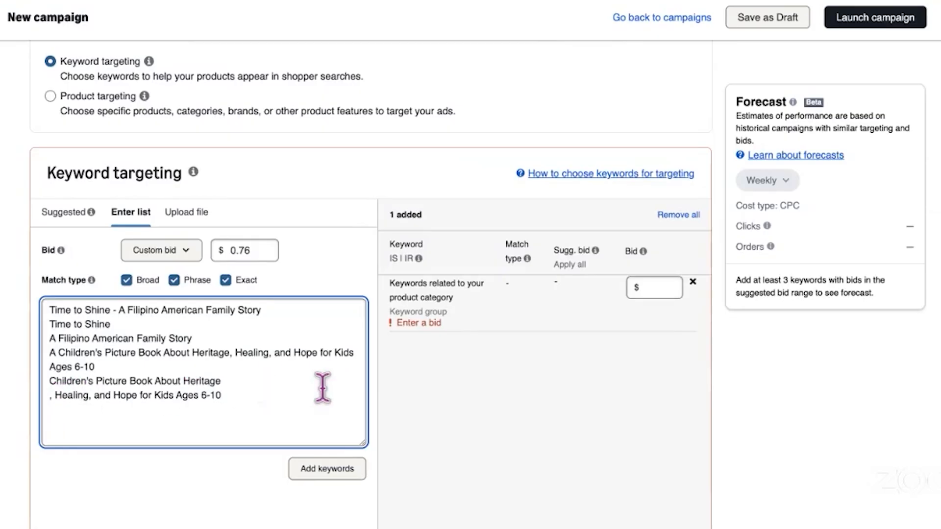
- Add the keywords "Children's book about inclusion" and "children's book about belonging" below the heritage keyword
{"action": "key", "text": "Return"}
{"action": "type", "text": "Children's "}
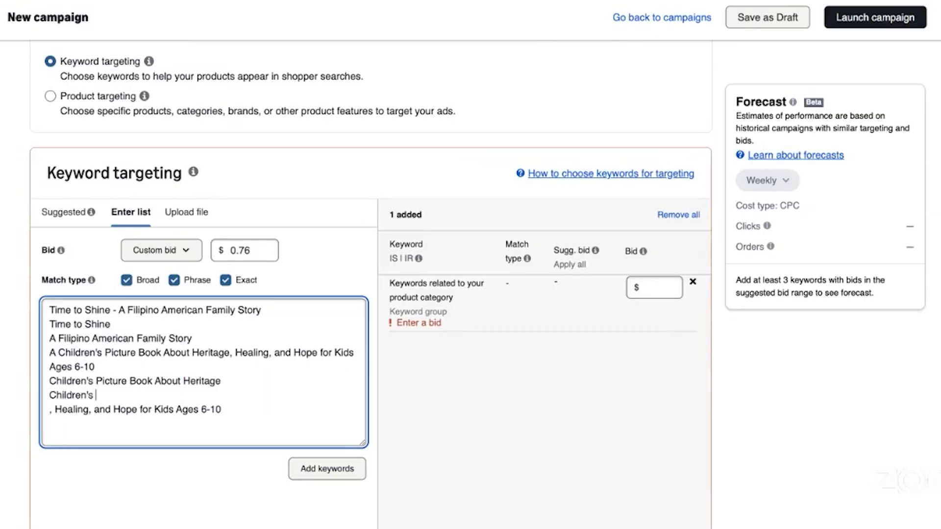
{"action": "type", "text": "book about inclusion"}
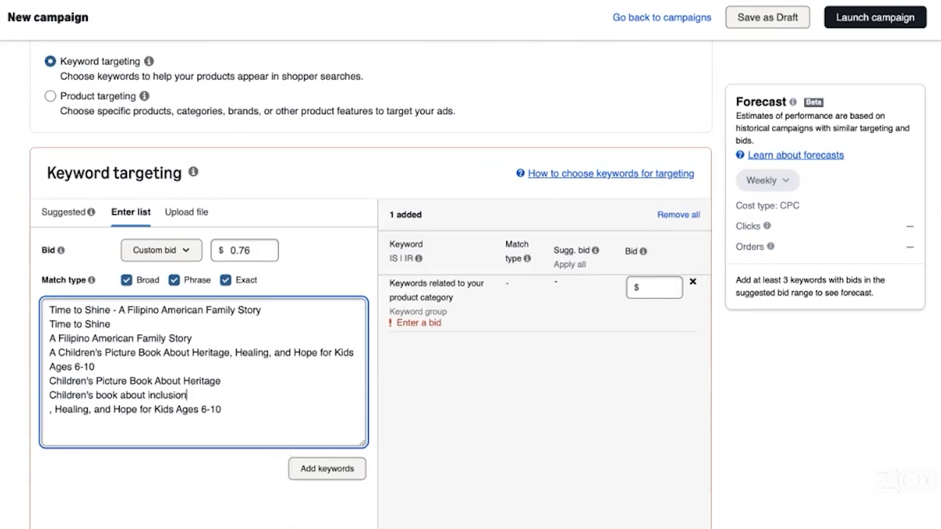
{"action": "key", "text": "Return"}
{"action": "type", "text": "children's book"}
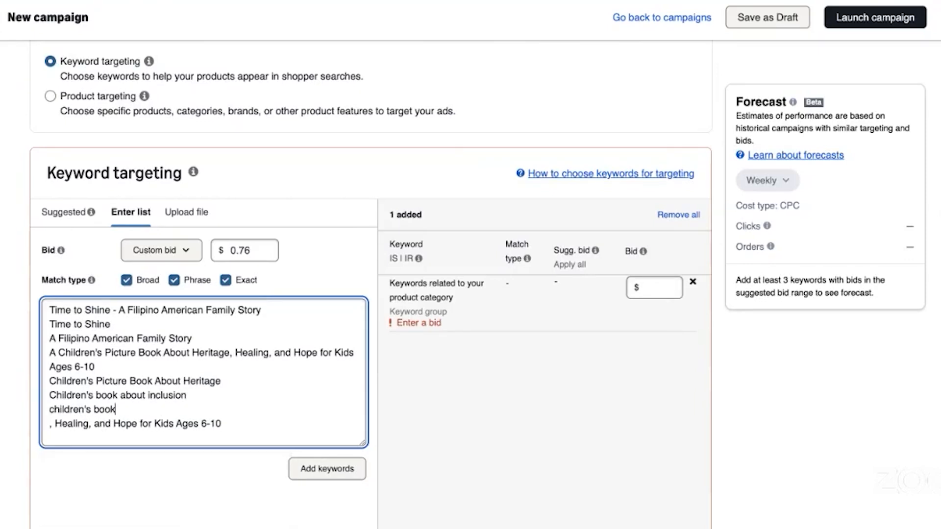
{"action": "type", "text": " about belonging"}
{"action": "key", "text": "Return"}
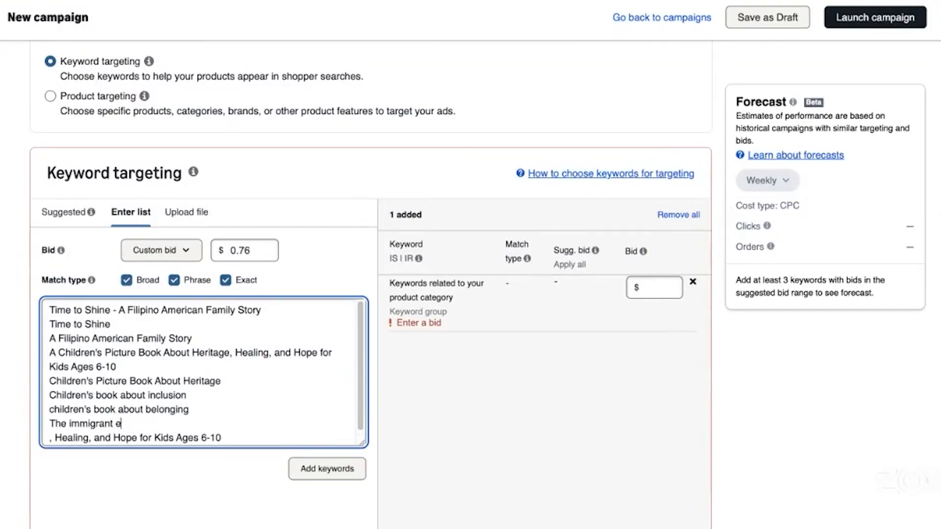
- Add the keyword "The immigrant experience kids book" and replace the leftover subtitle text with "kids book for ages 6-10"
{"action": "type", "text": "The immigrant experience kid"}
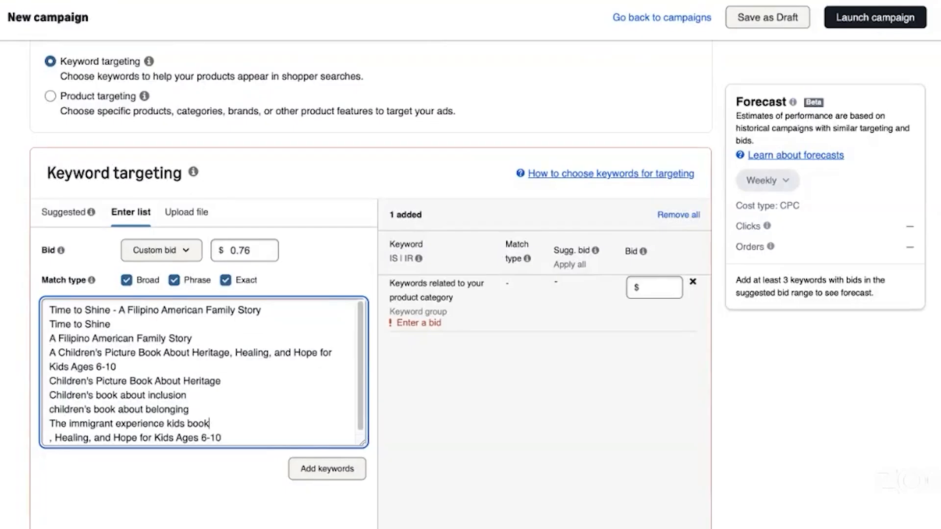
{"action": "type", "text": "s book"}
{"action": "key", "text": "Return"}
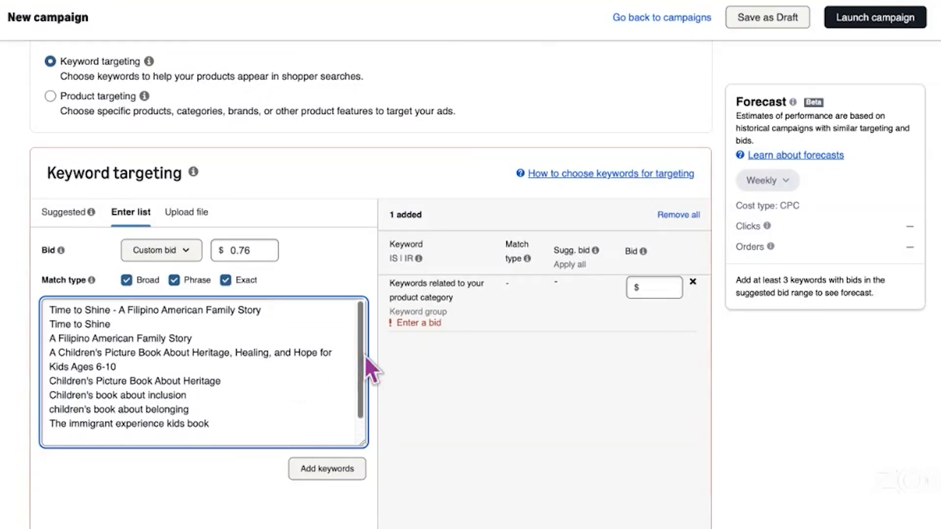
{"action": "scroll", "coordinate": [363, 387], "scroll_direction": "down", "scroll_amount": 1}
{"action": "left_click_drag", "start_coordinate": [49, 435], "coordinate": [245, 435]}
{"action": "type", "text": "kids book"}
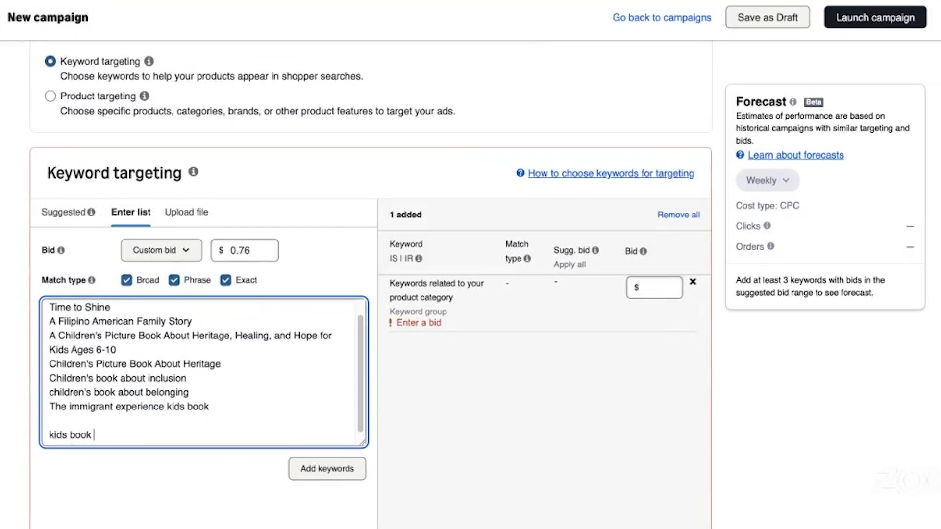
{"action": "type", "text": " for ages"}
{"action": "type", "text": " 4-"}
{"action": "key", "text": "BackSpace"}
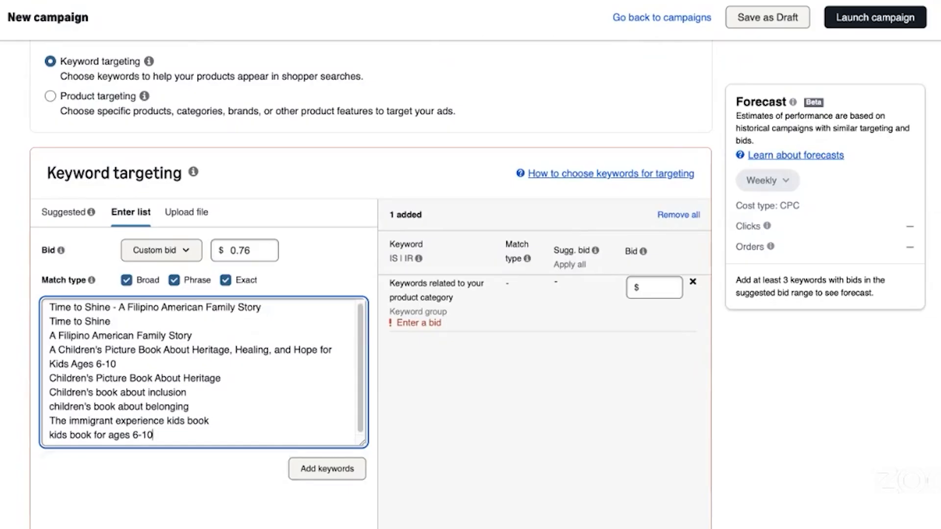
- Add the keywords "Filipino-American culture" and "filipino american children's book" to the list
{"action": "key", "text": "Return"}
{"action": "type", "text": "Filipino-America"}
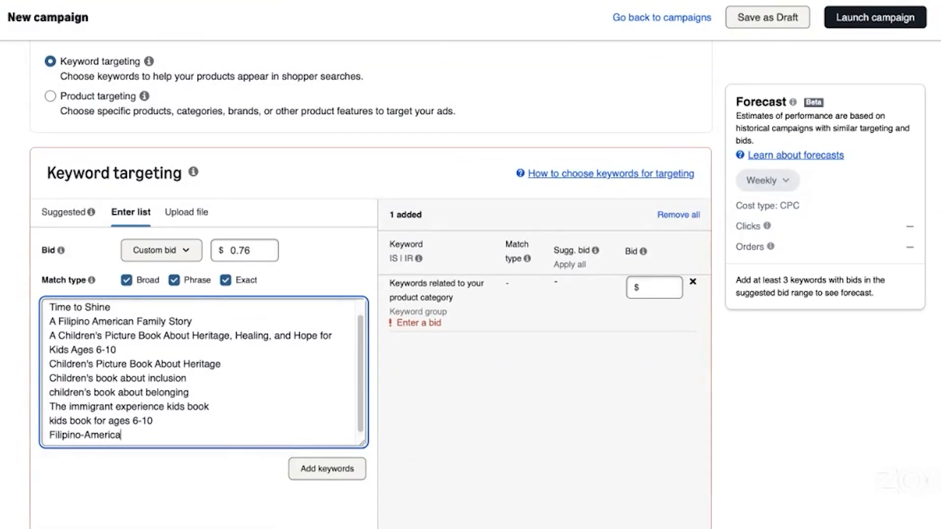
{"action": "type", "text": "n culture"}
{"action": "key", "text": "Return"}
{"action": "type", "text": "Filip"}
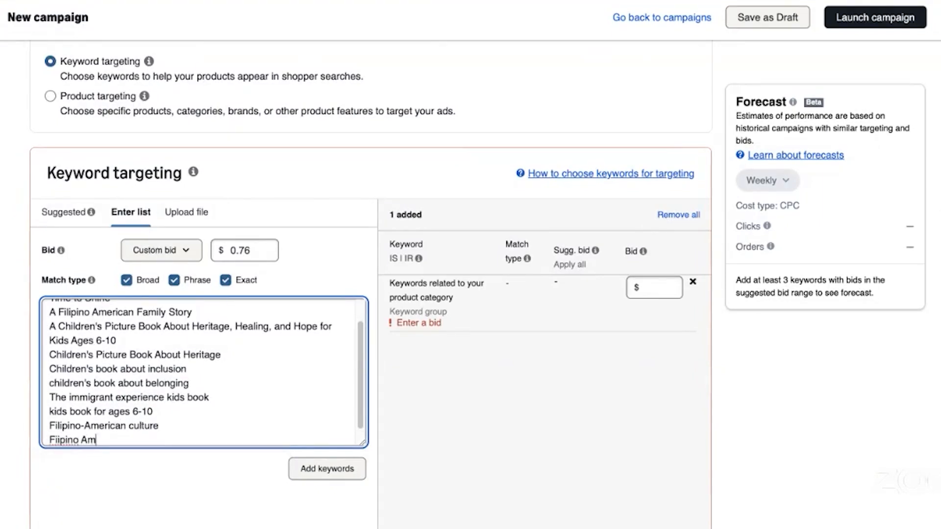
{"action": "type", "text": "ino American"}
{"action": "type", "text": "children's book"}
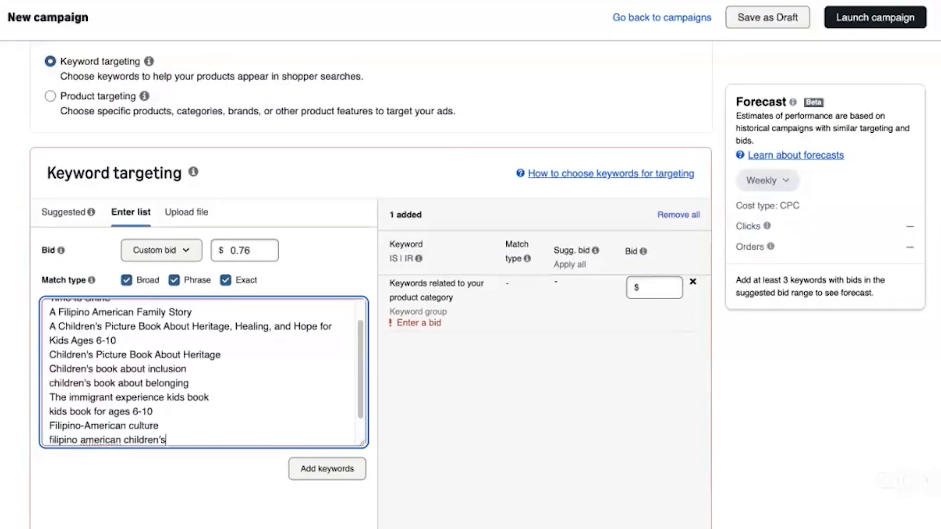
{"action": "key", "text": "Return"}
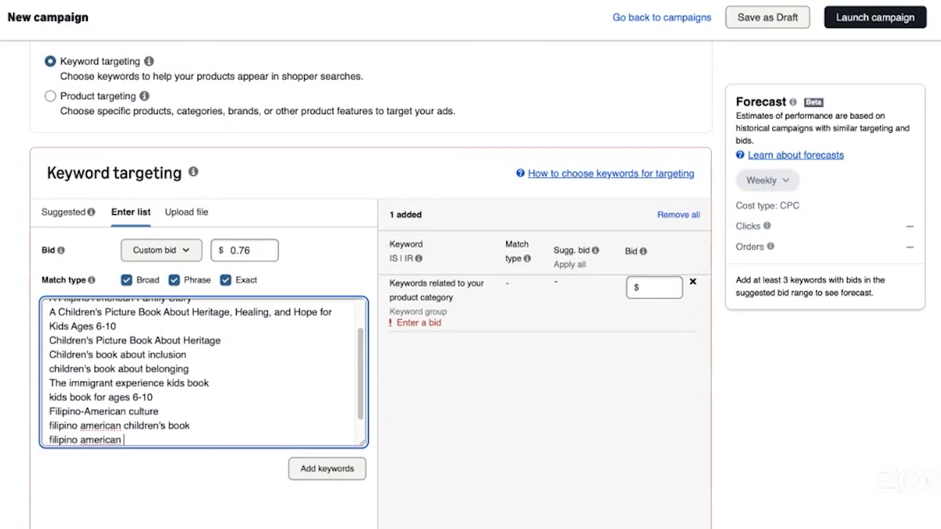
- Add the keywords "filipino american history" and "filipino american history month" to the list
{"action": "key", "text": "Return"}
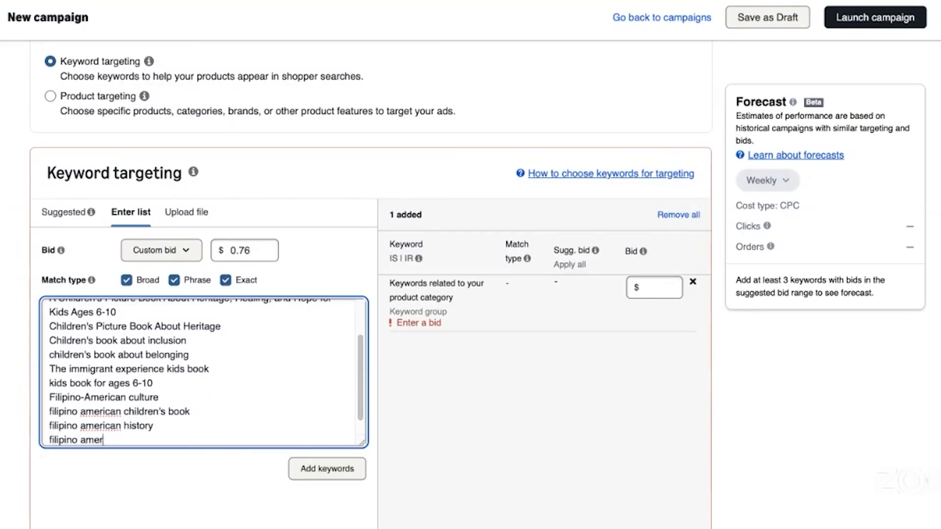
{"action": "type", "text": "filipino american history month"}
{"action": "key", "text": "Return"}
{"action": "key", "text": "Return"}
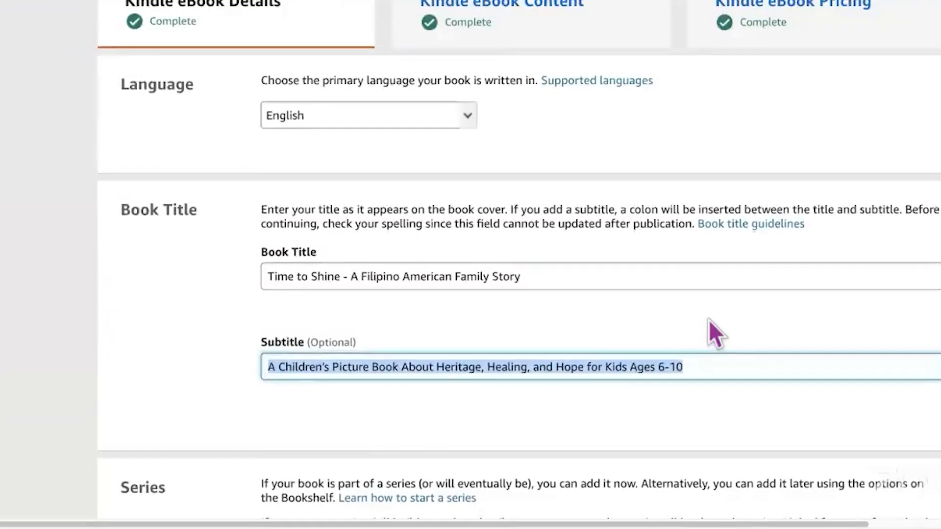
- Copy the first KDP backend keyword, "Filipino Children's Picture Book for Kids ages 3-7", into the campaign's keyword list
{"action": "scroll", "coordinate": [709, 320], "scroll_direction": "down", "scroll_amount": 9}
{"action": "scroll", "coordinate": [708, 320], "scroll_direction": "down", "scroll_amount": 15}
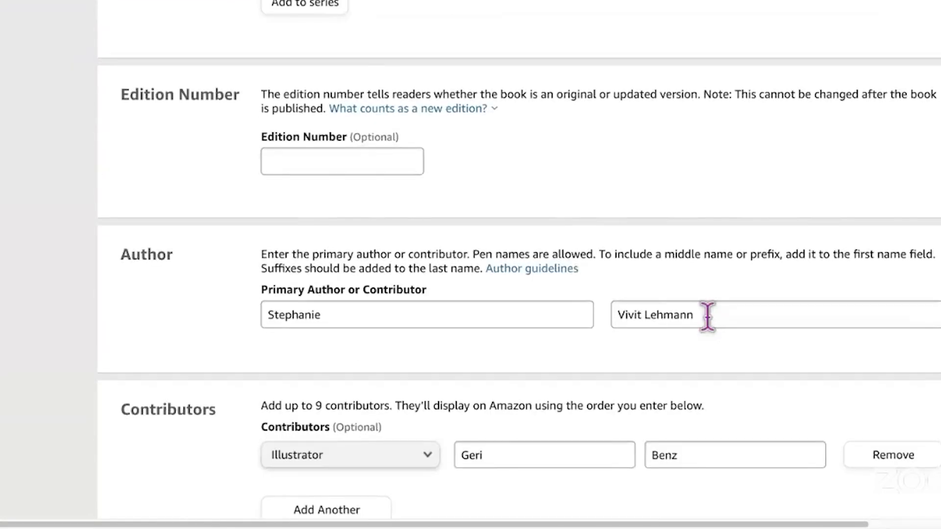
{"action": "scroll", "coordinate": [705, 325], "scroll_direction": "down", "scroll_amount": 15}
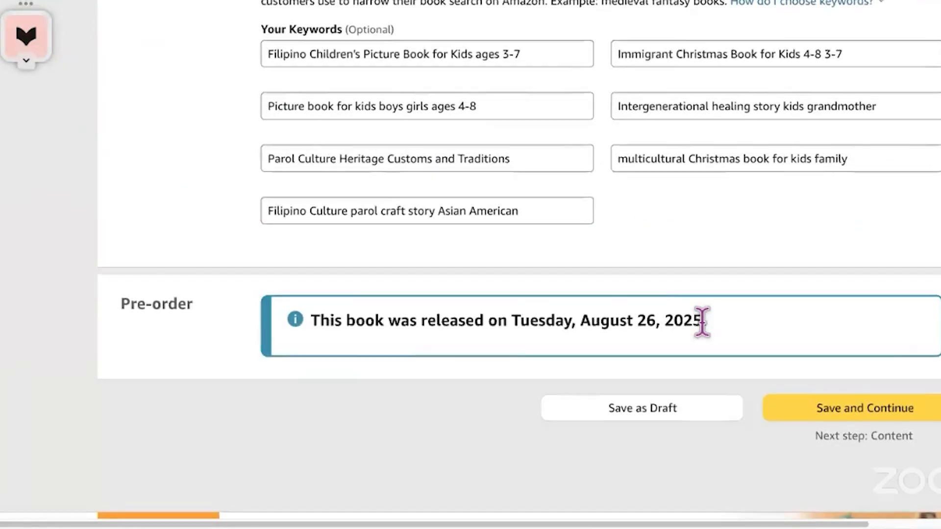
{"action": "scroll", "coordinate": [702, 321], "scroll_direction": "up", "scroll_amount": 3}
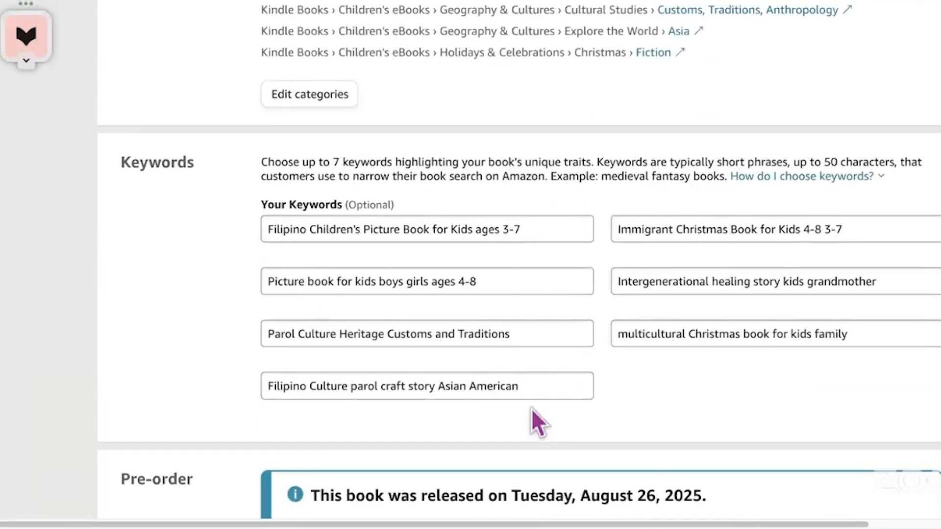
{"action": "left_click", "coordinate": [560, 228]}
{"action": "left_click_drag", "start_coordinate": [560, 228], "coordinate": [203, 225]}
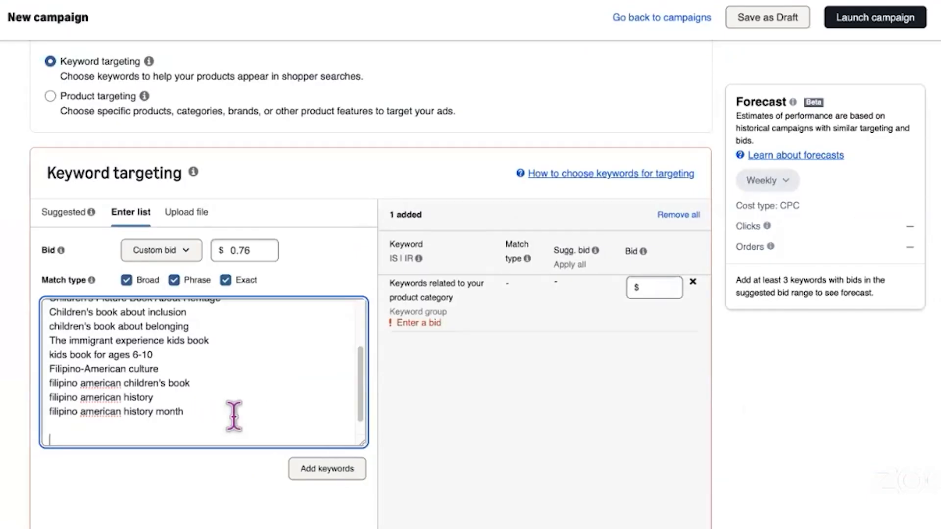
{"action": "type", "text": "Filipino Children's Picture Book for Kids ages 3-7"}
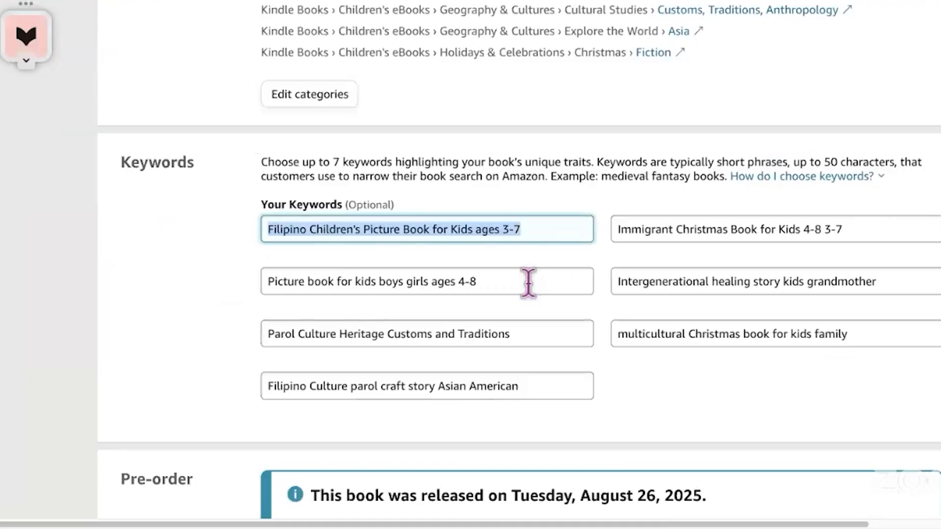
- Copy the KDP keyword "Picture book for kids boys girls ages 4-8" onto its own line in the campaign's keyword list
{"action": "left_click_drag", "start_coordinate": [527, 279], "coordinate": [199, 284]}
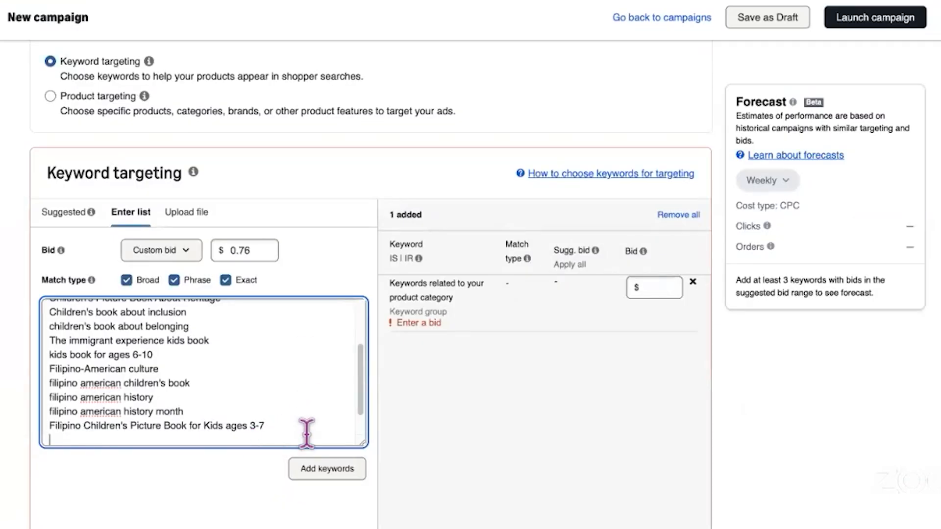
{"action": "type", "text": "Picture book for kids boys girls ages 4-8"}
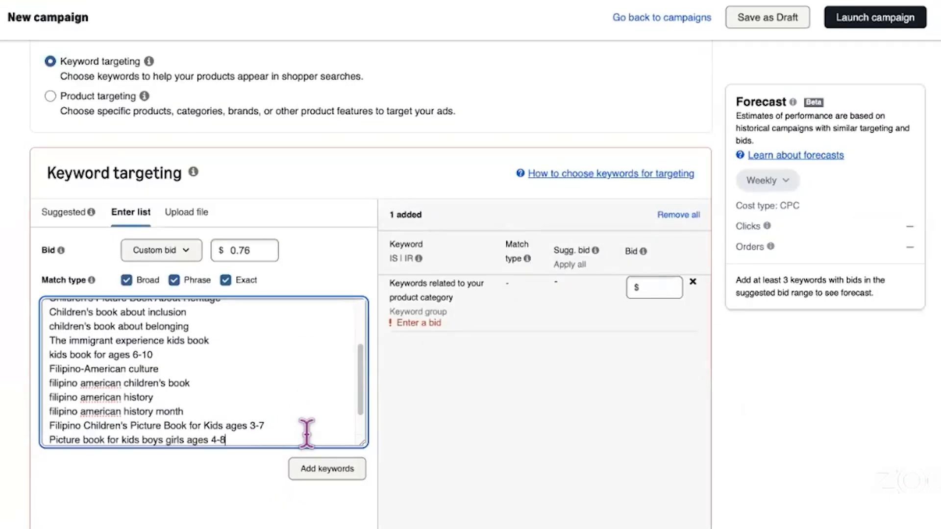
{"action": "key", "text": "Return"}
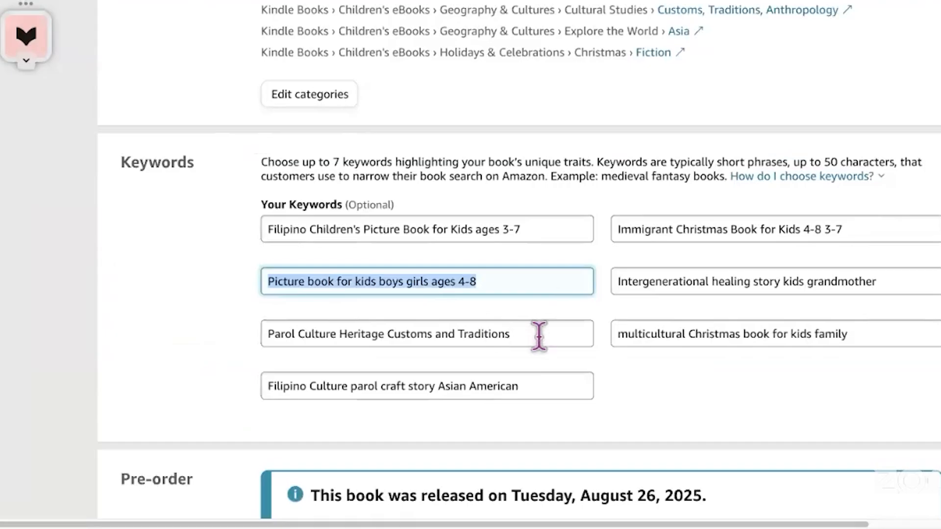
- Copy the KDP keyword "Parol Culture Heritage Customs and Traditions" into the campaign's keyword list
{"action": "left_click", "coordinate": [539, 332]}
{"action": "key", "text": "ctrl+a"}
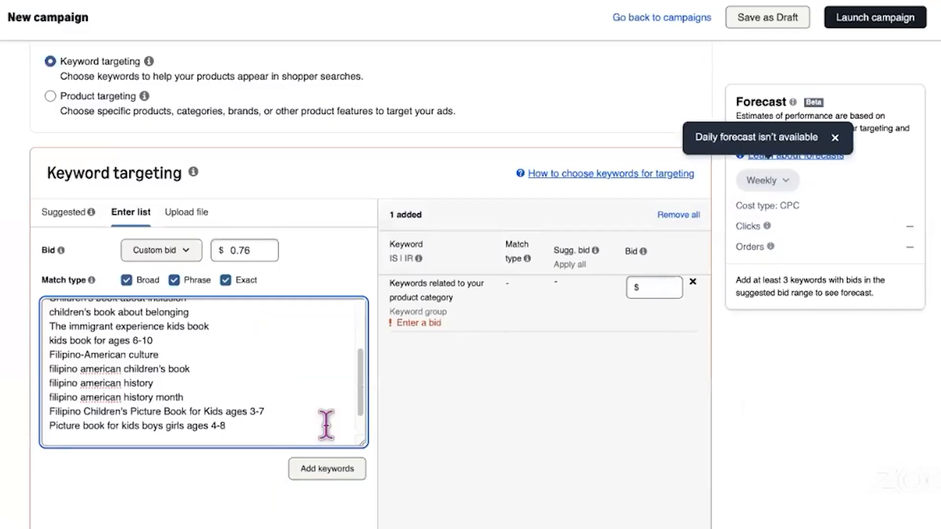
- Copy the book's keywords "Parol Culture Heritage Customs and Traditions" and "Filipino Culture parol craft story Asian American" into the campaign's keyword list
{"action": "type", "text": "Parol Culture Heritage Customs and Traditions"}
{"action": "key", "text": "Return"}
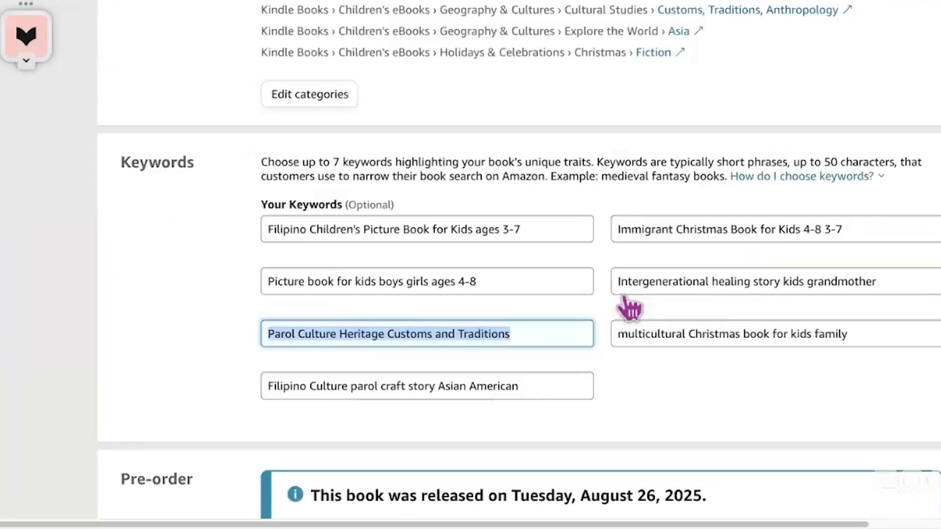
{"action": "left_click_drag", "start_coordinate": [531, 386], "coordinate": [189, 380]}
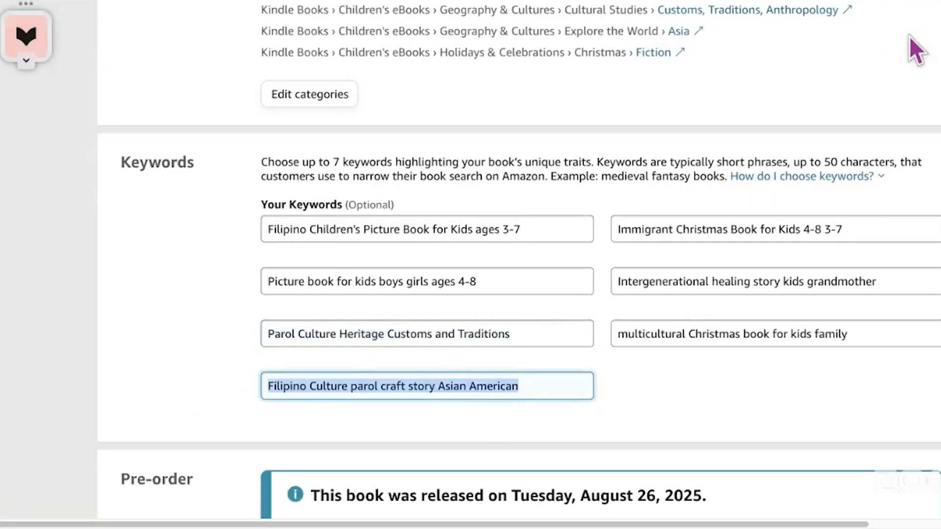
{"action": "type", "text": "Filipino Culture parol craft story Asian American"}
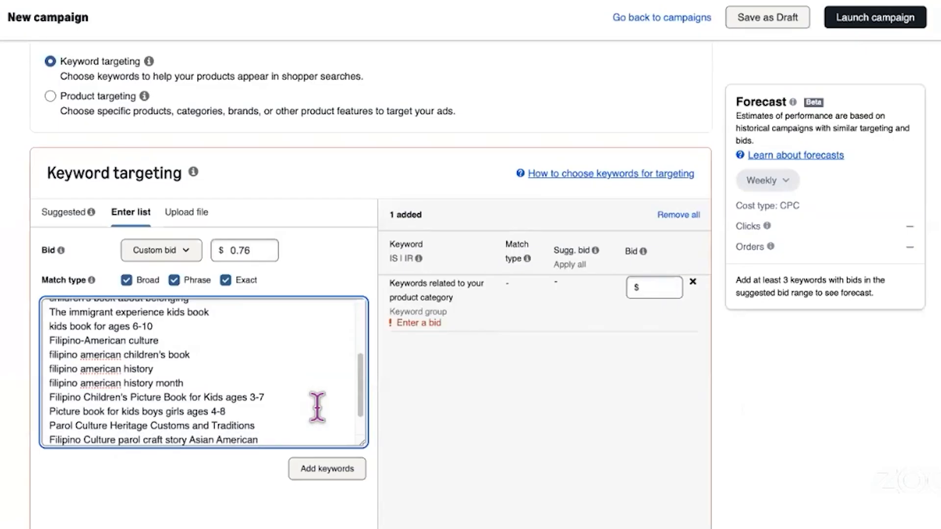
{"action": "key", "text": "Return"}
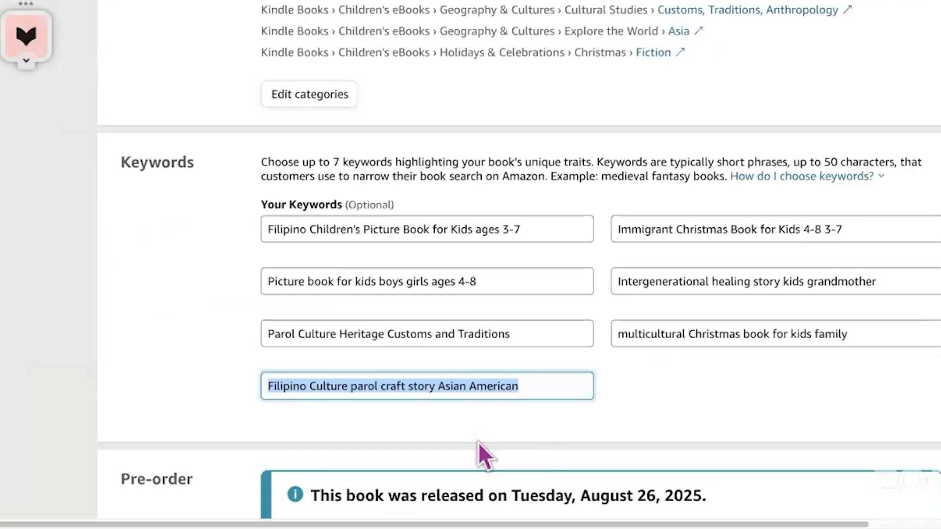
- Copy "Immigrant Christmas Book for Kids 4-8 3-7" from the book's keywords onto a new line of the campaign keyword list
{"action": "left_click", "coordinate": [835, 231]}
{"action": "key", "text": "ctrl+a"}
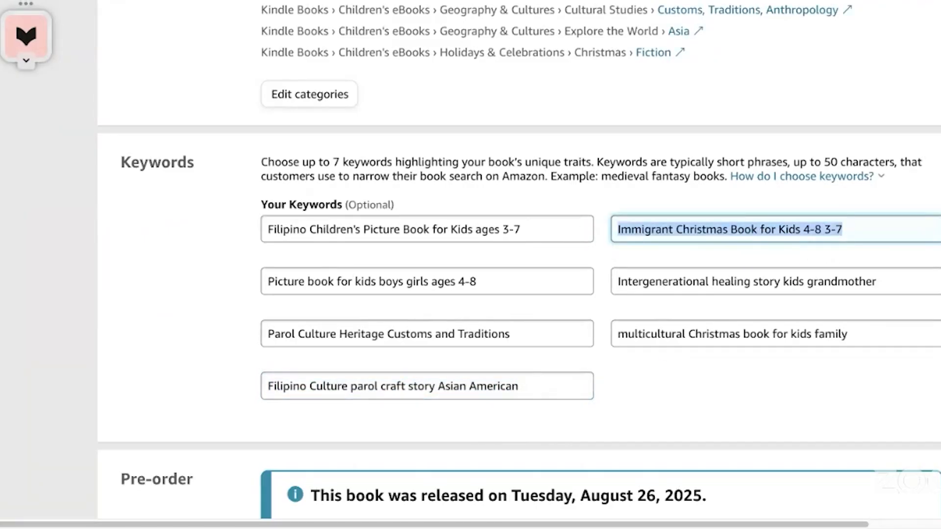
{"action": "key", "text": "ctrl+c"}
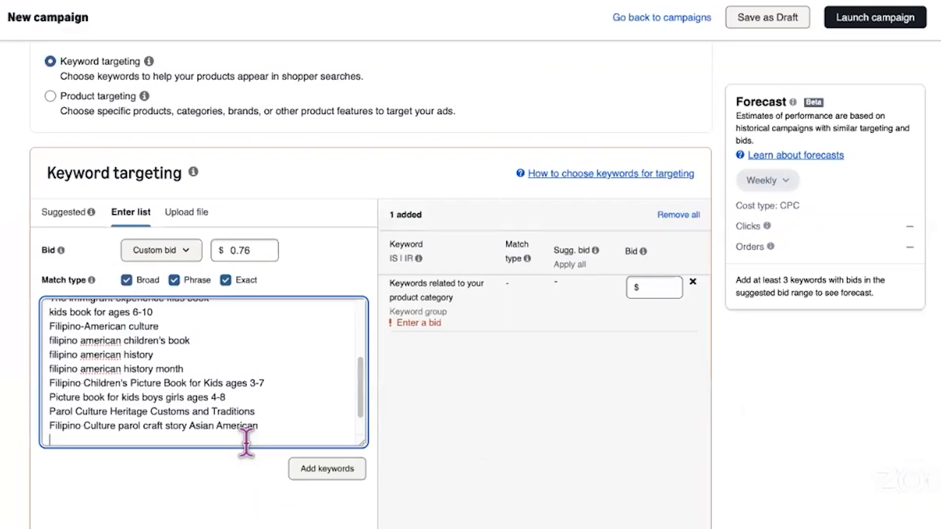
{"action": "key", "text": "ctrl+v"}
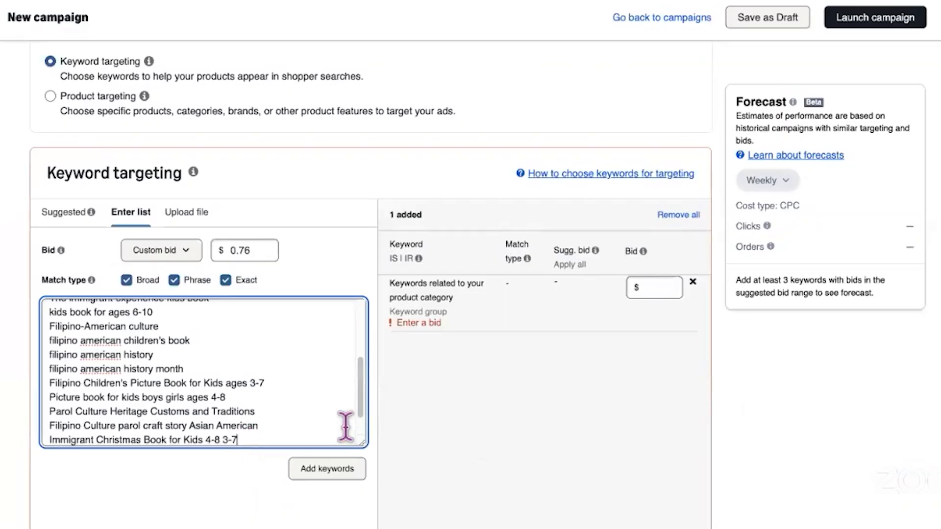
{"action": "key", "text": "Return"}
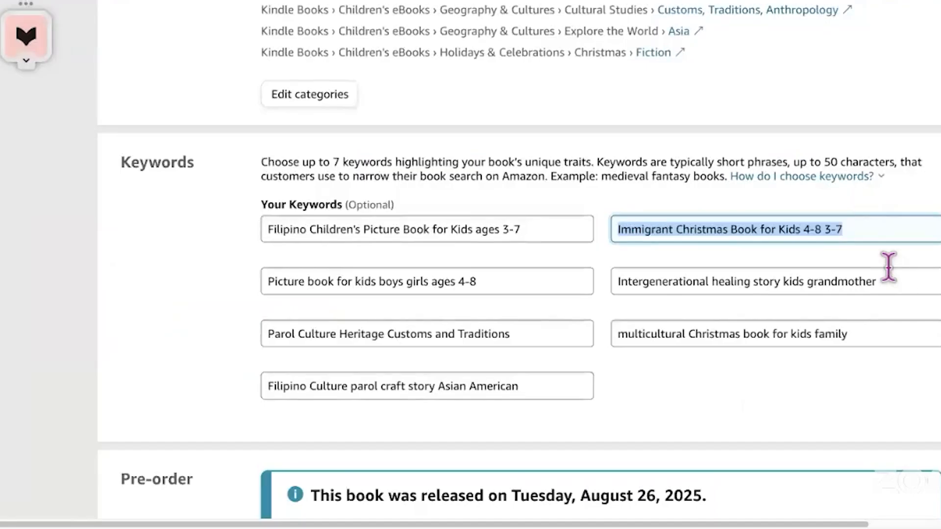
- Copy the book's keywords "Intergenerational healing story kids grandmother" and "multicultural Christmas book for kids family" into the campaign's keyword list
{"action": "left_click_drag", "start_coordinate": [889, 274], "coordinate": [580, 274]}
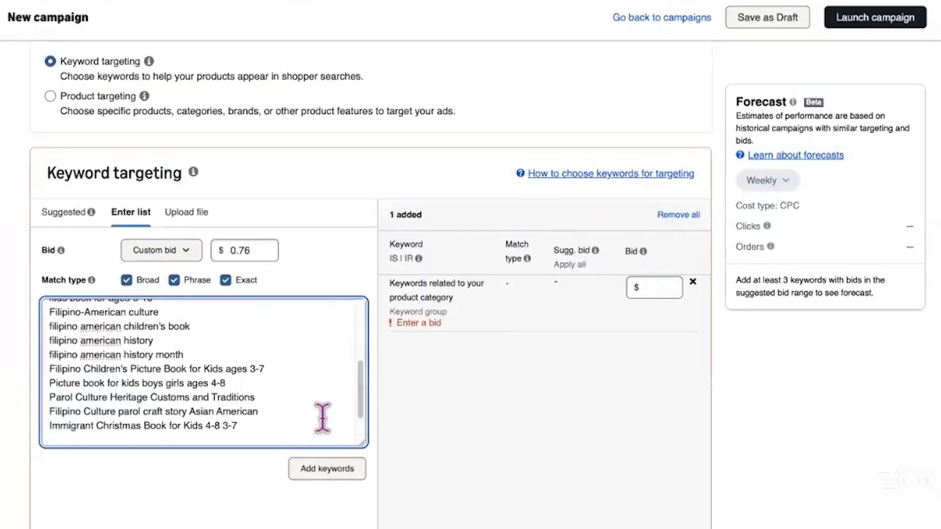
{"action": "key", "text": "ctrl+v"}
{"action": "scroll", "coordinate": [321, 415], "scroll_direction": "down", "scroll_amount": 1}
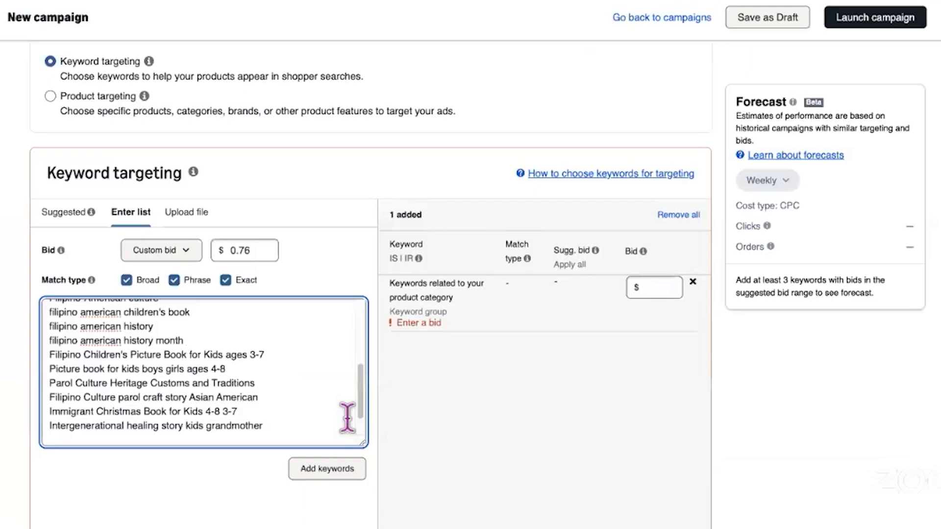
{"action": "key", "text": "ctrl+v"}
{"action": "scroll", "coordinate": [361, 412], "scroll_direction": "down", "scroll_amount": 3}
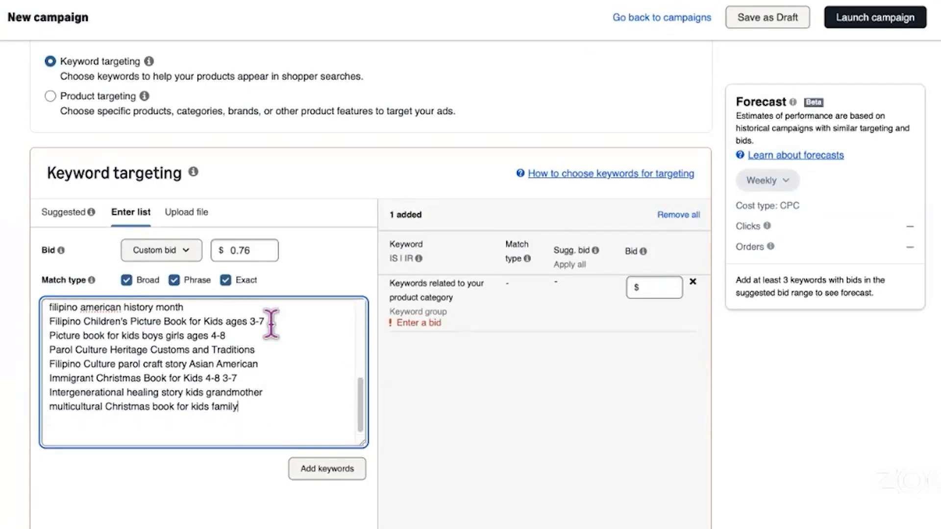
- Duplicate the "Filipino Children's Picture Book for Kids ages 3-7" keyword on the line below and change the copy's age range to 6-10
{"action": "left_click_drag", "start_coordinate": [265, 321], "coordinate": [10, 325]}
{"action": "key", "text": "ctrl+c"}
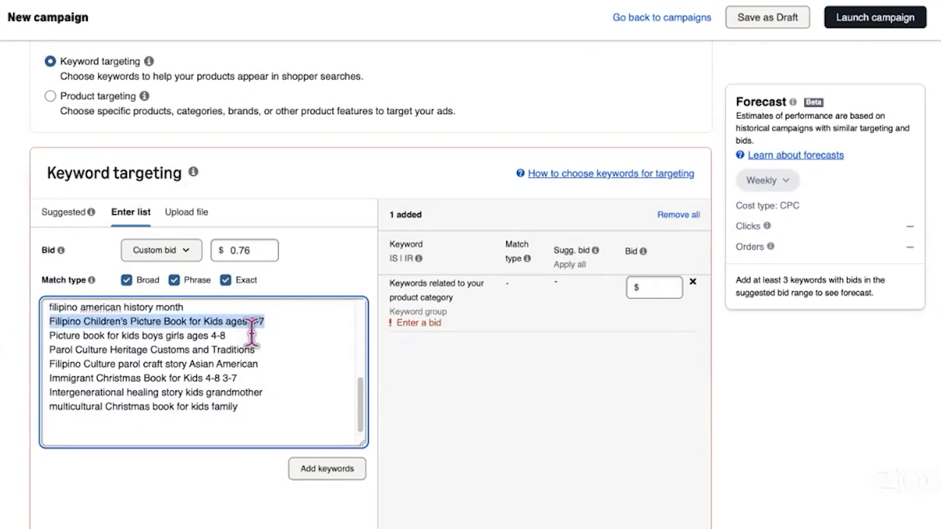
{"action": "left_click", "coordinate": [281, 322]}
{"action": "key", "text": "Return"}
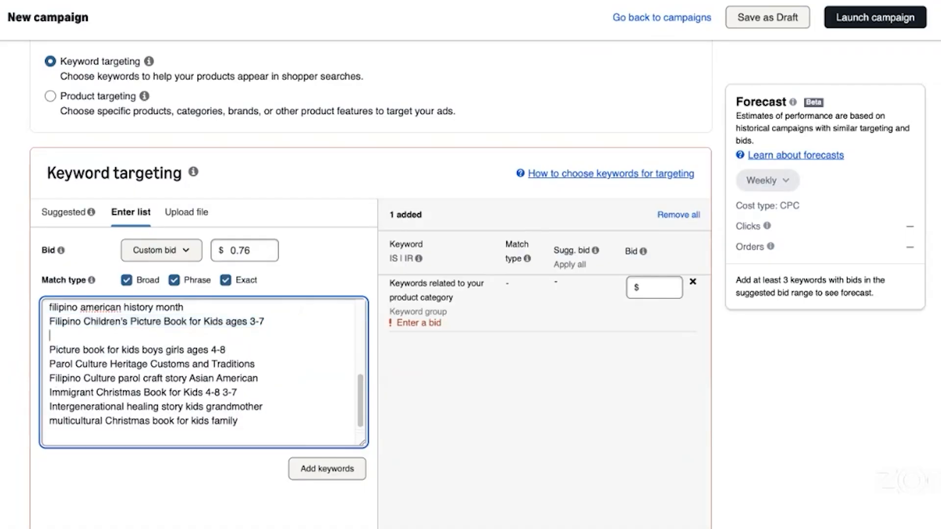
{"action": "key", "text": "ctrl+v"}
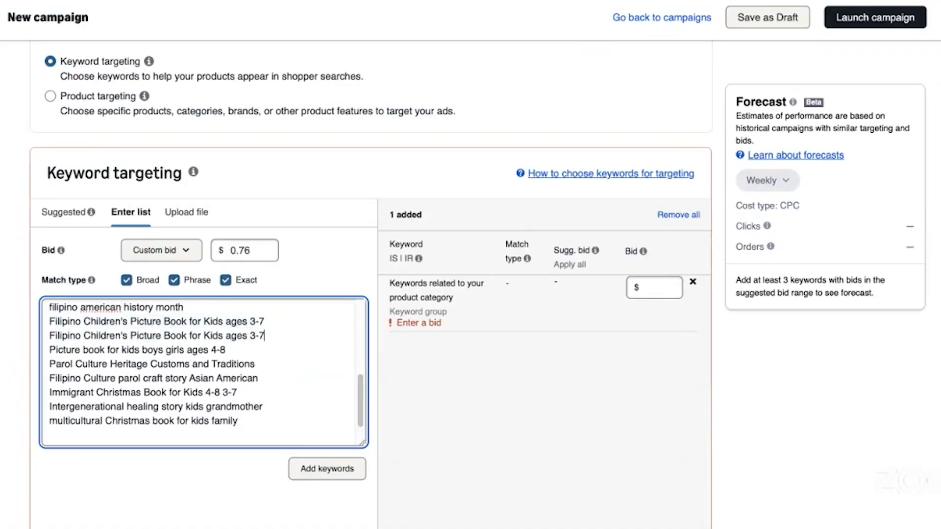
{"action": "key", "text": "Return"}
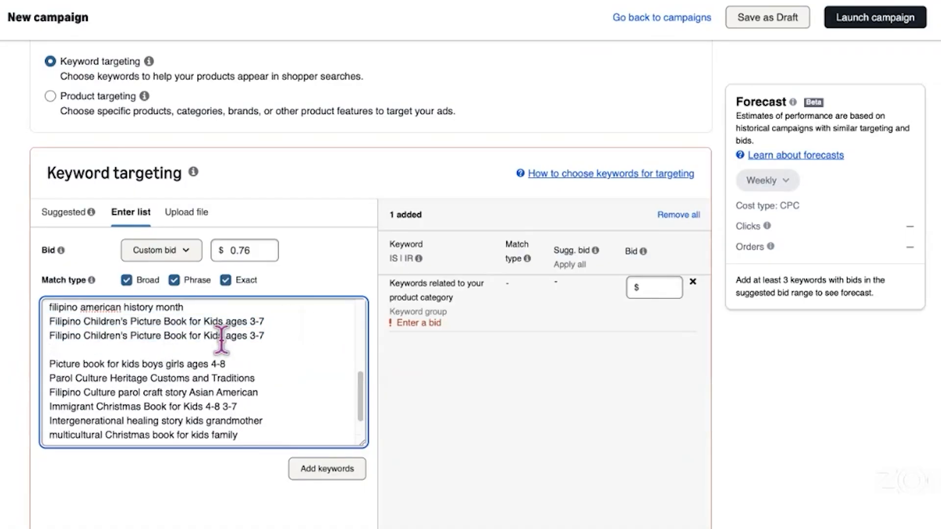
{"action": "left_click_drag", "start_coordinate": [249, 336], "coordinate": [276, 335]}
- Duplicate the "Filipino Children's Picture Book for Kids ages 6-10" keyword and reword the copy as "Filipino kids Picture Book for Kids ages 6-10"
{"action": "left_click_drag", "start_coordinate": [273, 335], "coordinate": [84, 336]}
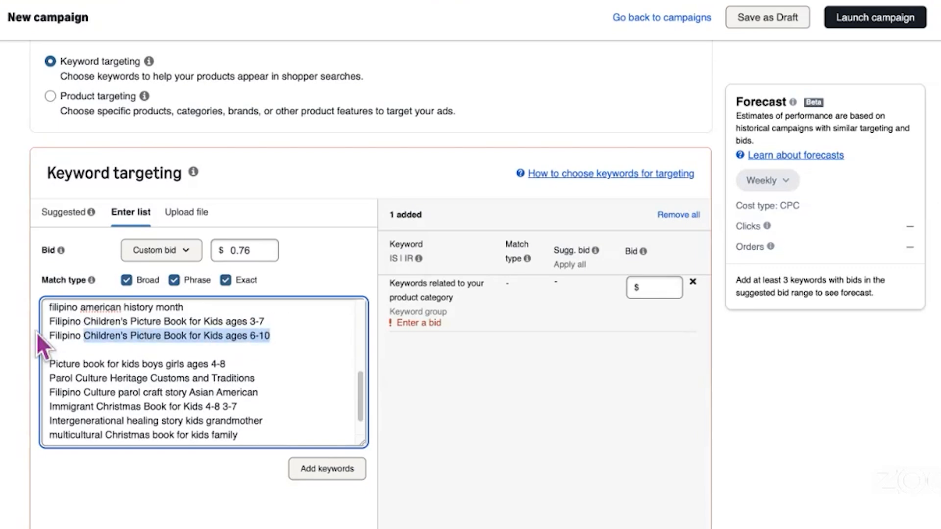
{"action": "left_click", "coordinate": [223, 350]}
{"action": "type", "text": "Filipino Children's Picture Book for Kids ages 6-10"}
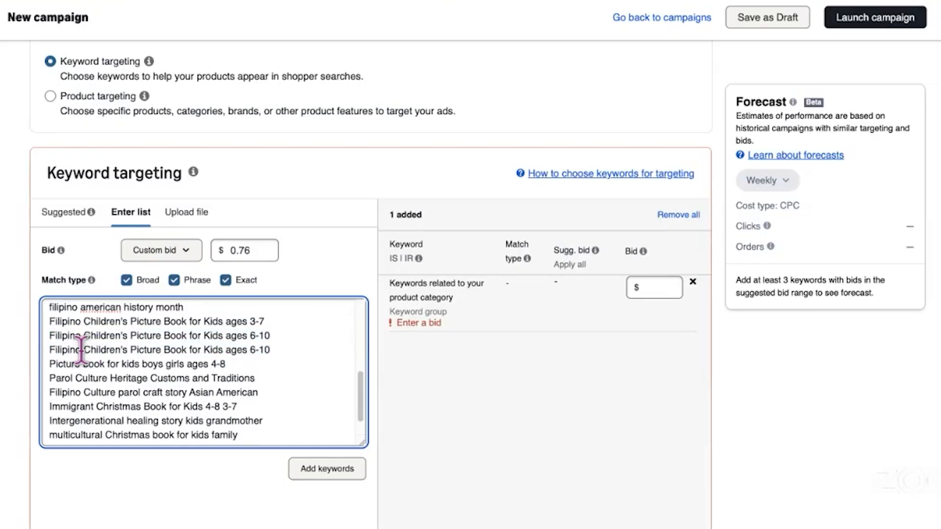
{"action": "left_click_drag", "start_coordinate": [82, 349], "coordinate": [124, 349]}
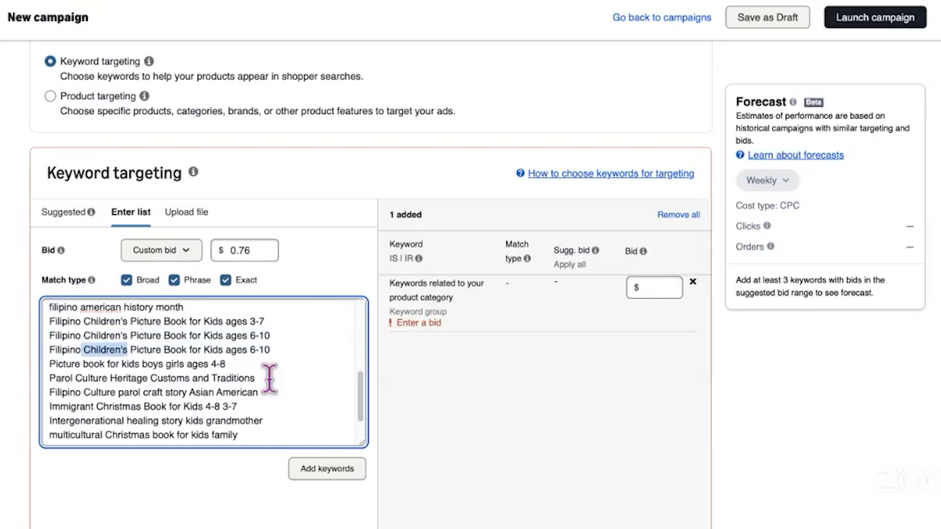
{"action": "type", "text": "Kids"}
{"action": "key", "text": "BackSpace"}
{"action": "key", "text": "BackSpace"}
{"action": "key", "text": "BackSpace"}
{"action": "key", "text": "BackSpace"}
{"action": "key", "text": "BackSpace"}
{"action": "type", "text": "o kids"}
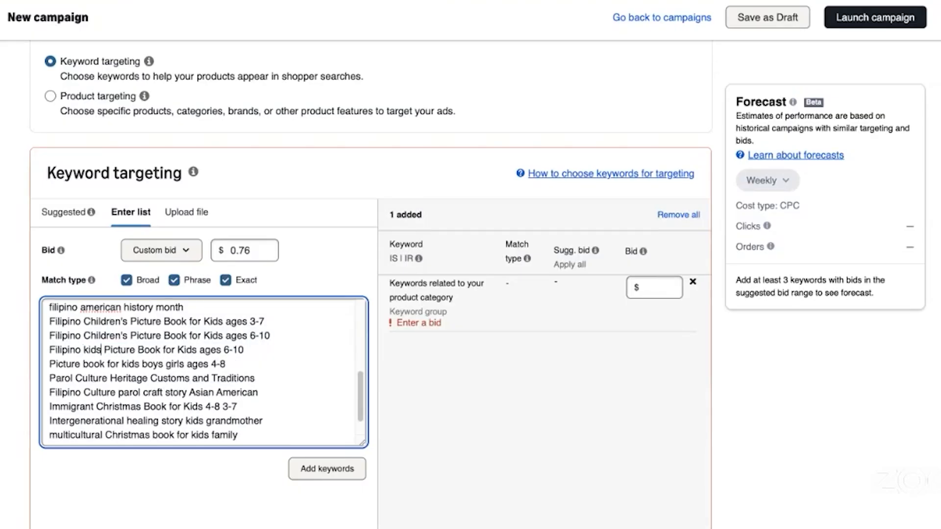
- Add the variant "Filipino children's Book for Kids ages 6-10" below the "Filipino kids Picture Book" keyword
{"action": "left_click", "coordinate": [248, 349]}
{"action": "key", "text": "Return"}
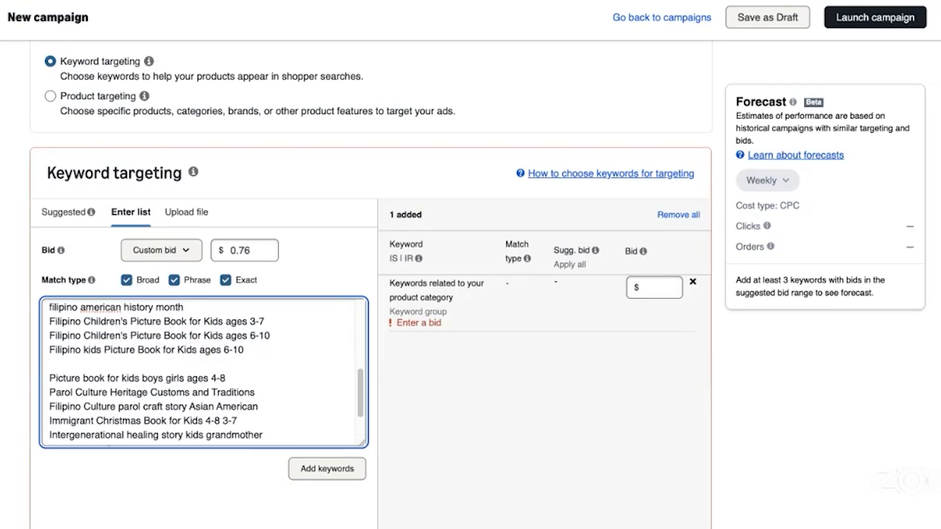
{"action": "type", "text": "Filipino Children's Picture Book for Kids ages 6-10"}
{"action": "left_click_drag", "start_coordinate": [83, 364], "coordinate": [159, 363]}
{"action": "type", "text": "children's"}
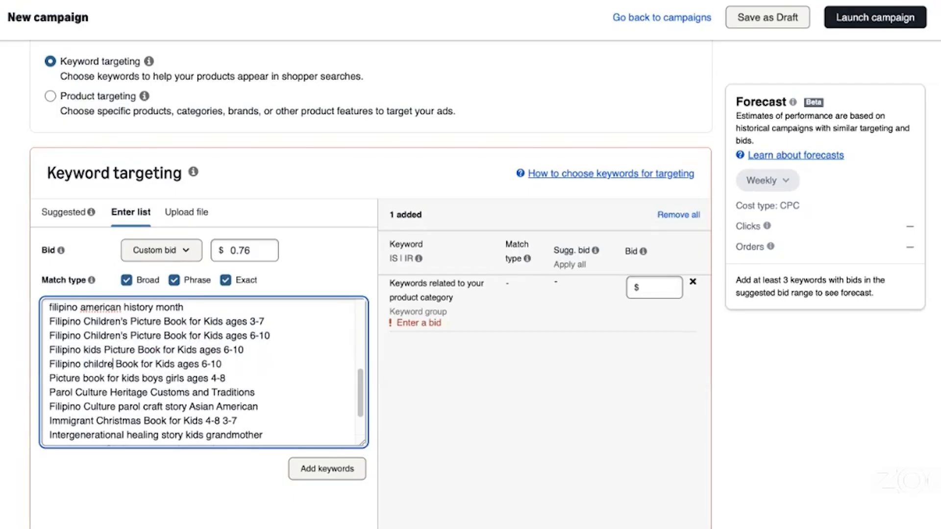
{"action": "key", "text": "Delete"}
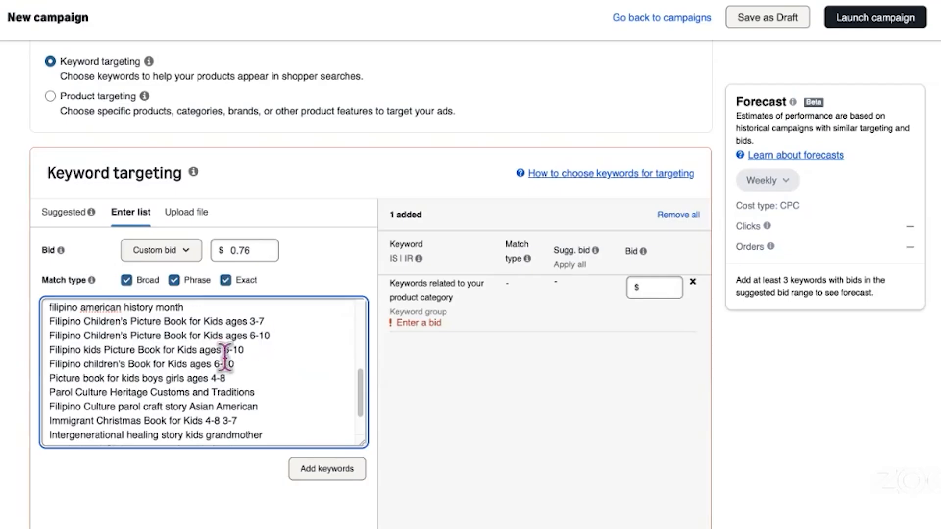
{"action": "left_click", "coordinate": [244, 364]}
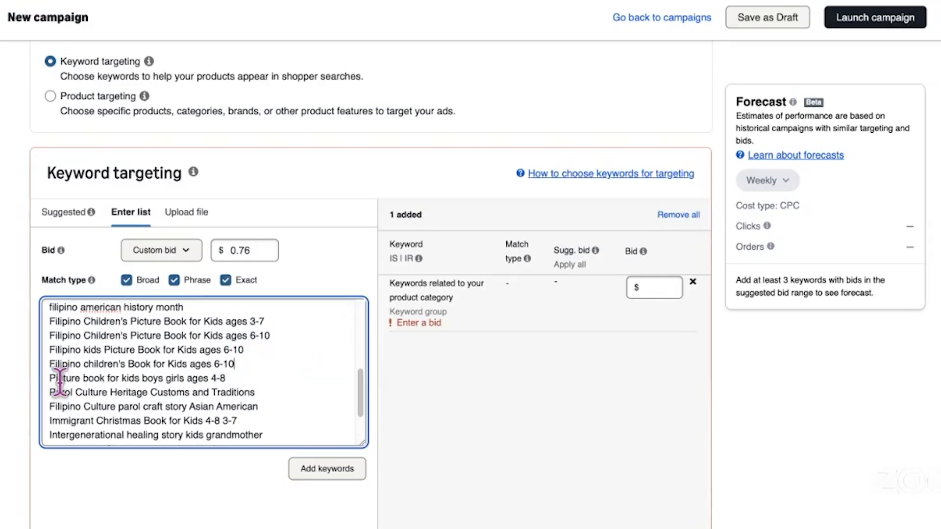
- Duplicate the "Picture book for kids boys girls ages 4-8" keyword below itself and change the copy's age range to 6-10
{"action": "left_click_drag", "start_coordinate": [226, 378], "coordinate": [49, 381]}
{"action": "key", "text": "ctrl+c"}
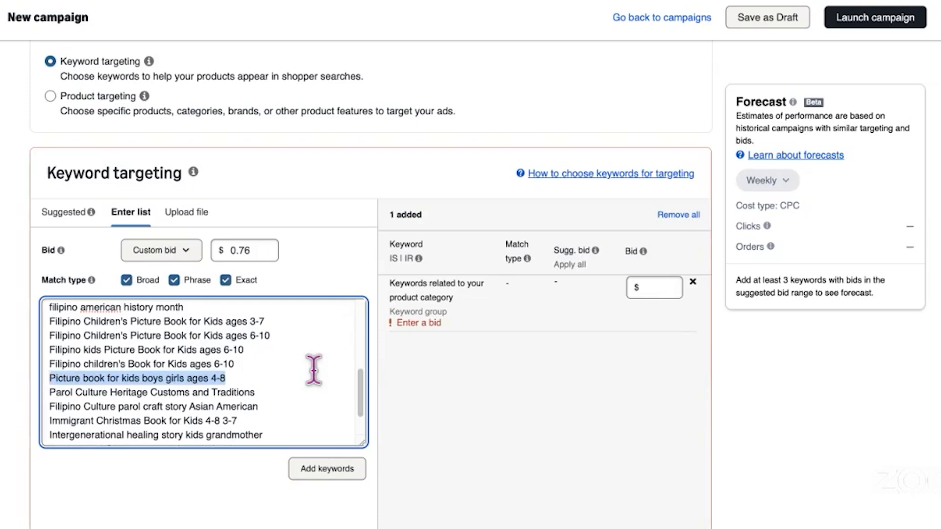
{"action": "left_click", "coordinate": [252, 381]}
{"action": "key", "text": "Return"}
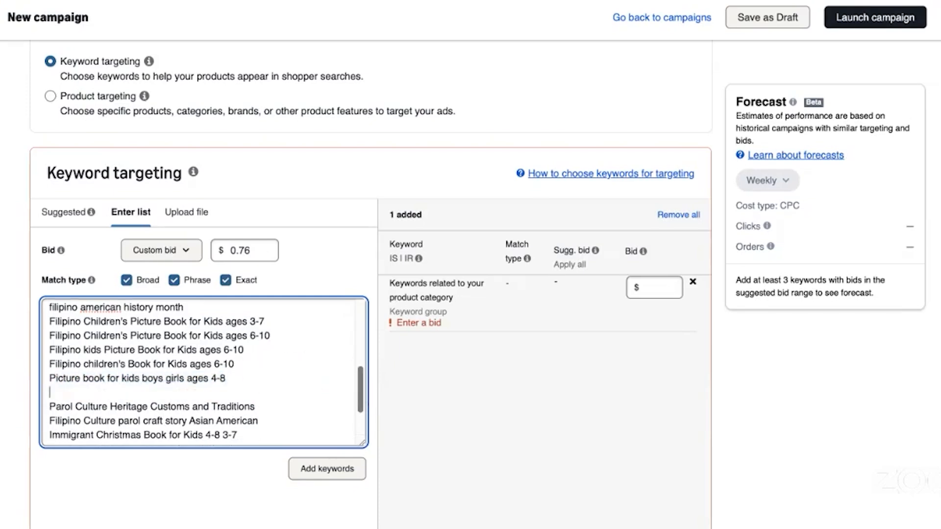
{"action": "key", "text": "ctrl+v"}
{"action": "key", "text": "Delete"}
{"action": "key", "text": "Delete"}
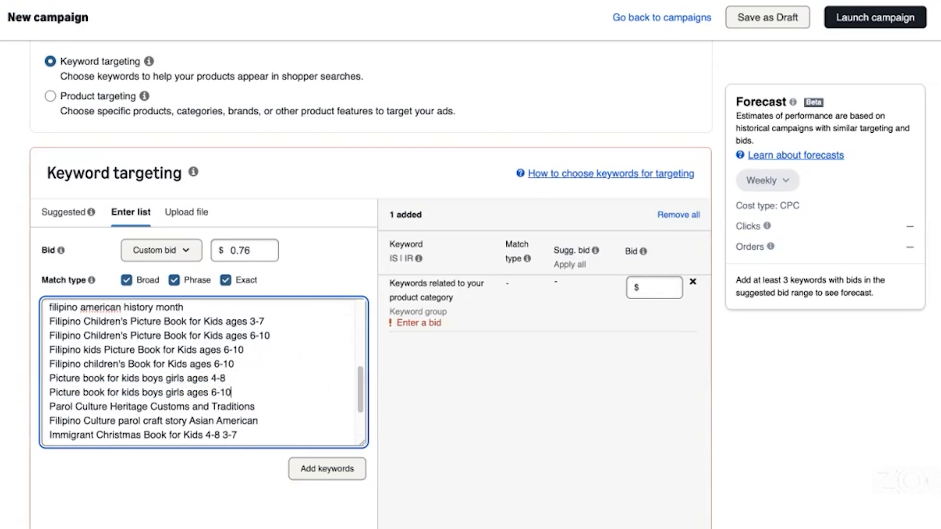
- Add the variant "Picture book for kids boy ages 6-10" below the "Picture book for kids boys girls ages 6-10" keyword
{"action": "key", "text": "Return"}
{"action": "key", "text": "ctrl+v"}
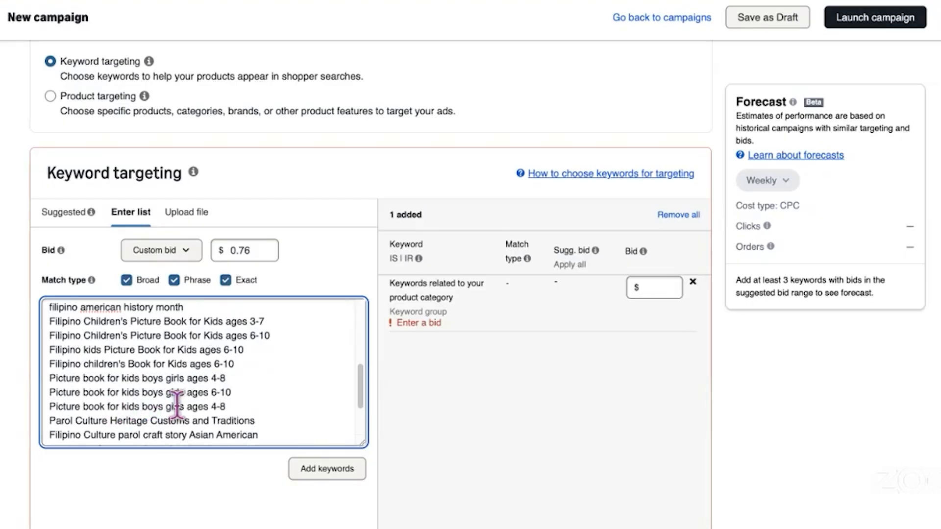
{"action": "left_click_drag", "start_coordinate": [188, 406], "coordinate": [159, 406]}
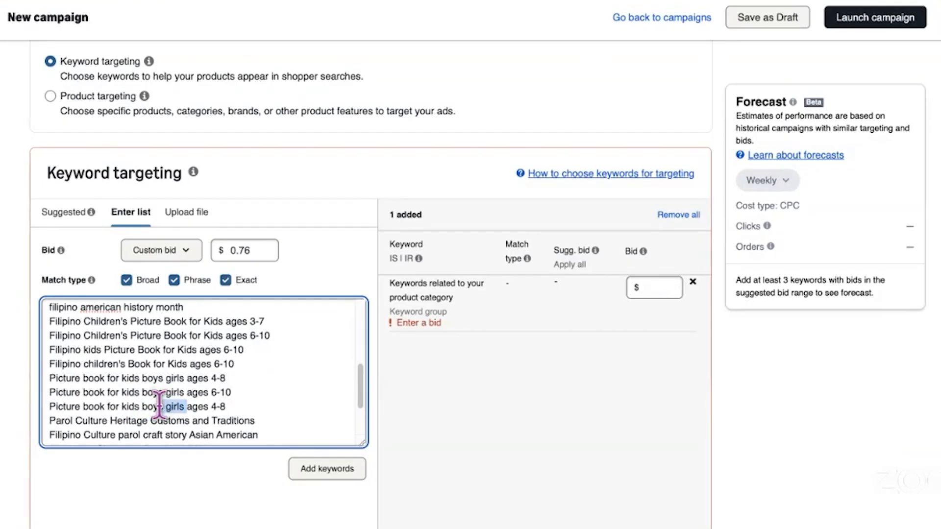
{"action": "key", "text": "BackSpace"}
{"action": "left_click", "coordinate": [227, 405]}
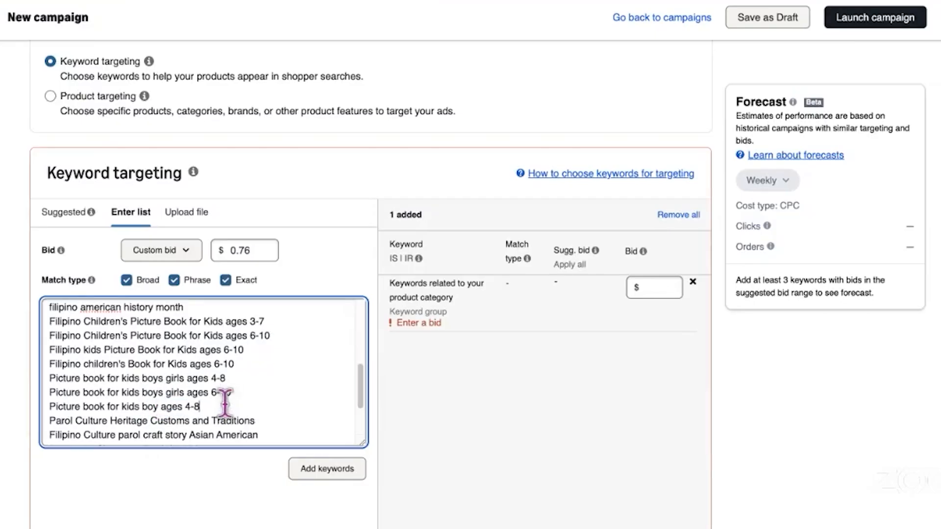
{"action": "key", "text": "BackSpace"}
{"action": "key", "text": "BackSpace"}
{"action": "key", "text": "BackSpace"}
{"action": "key", "text": "BackSpace"}
{"action": "type", "text": "6-10"}
- Duplicate the "Picture book for kids boy ages 6-10" keyword beneath the original
{"action": "key", "text": "Return"}
{"action": "key", "text": "shift+Up"}
{"action": "key", "text": "ctrl+c"}
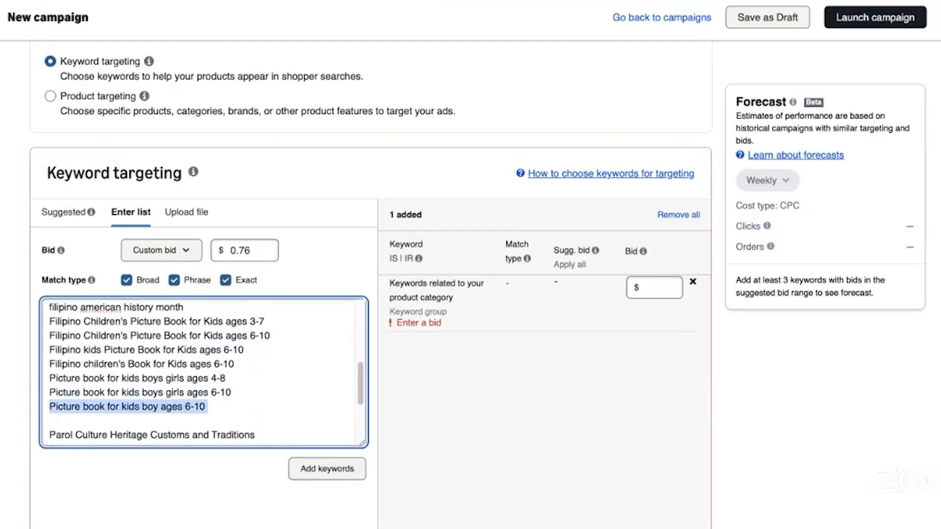
{"action": "key", "text": "Down"}
{"action": "key", "text": "ctrl+v"}
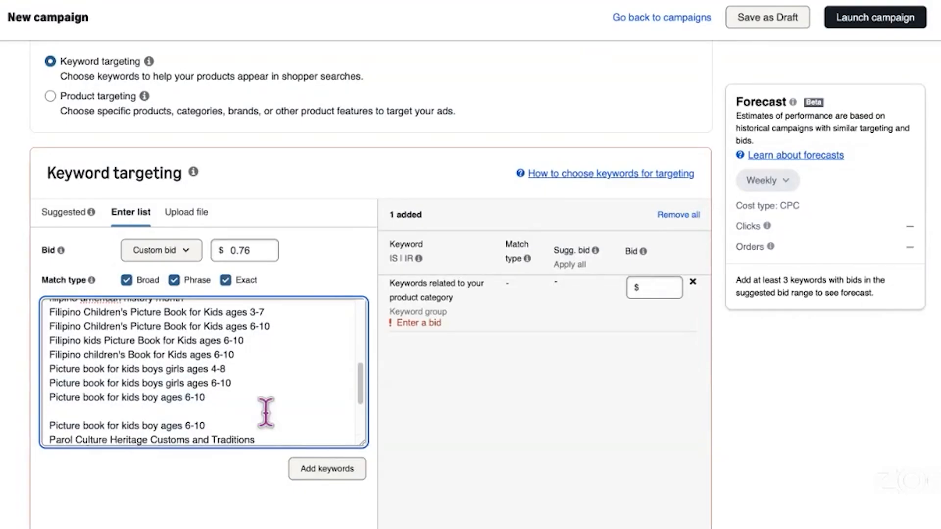
- Reword the two identical boy keywords as "Picture book for kids ages 6-10" and "Picture book for boy ages 6-10", removing the blank line between them
{"action": "left_click", "coordinate": [160, 397]}
{"action": "left_click", "coordinate": [321, 413]}
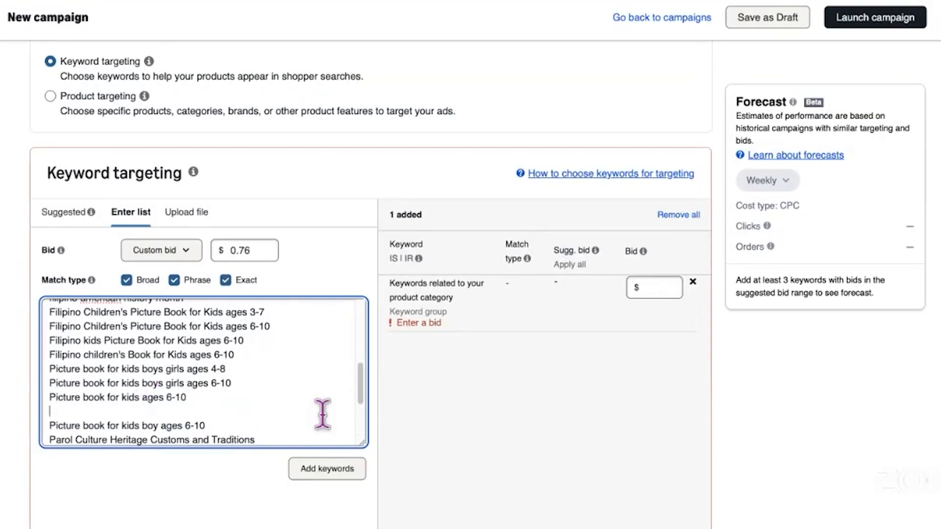
{"action": "key", "text": "BackSpace"}
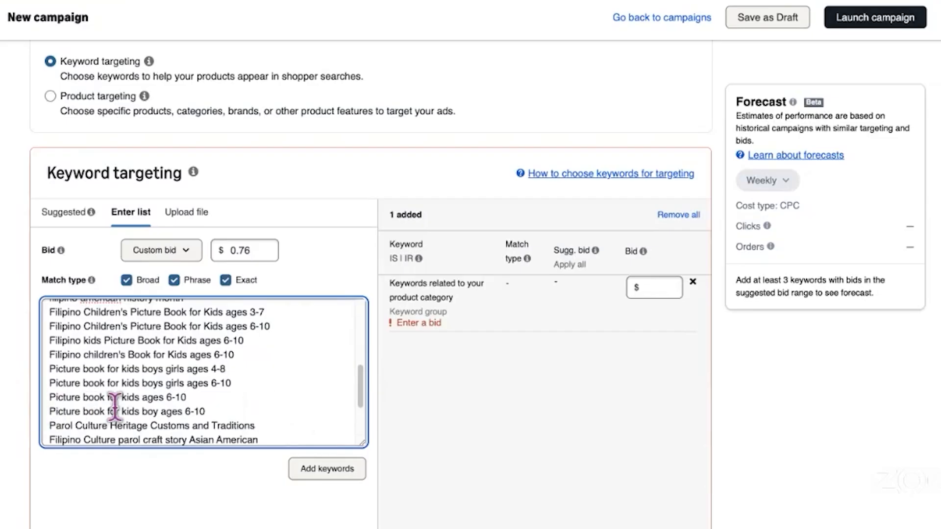
{"action": "double_click", "coordinate": [129, 411]}
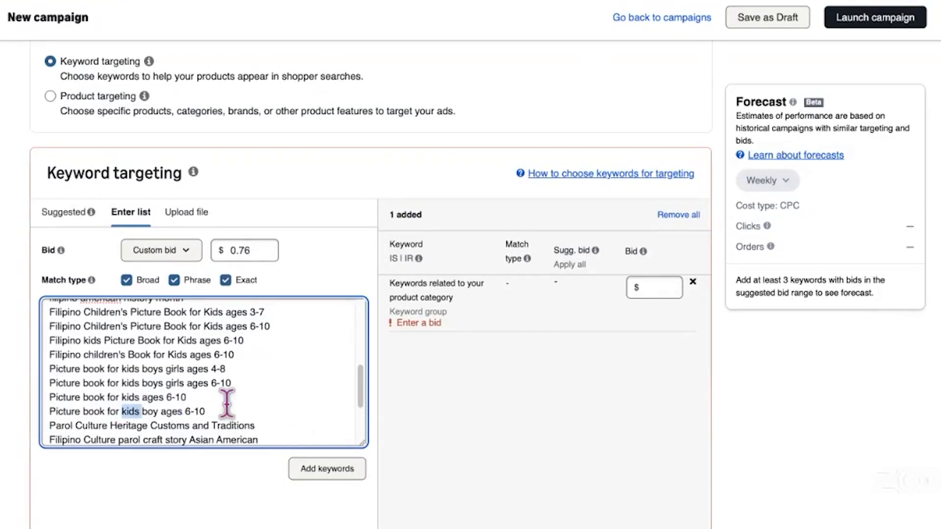
{"action": "key", "text": "BackSpace"}
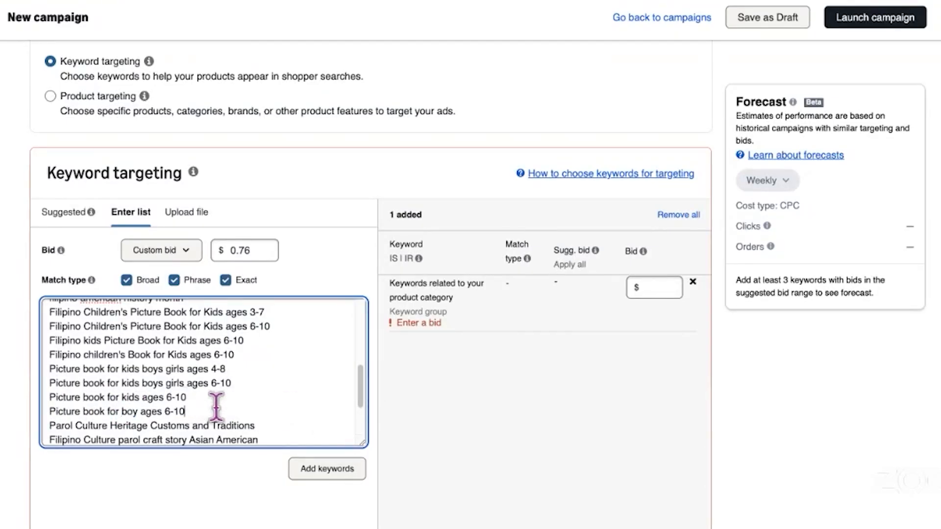
- Duplicate the "Picture book for boy ages 6-10" keyword below itself and reword the copy as "Picture book for girl ages 6-10"
{"action": "left_click", "coordinate": [289, 409]}
{"action": "key", "text": "Return"}
{"action": "left_click_drag", "start_coordinate": [196, 413], "coordinate": [59, 411]}
{"action": "key", "text": "ctrl+c"}
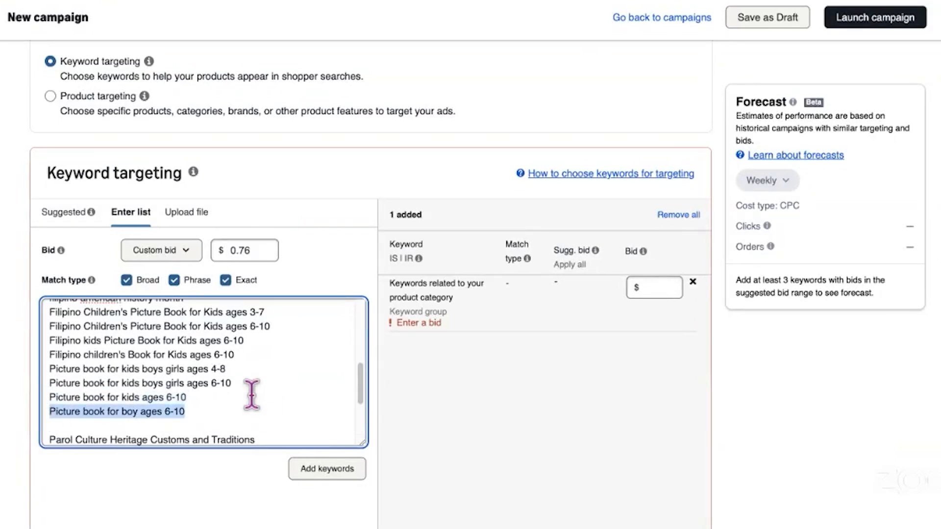
{"action": "left_click", "coordinate": [177, 425]}
{"action": "key", "text": "ctrl+v"}
{"action": "left_click_drag", "start_coordinate": [157, 427], "coordinate": [134, 425]}
{"action": "double_click", "coordinate": [127, 425]}
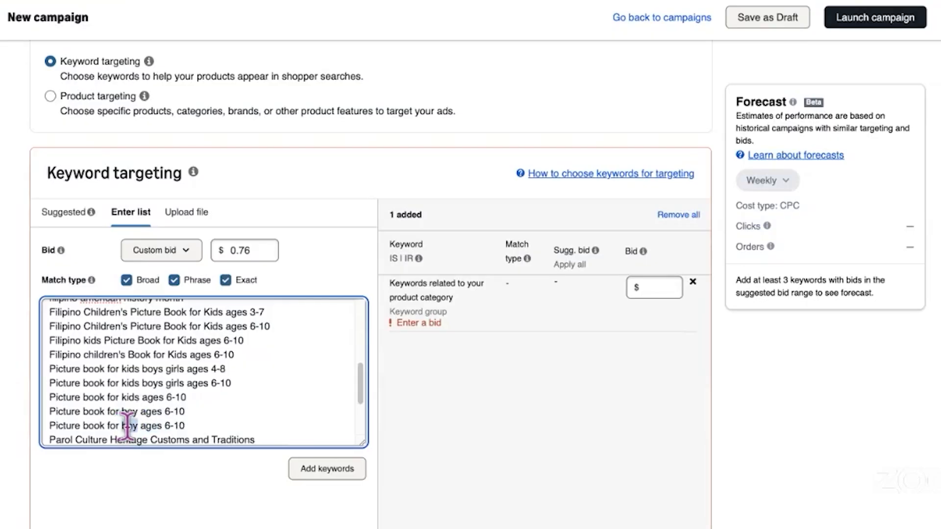
{"action": "type", "text": "girl"}
- Add two copies of "Parol Culture Heritage Customs and Traditions" below the original, shortening the first copy to "Parol"
{"action": "scroll", "coordinate": [49, 391], "scroll_direction": "down", "scroll_amount": 1}
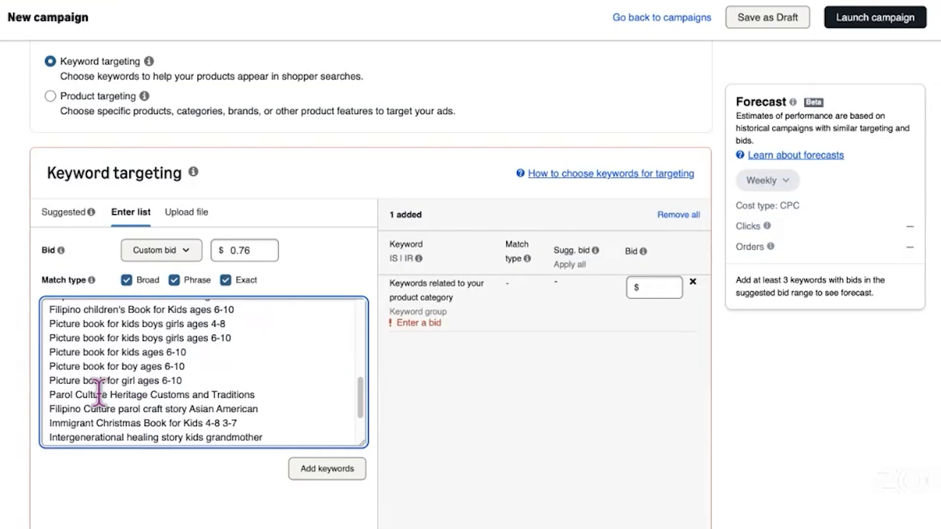
{"action": "left_click_drag", "start_coordinate": [267, 392], "coordinate": [44, 392]}
{"action": "key", "text": "ctrl+c"}
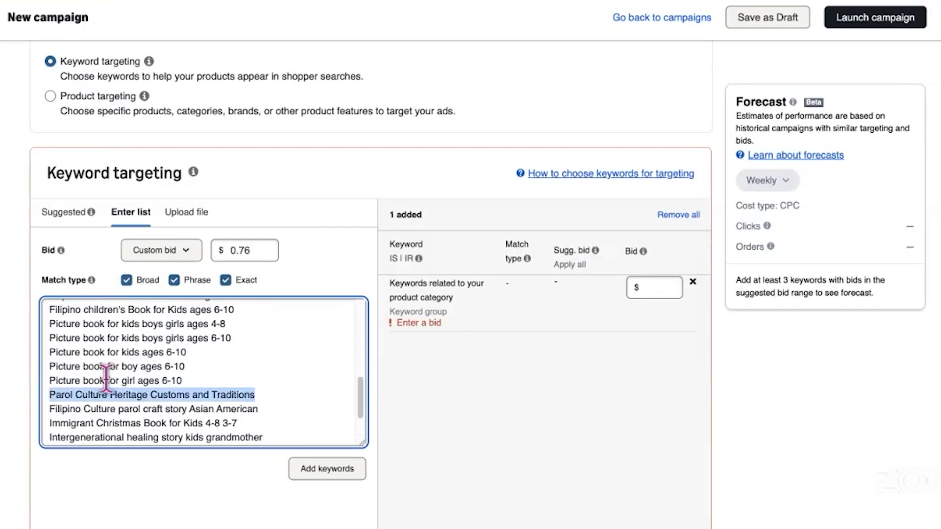
{"action": "left_click", "coordinate": [284, 394]}
{"action": "key", "text": "Return"}
{"action": "key", "text": "ctrl+v"}
{"action": "left_click_drag", "start_coordinate": [75, 408], "coordinate": [322, 414]}
{"action": "key", "text": "BackSpace"}
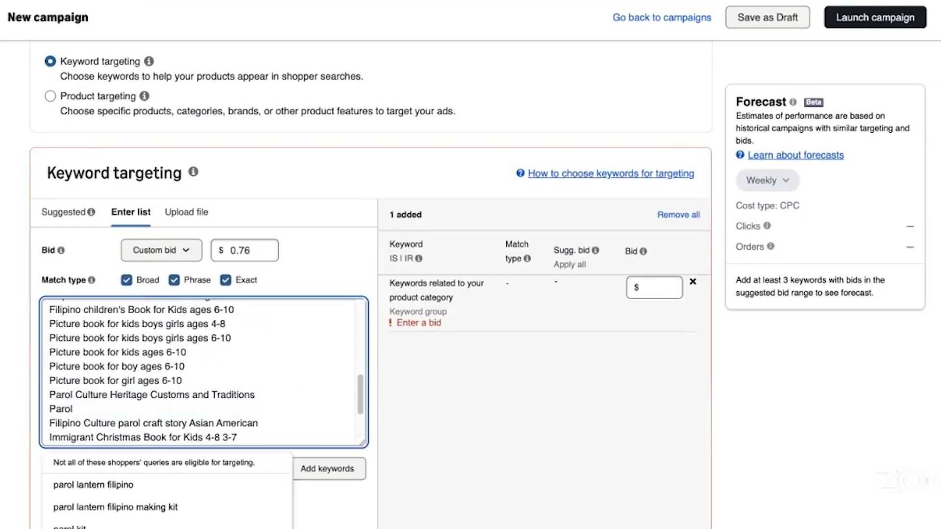
{"action": "key", "text": "Return"}
{"action": "key", "text": "ctrl+v"}
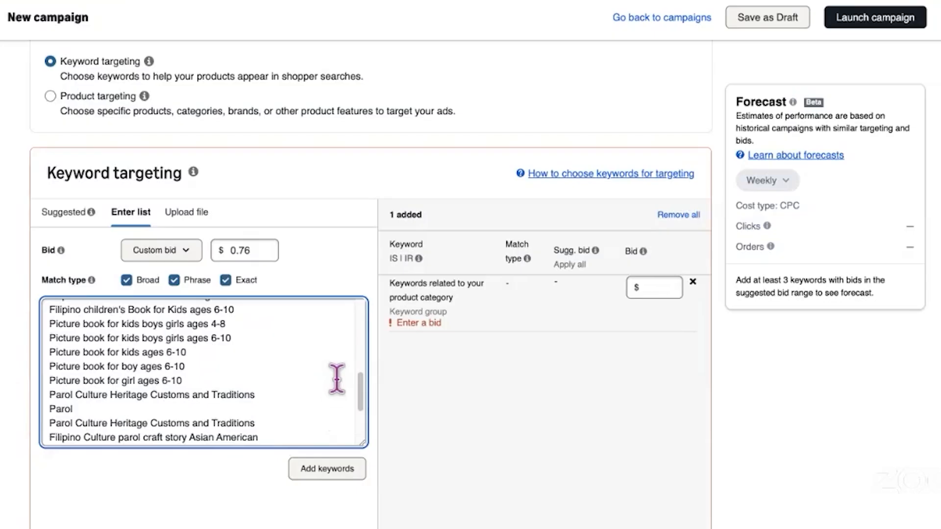
- Expand the "Parol" keyword to "how to make a Parol star lantern"
{"action": "scroll", "coordinate": [319, 376], "scroll_direction": "down", "scroll_amount": 1}
{"action": "left_click", "coordinate": [99, 392]}
{"action": "left_click", "coordinate": [50, 389]}
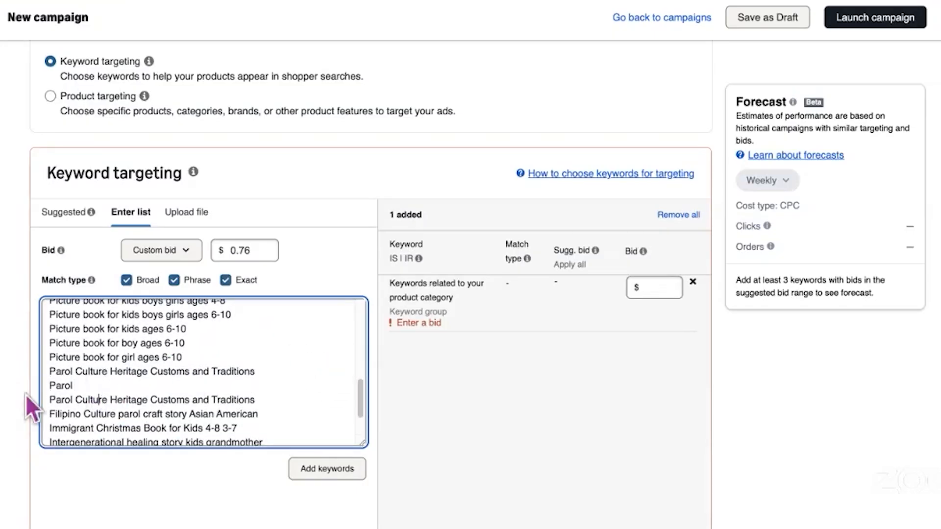
{"action": "type", "text": "how to make a"}
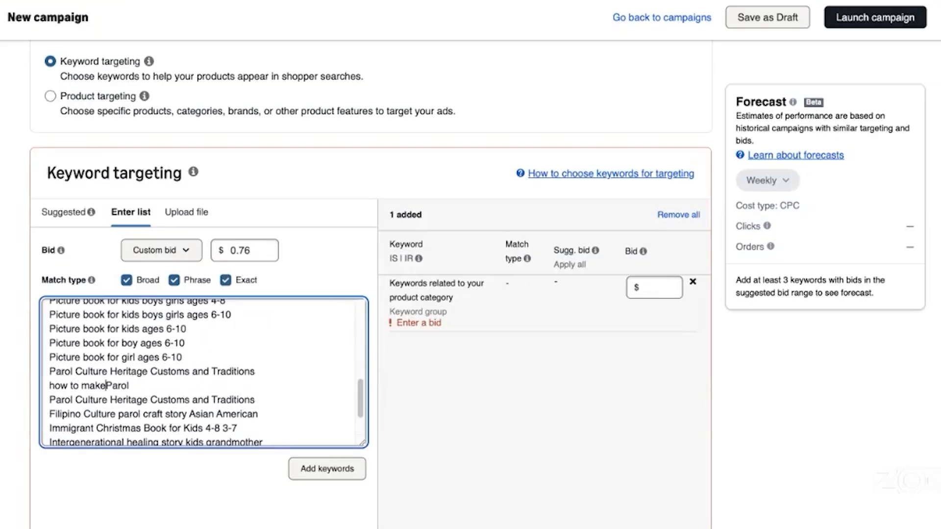
{"action": "left_click_drag", "start_coordinate": [75, 399], "coordinate": [49, 399]}
{"action": "left_click", "coordinate": [224, 385]}
{"action": "key", "text": "Return"}
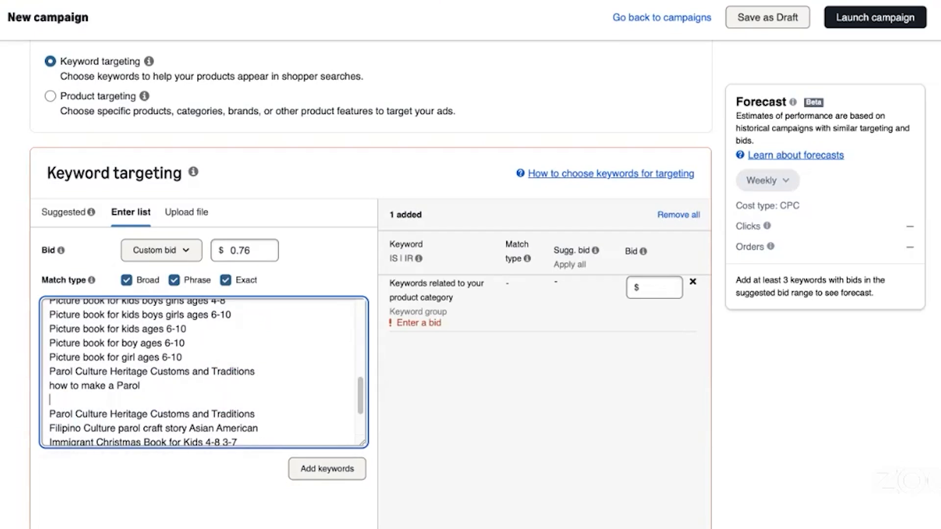
{"action": "key", "text": "BackSpace"}
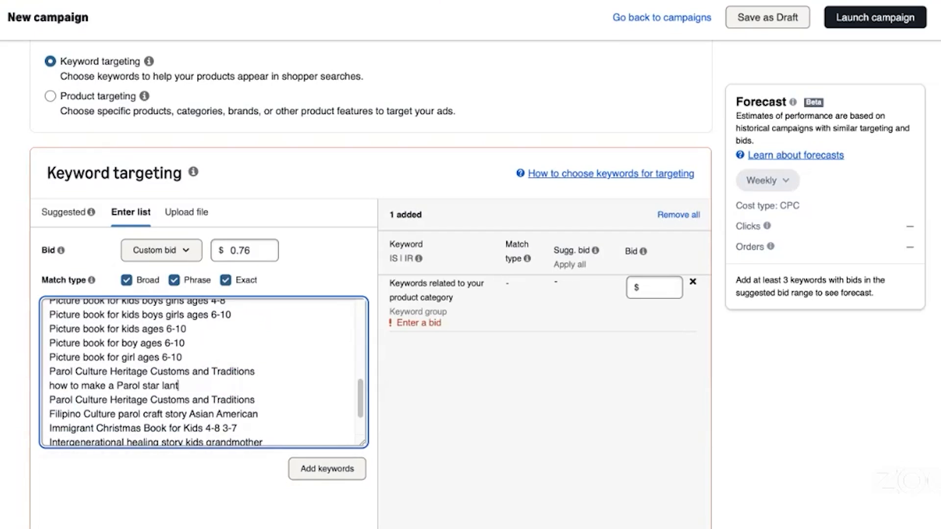
- Reword the second "Parol Culture Heritage Customs and Traditions" keyword as "kids books about Culture Heritage Customs and Traditions"
{"action": "double_click", "coordinate": [60, 400]}
{"action": "key", "text": "BackSpace"}
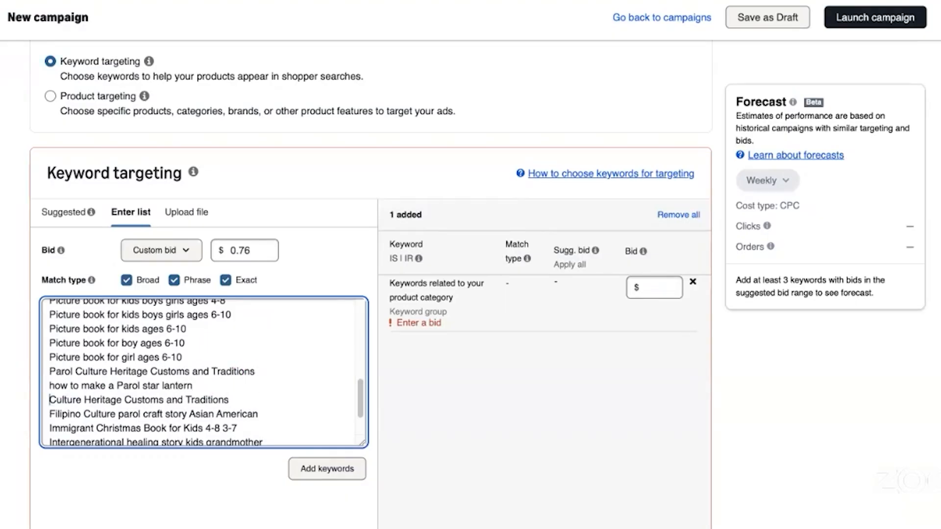
{"action": "type", "text": "kids books about"}
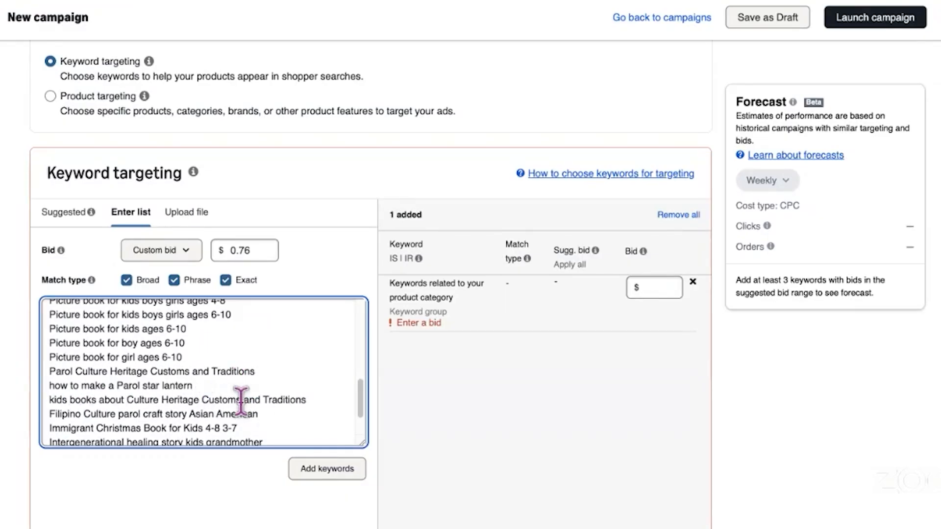
- Add the variant "children's books about Culture Heritage Customs and Traditions" below the "kids books about" keyword
{"action": "left_click", "coordinate": [321, 399]}
{"action": "left_click_drag", "start_coordinate": [322, 399], "coordinate": [40, 410]}
{"action": "key", "text": "ctrl+c"}
{"action": "left_click", "coordinate": [336, 399]}
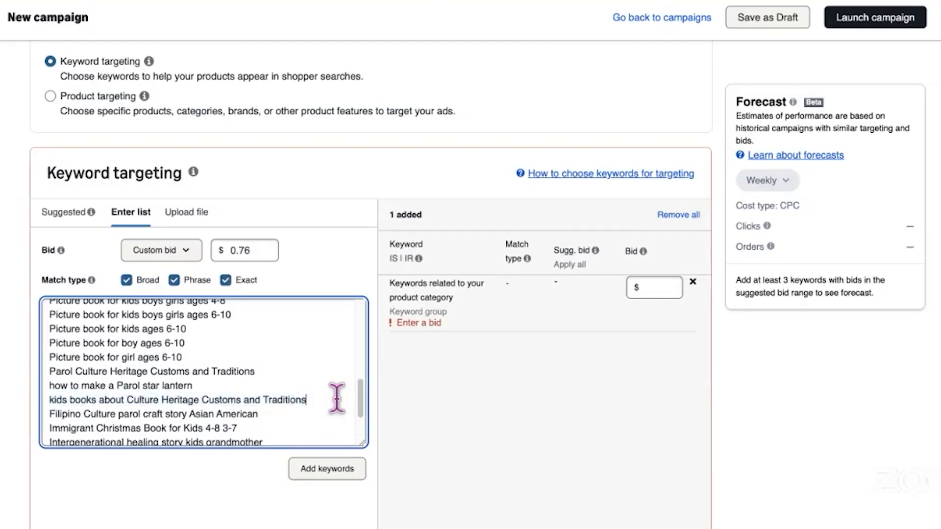
{"action": "key", "text": "Return"}
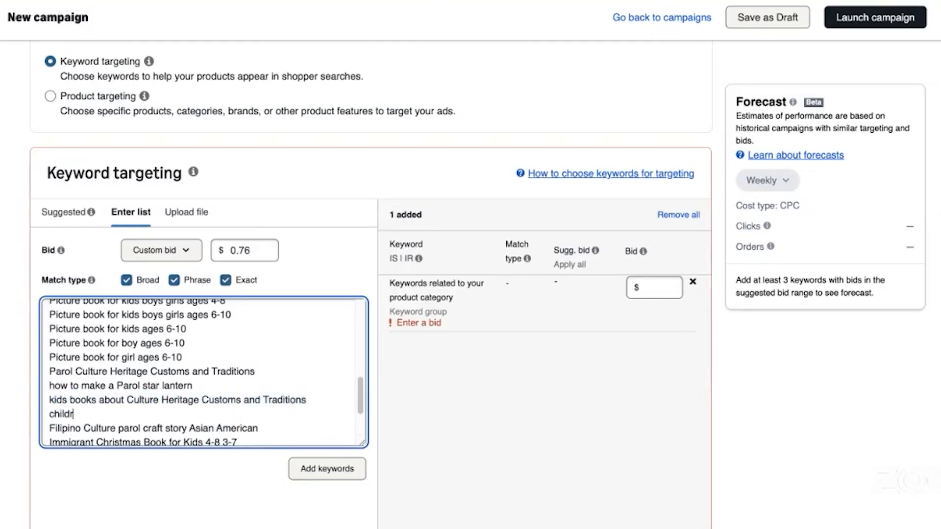
{"action": "type", "text": "children's"}
{"action": "key", "text": "ctrl+v"}
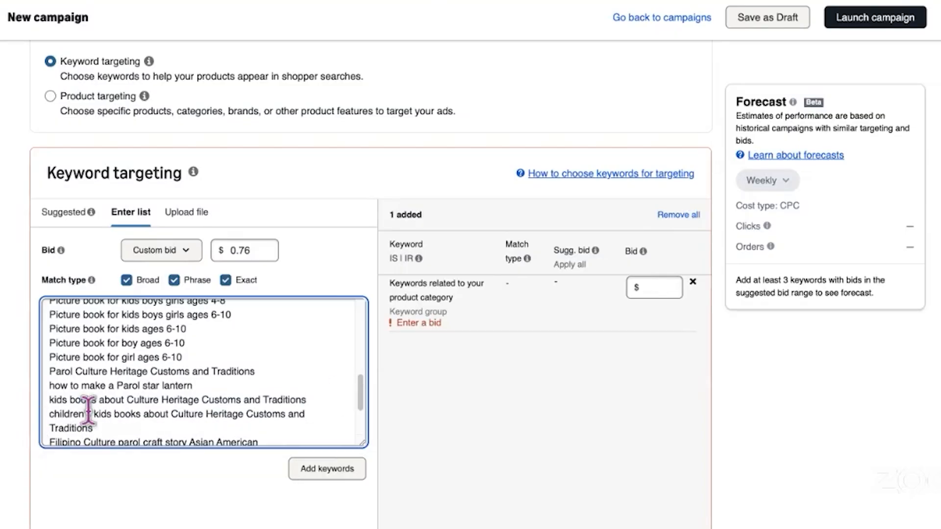
{"action": "left_click_drag", "start_coordinate": [93, 413], "coordinate": [112, 414]}
{"action": "key", "text": "BackSpace"}
- Add the keyword "celebrating christmas filipino Philippines" below the "children's books about Culture Heritage Customs and Traditions" keyword
{"action": "left_click", "coordinate": [350, 414]}
{"action": "key", "text": "Return"}
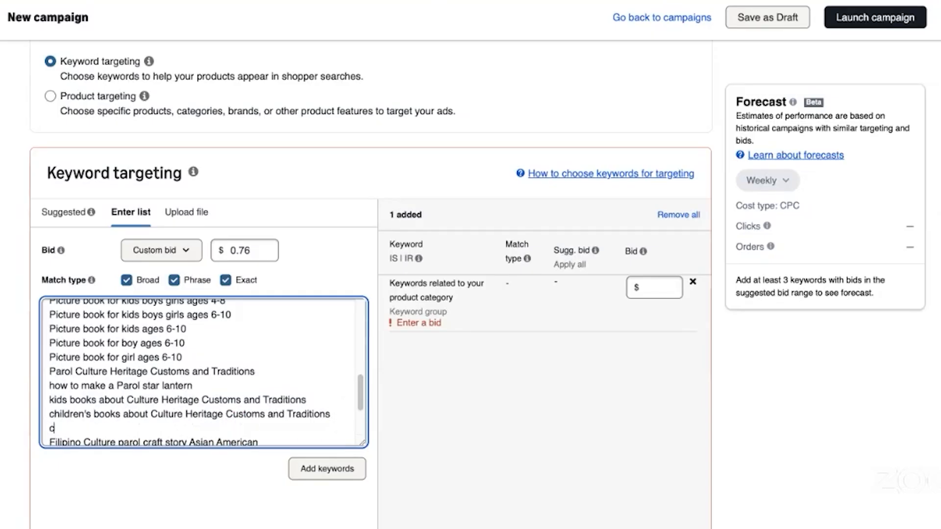
{"action": "type", "text": "celebrating christmas fili"}
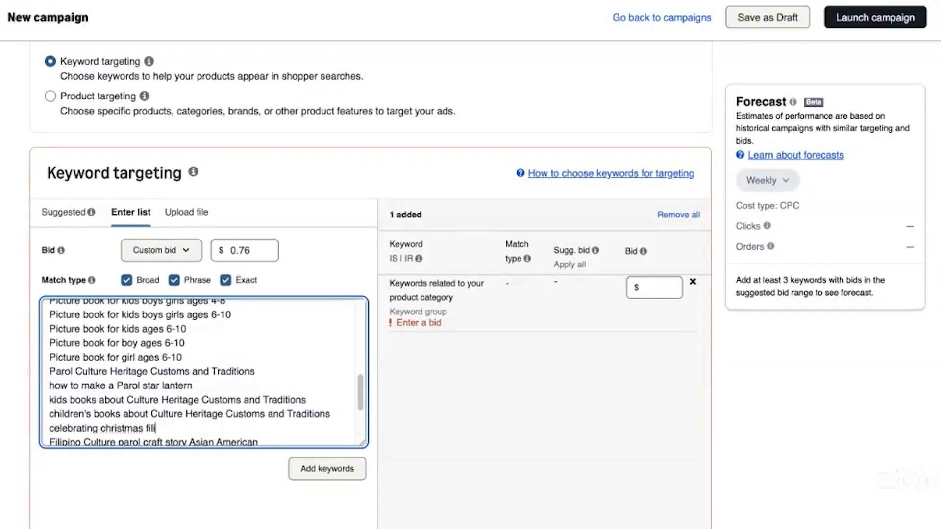
{"action": "type", "text": "pino Philippines"}
- Replace the "Filipino Culture parol craft story Asian American" keyword with two separate keywords, "Filipino Culture" and "asian american books"
{"action": "scroll", "coordinate": [57, 404], "scroll_direction": "down", "scroll_amount": 1}
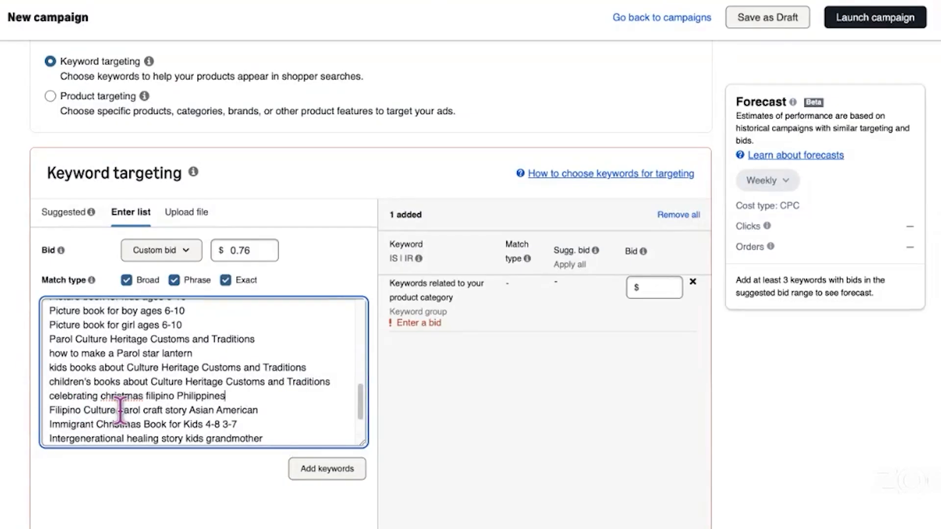
{"action": "left_click_drag", "start_coordinate": [119, 410], "coordinate": [313, 414]}
{"action": "key", "text": "BackSpace"}
{"action": "type", "text": "as"}
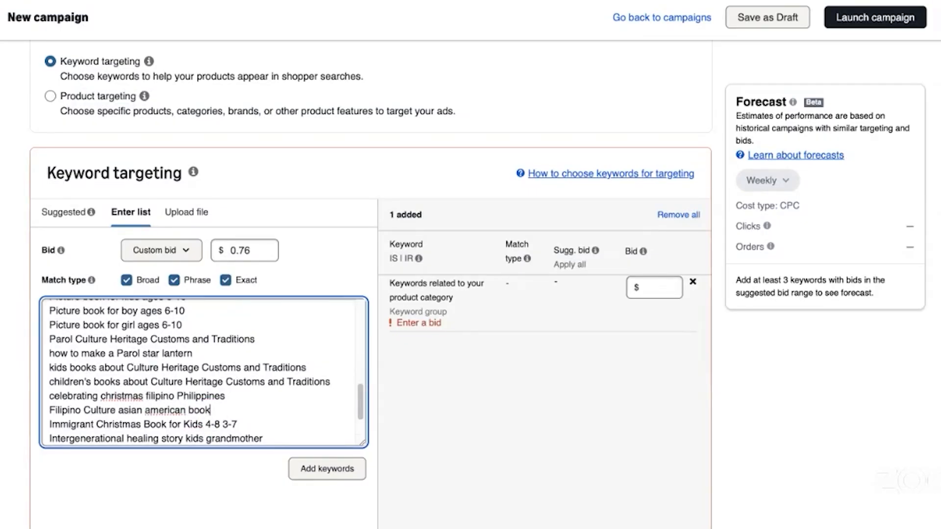
{"action": "left_click", "coordinate": [119, 409]}
{"action": "key", "text": "Return"}
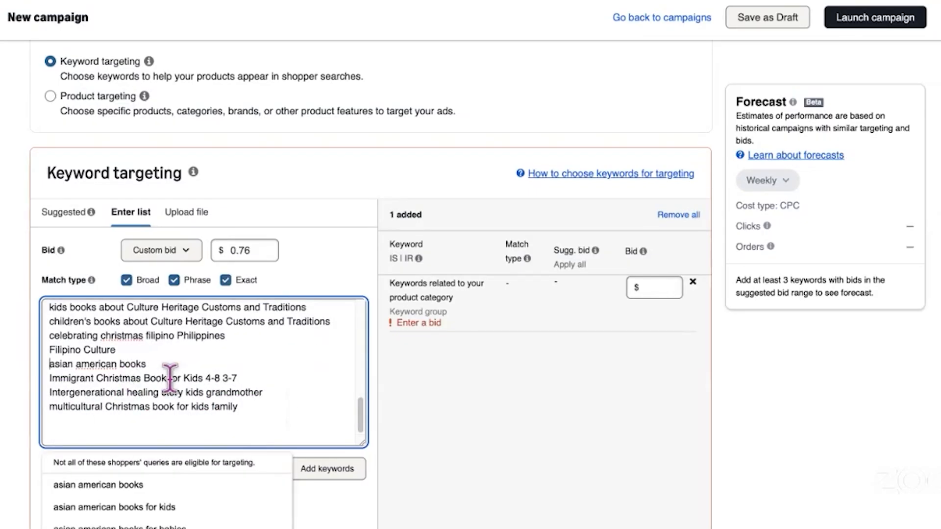
- Duplicate the "Immigrant Christmas Book for Kids 4-8 3-7" keyword and shorten the copy to "Immigrant Christmas Book for Kids 4-8"
{"action": "left_click_drag", "start_coordinate": [205, 378], "coordinate": [235, 377]}
{"action": "left_click", "coordinate": [283, 380]}
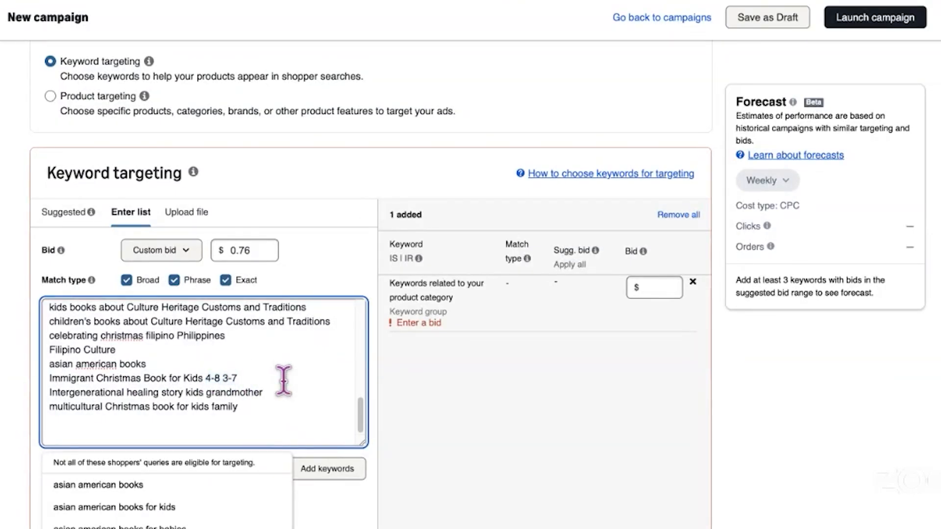
{"action": "key", "text": "Up"}
{"action": "key", "text": "Right"}
{"action": "key", "text": "shift+Down"}
{"action": "key", "text": "ctrl+c"}
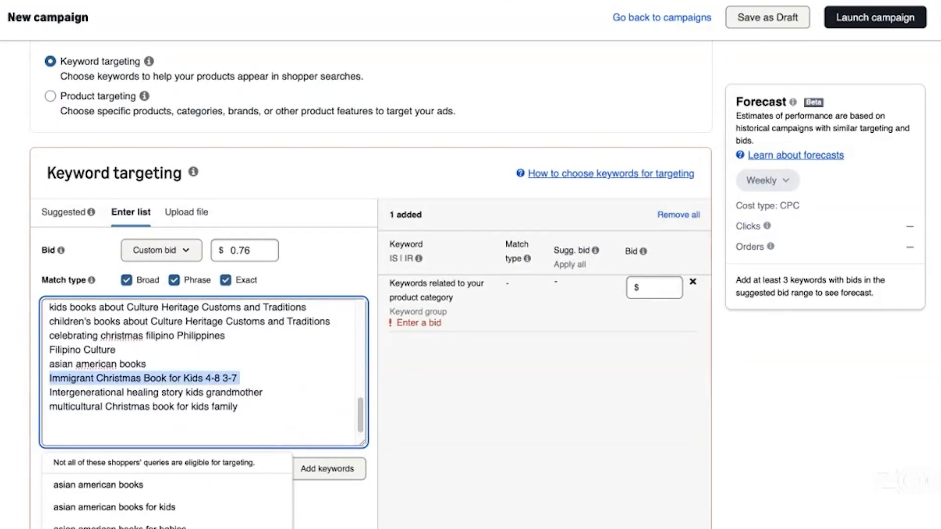
{"action": "key", "text": "Down"}
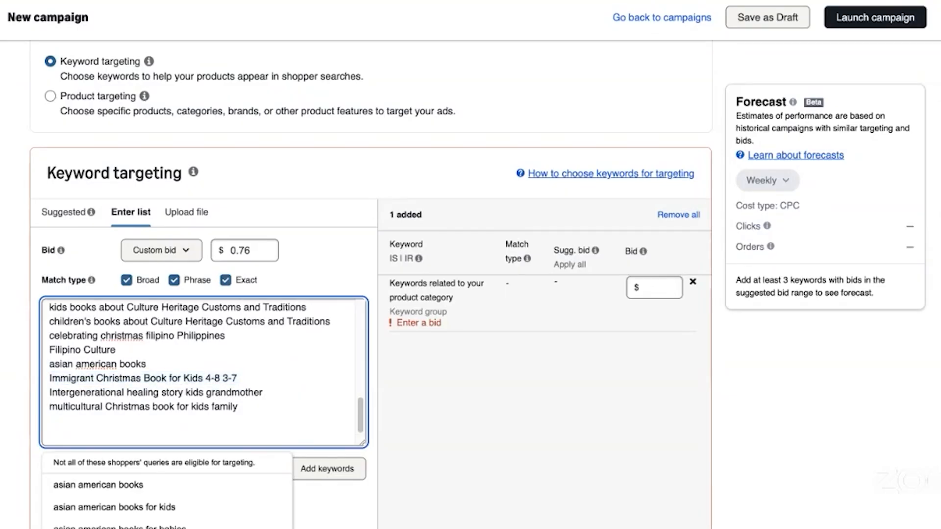
{"action": "key", "text": "Return"}
{"action": "key", "text": "ctrl+v"}
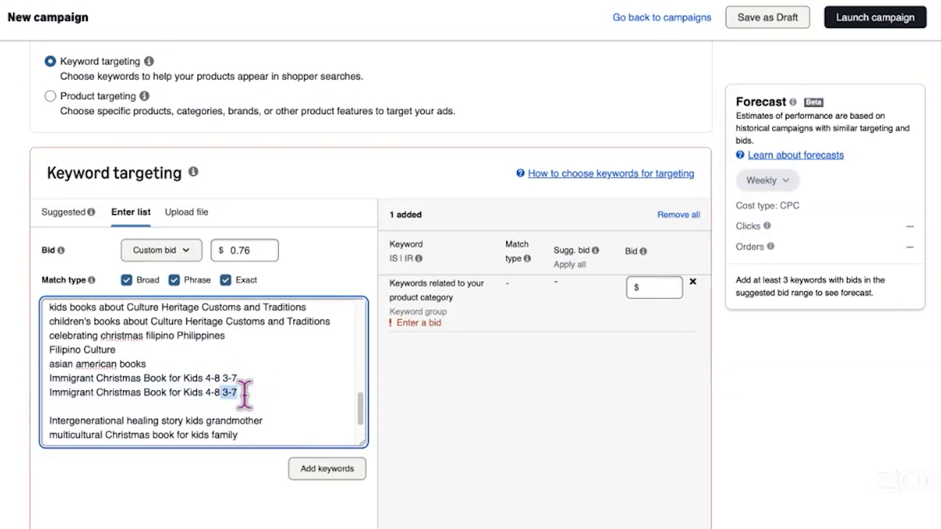
- Add another copy of the Immigrant Christmas keyword and shorten it to "Immigrant Christmas Book for Kids 3-7"
{"action": "key", "text": "Return"}
{"action": "key", "text": "ctrl+v"}
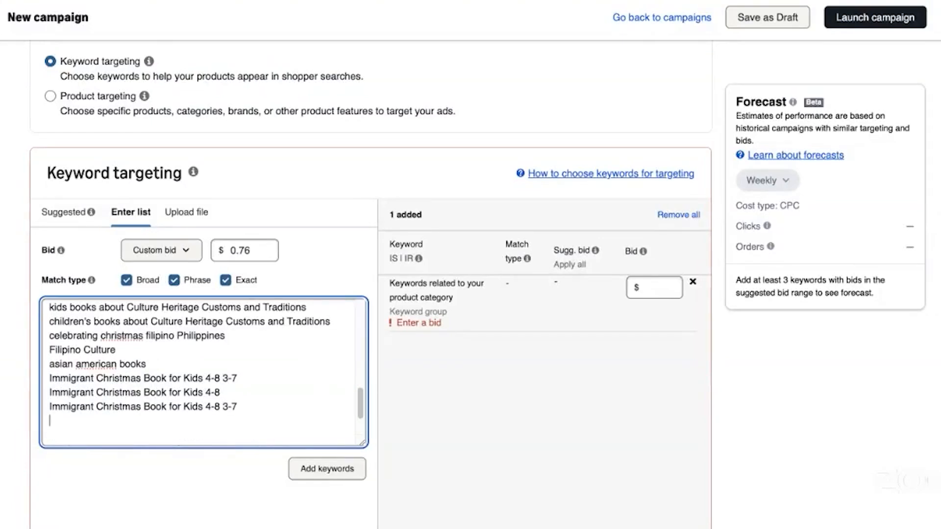
{"action": "key", "text": "shift+Right"}
{"action": "key", "text": "shift+Right"}
{"action": "key", "text": "shift+Right"}
{"action": "key", "text": "shift+Right"}
{"action": "key", "text": "BackSpace"}
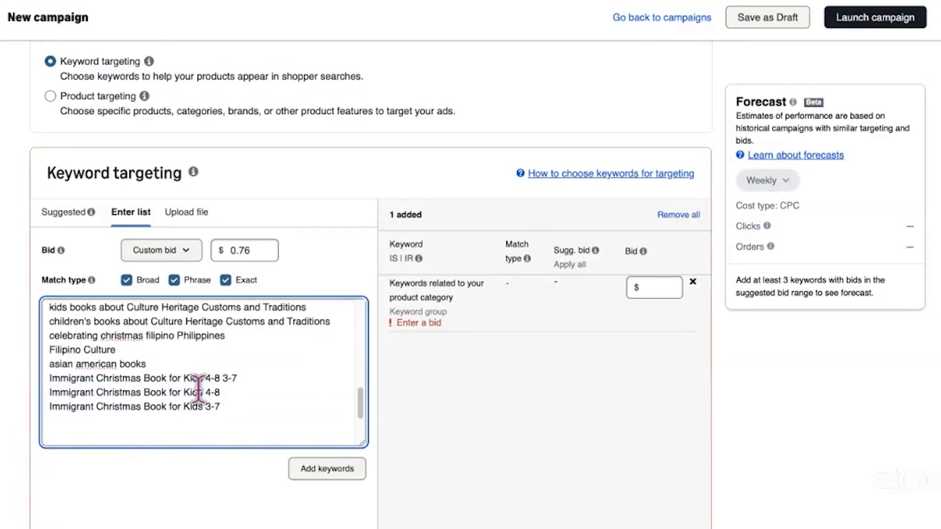
- Duplicate the "Immigrant Christmas Book for Kids 3-7" keyword, change the copy's age range to 6-10, and remove the blank lines below it
{"action": "left_click_drag", "start_coordinate": [245, 406], "coordinate": [46, 407]}
{"action": "key", "text": "super+c"}
{"action": "left_click", "coordinate": [340, 406]}
{"action": "key", "text": "Return"}
{"action": "key", "text": "super+v"}
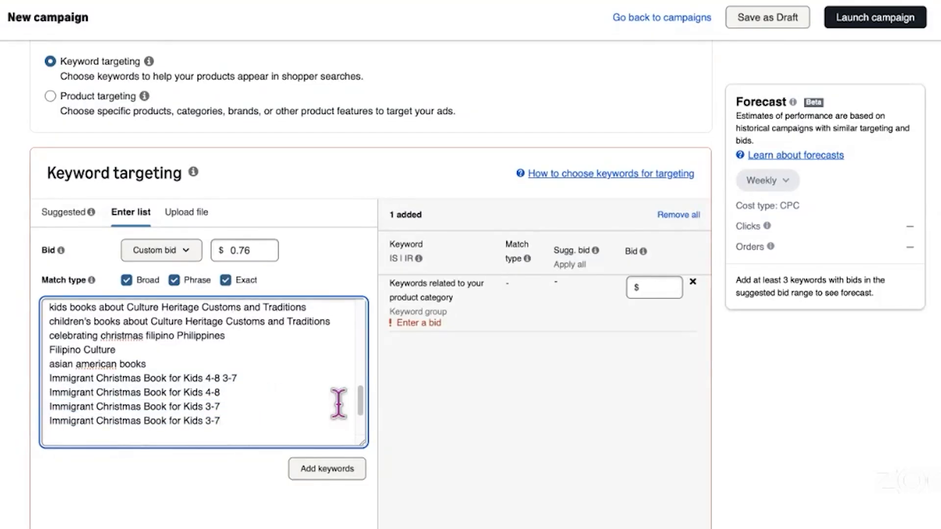
{"action": "key", "text": "BackSpace"}
{"action": "key", "text": "BackSpace"}
{"action": "type", "text": "6-10"}
{"action": "key", "text": "Return"}
{"action": "key", "text": "BackSpace"}
{"action": "key", "text": "ctrl+v"}
{"action": "left_click", "coordinate": [102, 383]}
{"action": "key", "text": "BackSpace"}
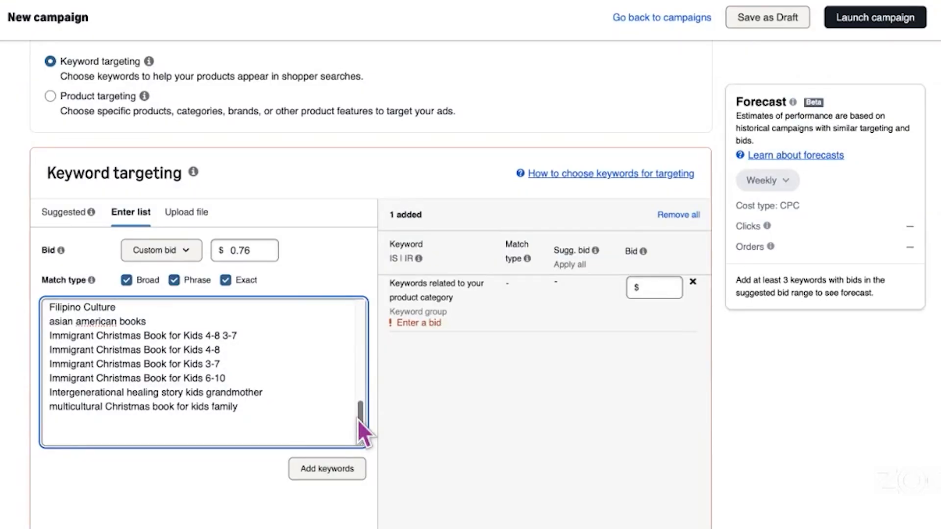
- Add the keyword "multi-generational children's book" at the end of the list, below "multicultural Christmas book for kids family"
{"action": "left_click", "coordinate": [161, 425]}
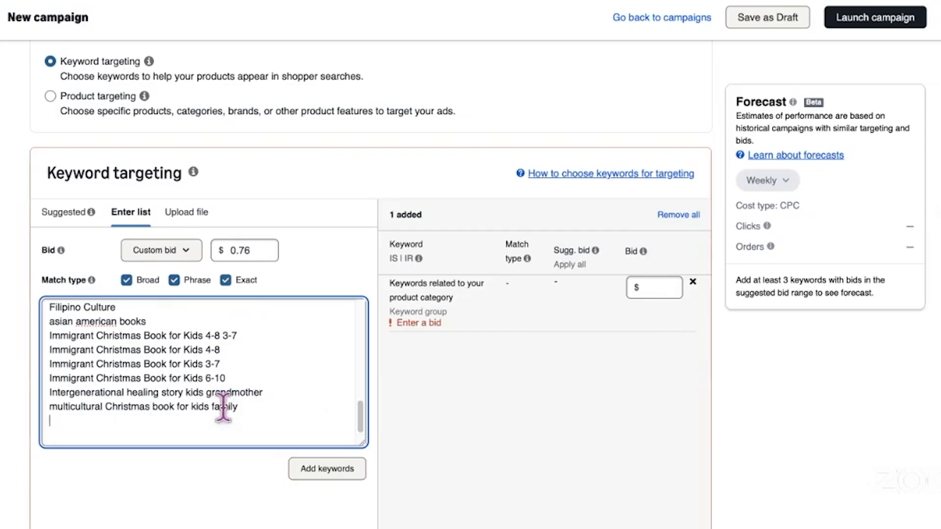
{"action": "left_click", "coordinate": [261, 406]}
{"action": "left_click_drag", "start_coordinate": [239, 407], "coordinate": [32, 426]}
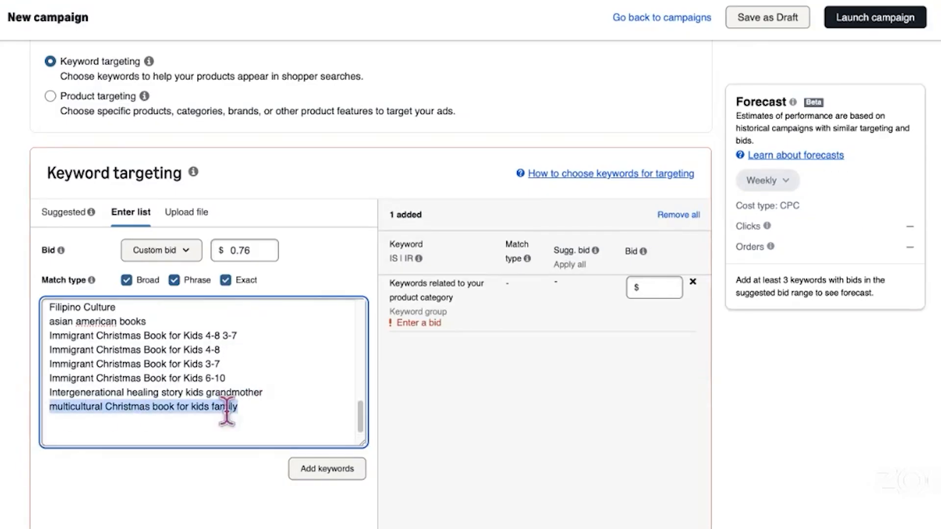
{"action": "scroll", "coordinate": [282, 412], "scroll_direction": "down", "scroll_amount": 3}
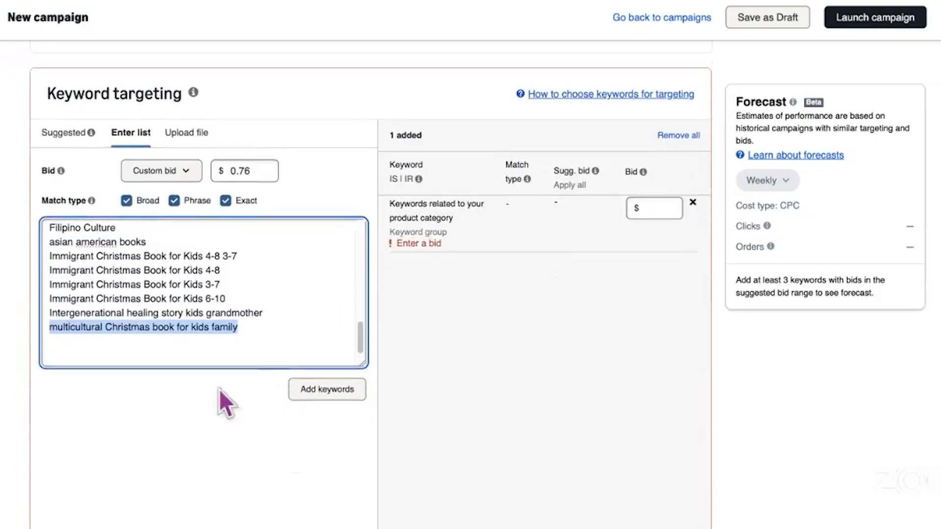
{"action": "left_click", "coordinate": [260, 349]}
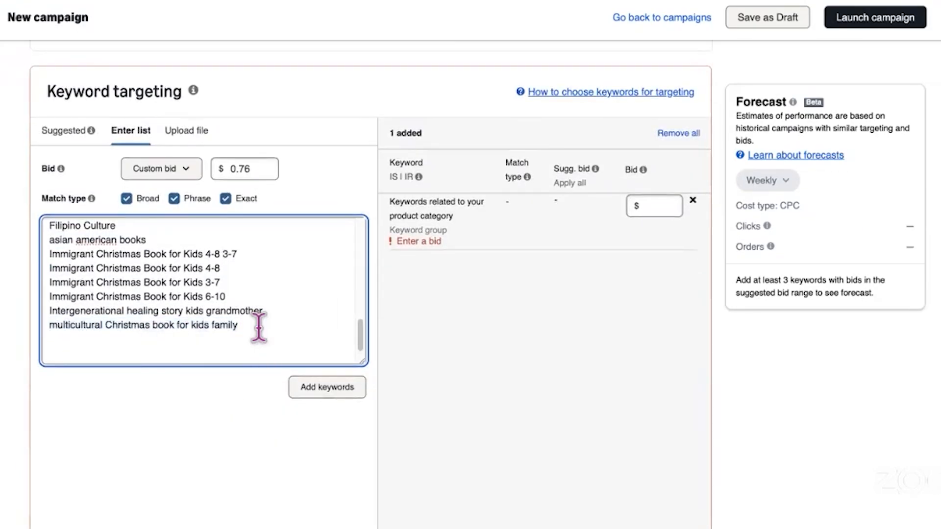
{"action": "key", "text": "Return"}
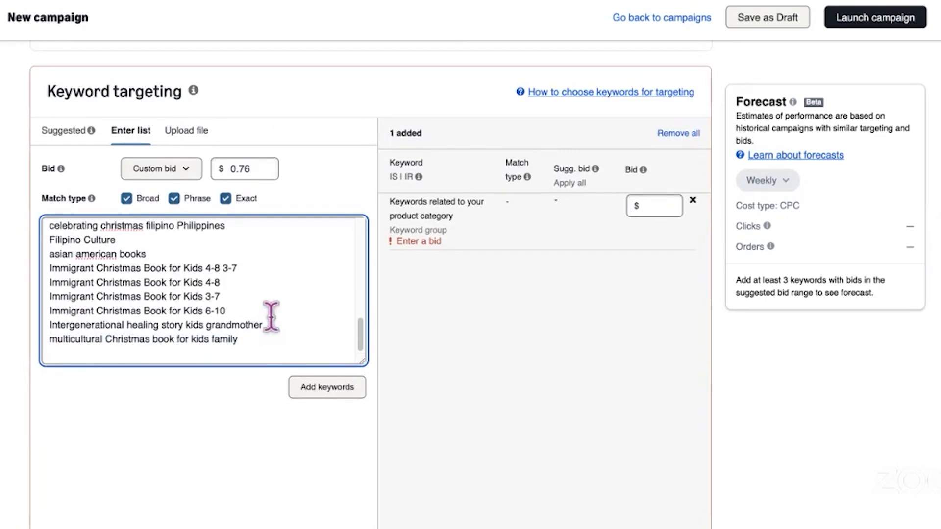
{"action": "mouse_move", "coordinate": [358, 336]}
{"action": "left_mouse_down"}
{"action": "mouse_move", "coordinate": [361, 217]}
{"action": "mouse_move", "coordinate": [369, 343]}
{"action": "left_mouse_up"}
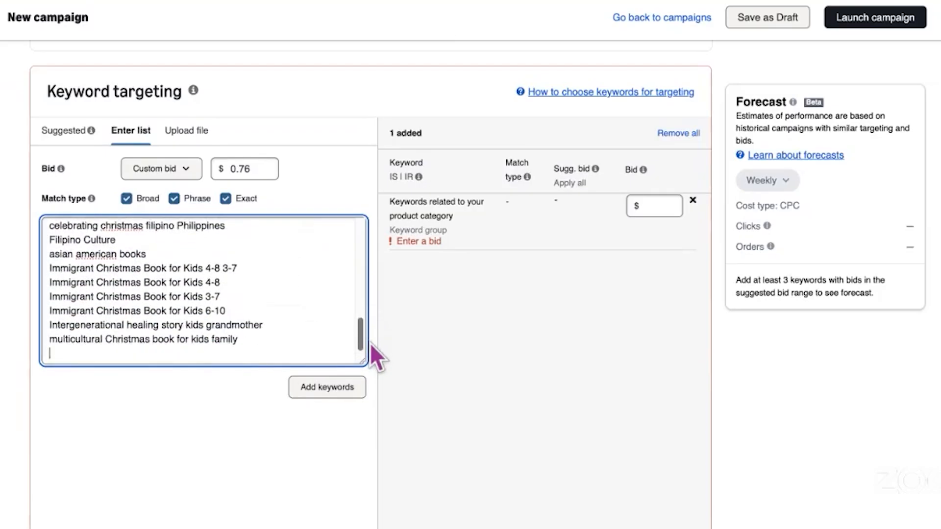
{"action": "type", "text": "multi-genera"}
{"action": "type", "text": "l"}
{"action": "key", "text": "BackSpace"}
{"action": "key", "text": "BackSpace"}
{"action": "type", "text": "ational"}
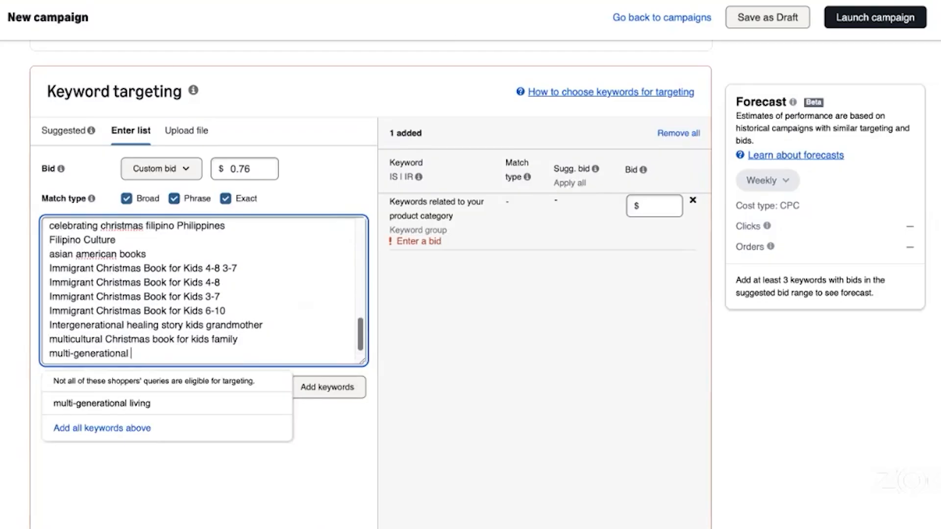
{"action": "type", "text": " children's book"}
{"action": "key", "text": "Return"}
- Add the keywords "multi-generational book for kids" and "grandmother book for kids" on separate lines at the end of the list
{"action": "type", "text": "multi-generational book for kid"}
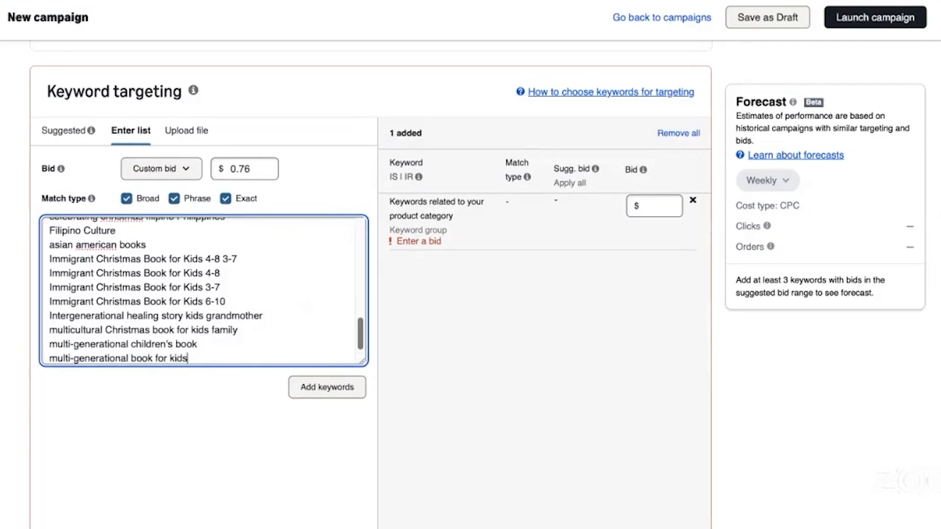
{"action": "type", "text": "s"}
{"action": "key", "text": "Return"}
{"action": "type", "text": "grandmother book for kids"}
{"action": "key", "text": "Return"}
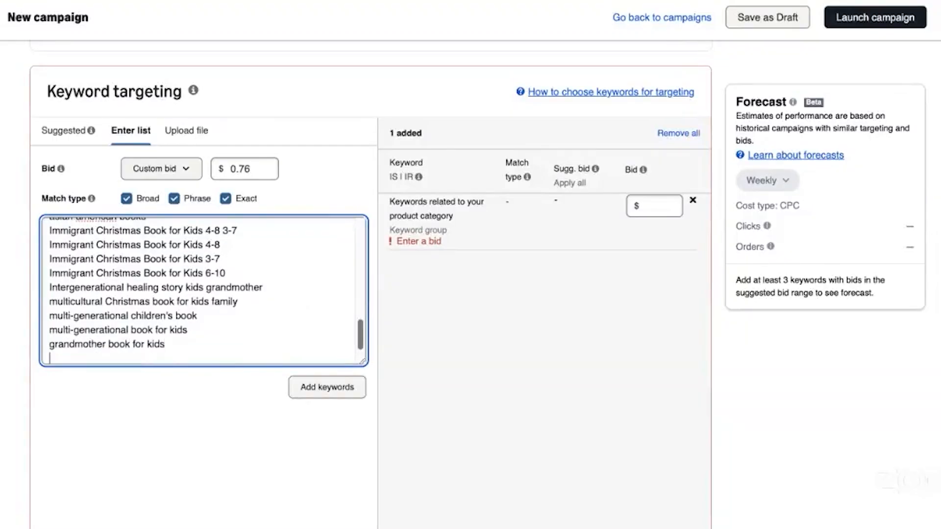
- Look up suggestions for "children's book grandparent" and add the suggested keyword "children's books about grandparents" on its own line
{"action": "type", "text": "children's book grandparent"}
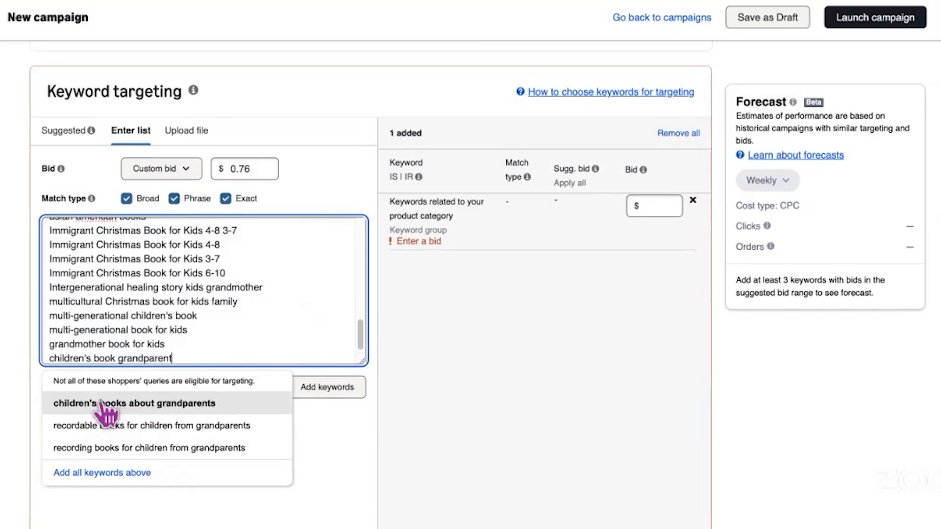
{"action": "left_click", "coordinate": [176, 404]}
{"action": "left_click", "coordinate": [260, 358]}
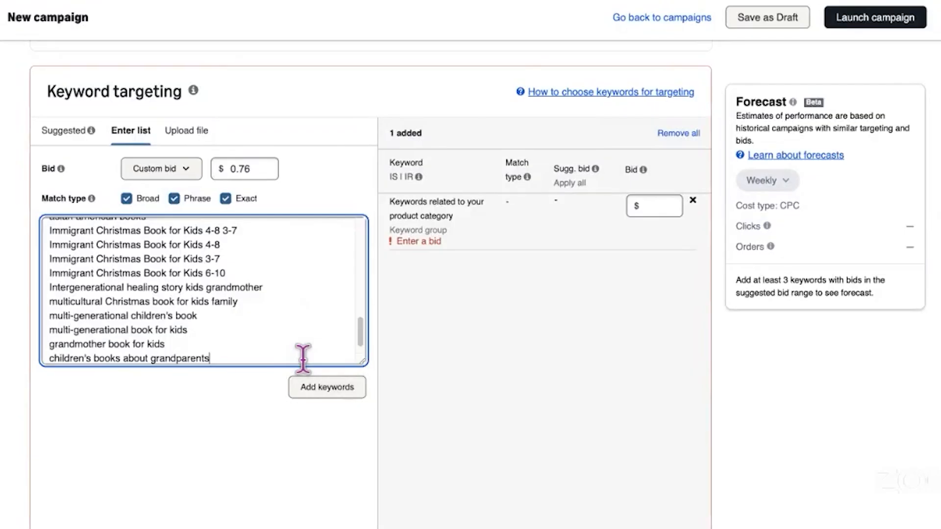
{"action": "key", "text": "Return"}
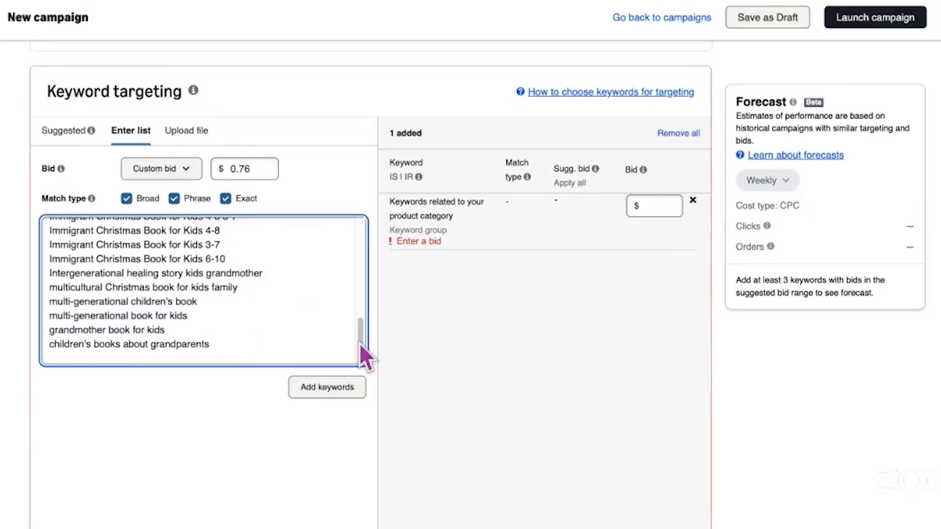
- Insert the keywords "kids book about inclusion" and "kids book about belonging" below "Children's book about inclusion"
{"action": "left_click_drag", "start_coordinate": [365, 336], "coordinate": [372, 220]}
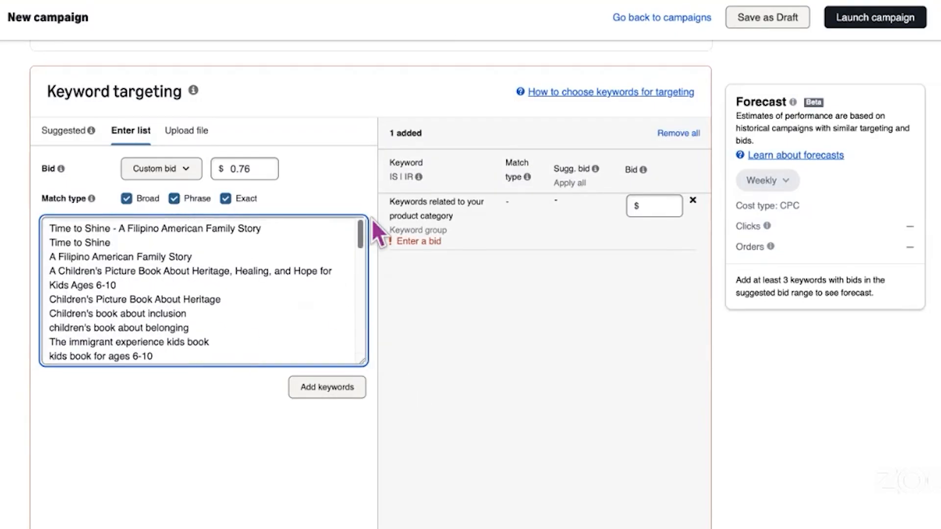
{"action": "scroll", "coordinate": [362, 256], "scroll_direction": "down", "scroll_amount": 3}
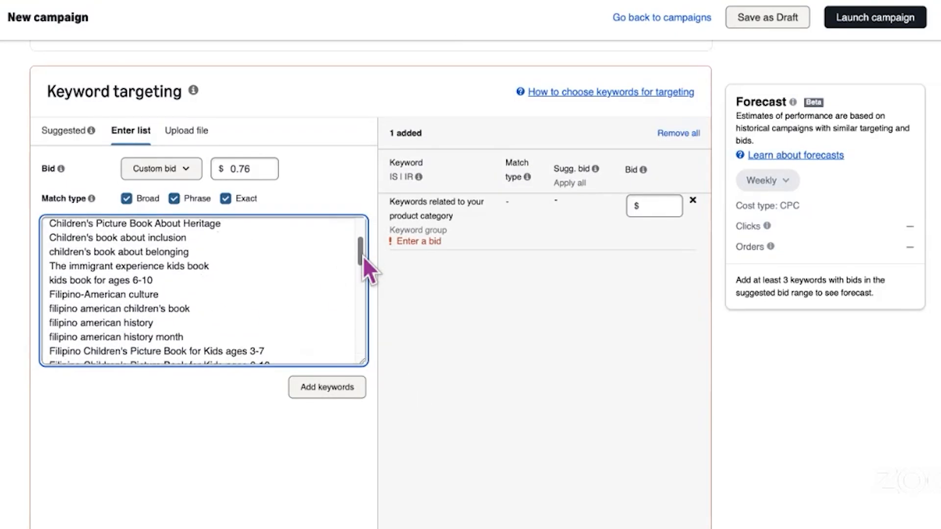
{"action": "scroll", "coordinate": [363, 252], "scroll_direction": "up", "scroll_amount": 3}
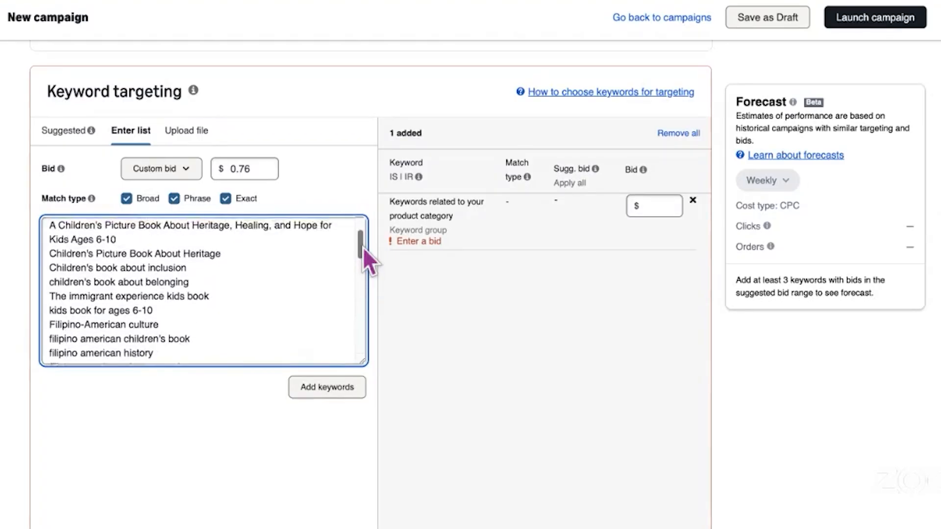
{"action": "left_click_drag", "start_coordinate": [192, 281], "coordinate": [46, 282]}
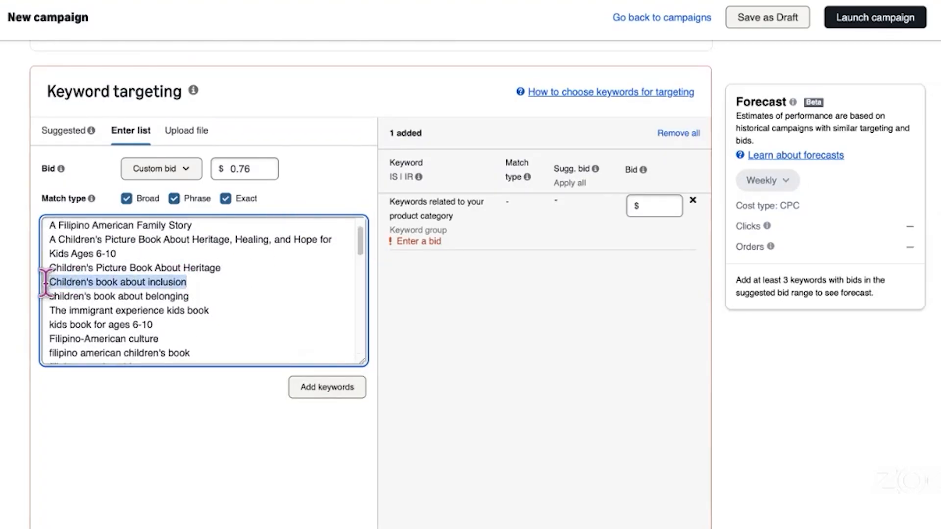
{"action": "left_click", "coordinate": [205, 280]}
{"action": "key", "text": "Return"}
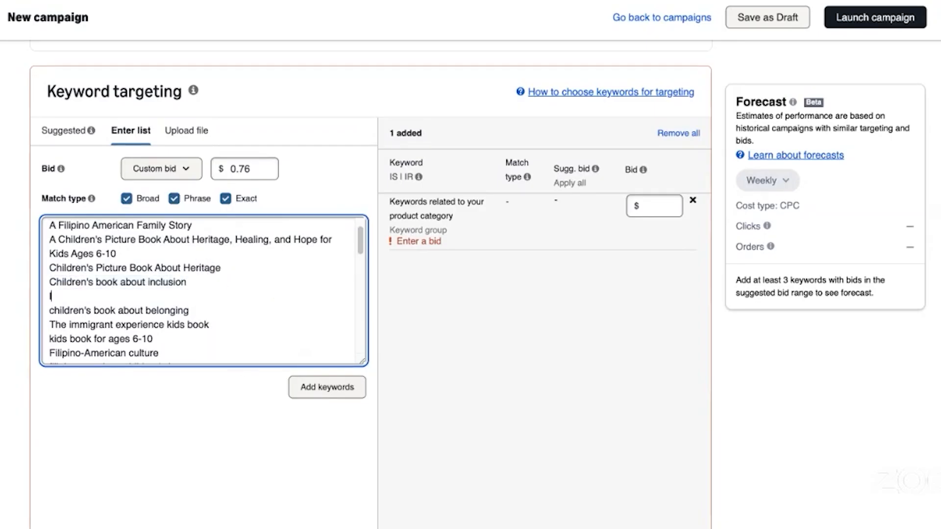
{"action": "type", "text": "kids book about inclusion"}
{"action": "key", "text": "Return"}
{"action": "type", "text": "kids book about belonging"}
{"action": "key", "text": "Return"}
- Add the keywords "kids book about assimilation" and "colonial mentality immigrant" below "kids book about belonging"
{"action": "type", "text": "kids book ab"}
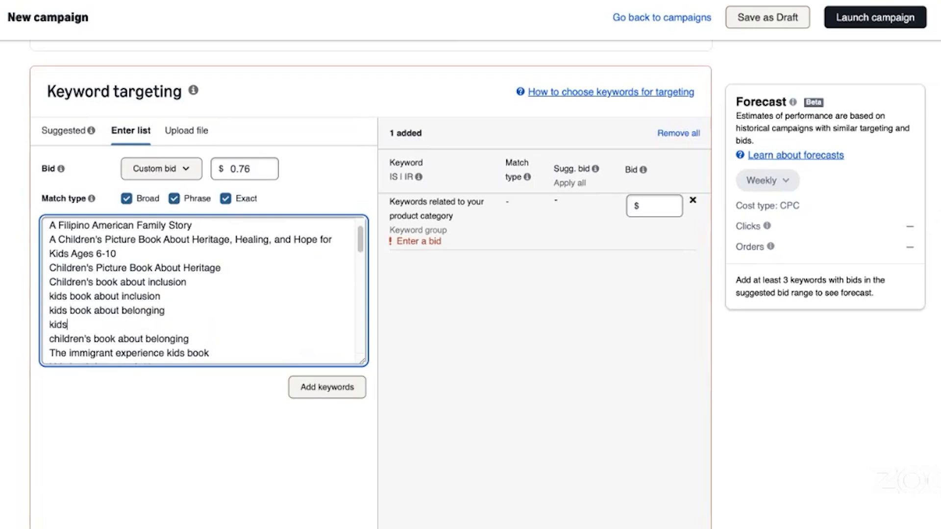
{"action": "type", "text": "out assimil"}
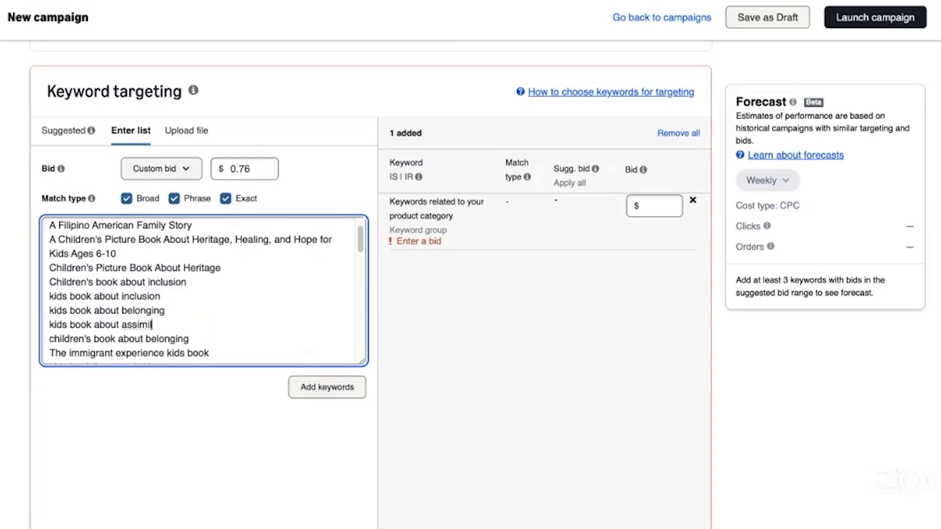
{"action": "key", "text": "BackSpace"}
{"action": "key", "text": "BackSpace"}
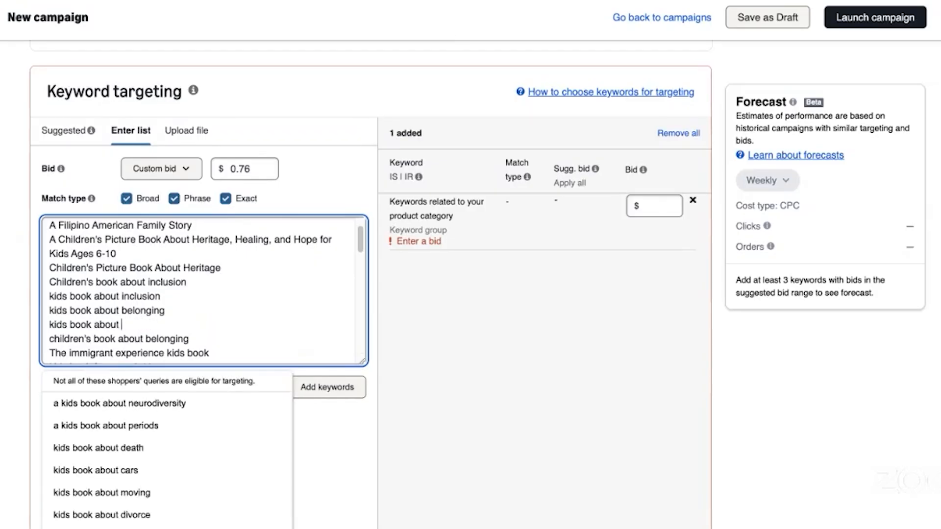
{"action": "type", "text": "as"}
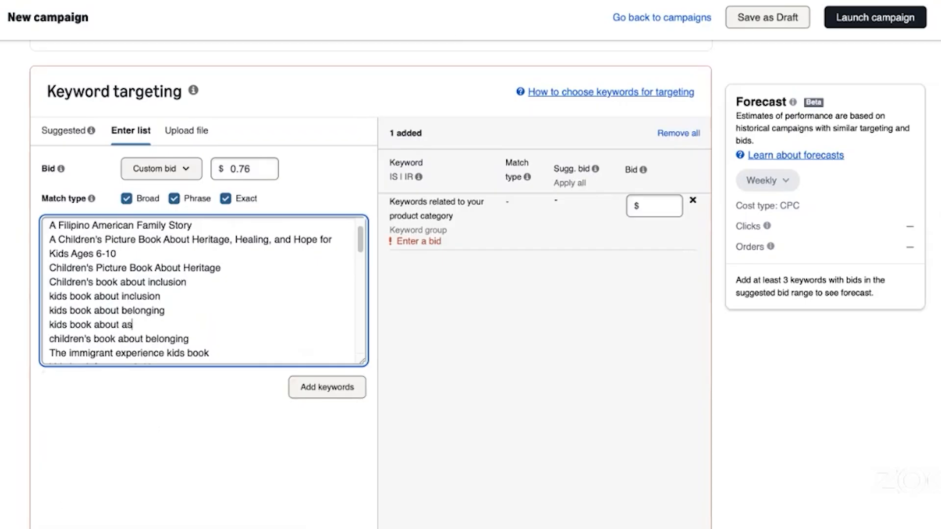
{"action": "type", "text": "similation"}
{"action": "key", "text": "Return"}
{"action": "type", "text": "colonial mentality immigrant"}
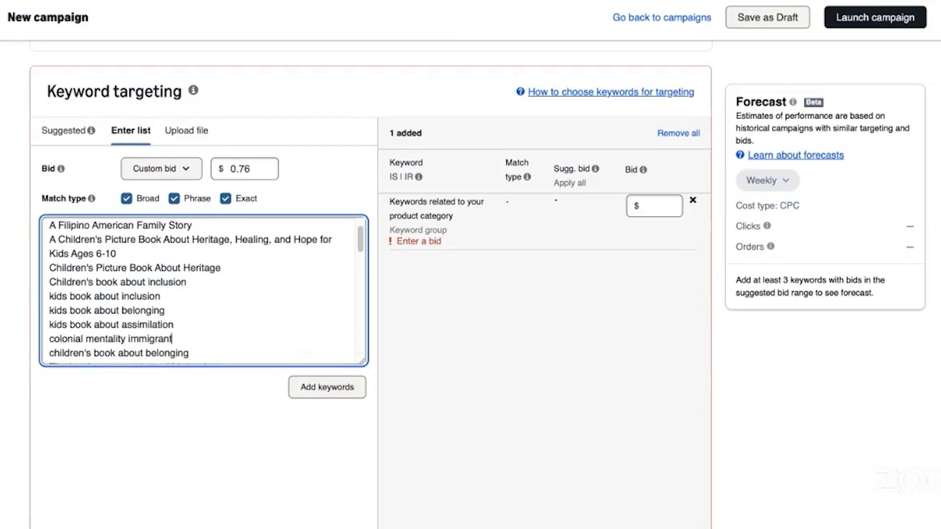
{"action": "key", "text": "Return"}
- Enter "stories about immigration for kids" below "colonial mentality immigrant" and reword it to "stories about filipino immigration"
{"action": "type", "text": "immigration"}
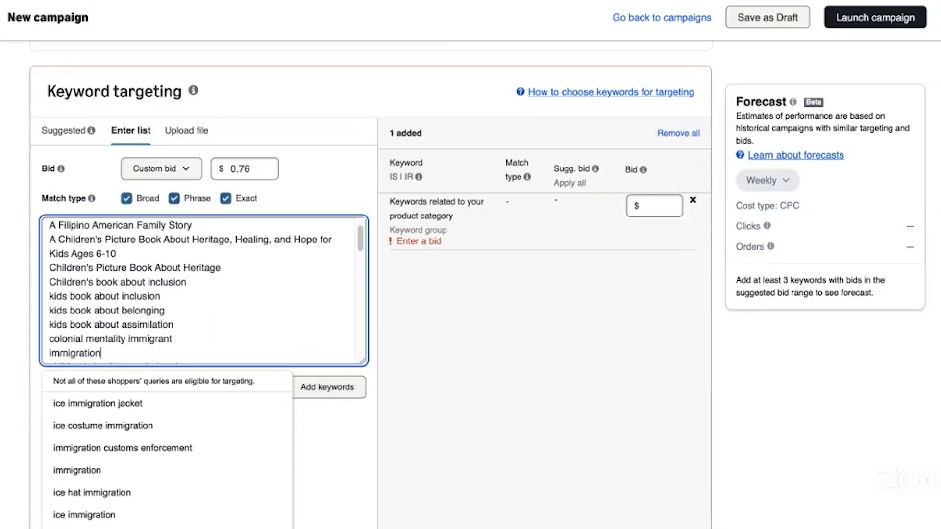
{"action": "left_click", "coordinate": [290, 280]}
{"action": "scroll", "coordinate": [290, 280], "scroll_direction": "down", "scroll_amount": 2}
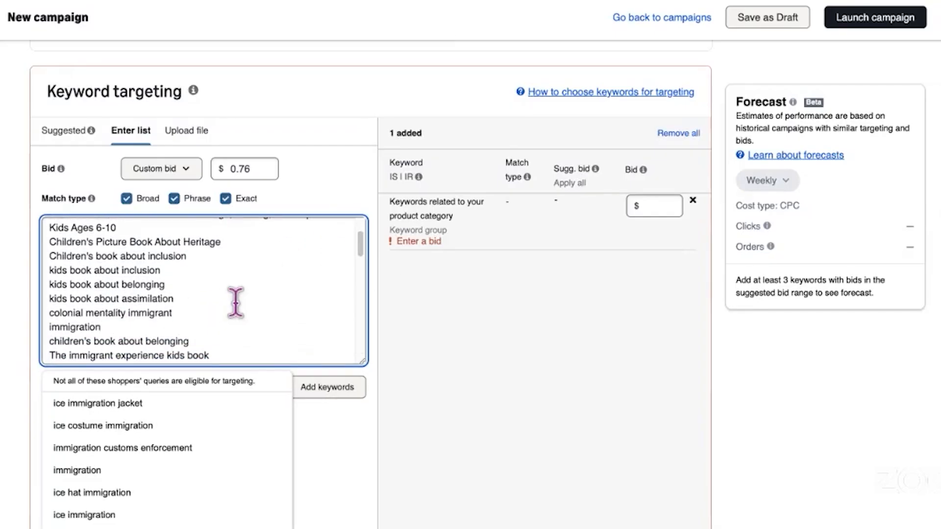
{"action": "left_click_drag", "start_coordinate": [101, 327], "coordinate": [50, 327]}
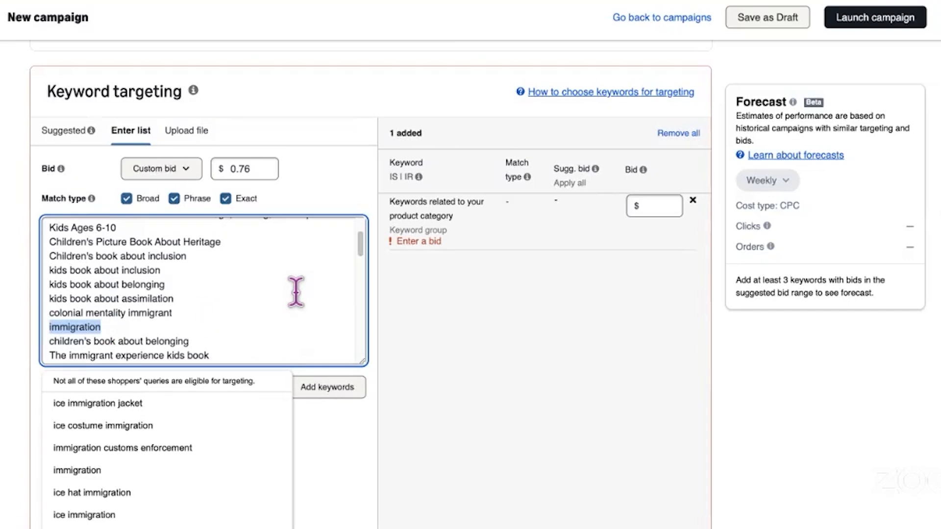
{"action": "type", "text": "s"}
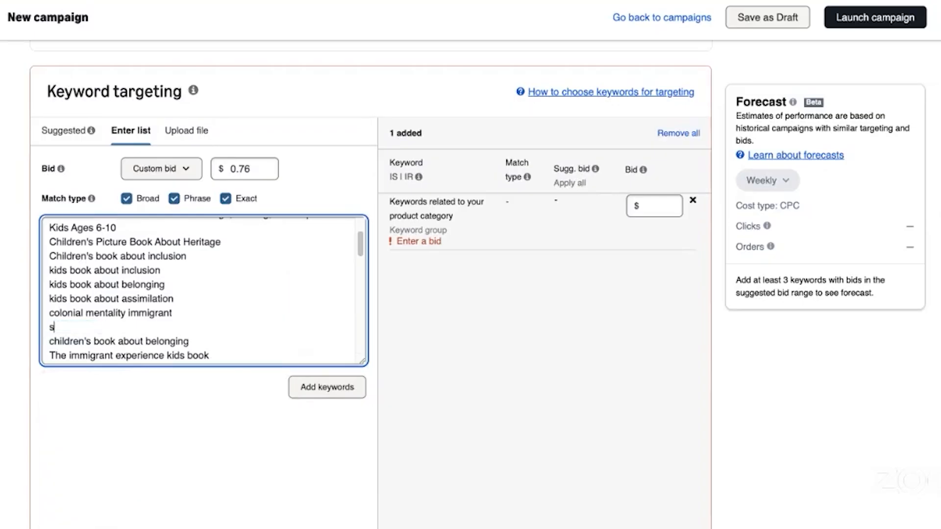
{"action": "type", "text": "tories about immigration for kids"}
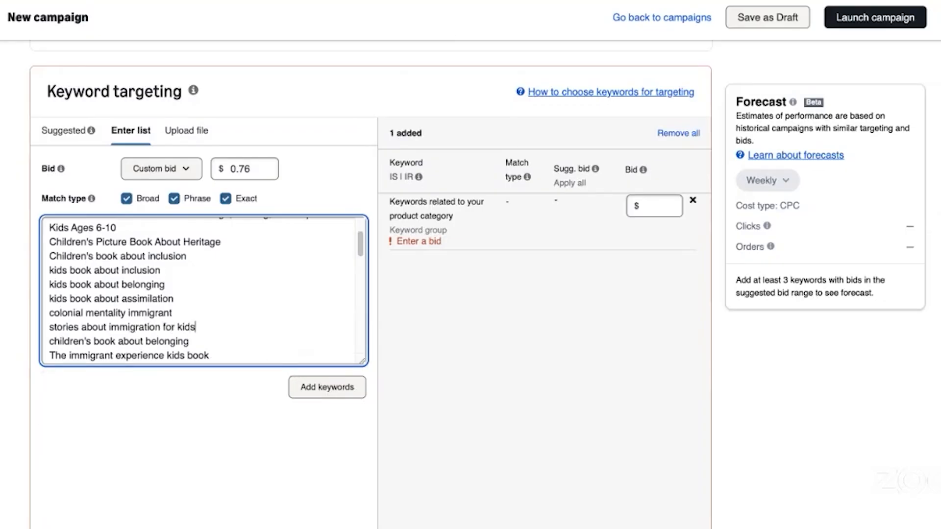
{"action": "left_click_drag", "start_coordinate": [107, 327], "coordinate": [210, 326]}
{"action": "key", "text": "BackSpace"}
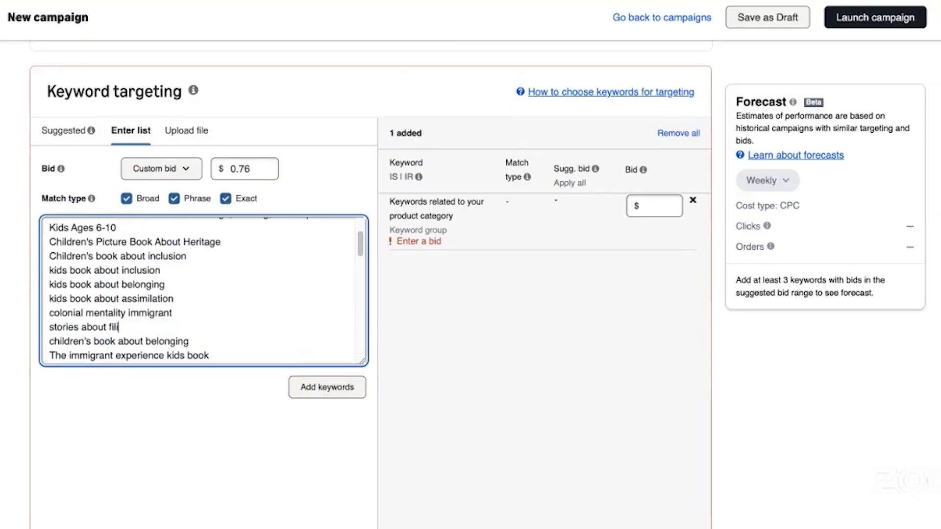
{"action": "type", "text": "filipino immigration"}
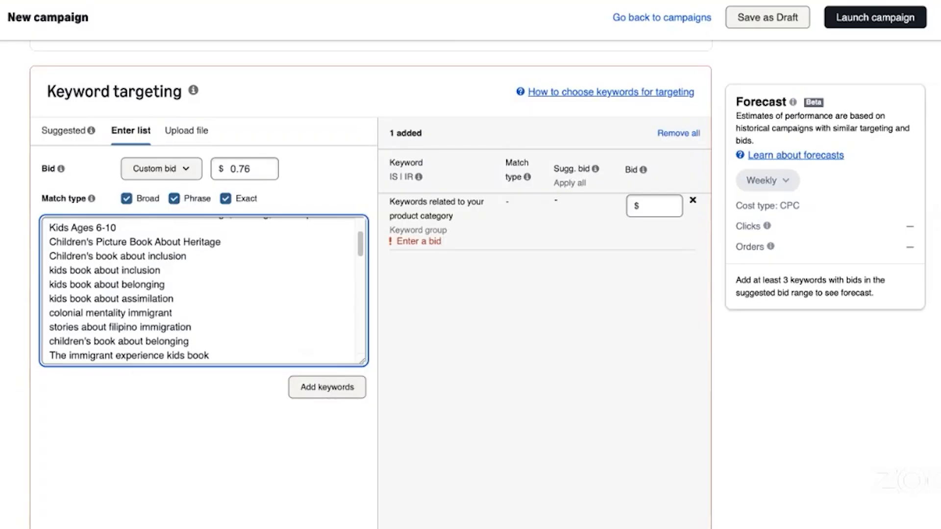
- Insert the keyword "celebrating Filippino culture" on a new line below "Filipino-American culture"
{"action": "scroll", "coordinate": [251, 290], "scroll_direction": "down", "scroll_amount": 3}
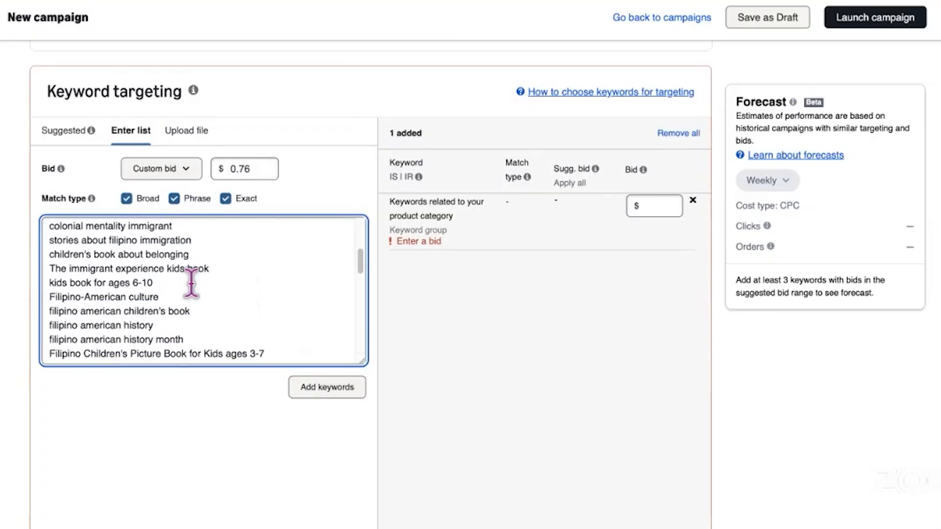
{"action": "left_click", "coordinate": [263, 295]}
{"action": "scroll", "coordinate": [279, 294], "scroll_direction": "down", "scroll_amount": 1}
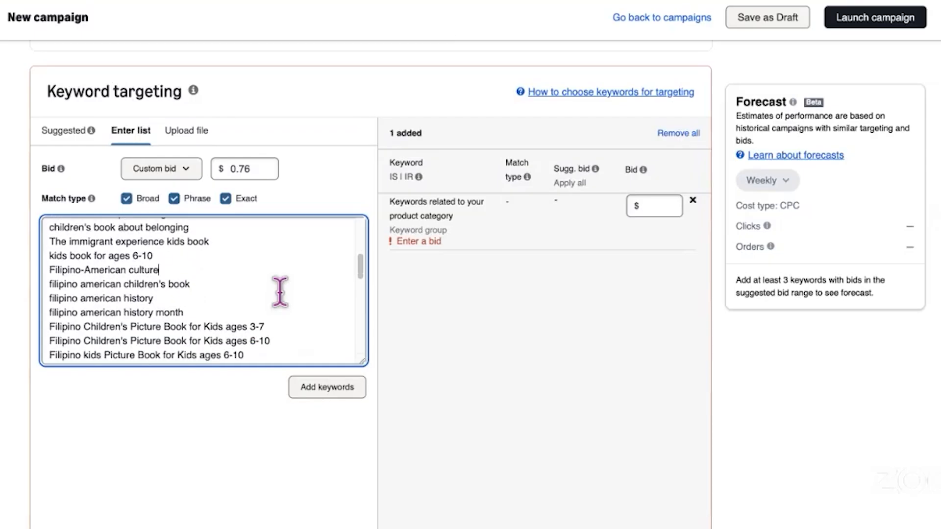
{"action": "left_click_drag", "start_coordinate": [179, 274], "coordinate": [42, 269]}
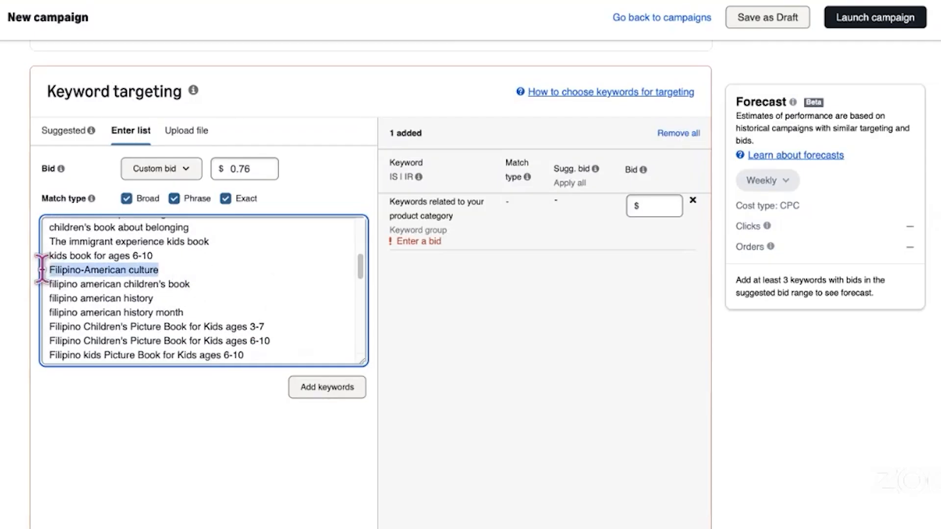
{"action": "left_click", "coordinate": [264, 277]}
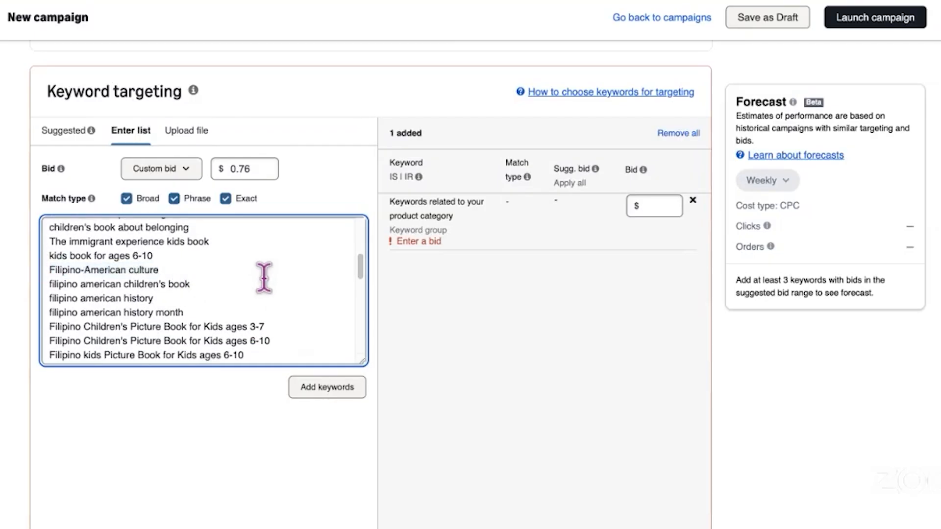
{"action": "key", "text": "Return"}
{"action": "type", "text": "de"}
{"action": "type", "text": "lebrati"}
{"action": "type", "text": "ng "}
{"action": "type", "text": "Fipino cul"}
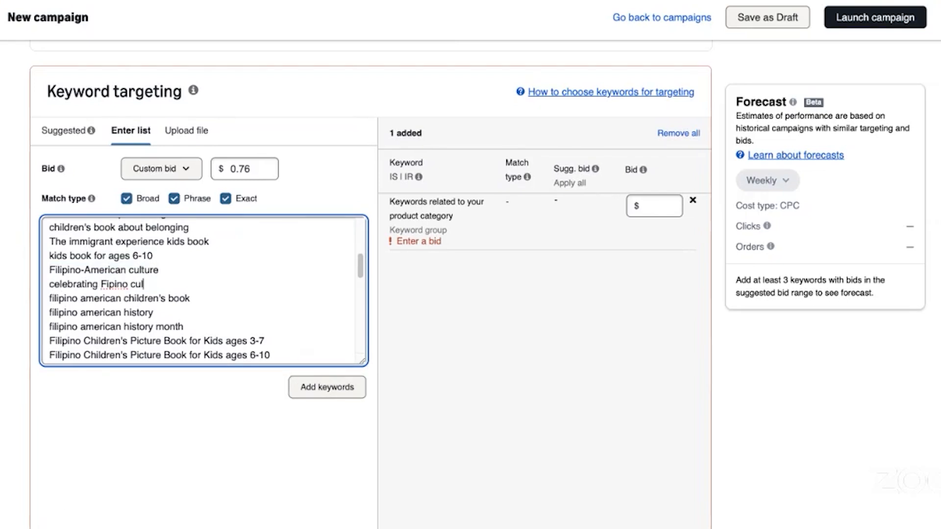
{"action": "key", "text": "BackSpace"}
{"action": "key", "text": "BackSpace"}
{"action": "key", "text": "BackSpace"}
{"action": "key", "text": "BackSpace"}
{"action": "key", "text": "BackSpace"}
{"action": "key", "text": "BackSpace"}
{"action": "type", "text": "lippino culture"}
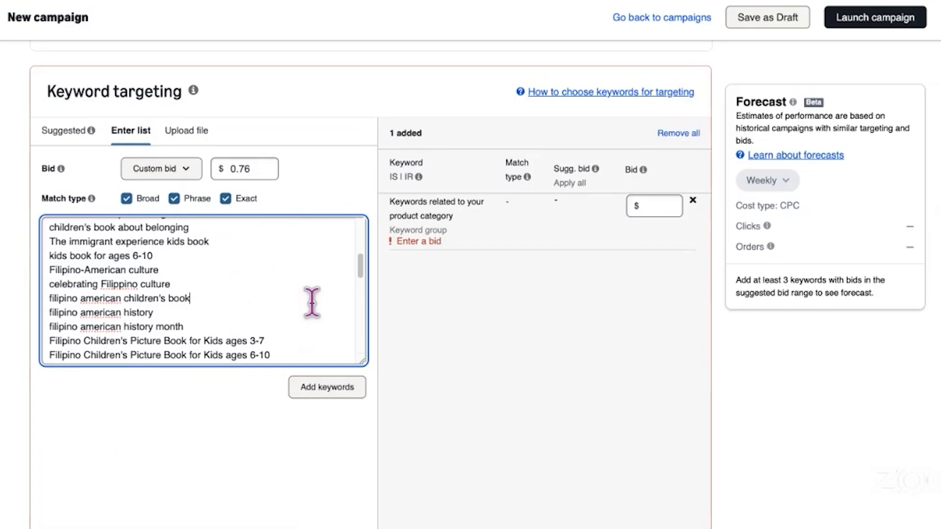
- Insert the keyword "christmas traditions phillipines" on a new line below "celebrating christmas filipino Philippines"
{"action": "scroll", "coordinate": [311, 298], "scroll_direction": "down", "scroll_amount": 5}
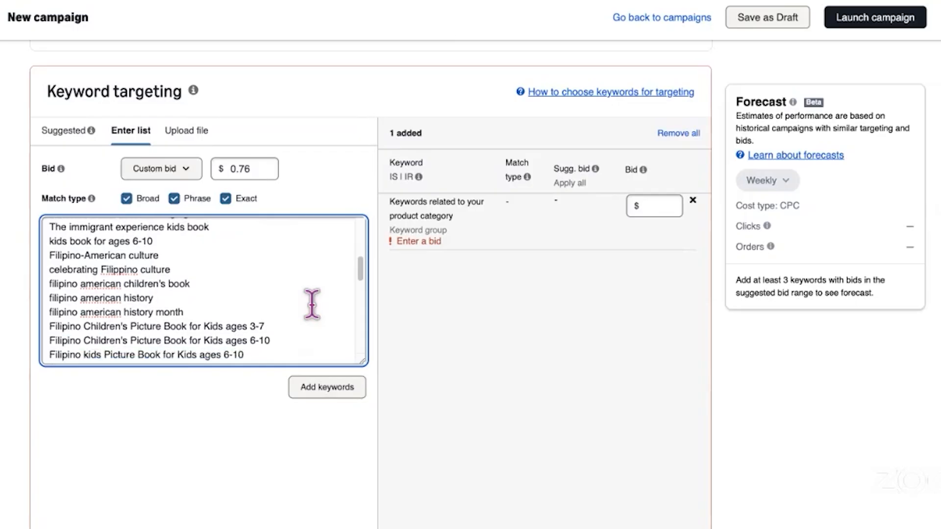
{"action": "scroll", "coordinate": [259, 241], "scroll_direction": "up", "scroll_amount": 1}
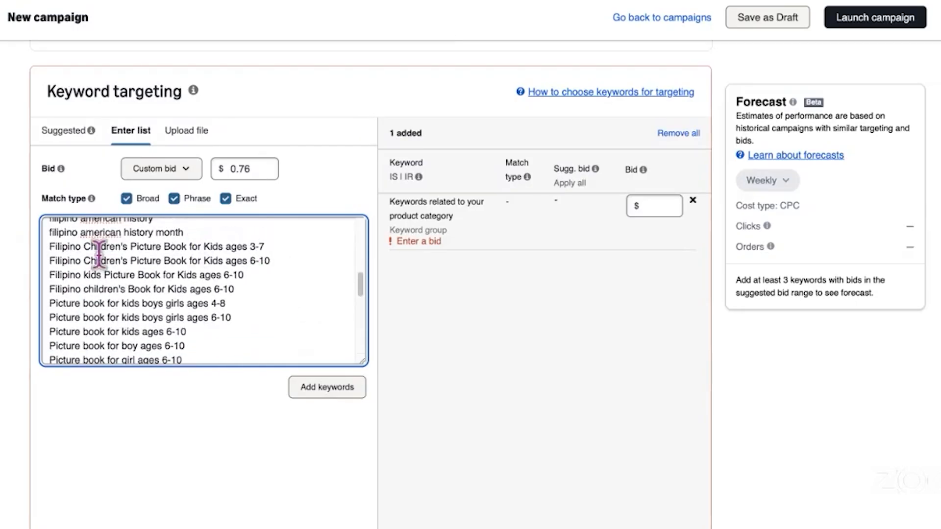
{"action": "scroll", "coordinate": [272, 265], "scroll_direction": "down", "scroll_amount": 2}
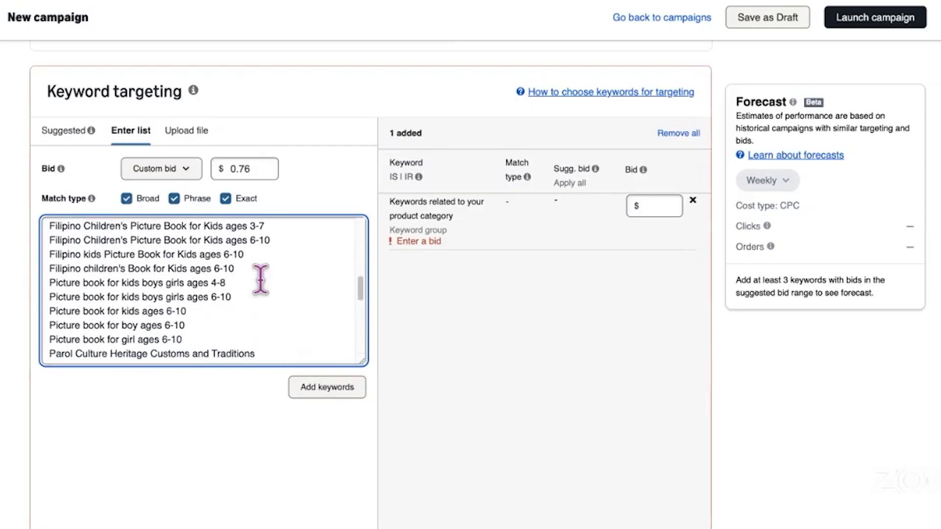
{"action": "scroll", "coordinate": [322, 269], "scroll_direction": "down", "scroll_amount": 2}
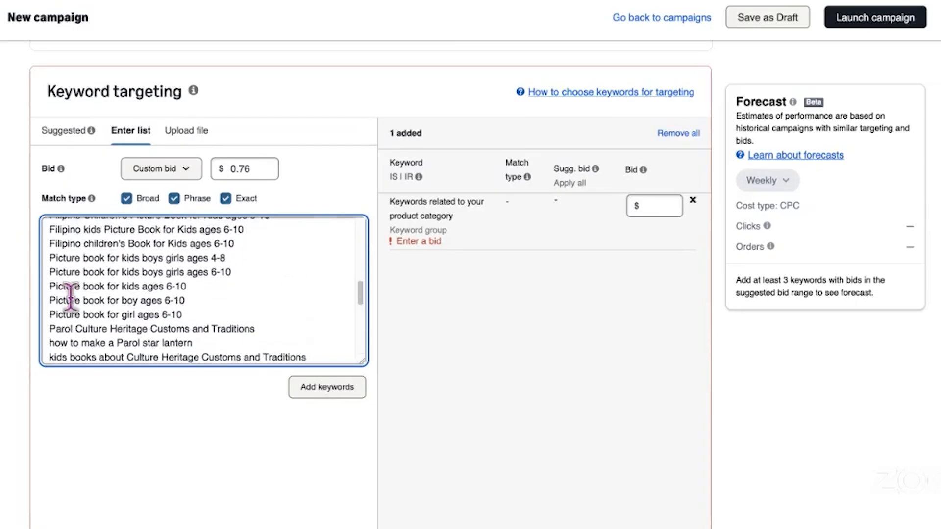
{"action": "scroll", "coordinate": [309, 281], "scroll_direction": "down", "scroll_amount": 3}
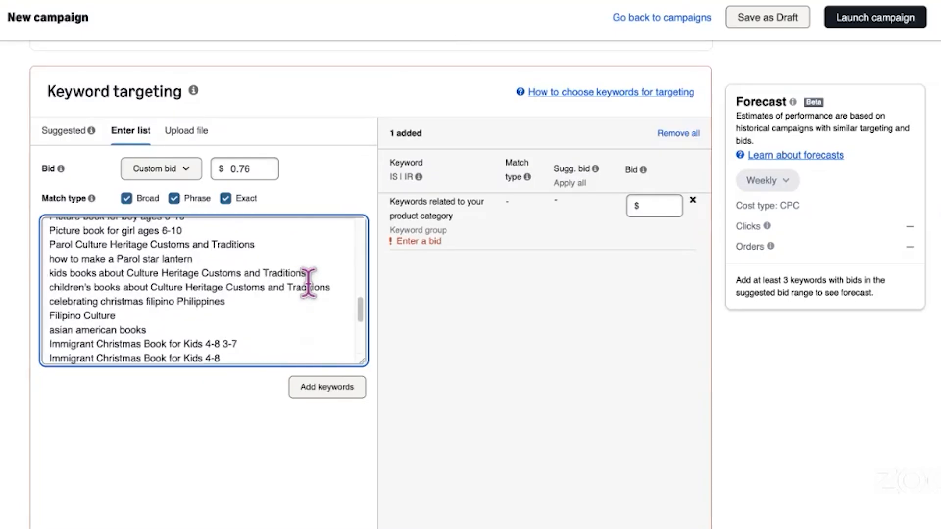
{"action": "scroll", "coordinate": [235, 282], "scroll_direction": "up", "scroll_amount": 1}
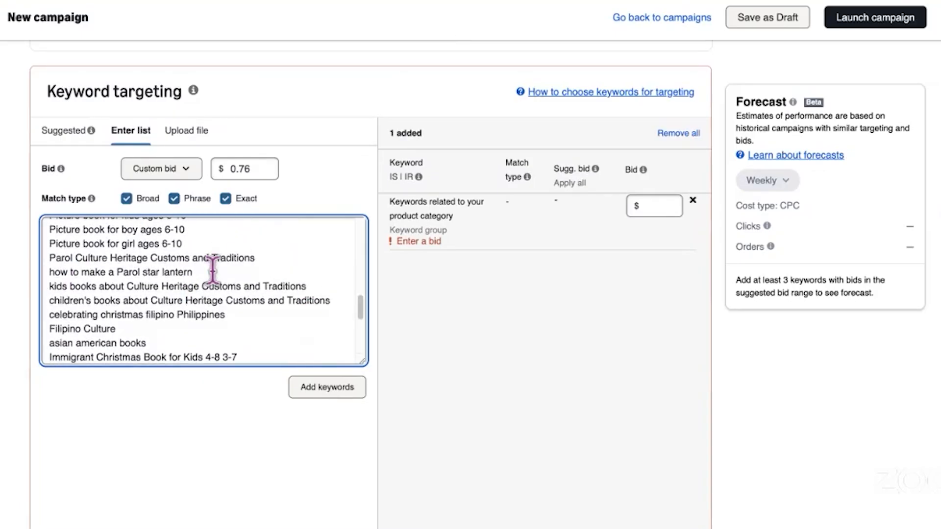
{"action": "scroll", "coordinate": [308, 310], "scroll_direction": "down", "scroll_amount": 2}
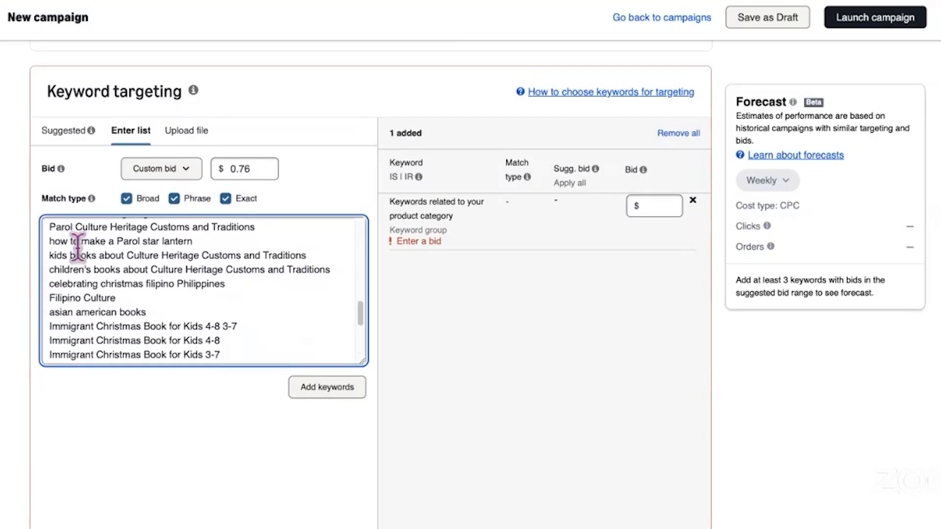
{"action": "left_click", "coordinate": [282, 278]}
{"action": "key", "text": "Return"}
{"action": "type", "text": "chris"}
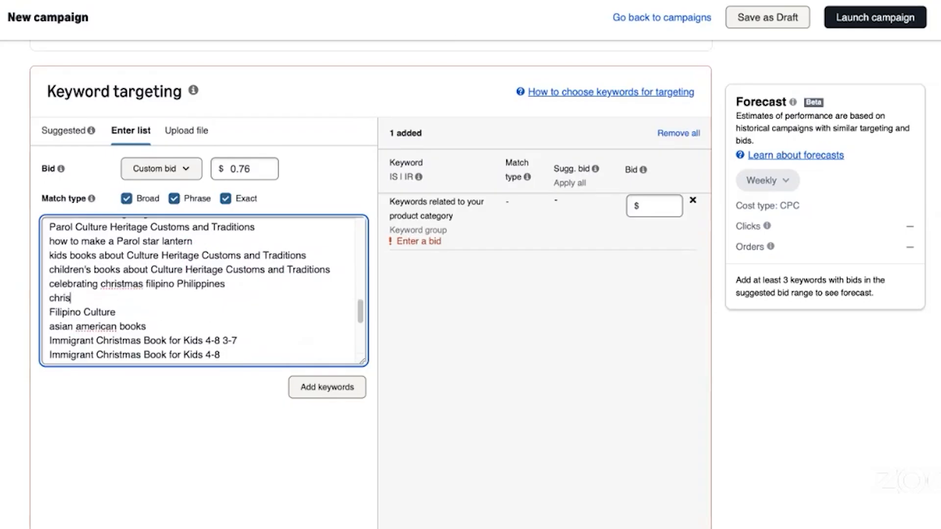
{"action": "type", "text": "tmas traditions phillipines"}
- Add the keyword "christmas traditions filipino american" on a new line below "christmas traditions phillipines"
{"action": "key", "text": "Return"}
{"action": "type", "text": "christma"}
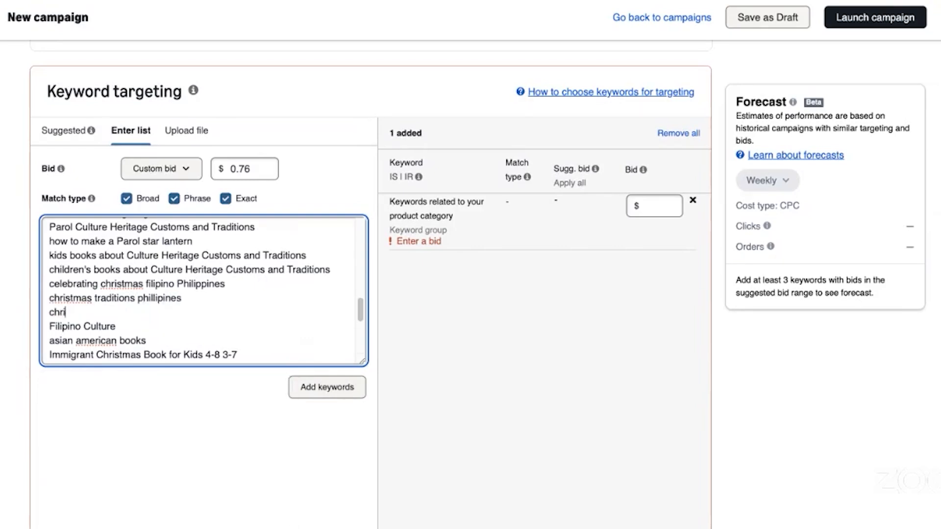
{"action": "type", "text": "s tradition"}
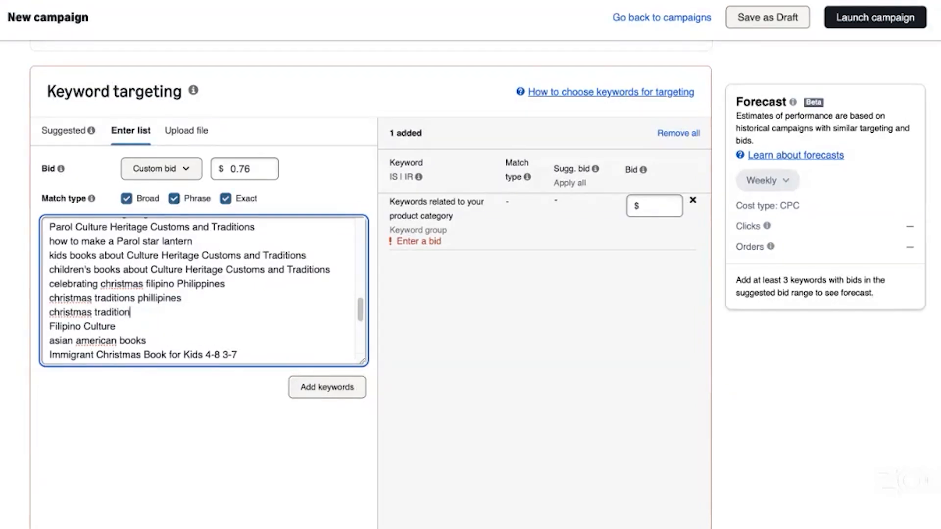
{"action": "type", "text": "s filipino american"}
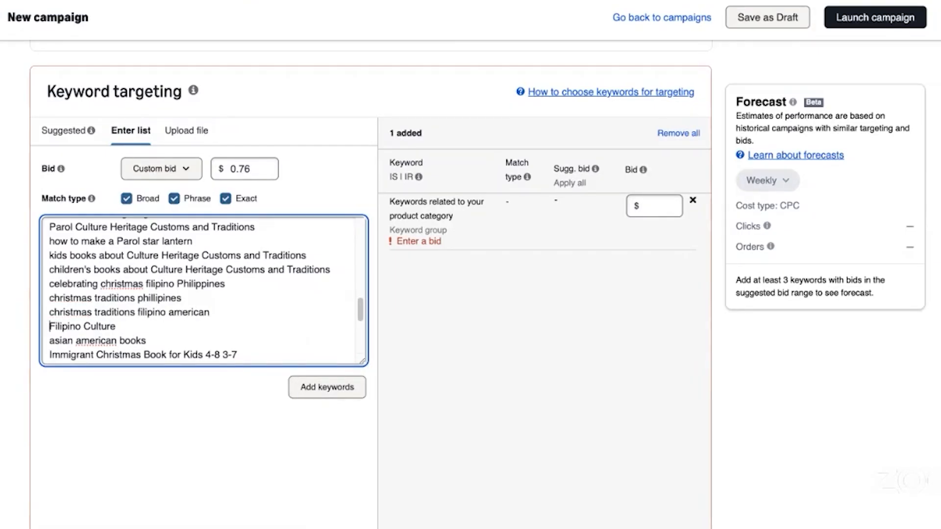
- Insert the keywords "Filipino American History Month" and "Filam history month" on separate lines below "asian american books"
{"action": "scroll", "coordinate": [267, 294], "scroll_direction": "down", "scroll_amount": 3}
{"action": "scroll", "coordinate": [117, 277], "scroll_direction": "up", "scroll_amount": 1}
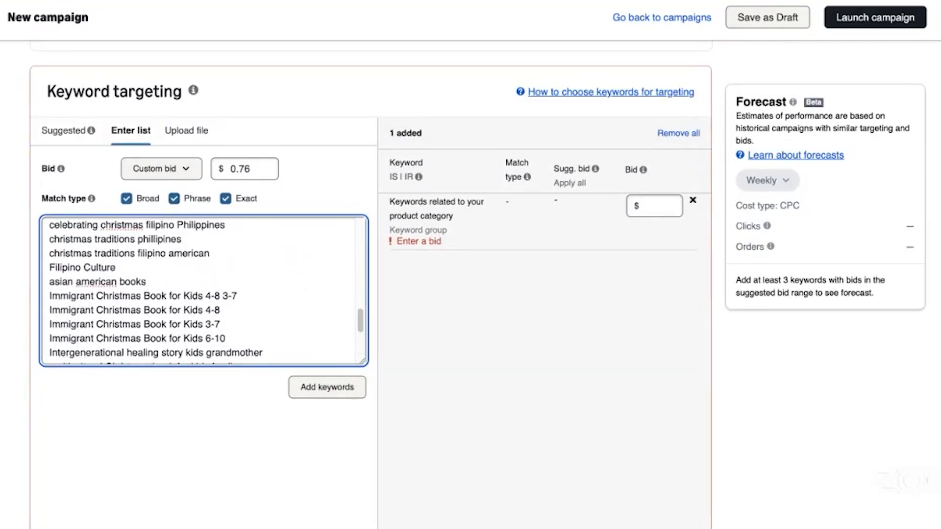
{"action": "key", "text": "Return"}
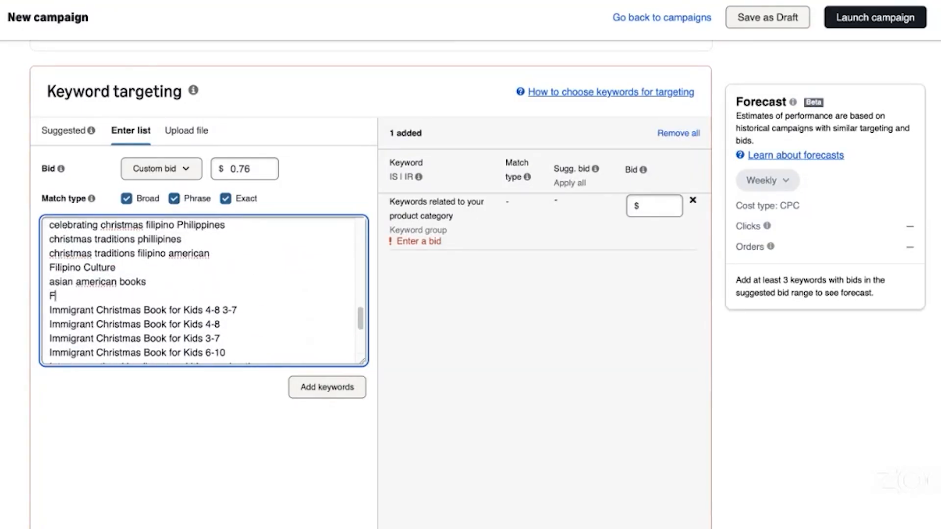
{"action": "type", "text": "Filipino American h"}
{"action": "type", "text": "istory Month"}
{"action": "key", "text": "Return"}
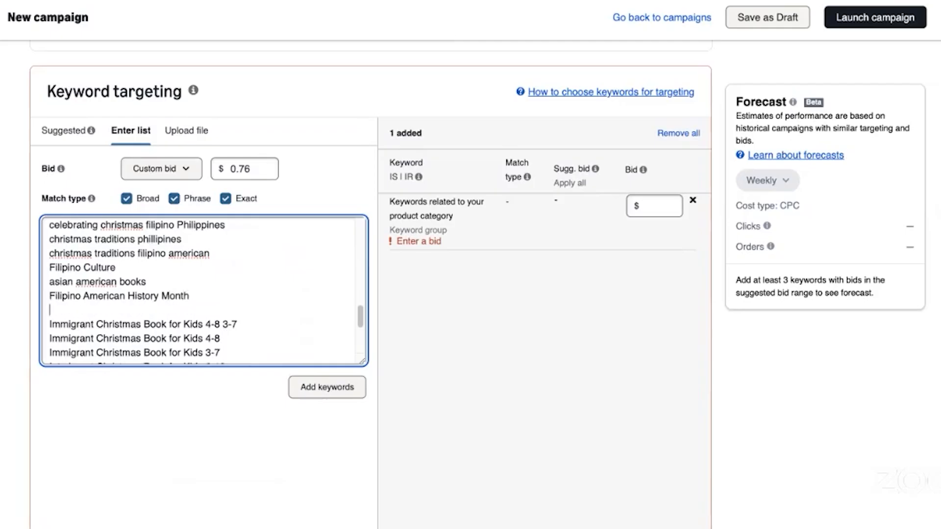
{"action": "type", "text": "Filam"}
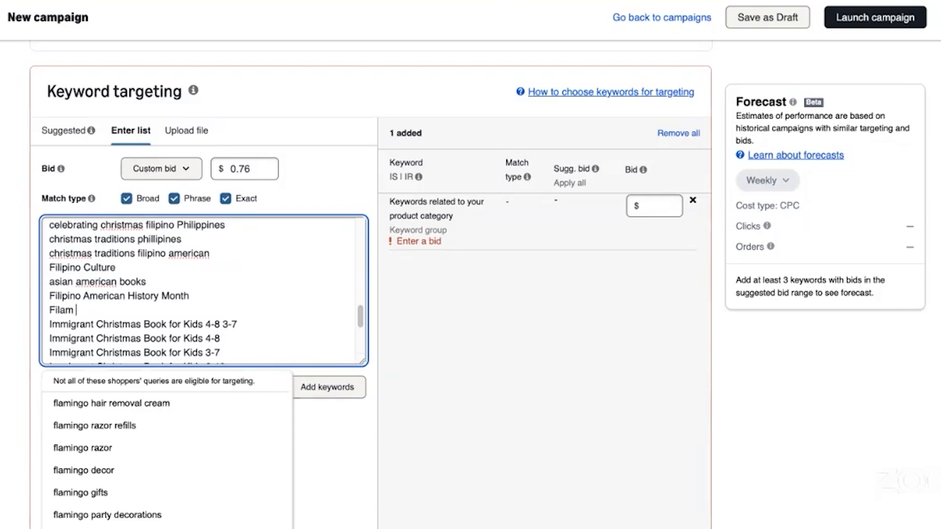
{"action": "type", "text": " history month"}
{"action": "key", "text": "Return"}
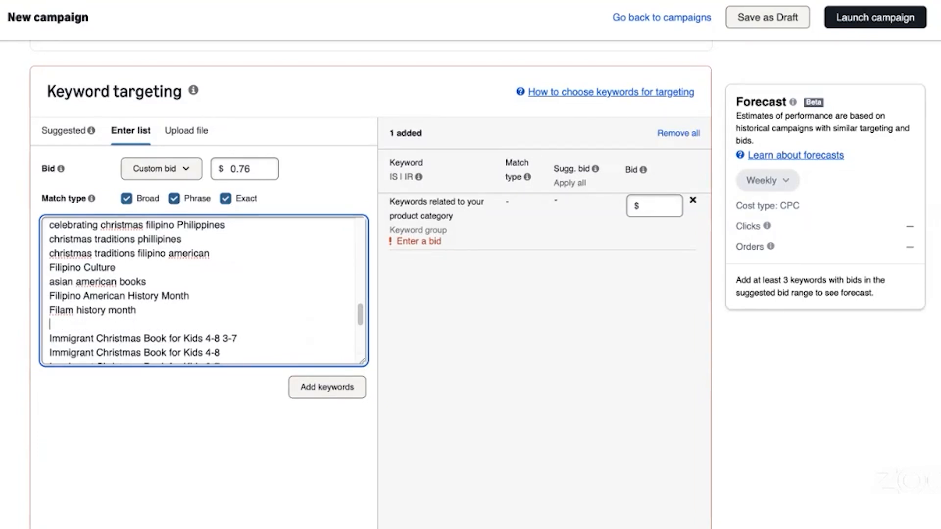
- Add the keywords "FAHM aapi books for kids" and "Asian American Pacific Islander Books" below "Filam history month"
{"action": "type", "text": "FAHM "}
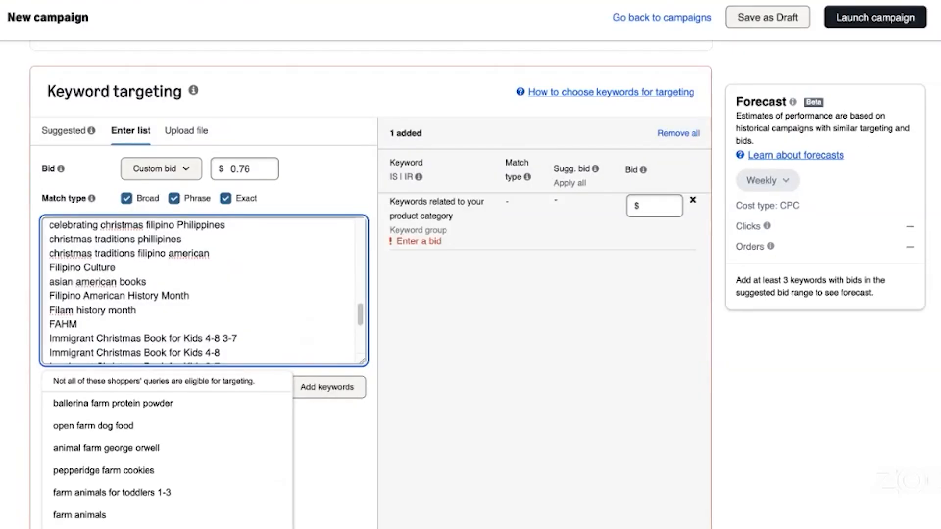
{"action": "type", "text": "aapi books"}
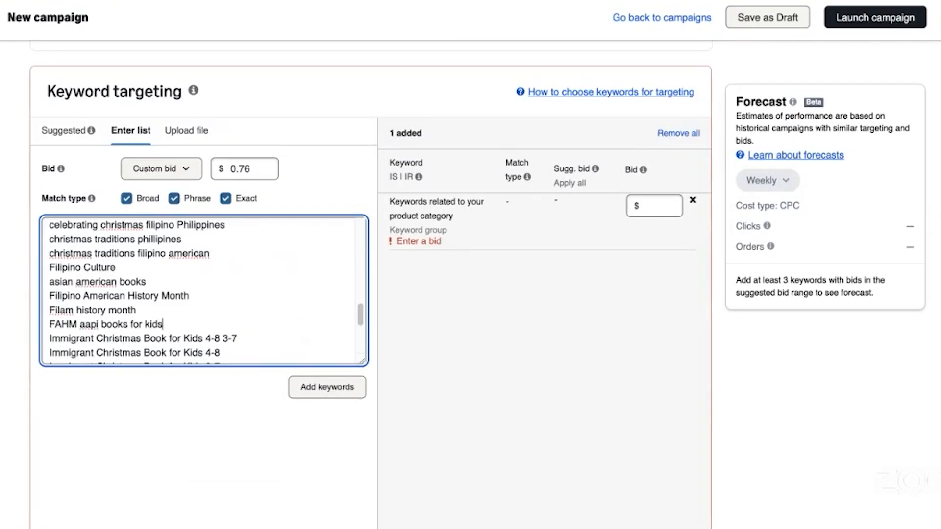
{"action": "type", "text": " for kids"}
{"action": "key", "text": "Return"}
{"action": "type", "text": "Asian American Pacific Islander Books"}
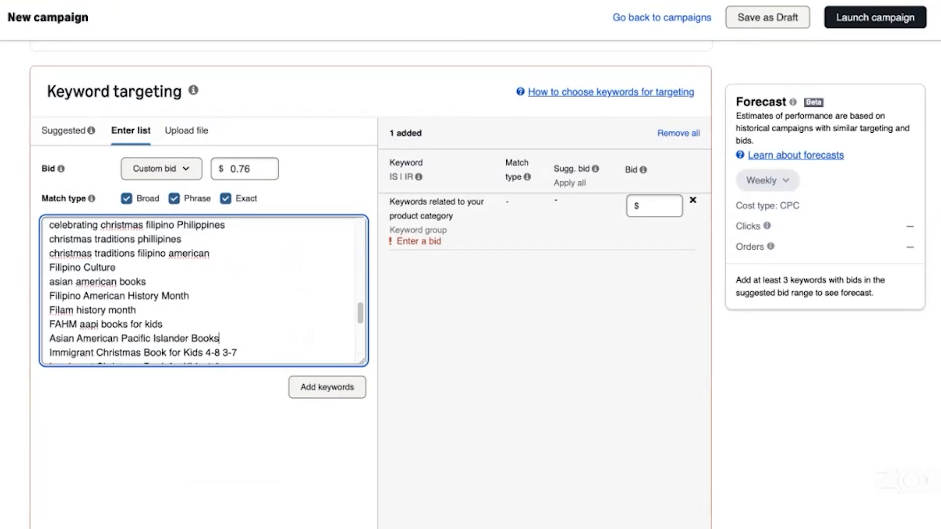
- Remove the "Keywords related to your product category" group from the targeting and add the entered keyword list to it
{"action": "left_click_drag", "start_coordinate": [360, 320], "coordinate": [360, 348]}
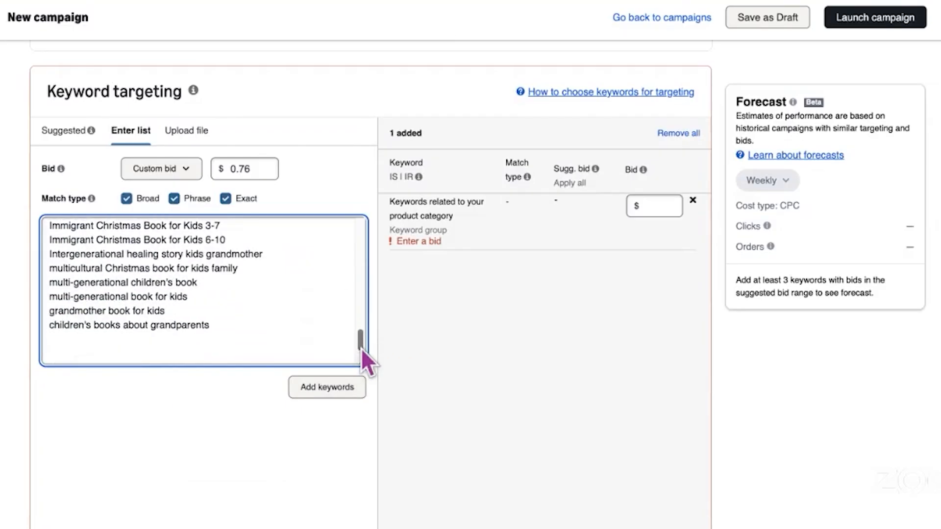
{"action": "left_click", "coordinate": [693, 201]}
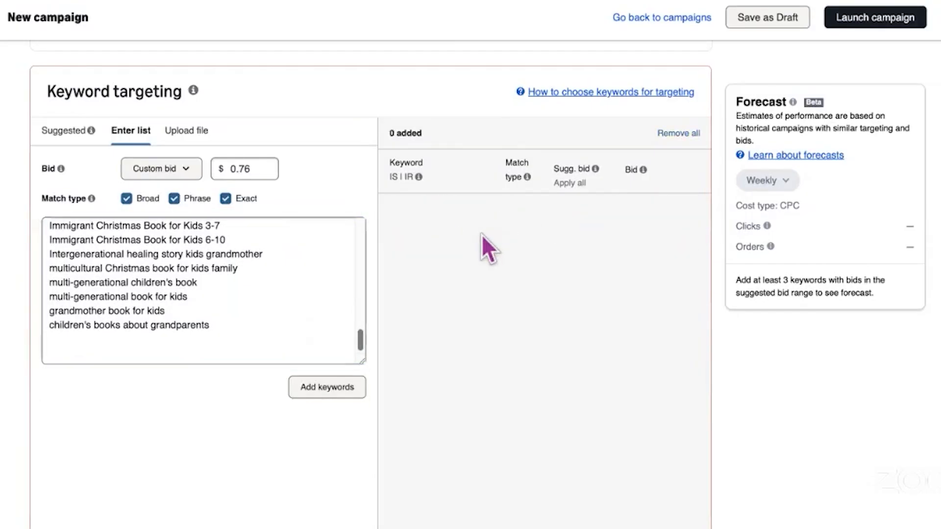
{"action": "left_click", "coordinate": [329, 391]}
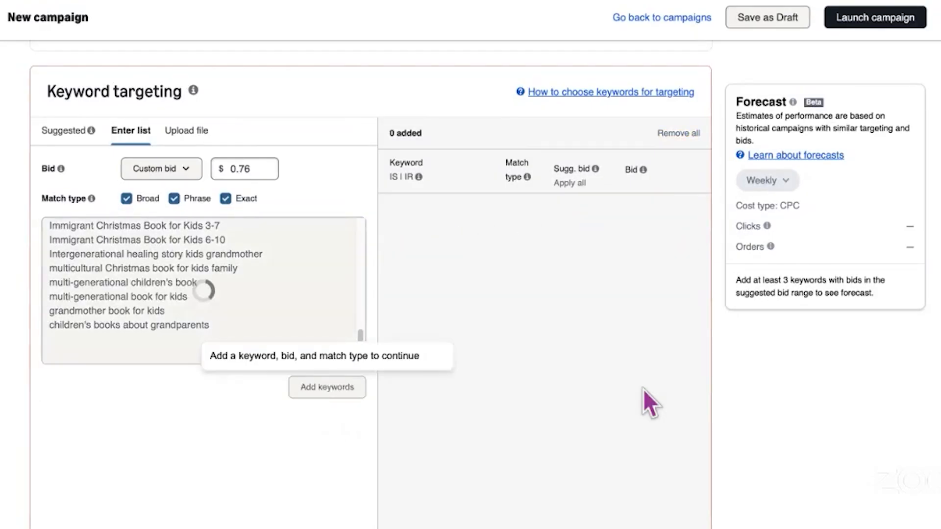
- Strip the dash, apostrophe, commas and hyphen from the rejected "time to shine" and "a children's picture book… ages 6-10" keywords
{"action": "double_click", "coordinate": [109, 230]}
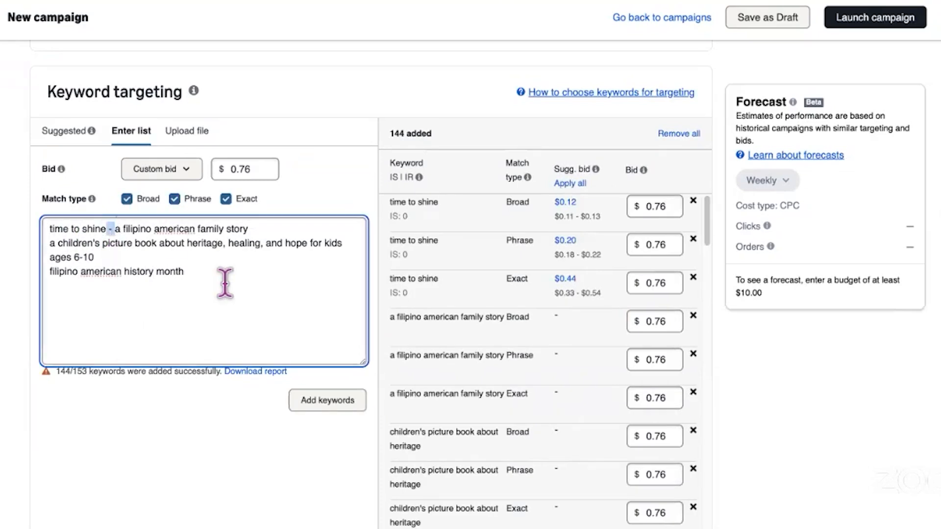
{"action": "key", "text": "BackSpace"}
{"action": "left_click", "coordinate": [94, 243]}
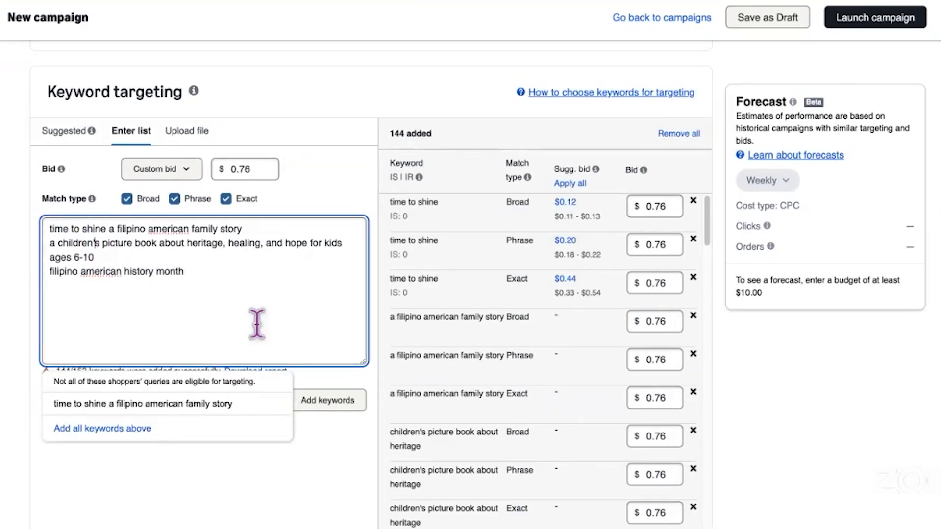
{"action": "key", "text": "BackSpace"}
{"action": "key", "text": "BackSpace"}
{"action": "left_click", "coordinate": [258, 245]}
{"action": "key", "text": "BackSpace"}
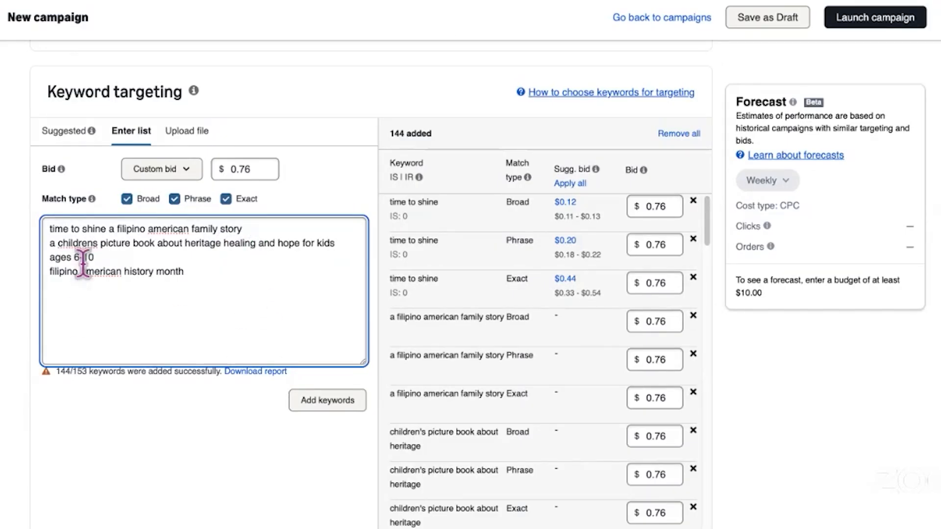
{"action": "key", "text": "BackSpace"}
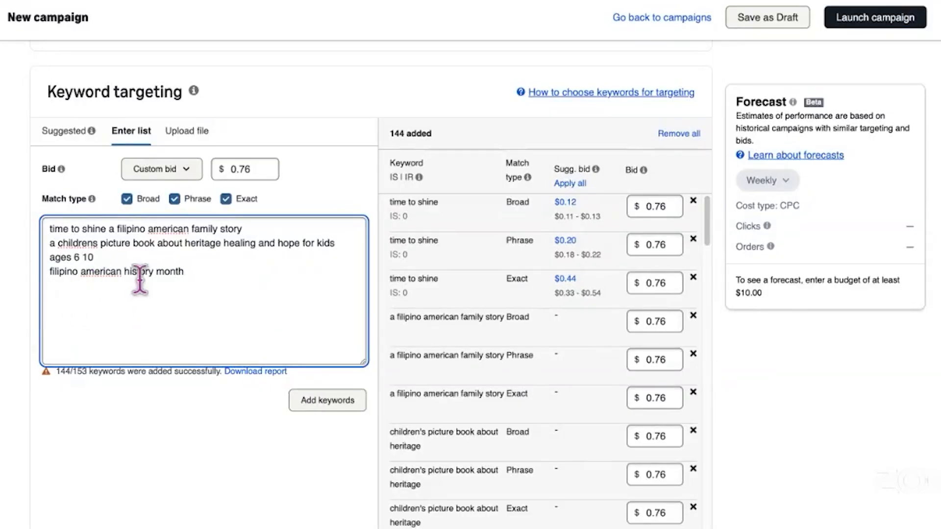
- Submit the corrected keywords to the targeting and clear the leftover ones from the entry list
{"action": "left_click", "coordinate": [323, 400]}
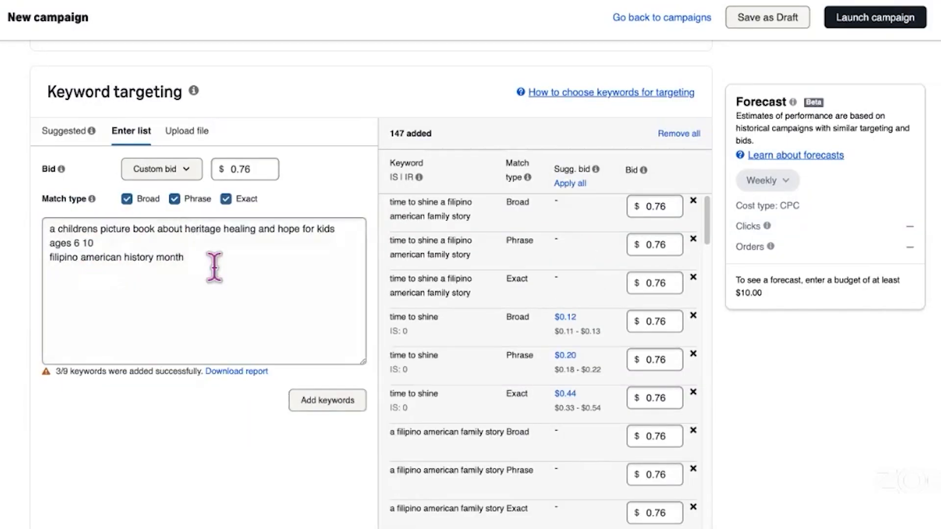
{"action": "left_click_drag", "start_coordinate": [214, 267], "coordinate": [47, 227]}
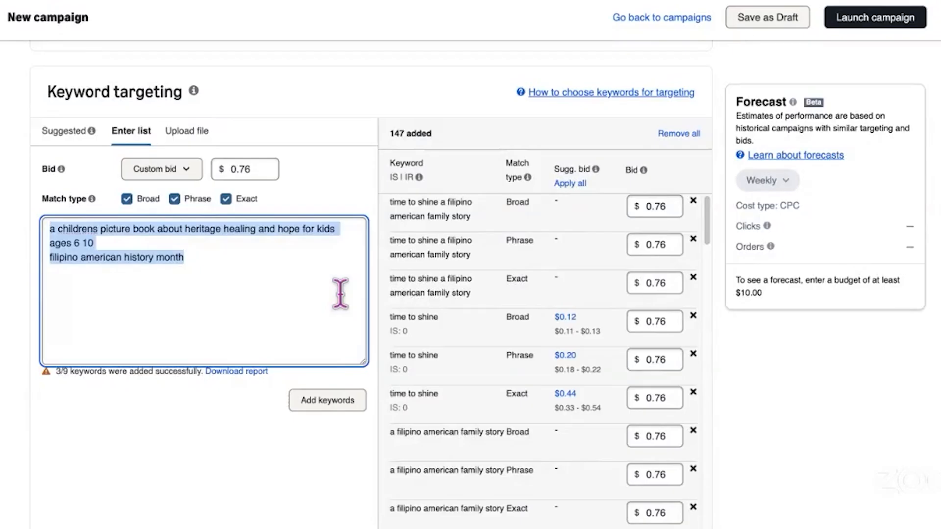
{"action": "key", "text": "BackSpace"}
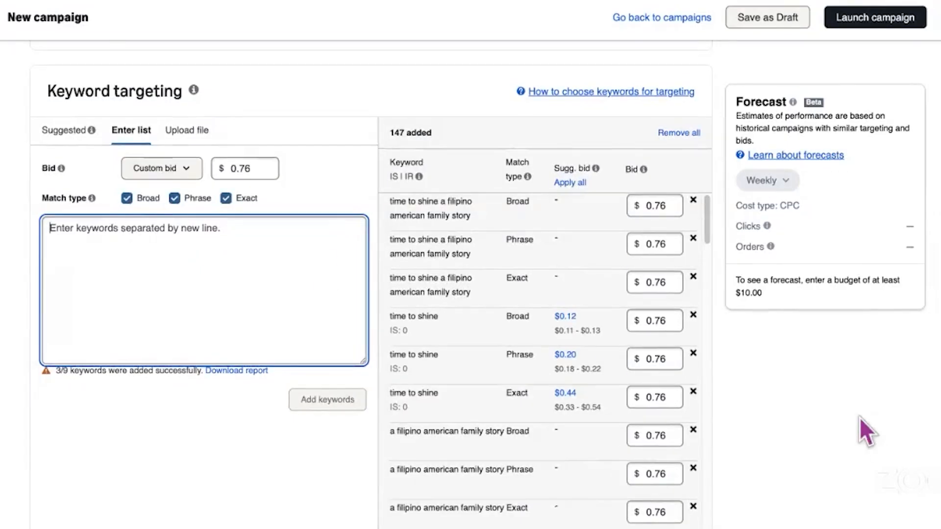
- Switch from the ad's empty custom text to the Authorpreneur.ai chat in ChatGPT and find the Educator Expansion ad lines
{"action": "scroll", "coordinate": [865, 431], "scroll_direction": "down", "scroll_amount": 4}
{"action": "scroll", "coordinate": [859, 418], "scroll_direction": "down", "scroll_amount": 5}
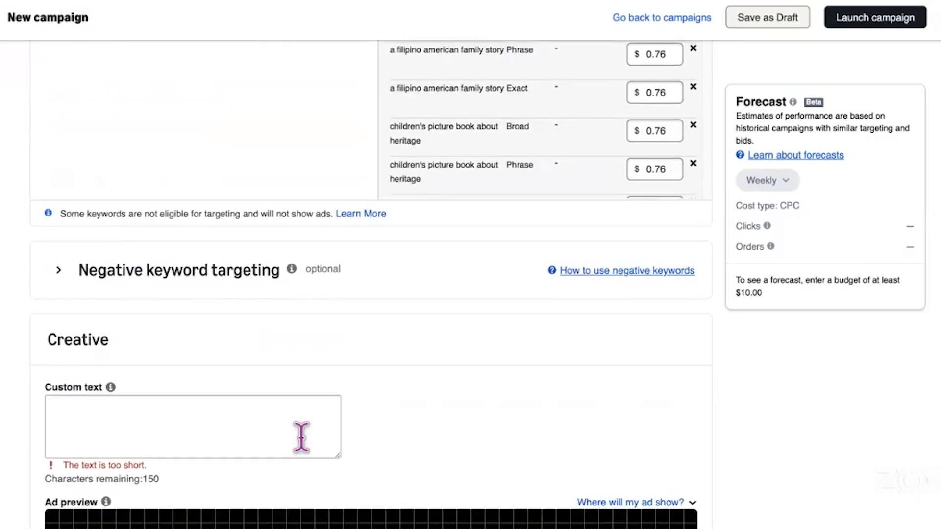
{"action": "left_click", "coordinate": [65, 437]}
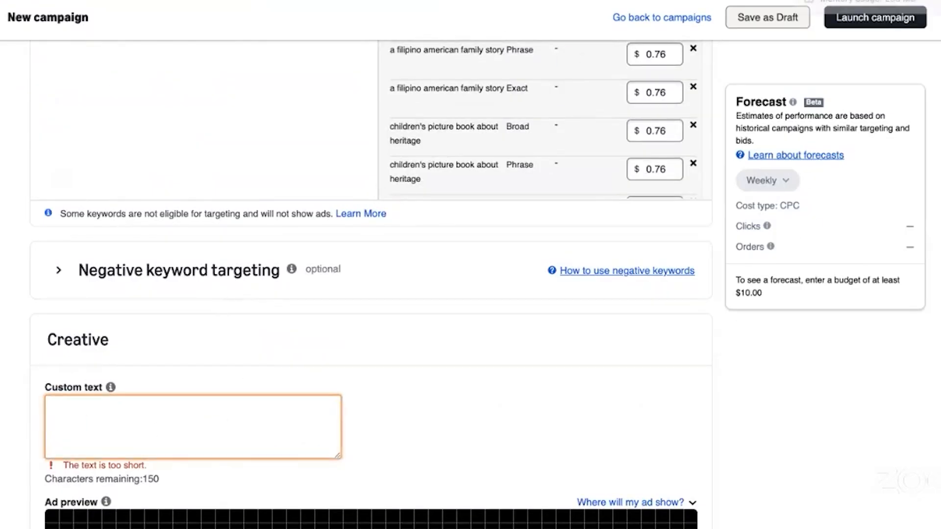
{"action": "left_click", "coordinate": [857, 1]}
{"action": "scroll", "coordinate": [808, 214], "scroll_direction": "up", "scroll_amount": 5}
{"action": "scroll", "coordinate": [828, 280], "scroll_direction": "down", "scroll_amount": 4}
{"action": "left_click_drag", "start_coordinate": [344, 279], "coordinate": [787, 280]}
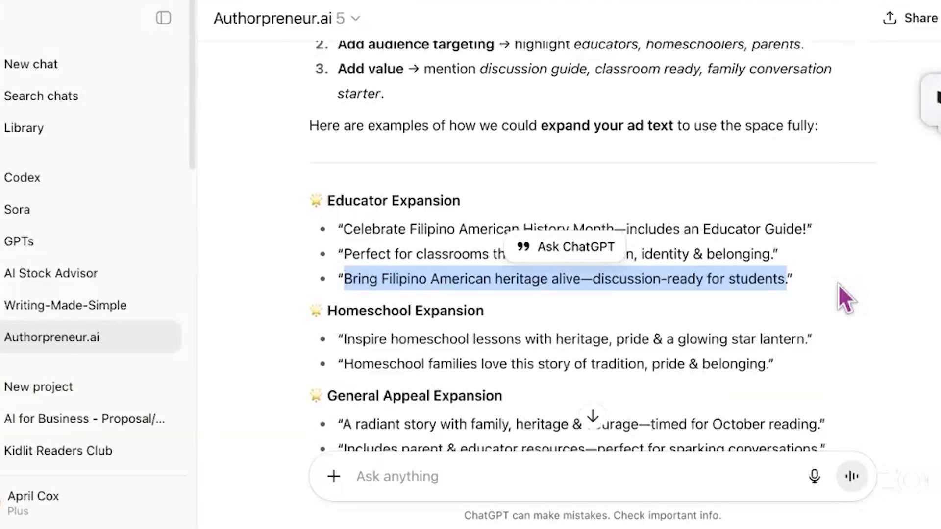
{"action": "scroll", "coordinate": [837, 284], "scroll_direction": "down", "scroll_amount": 1}
{"action": "scroll", "coordinate": [838, 284], "scroll_direction": "up", "scroll_amount": 1}
{"action": "scroll", "coordinate": [838, 284], "scroll_direction": "down", "scroll_amount": 1}
{"action": "left_click", "coordinate": [838, 284]}
- Copy "Perfect for classrooms this October: tradition, identity & belonging." from the chat into the Amazon campaign's custom text
{"action": "left_click_drag", "start_coordinate": [346, 234], "coordinate": [774, 237]}
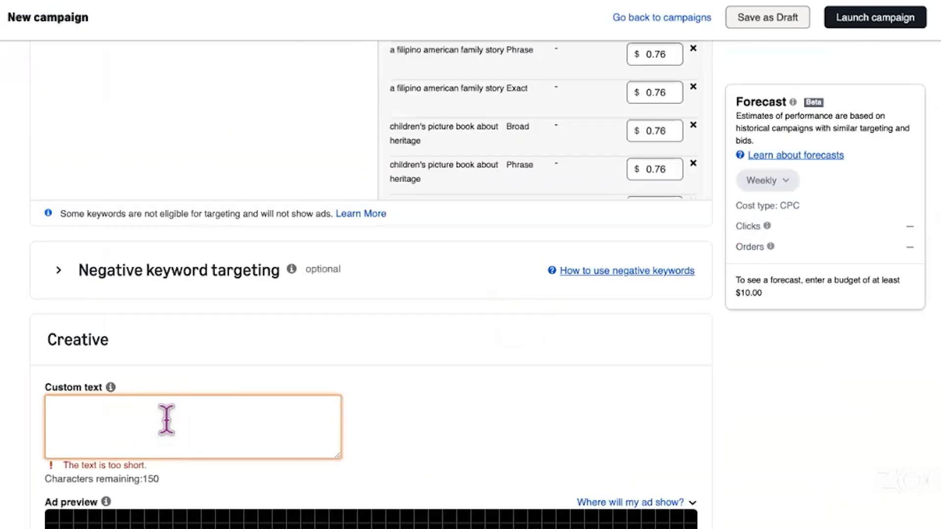
{"action": "type", "text": "Perfect for classrooms this October: tradition, identity & belonging."}
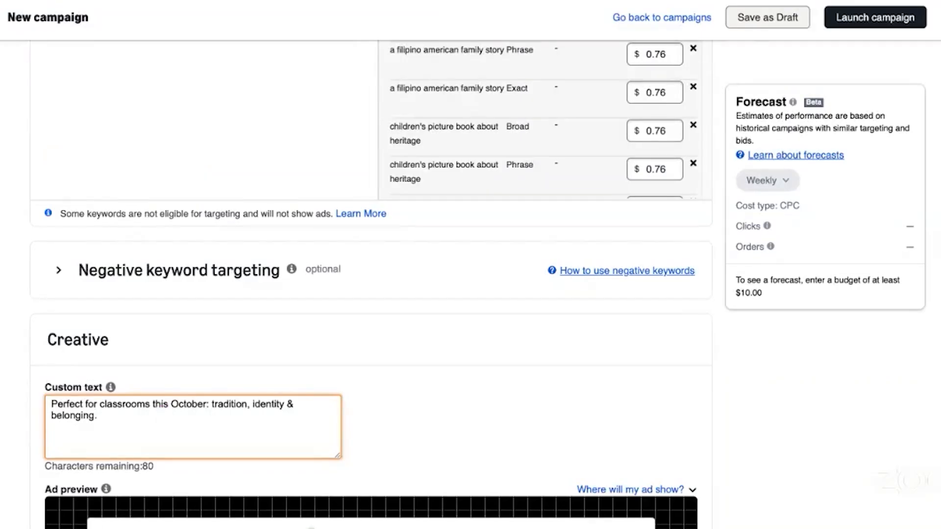
- Append "Parent and educator guide available for download." to the ad's custom text
{"action": "type", "text": "Parent and cl"}
{"action": "type", "text": "s"}
{"action": "type", "text": "assroom "}
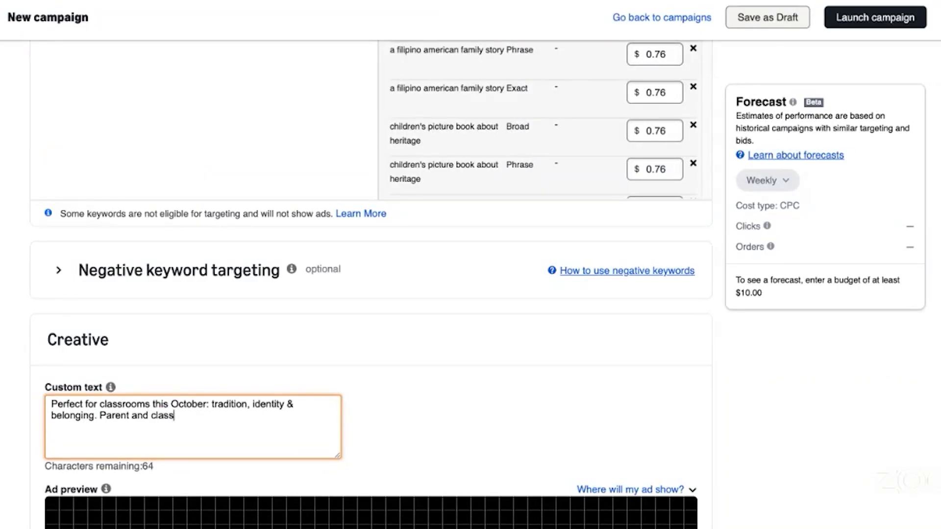
{"action": "type", "text": "guide available "}
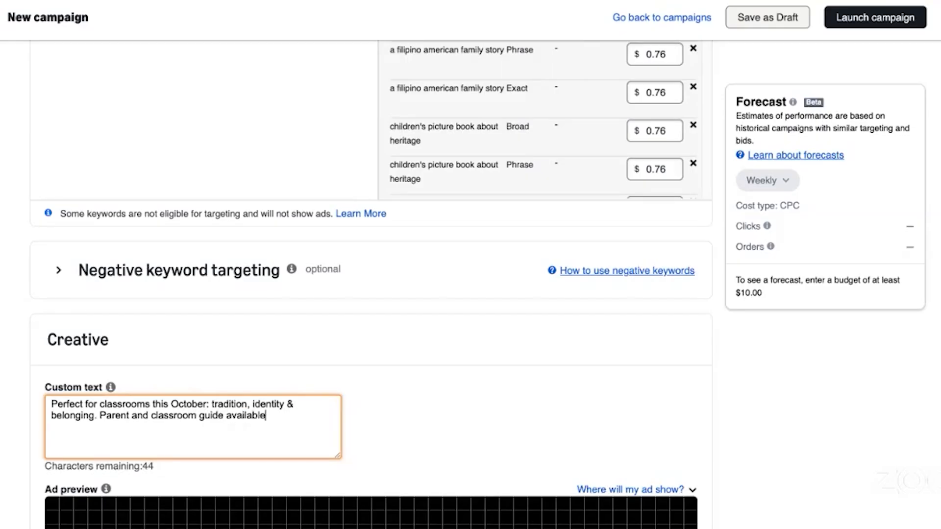
{"action": "type", "text": "for download."}
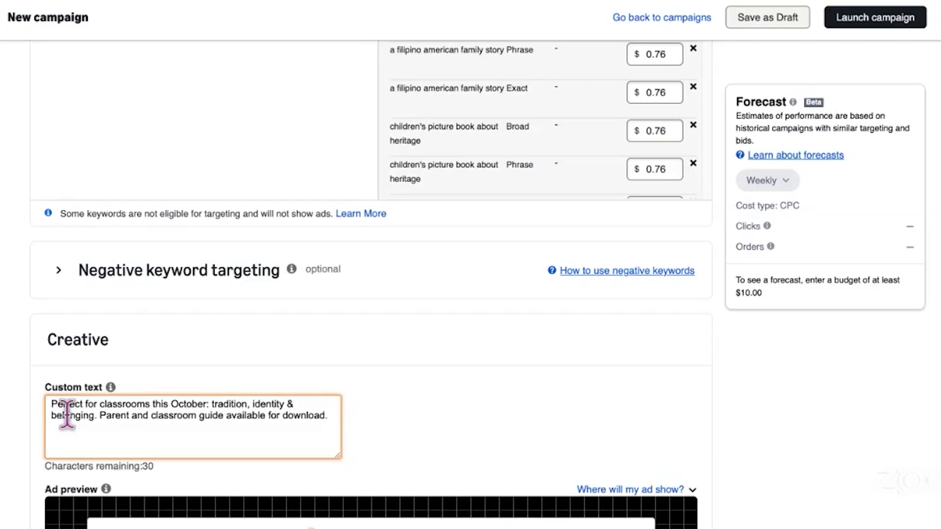
{"action": "left_click_drag", "start_coordinate": [151, 415], "coordinate": [195, 415]}
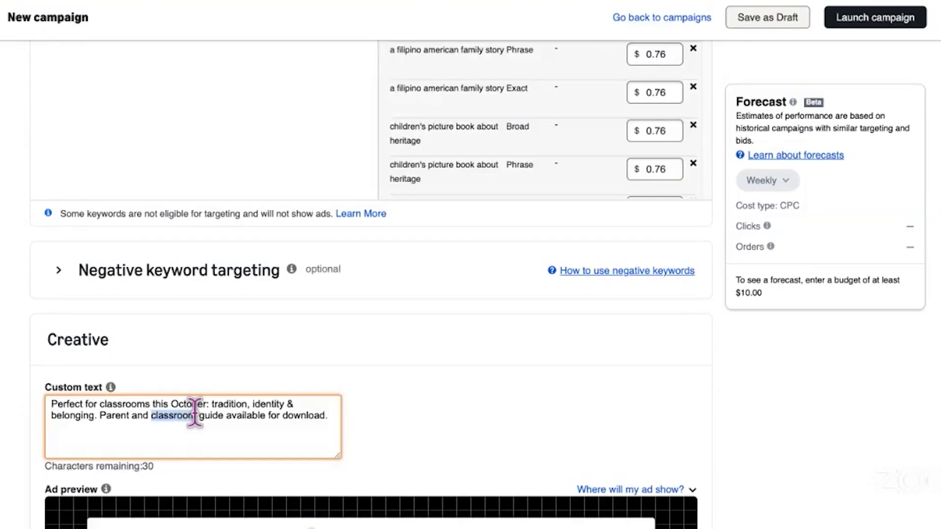
{"action": "type", "text": "educator"}
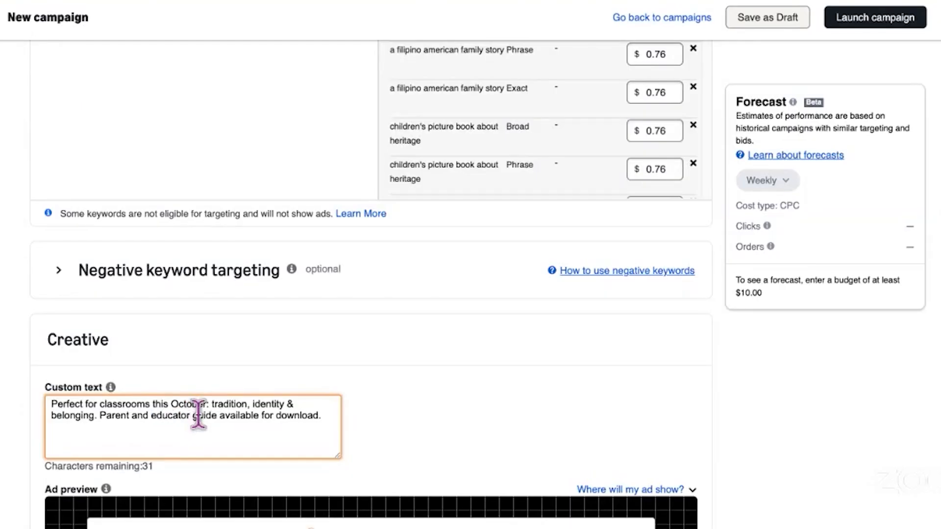
- Set the campaign bidding strategy to Fixed bids
{"action": "scroll", "coordinate": [422, 344], "scroll_direction": "down", "scroll_amount": 1}
{"action": "scroll", "coordinate": [457, 332], "scroll_direction": "down", "scroll_amount": 10}
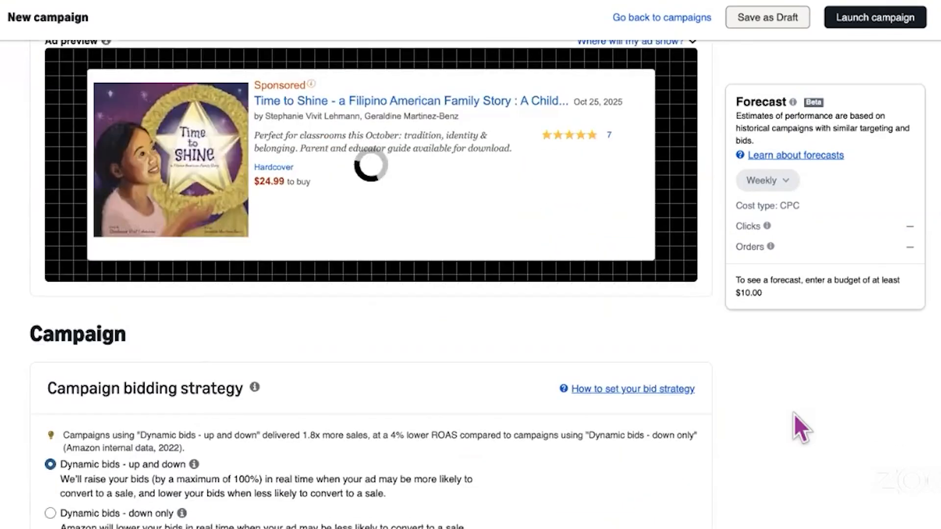
{"action": "left_click", "coordinate": [50, 461]}
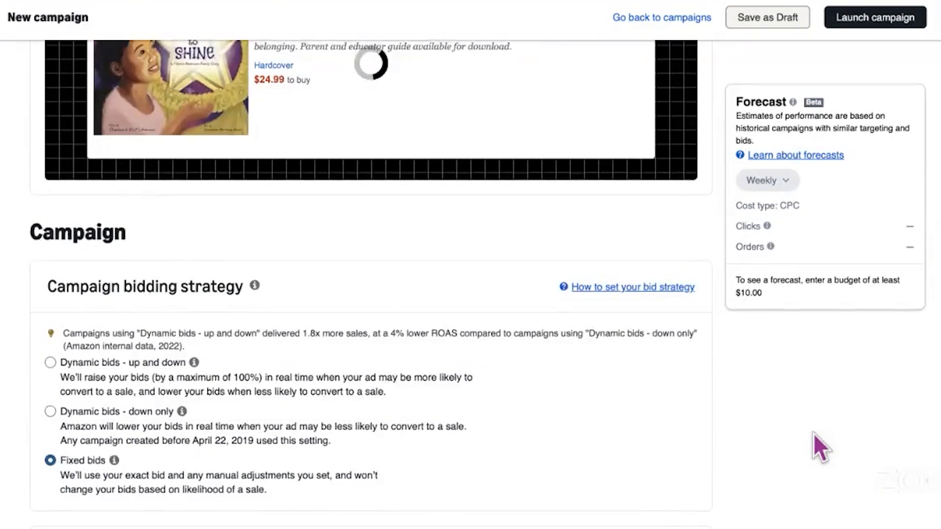
- Name the campaign "TTS Manual KW Text1 .76 9/4/2025"
{"action": "scroll", "coordinate": [813, 434], "scroll_direction": "down", "scroll_amount": 8}
{"action": "scroll", "coordinate": [814, 434], "scroll_direction": "down", "scroll_amount": 5}
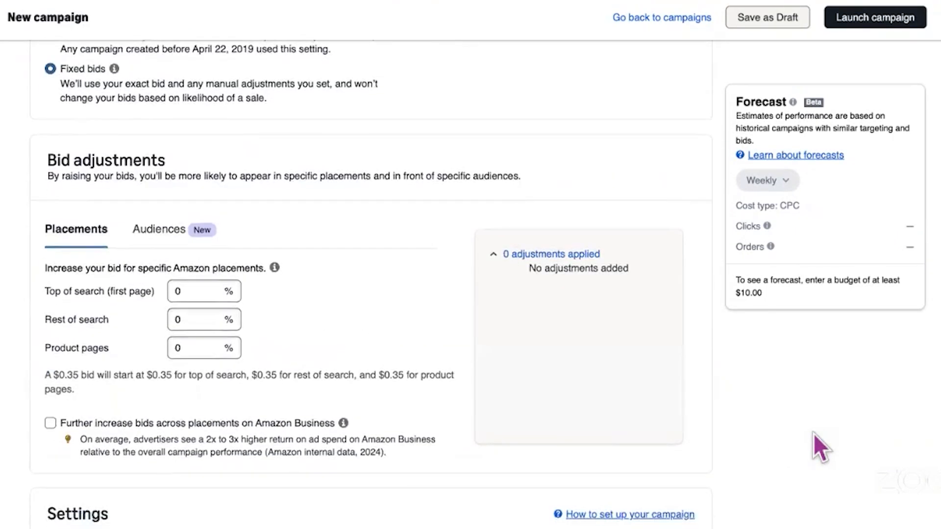
{"action": "left_click", "coordinate": [97, 358]}
{"action": "left_click_drag", "start_coordinate": [221, 360], "coordinate": [25, 361]}
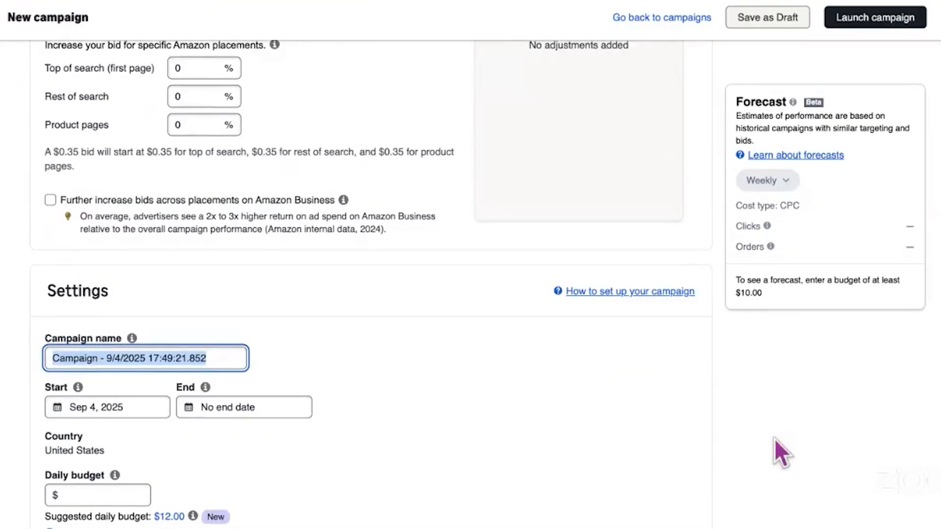
{"action": "type", "text": "TTS"}
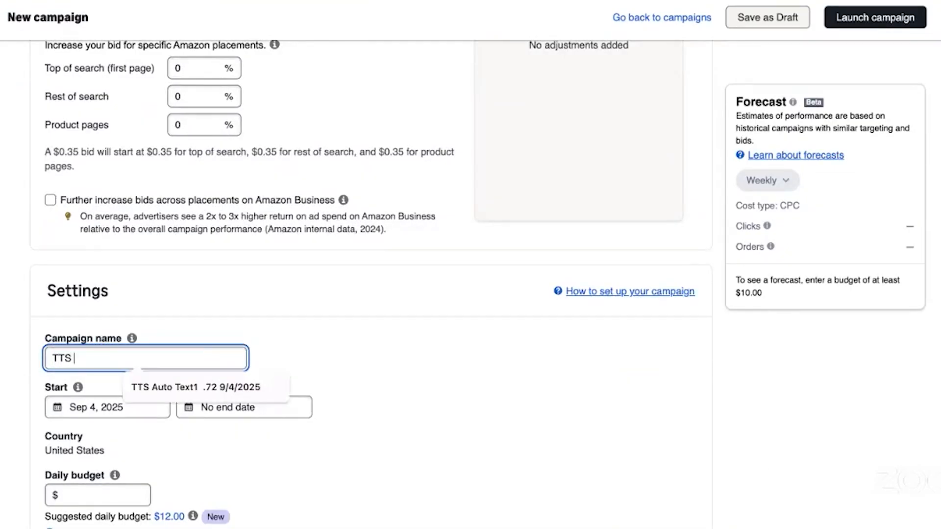
{"action": "type", "text": " Manual KW Text1 .76 9/"}
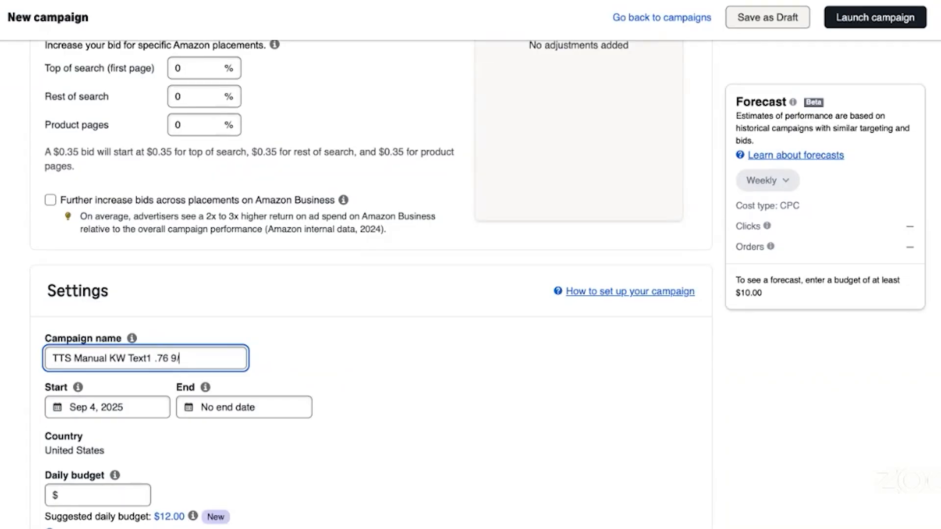
{"action": "type", "text": "025"}
{"action": "left_click", "coordinate": [543, 414]}
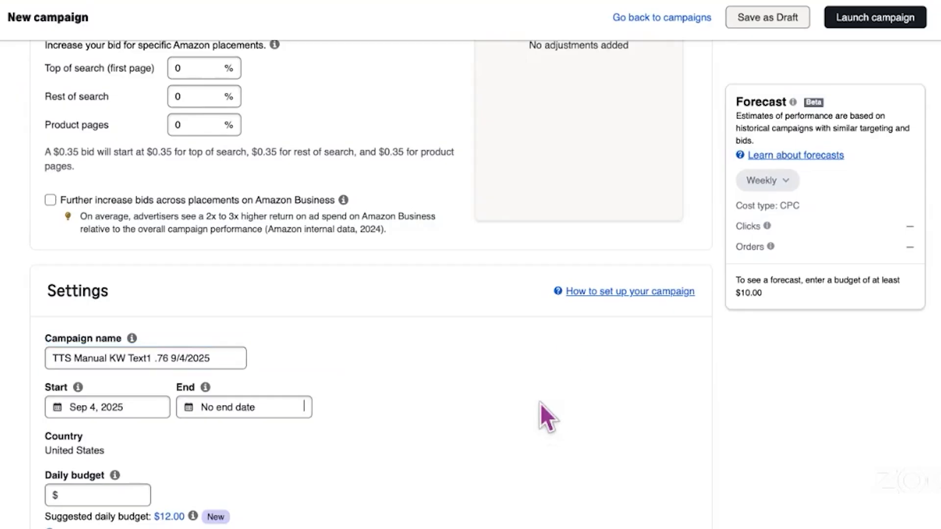
- Set the campaign's daily budget to $30
{"action": "scroll", "coordinate": [541, 414], "scroll_direction": "down", "scroll_amount": 2}
{"action": "left_click", "coordinate": [74, 402]}
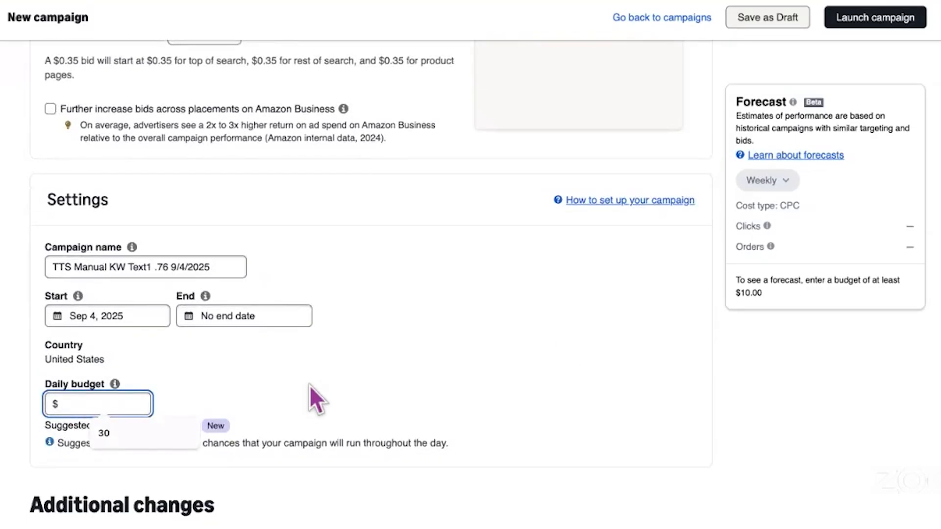
{"action": "type", "text": "30"}
{"action": "left_click", "coordinate": [457, 371]}
- Leave the optional bid rules unselected and launch the campaign
{"action": "scroll", "coordinate": [594, 362], "scroll_direction": "down", "scroll_amount": 5}
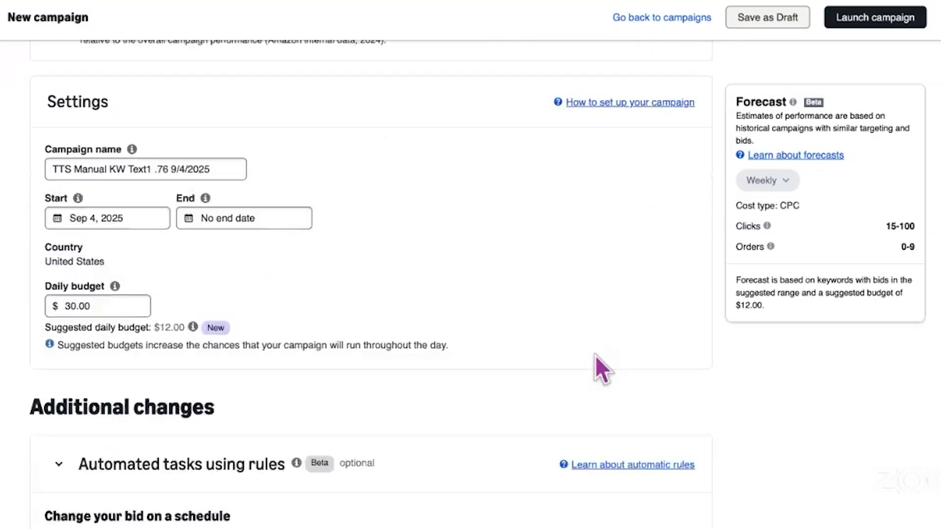
{"action": "scroll", "coordinate": [488, 230], "scroll_direction": "down", "scroll_amount": 1}
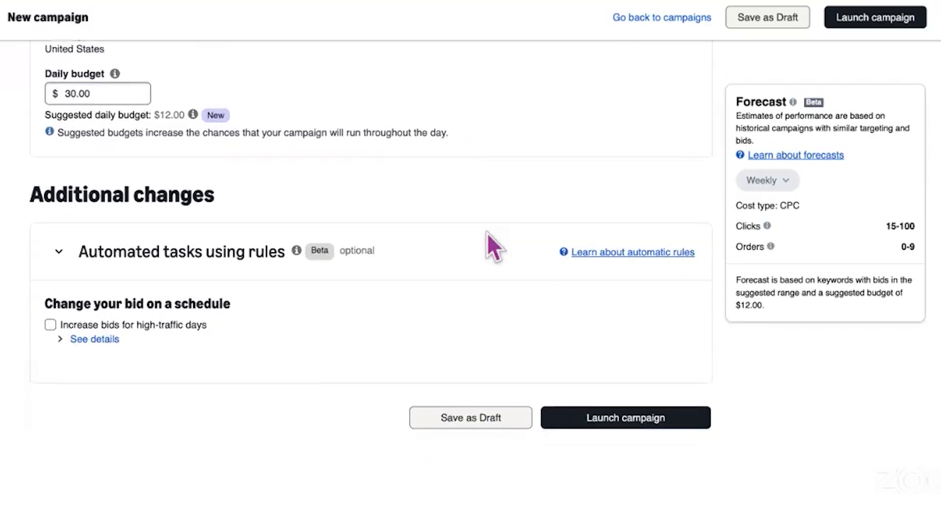
{"action": "left_click", "coordinate": [605, 419]}
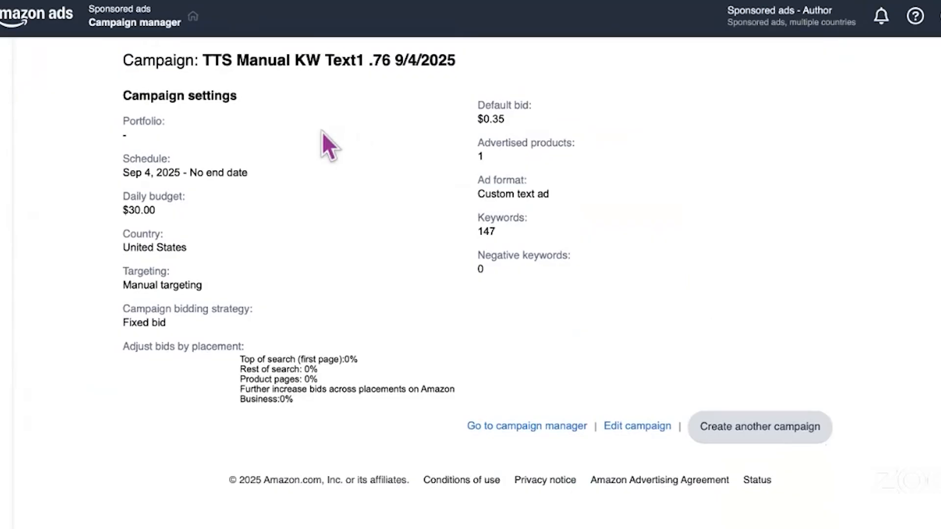
- Go to the campaign list and check the status and details of the manual and automatic TTS campaigns
{"action": "scroll", "coordinate": [294, 135], "scroll_direction": "up", "scroll_amount": 2}
{"action": "mouse_move", "coordinate": [4, 105]}
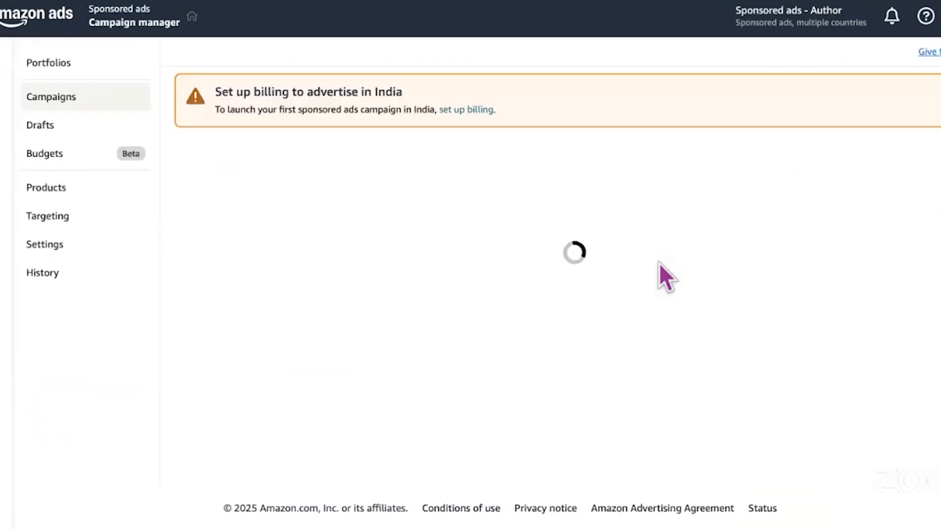
{"action": "scroll", "coordinate": [795, 281], "scroll_direction": "down", "scroll_amount": 3}
{"action": "scroll", "coordinate": [795, 281], "scroll_direction": "down", "scroll_amount": 3}
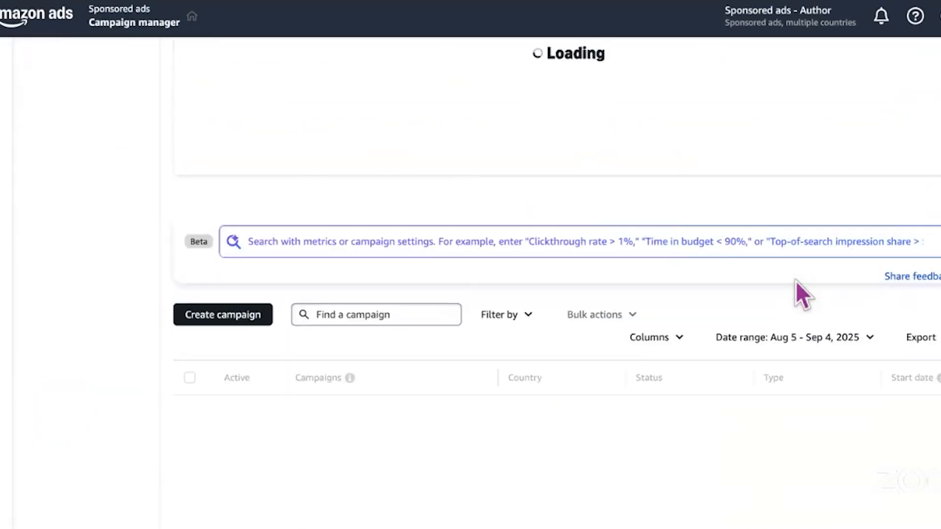
{"action": "scroll", "coordinate": [795, 281], "scroll_direction": "down", "scroll_amount": 3}
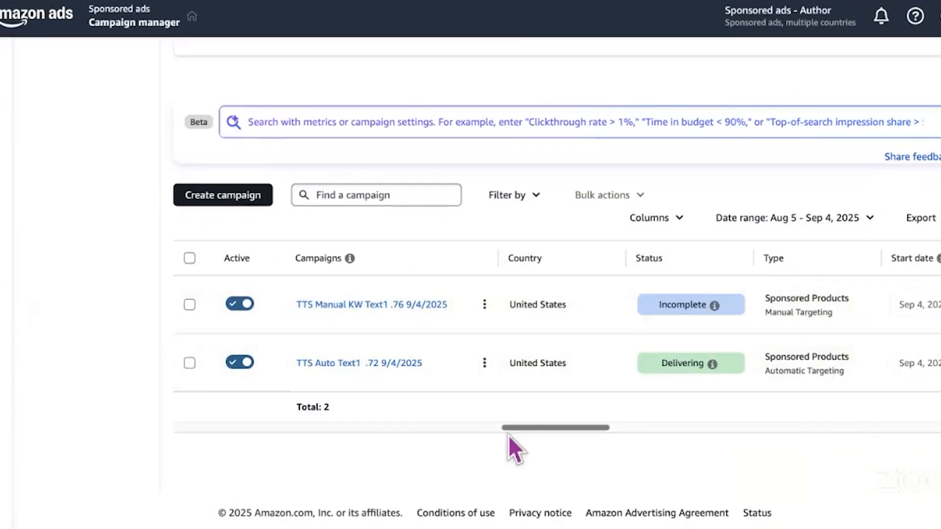
{"action": "scroll", "coordinate": [567, 432], "scroll_direction": "right", "scroll_amount": 2}
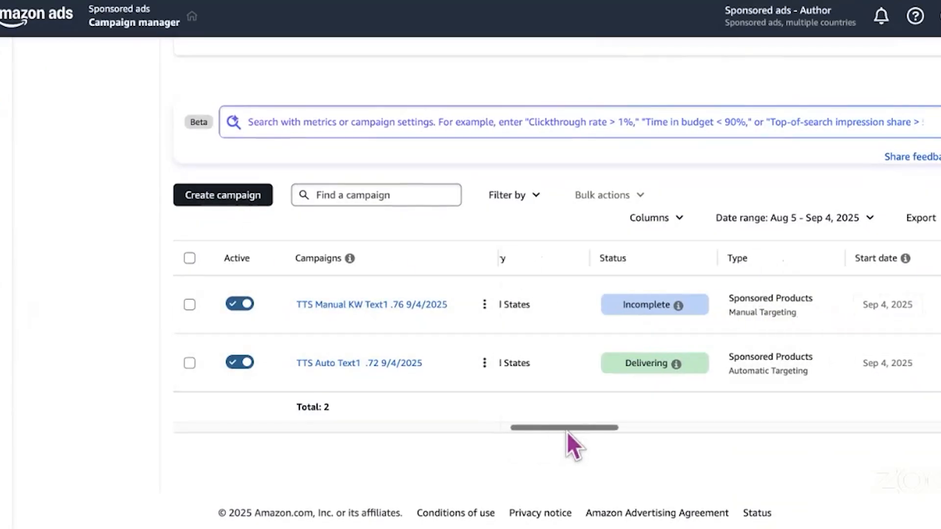
{"action": "mouse_move", "coordinate": [567, 431]}
{"action": "left_mouse_down"}
{"action": "mouse_move", "coordinate": [602, 433]}
{"action": "mouse_move", "coordinate": [551, 431]}
{"action": "left_mouse_up"}
- Start creating another campaign and open the Amazon store in a new browser tab
{"action": "left_click", "coordinate": [231, 200]}
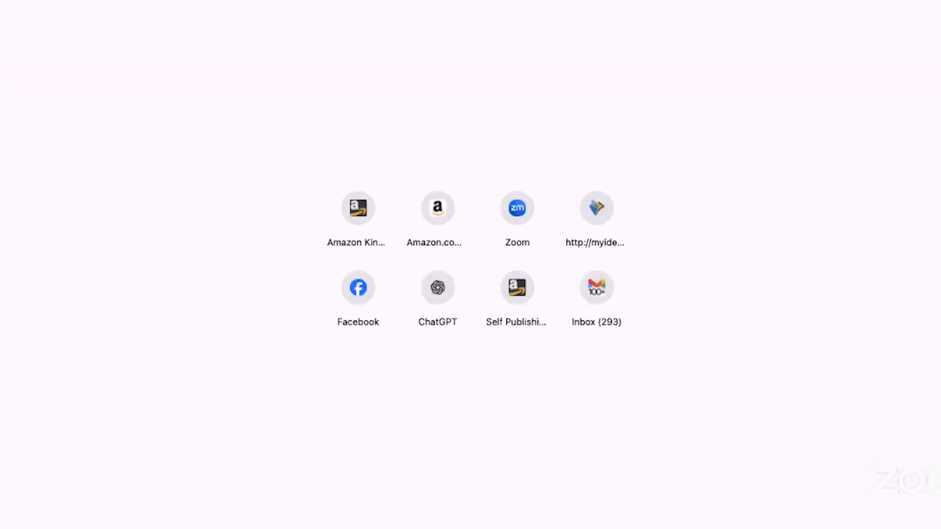
{"action": "type", "text": "am"}
{"action": "key", "text": "Return"}
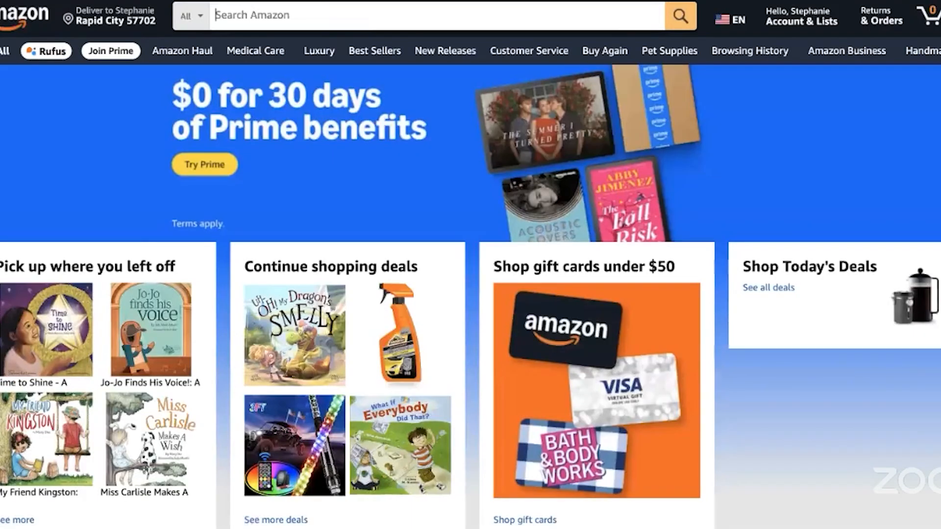
- Enter "Filipino" as the beginning of an Amazon store search, correcting its spelling
{"action": "type", "text": "Filipino"}
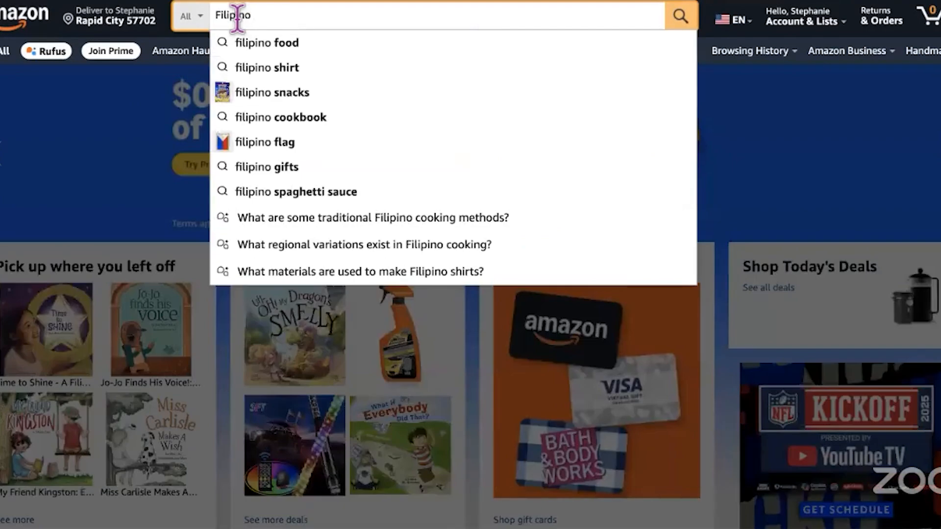
{"action": "type", "text": "p"}
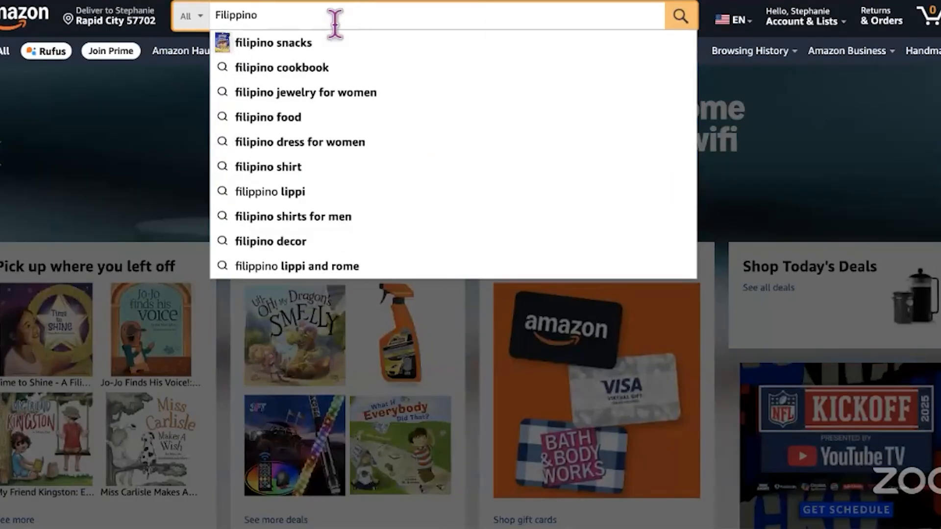
{"action": "double_click", "coordinate": [216, 16]}
{"action": "type", "text": "Fil"}
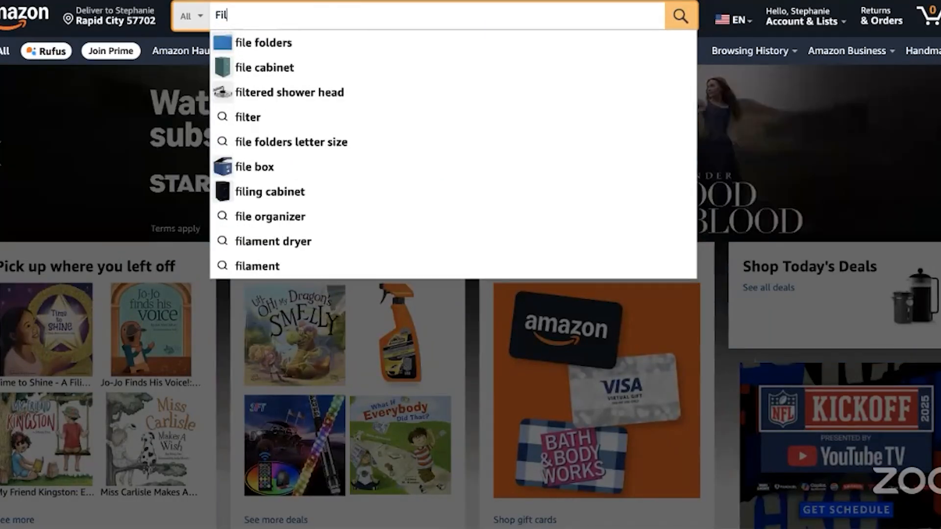
{"action": "type", "text": "ipino"}
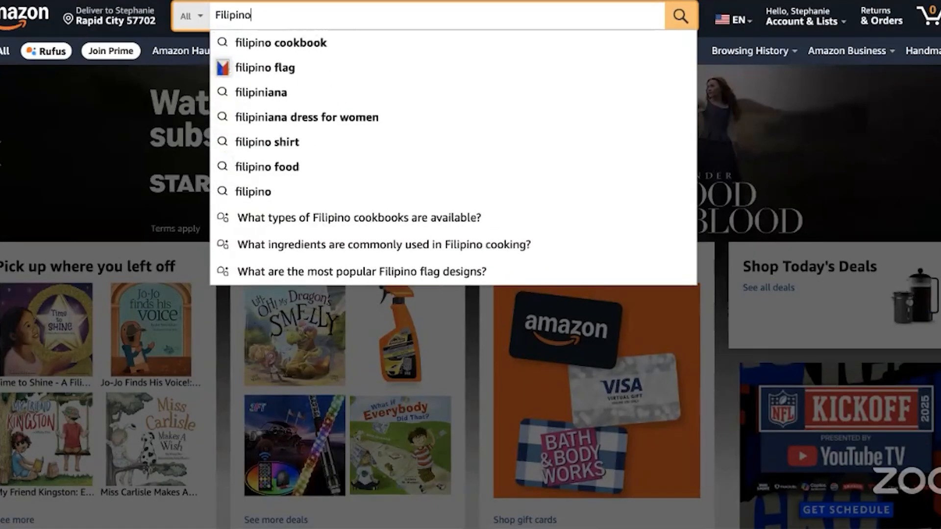
{"action": "type", "text": " American children"}
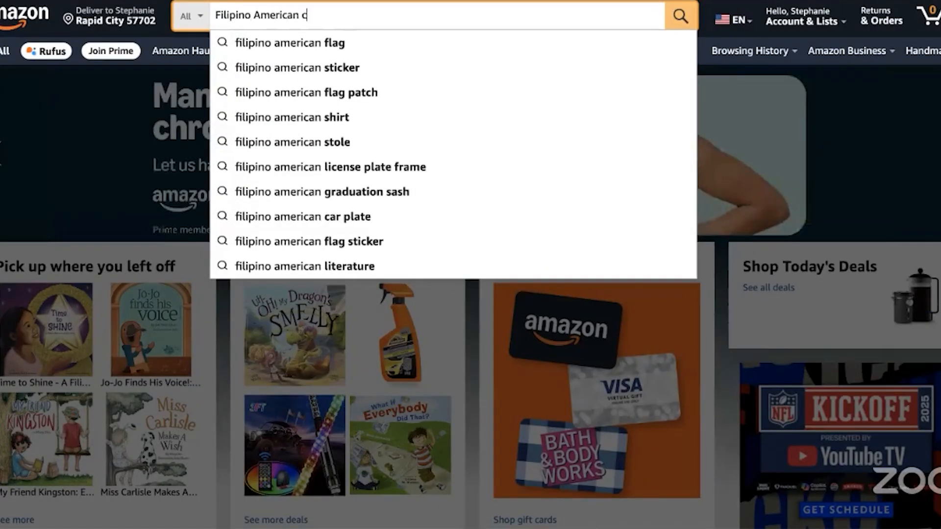
{"action": "key", "text": "BackSpace"}
{"action": "key", "text": "BackSpace"}
{"action": "key", "text": "BackSpace"}
{"action": "key", "text": "BackSpace"}
{"action": "key", "text": "BackSpace"}
{"action": "key", "text": "BackSpace"}
{"action": "key", "text": "BackSpace"}
{"action": "key", "text": "BackSpace"}
{"action": "key", "text": "BackSpace"}
{"action": "key", "text": "BackSpace"}
{"action": "key", "text": "BackSpace"}
{"action": "key", "text": "BackSpace"}
{"action": "key", "text": "BackSpace"}
{"action": "key", "text": "BackSpace"}
{"action": "key", "text": "BackSpace"}
{"action": "key", "text": "BackSpace"}
{"action": "key", "text": "BackSpace"}
{"action": "key", "text": "BackSpace"}
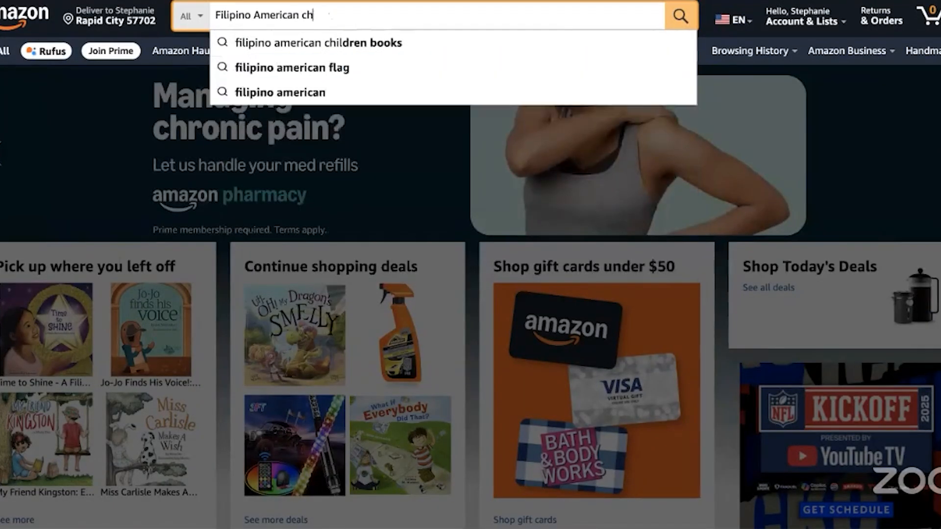
- Search the store for "Filipino children's book" and look through the resulting titles
{"action": "type", "text": "children's book"}
{"action": "key", "text": "Return"}
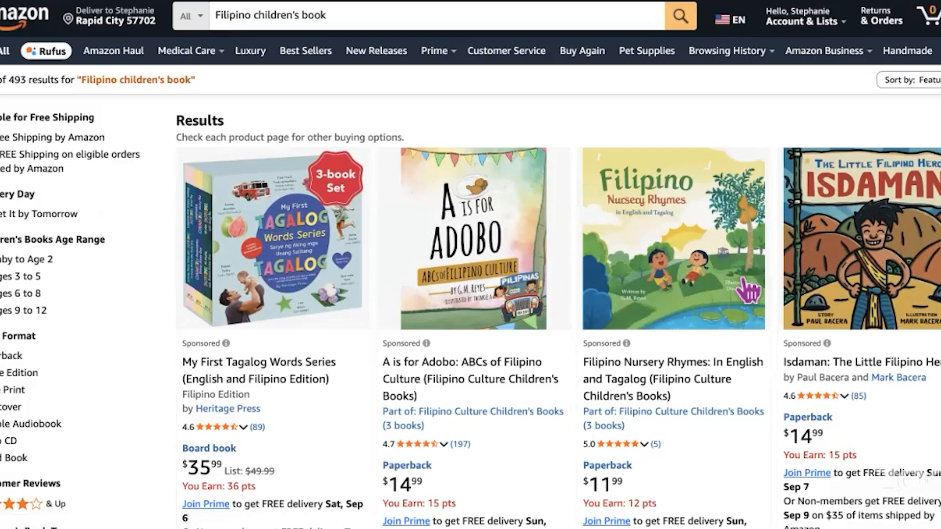
{"action": "scroll", "coordinate": [748, 291], "scroll_direction": "down", "scroll_amount": 12}
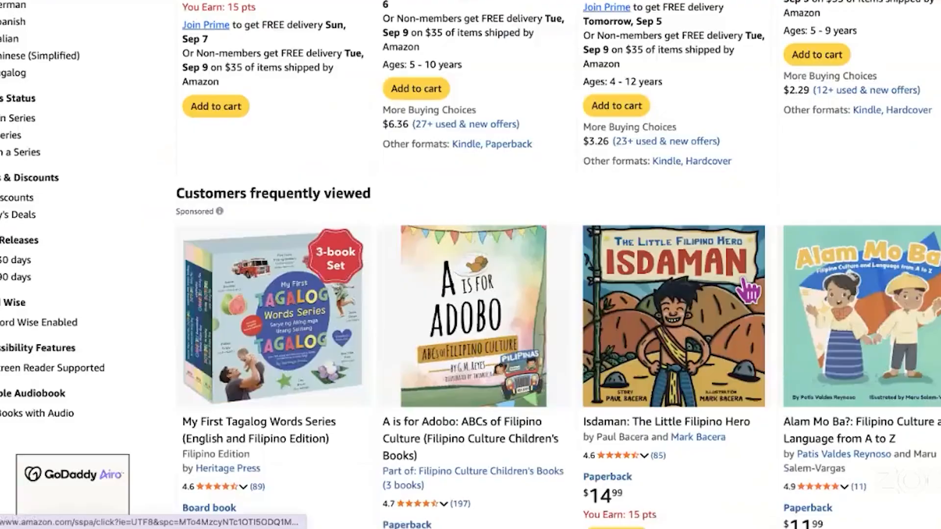
{"action": "scroll", "coordinate": [748, 291], "scroll_direction": "up", "scroll_amount": 12}
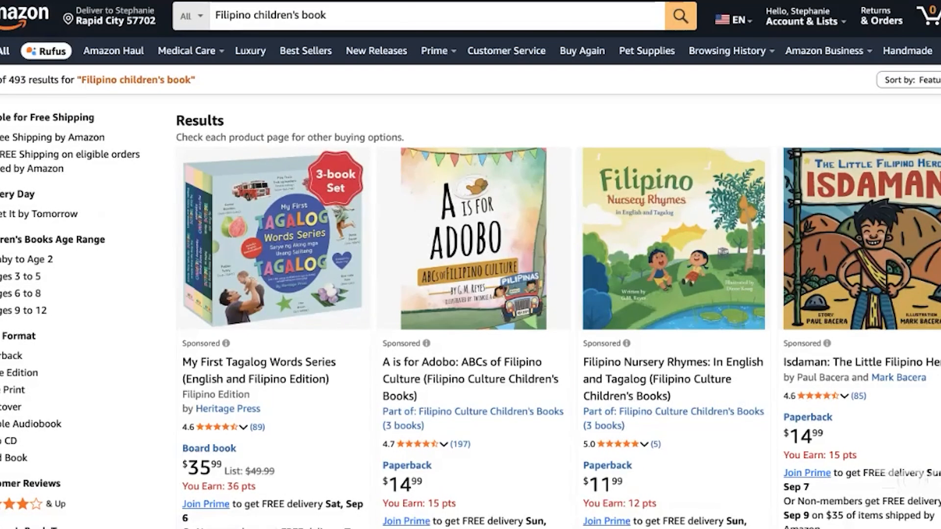
- Analyze the search results with the book research extension and sort the titles by estimated monthly revenue, highest first
{"action": "left_click", "coordinate": [780, 1]}
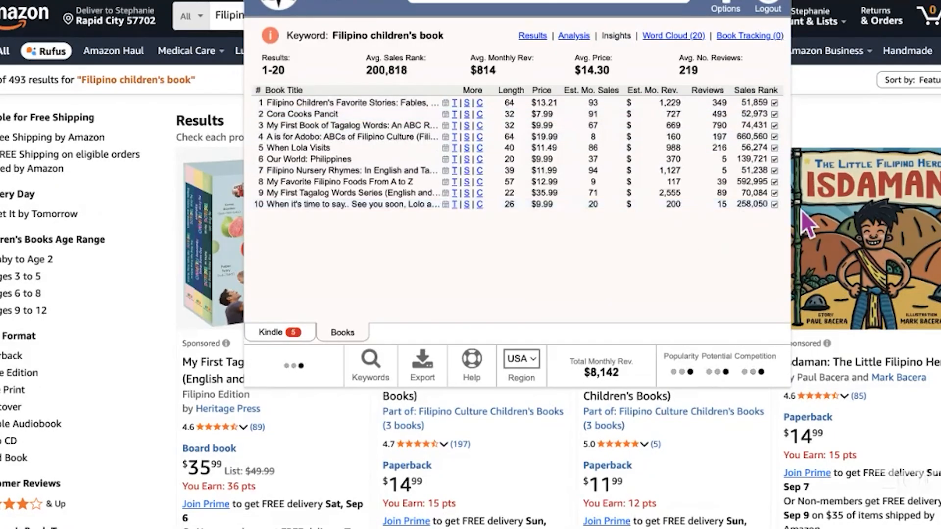
{"action": "left_click", "coordinate": [669, 91]}
{"action": "left_click", "coordinate": [668, 91]}
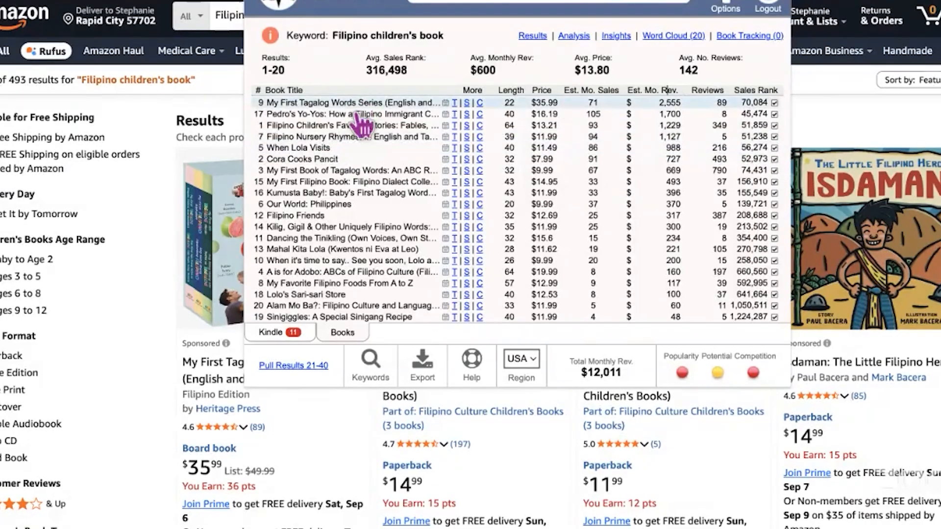
- Export the analyzed book results and open the exported file in the spreadsheet app
{"action": "left_click", "coordinate": [423, 363]}
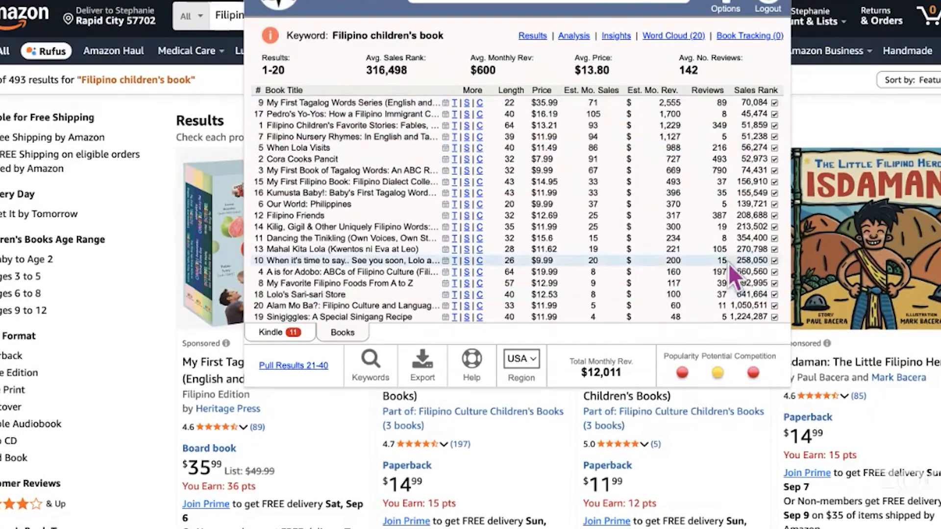
{"action": "left_click", "coordinate": [733, 3]}
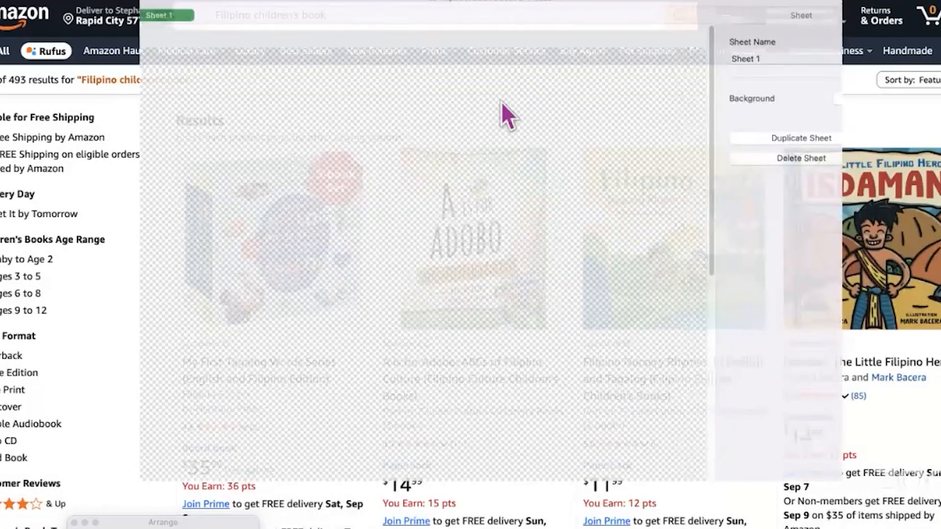
- Look across the columns of the exported book table, from author to sales figures and ISBN codes
{"action": "key", "text": "Right"}
{"action": "key", "text": "Right"}
{"action": "key", "text": "Right"}
{"action": "key", "text": "Right"}
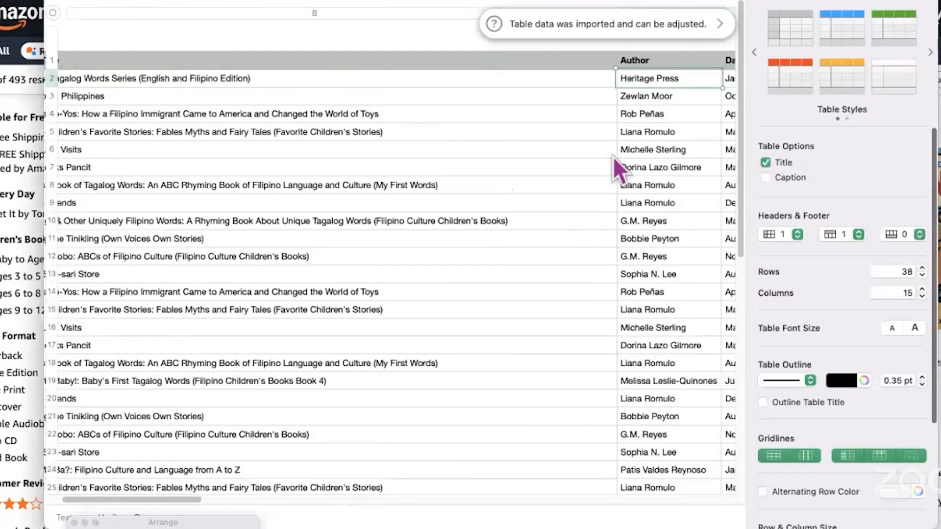
{"action": "key", "text": "Right"}
{"action": "key", "text": "Right"}
{"action": "key", "text": "Right"}
{"action": "key", "text": "Right"}
{"action": "key", "text": "Right"}
{"action": "key", "text": "Right"}
{"action": "key", "text": "Right"}
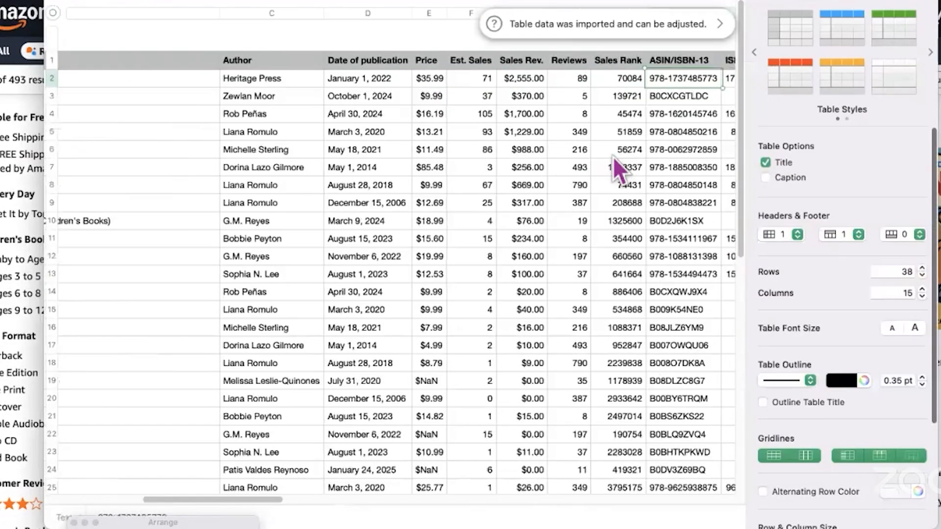
{"action": "key", "text": "Left"}
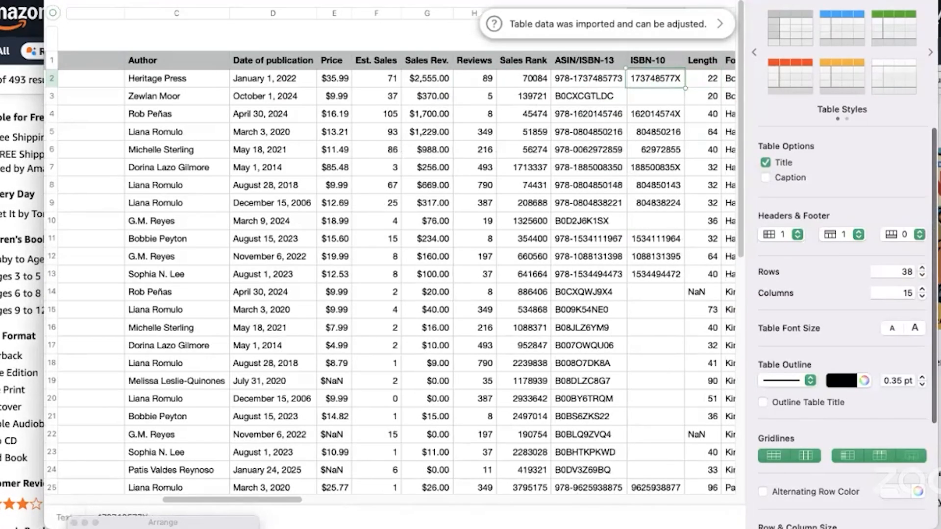
- Filter the book table to rows with Sales Rev. greater than 900
{"action": "left_click", "coordinate": [909, 1]}
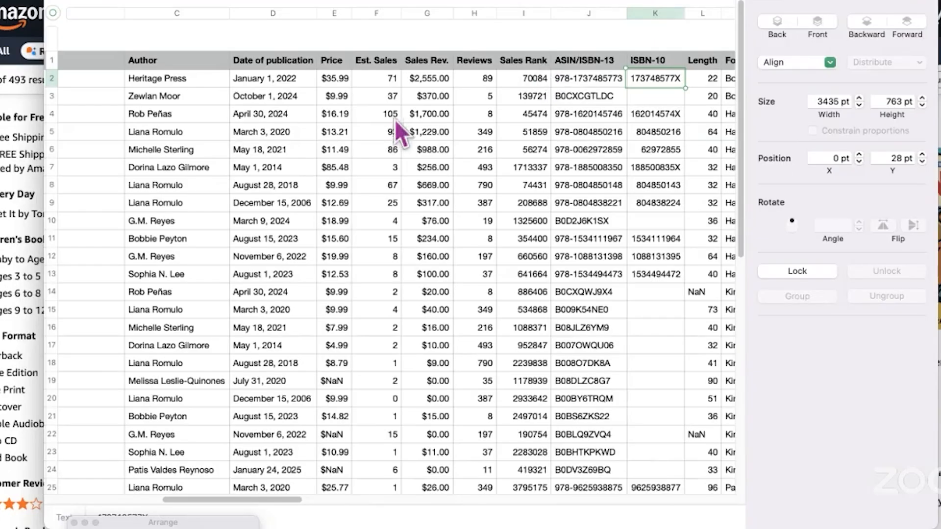
{"action": "left_click", "coordinate": [905, 3]}
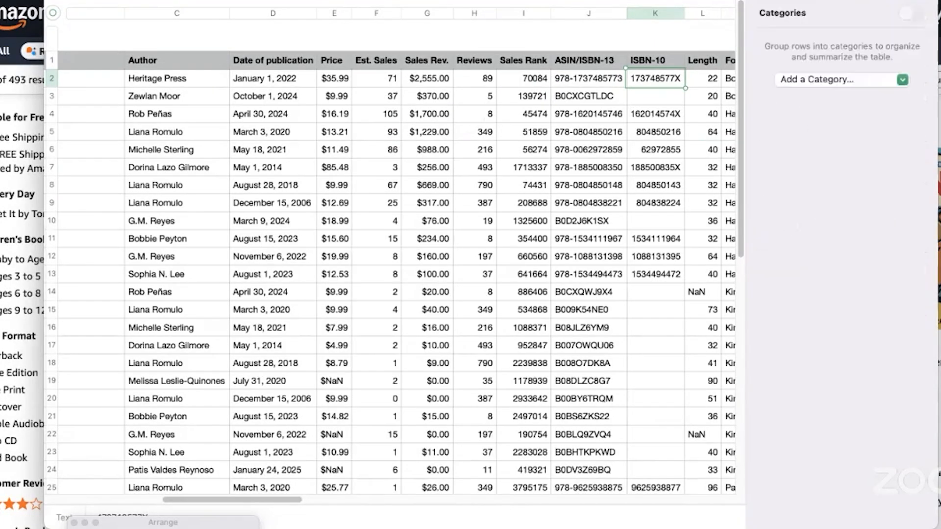
{"action": "left_click", "coordinate": [906, 2]}
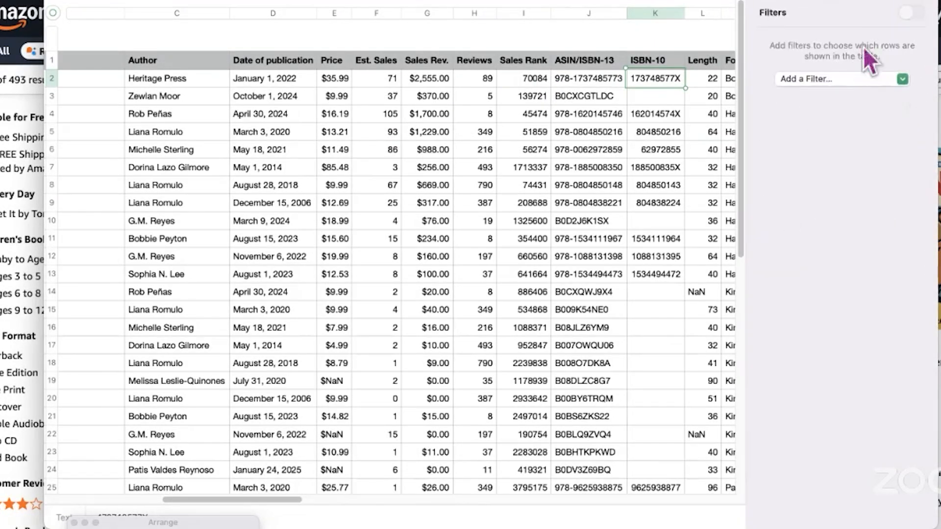
{"action": "left_click", "coordinate": [868, 84]}
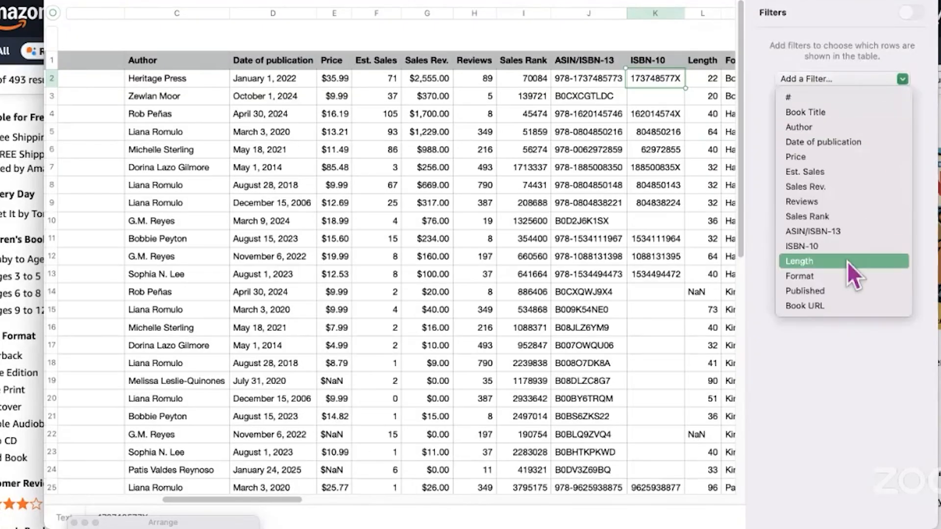
{"action": "left_click", "coordinate": [836, 171]}
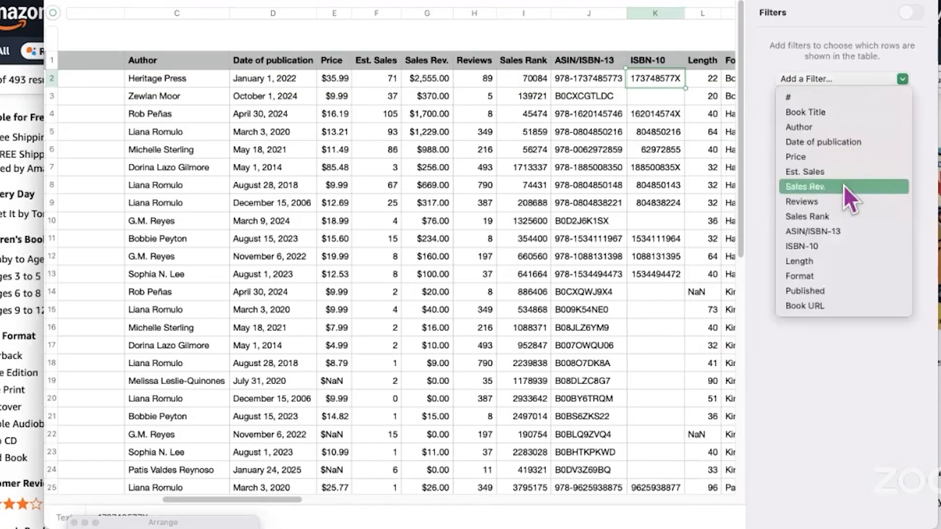
{"action": "left_click", "coordinate": [844, 188]}
{"action": "left_click", "coordinate": [860, 211]}
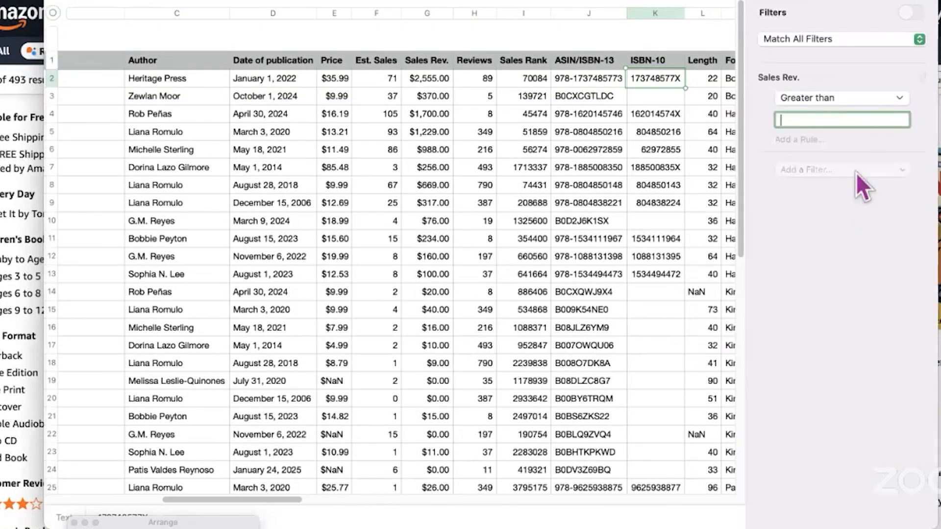
{"action": "type", "text": "900"}
{"action": "key", "text": "Return"}
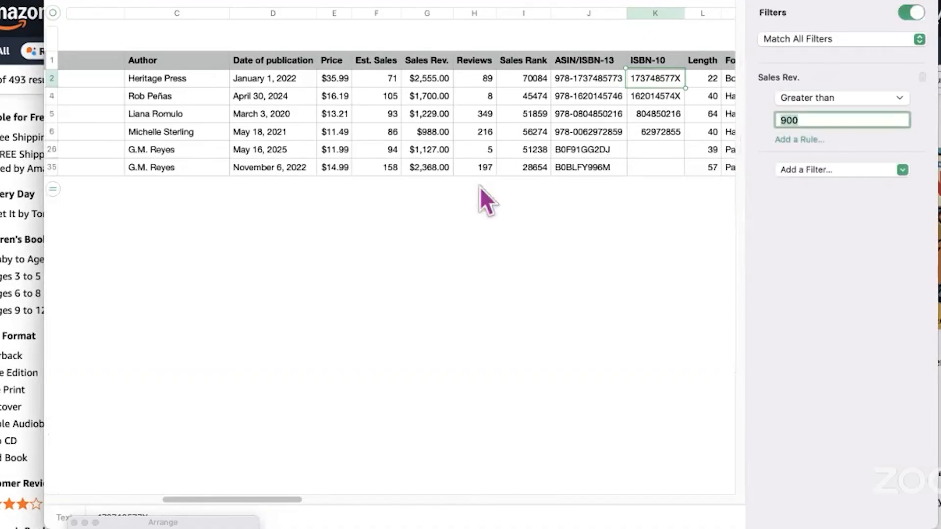
- Fill the two empty ISBN-10 cells with the ASINs from their rows, and copy all the filtered codes in that column
{"action": "left_click_drag", "start_coordinate": [583, 149], "coordinate": [586, 162]}
{"action": "key", "text": "super+c"}
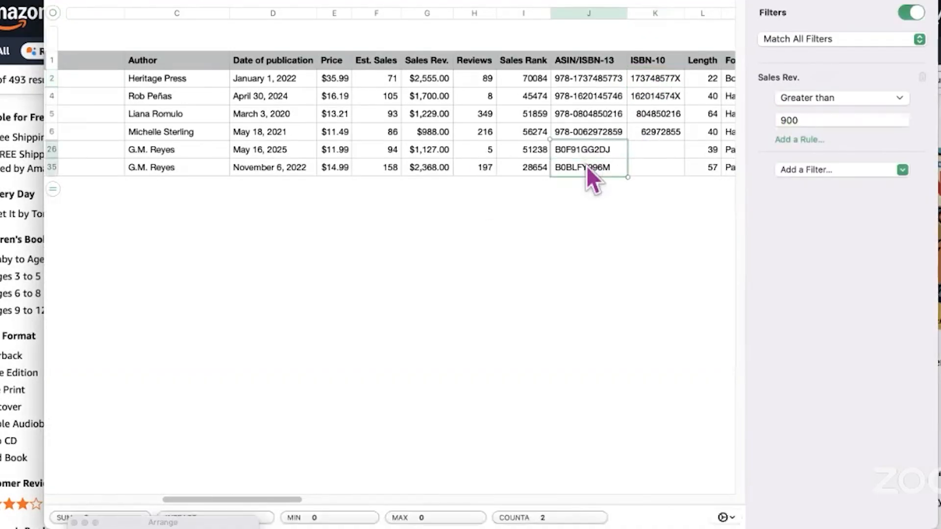
{"action": "left_click", "coordinate": [645, 137]}
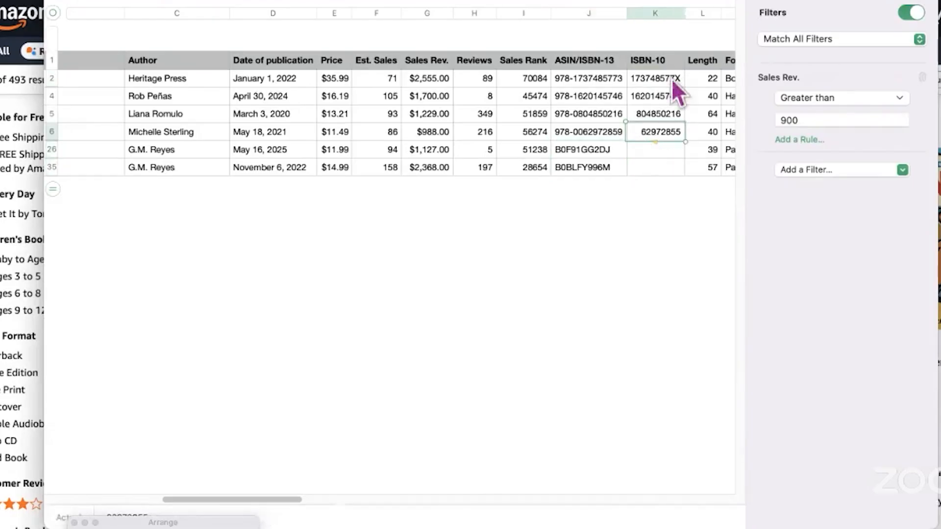
{"action": "left_click", "coordinate": [664, 154]}
{"action": "key", "text": "super+v"}
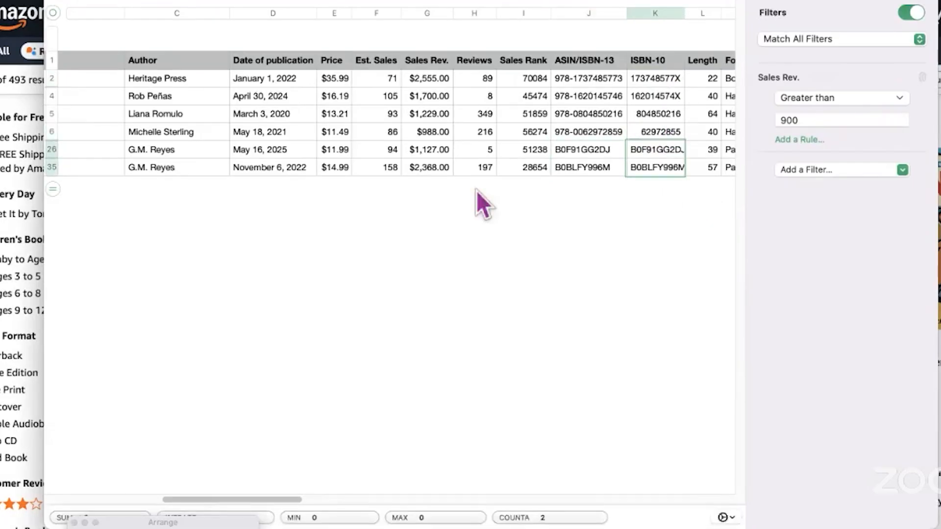
{"action": "left_click_drag", "start_coordinate": [651, 79], "coordinate": [663, 161]}
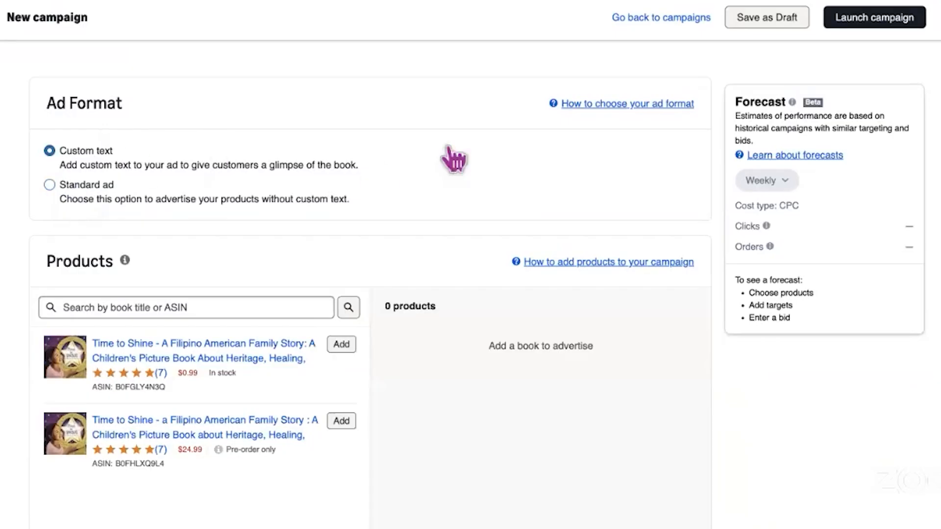
- Add the $24.99 pre-order edition of Time to Shine to the new campaign and choose manual targeting by product
{"action": "scroll", "coordinate": [386, 377], "scroll_direction": "down", "scroll_amount": 1}
{"action": "left_click", "coordinate": [351, 394]}
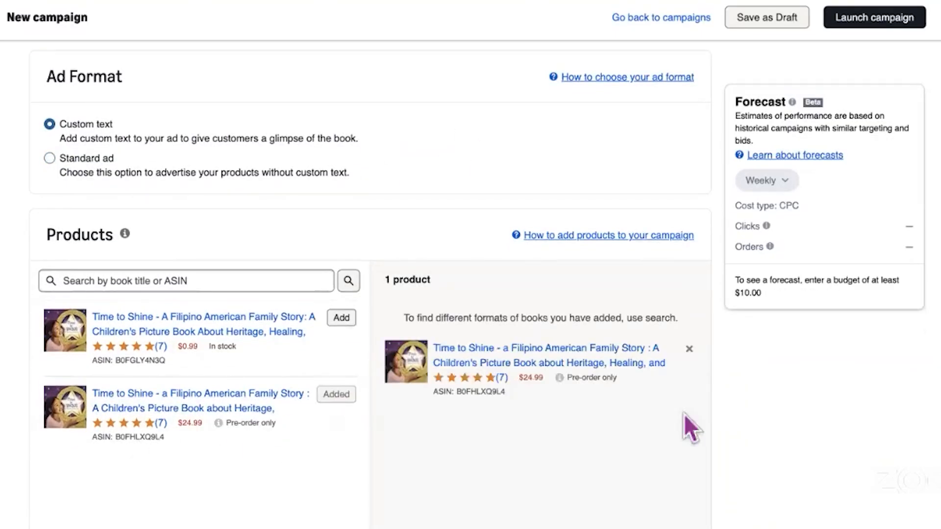
{"action": "scroll", "coordinate": [771, 378], "scroll_direction": "down", "scroll_amount": 5}
{"action": "scroll", "coordinate": [779, 382], "scroll_direction": "down", "scroll_amount": 3}
{"action": "left_click", "coordinate": [118, 332]}
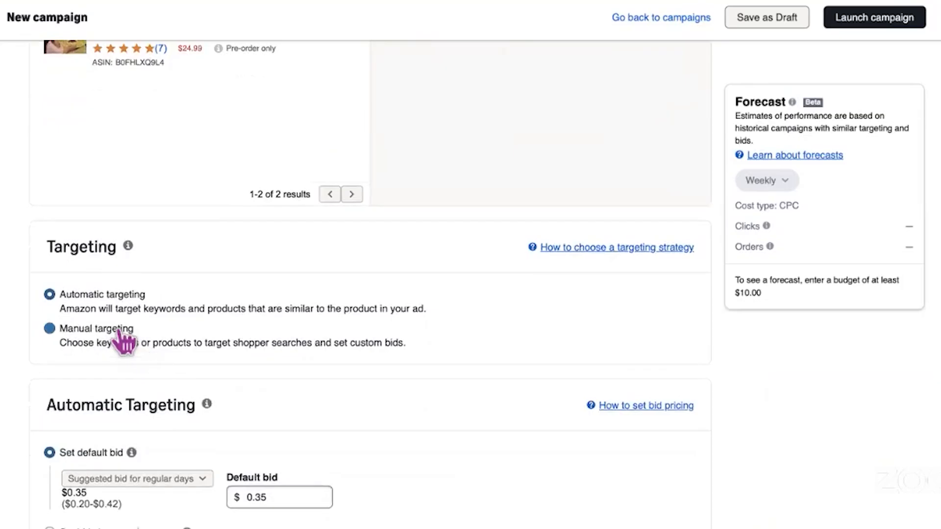
{"action": "scroll", "coordinate": [427, 262], "scroll_direction": "down", "scroll_amount": 4}
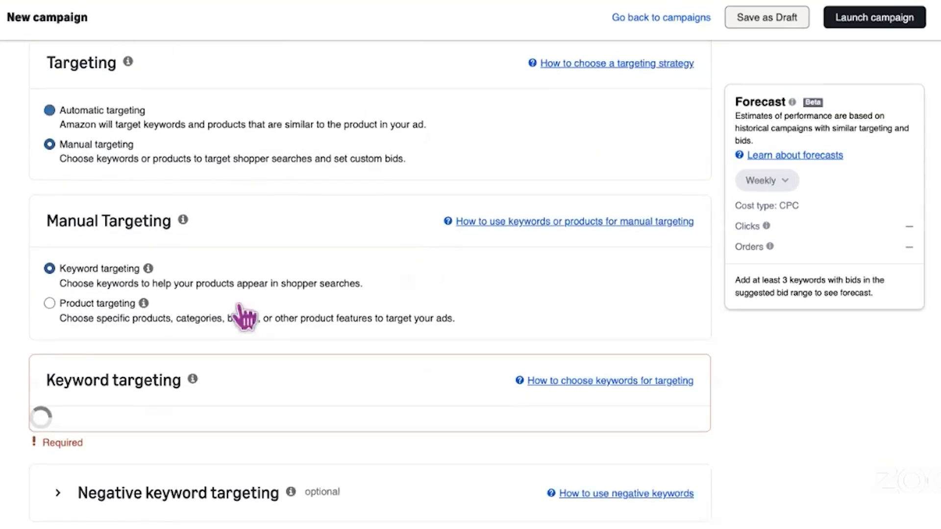
{"action": "left_click", "coordinate": [112, 299]}
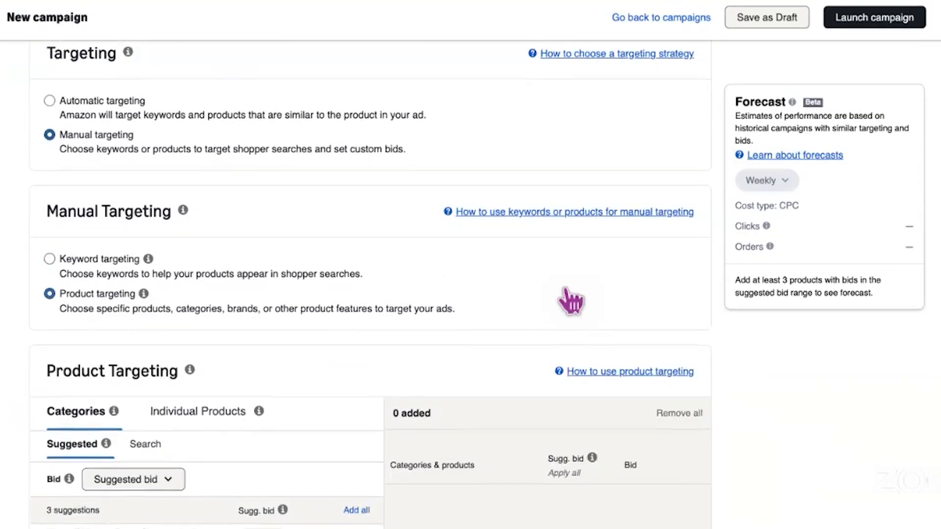
- Paste the copied book codes into the entered list of individual products for targeting
{"action": "scroll", "coordinate": [539, 296], "scroll_direction": "down", "scroll_amount": 1}
{"action": "left_click", "coordinate": [198, 368]}
{"action": "scroll", "coordinate": [510, 275], "scroll_direction": "down", "scroll_amount": 1}
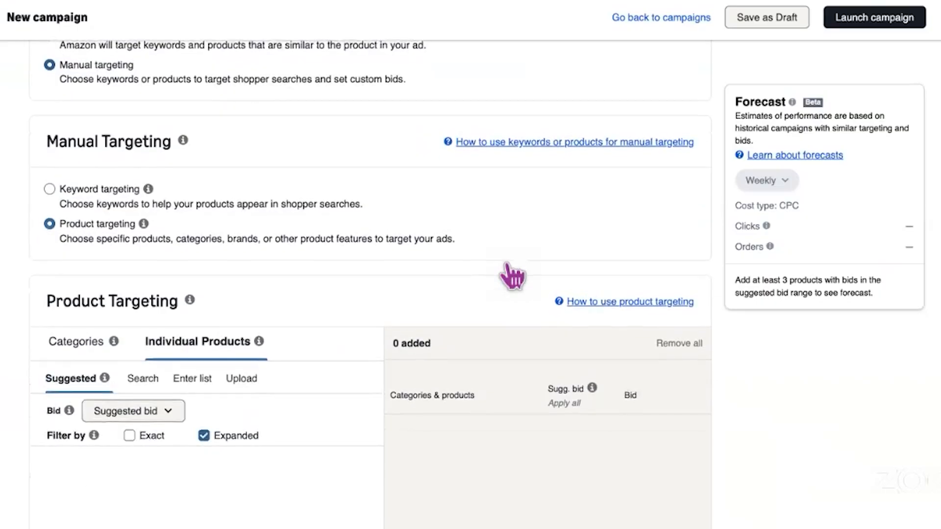
{"action": "scroll", "coordinate": [509, 269], "scroll_direction": "down", "scroll_amount": 2}
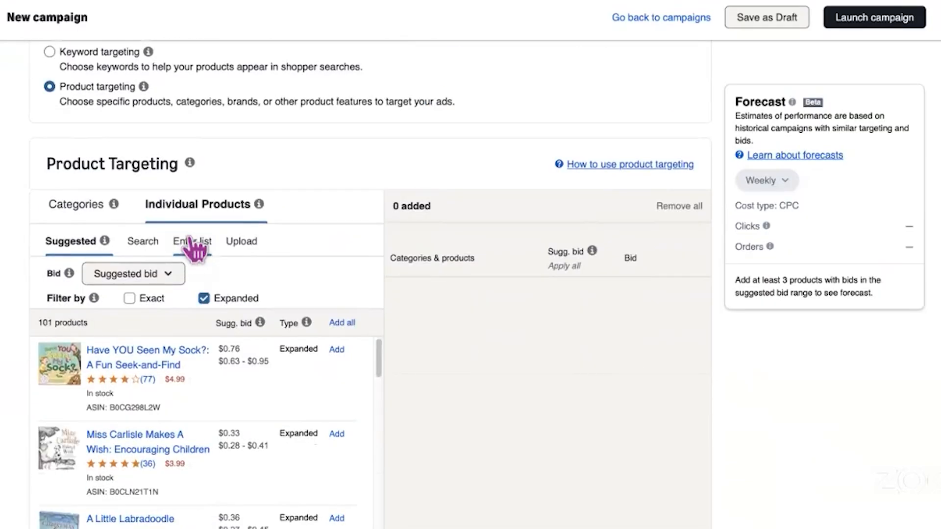
{"action": "left_click", "coordinate": [192, 242]}
{"action": "left_click", "coordinate": [115, 345]}
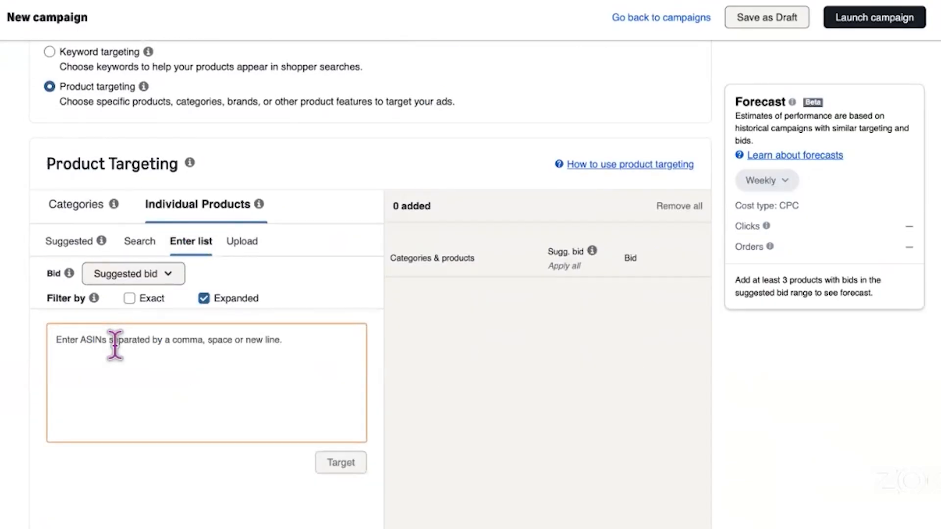
{"action": "key", "text": "ctrl+v"}
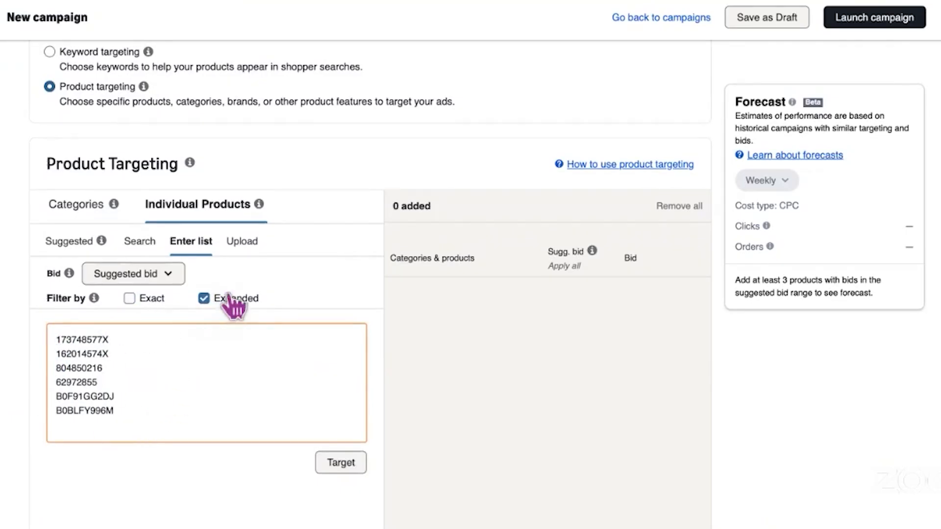
- Target the listed products with both exact and expanded matching at a custom bid of $0.72
{"action": "left_click", "coordinate": [131, 299]}
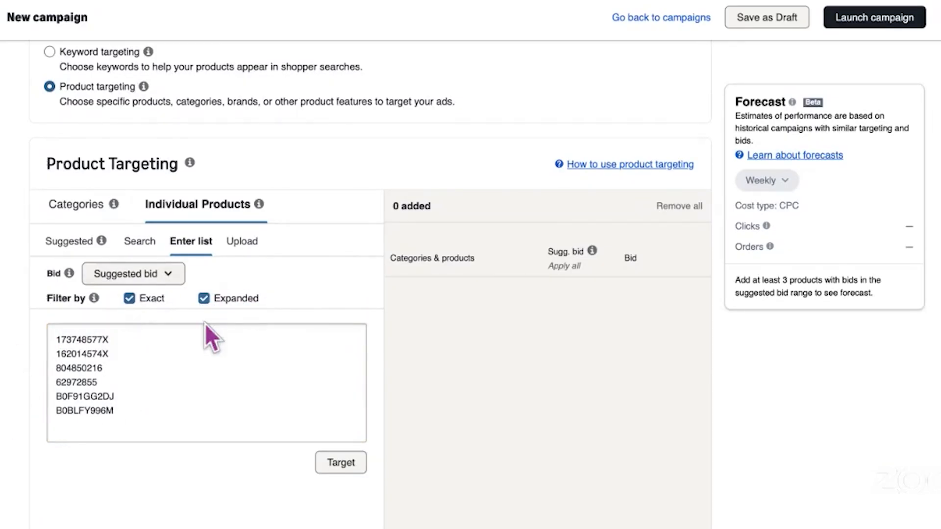
{"action": "left_click", "coordinate": [157, 274]}
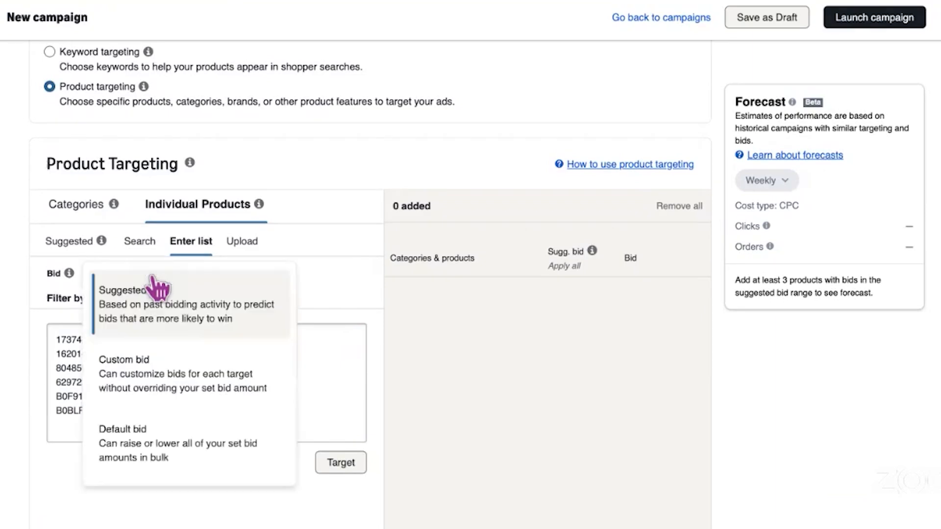
{"action": "left_click", "coordinate": [178, 387]}
{"action": "left_click_drag", "start_coordinate": [217, 269], "coordinate": [189, 269]}
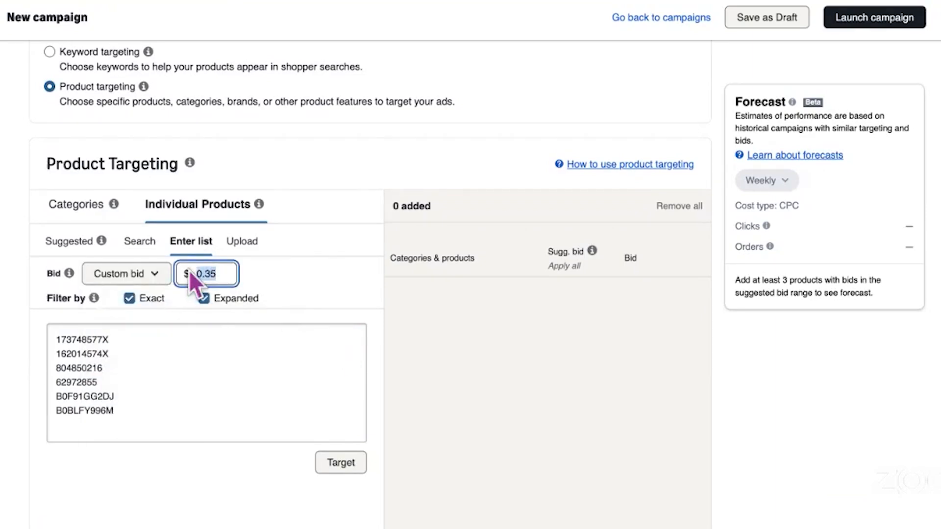
{"action": "type", "text": ".76"}
{"action": "key", "text": "BackSpace"}
{"action": "type", "text": "2"}
{"action": "left_click", "coordinate": [540, 414]}
{"action": "left_click", "coordinate": [365, 460]}
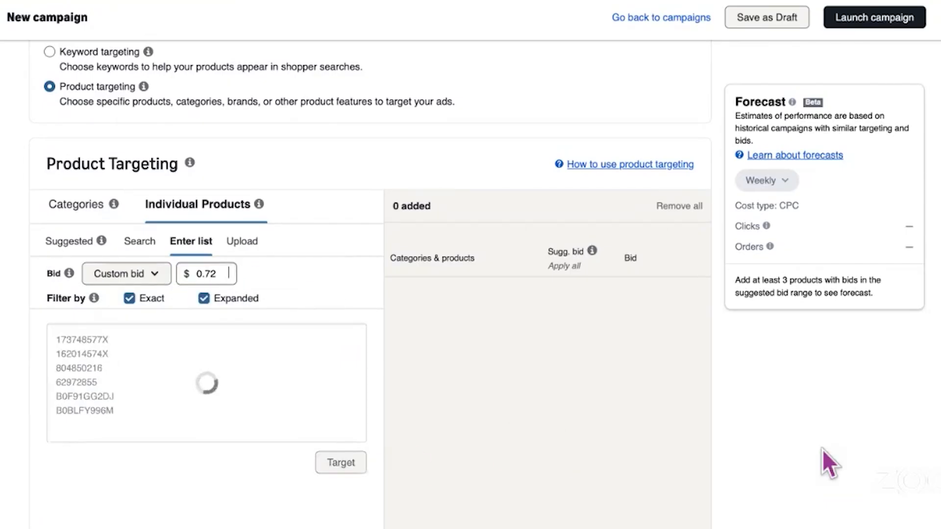
- Write the ad's custom text: "Perfect for classrooms this October: tradition, identity & belonging. Parents and educator guide available - perfect for classroom and homeschool."
{"action": "scroll", "coordinate": [813, 439], "scroll_direction": "down", "scroll_amount": 10}
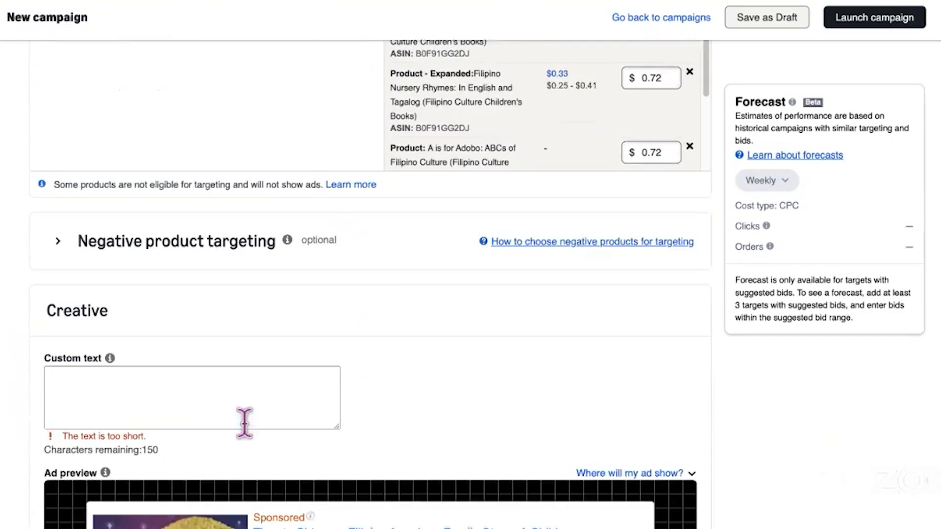
{"action": "left_click", "coordinate": [124, 404]}
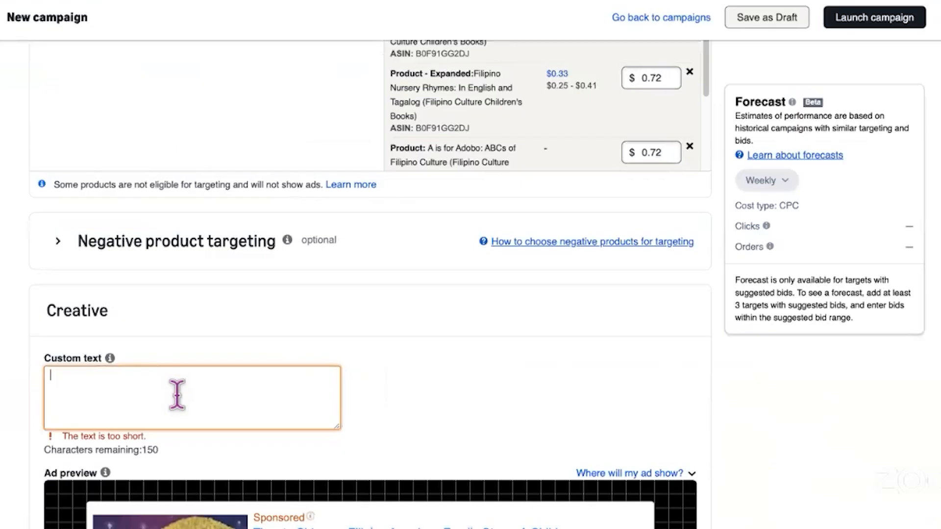
{"action": "type", "text": "Perfect for classrooms this October: tradition, identity & belonging."}
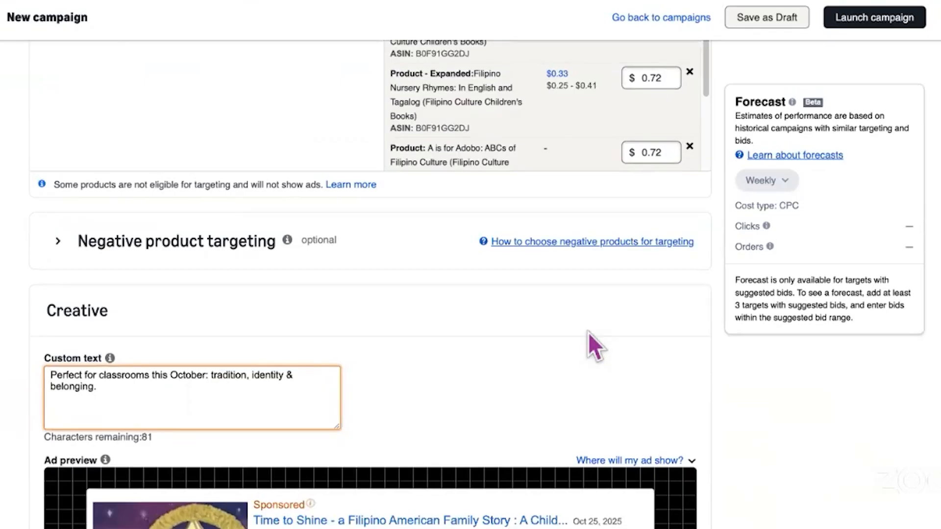
{"action": "scroll", "coordinate": [588, 339], "scroll_direction": "down", "scroll_amount": 5}
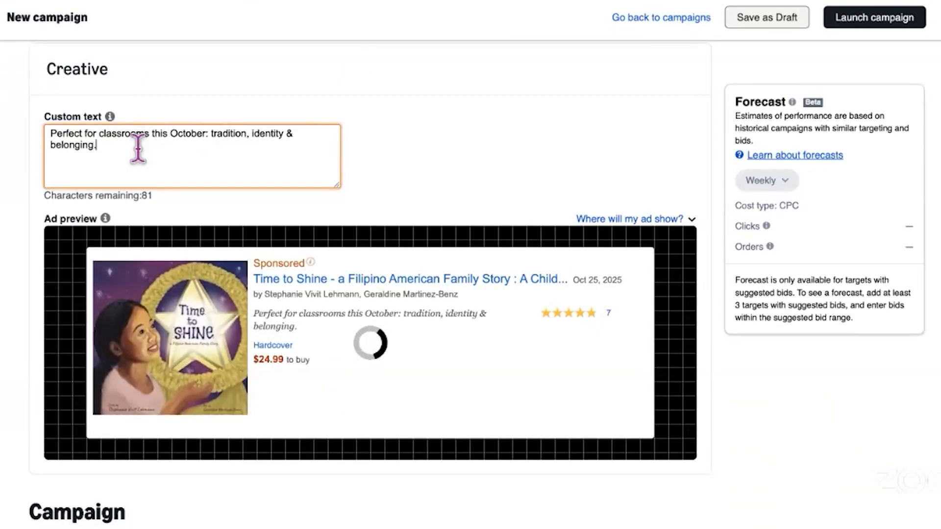
{"action": "type", "text": "Parents and educator guide available"}
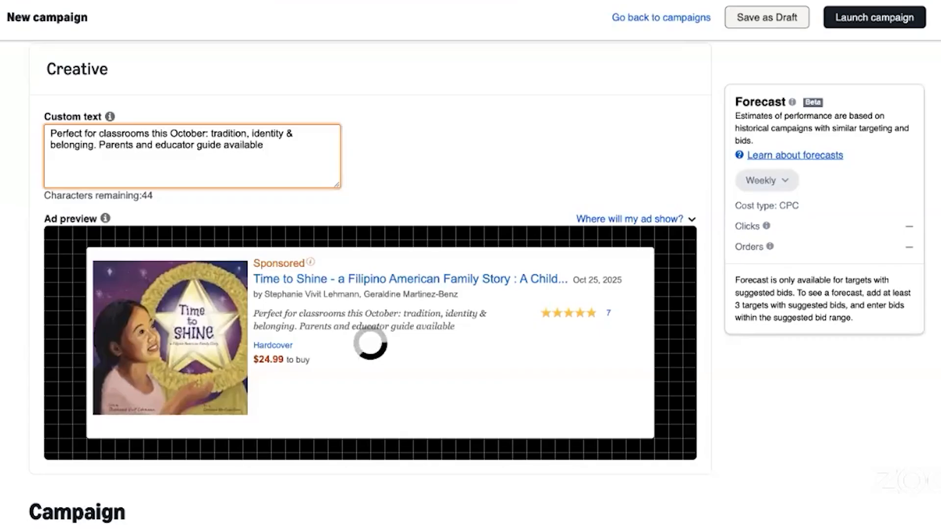
{"action": "type", "text": "- perfect for classroom and homeschool."}
- Replace the custom text's closing phrase "perfect for classroom and homeschool." with "Filipino-American history month."
{"action": "left_click_drag", "start_coordinate": [271, 145], "coordinate": [283, 161]}
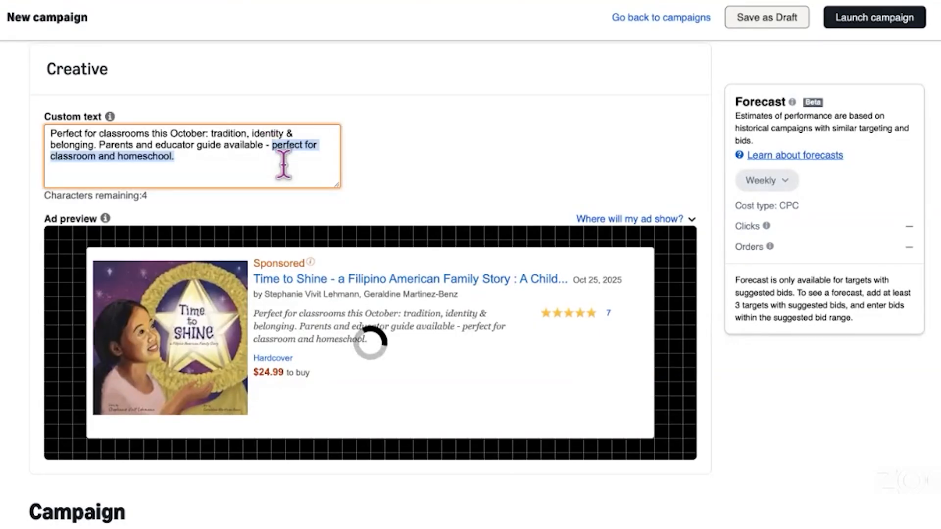
{"action": "type", "text": "Filipino-Americ"}
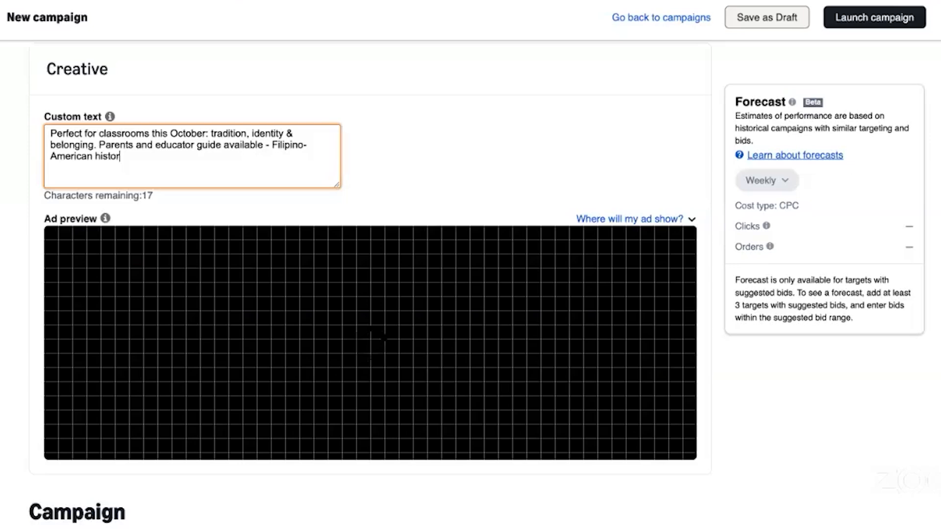
{"action": "type", "text": "an history month."}
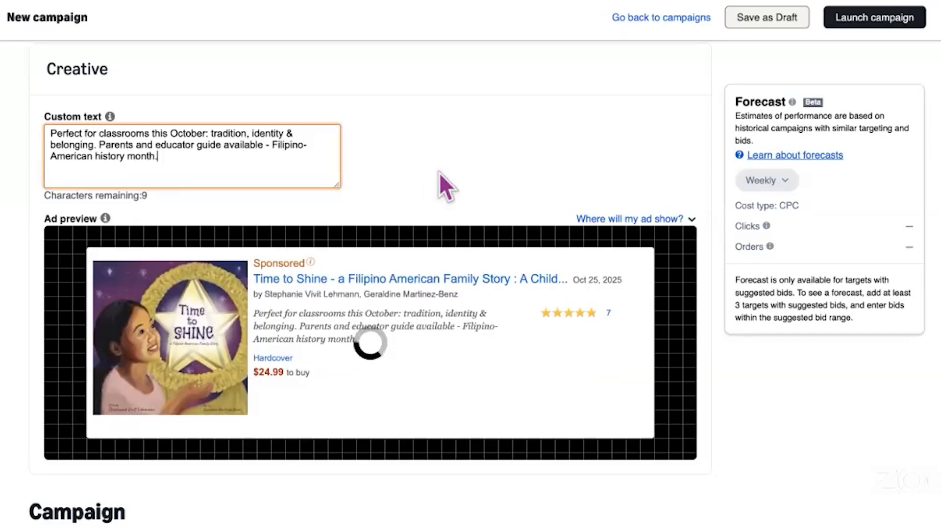
{"action": "scroll", "coordinate": [696, 351], "scroll_direction": "down", "scroll_amount": 2}
{"action": "scroll", "coordinate": [714, 353], "scroll_direction": "down", "scroll_amount": 5}
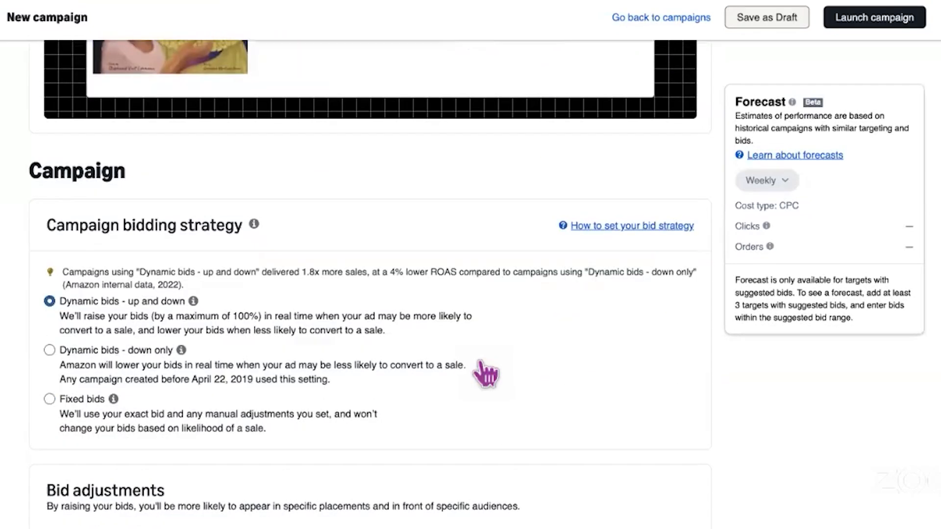
- Switch the campaign bidding strategy to fixed bids
{"action": "left_click", "coordinate": [53, 401]}
{"action": "scroll", "coordinate": [681, 387], "scroll_direction": "down", "scroll_amount": 7}
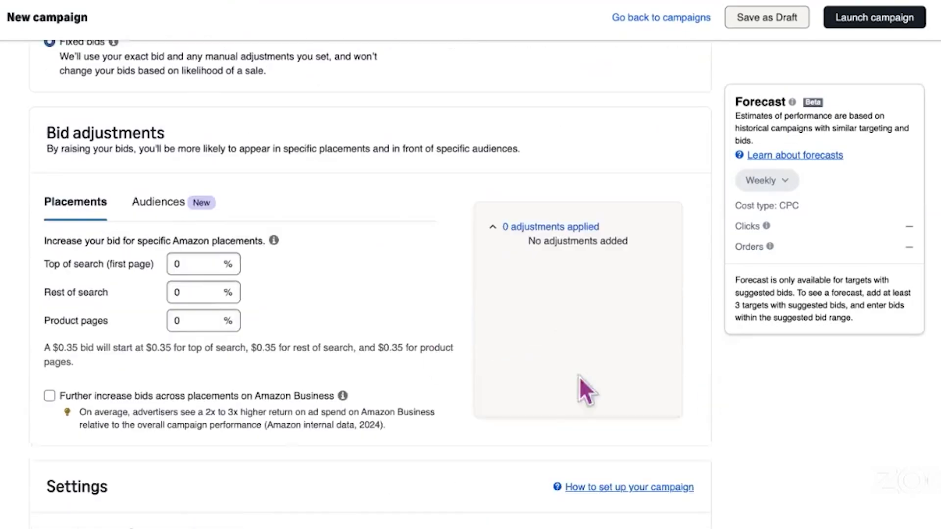
{"action": "scroll", "coordinate": [105, 173], "scroll_direction": "down", "scroll_amount": 4}
{"action": "scroll", "coordinate": [167, 212], "scroll_direction": "up", "scroll_amount": 6}
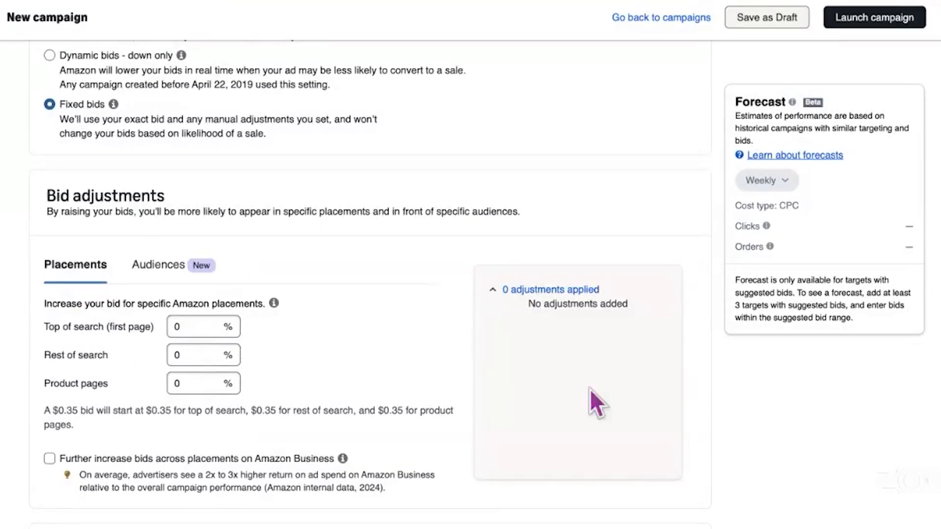
- Rename the campaign as "TTS Manual Product Text1 .72 9/4/2025" in its settings
{"action": "scroll", "coordinate": [744, 392], "scroll_direction": "down", "scroll_amount": 7}
{"action": "left_click_drag", "start_coordinate": [237, 277], "coordinate": [10, 257]}
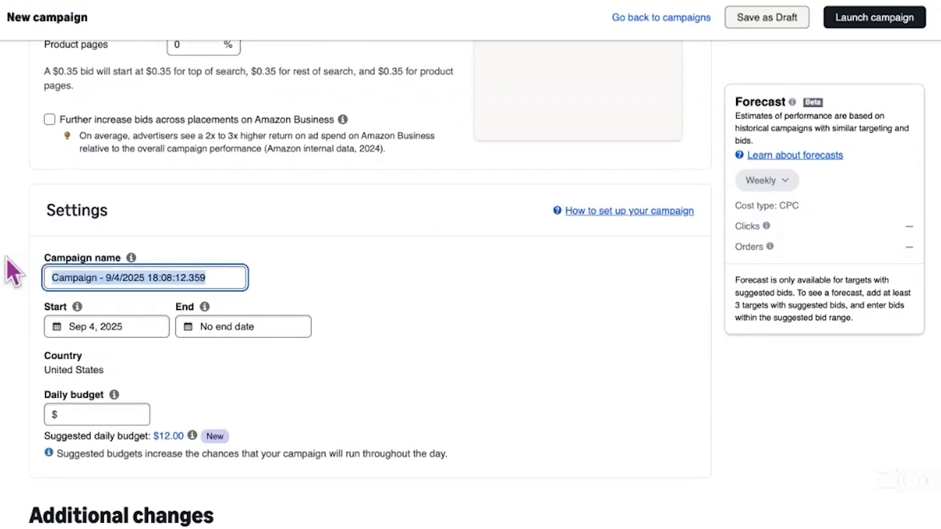
{"action": "type", "text": "TTS Manual Product Text1 .72 9/4/2025"}
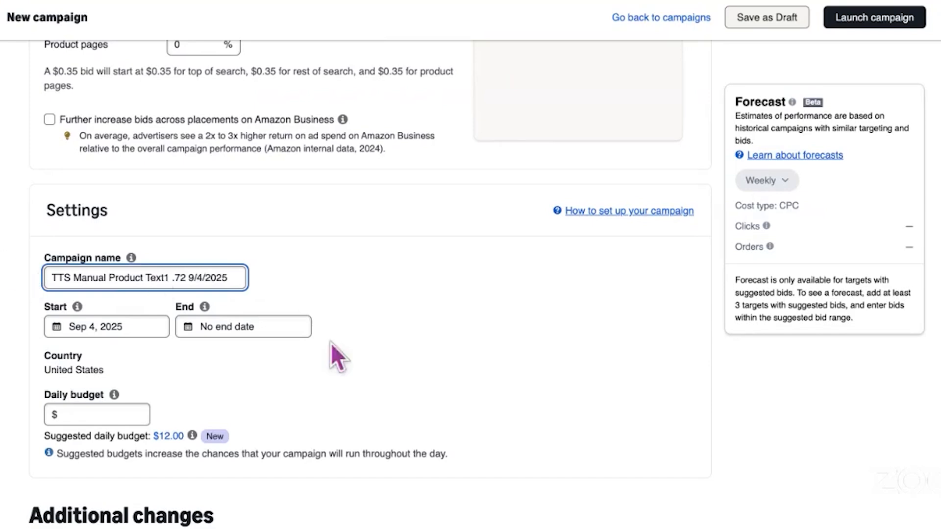
- Set the campaign's daily budget to $15.00 and launch it without any automated bid rules
{"action": "left_click", "coordinate": [90, 422]}
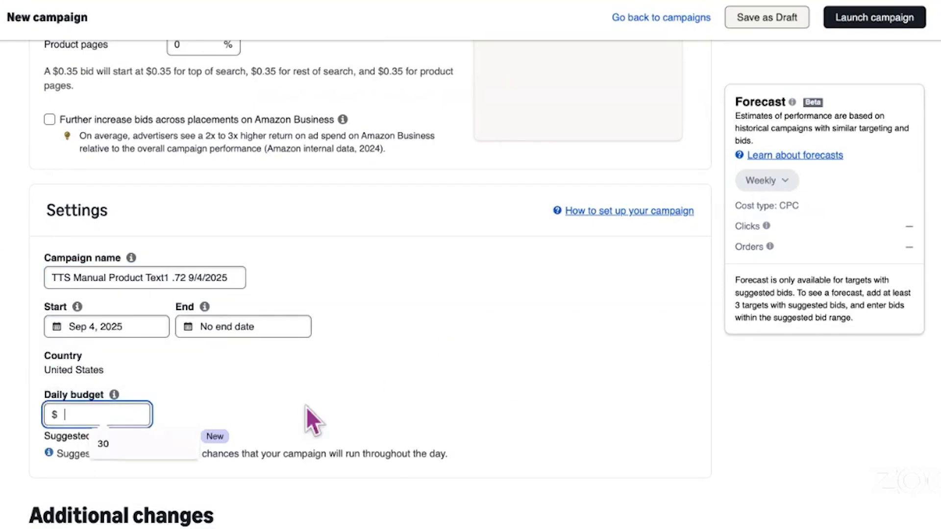
{"action": "left_click", "coordinate": [554, 379]}
{"action": "scroll", "coordinate": [557, 368], "scroll_direction": "down", "scroll_amount": 7}
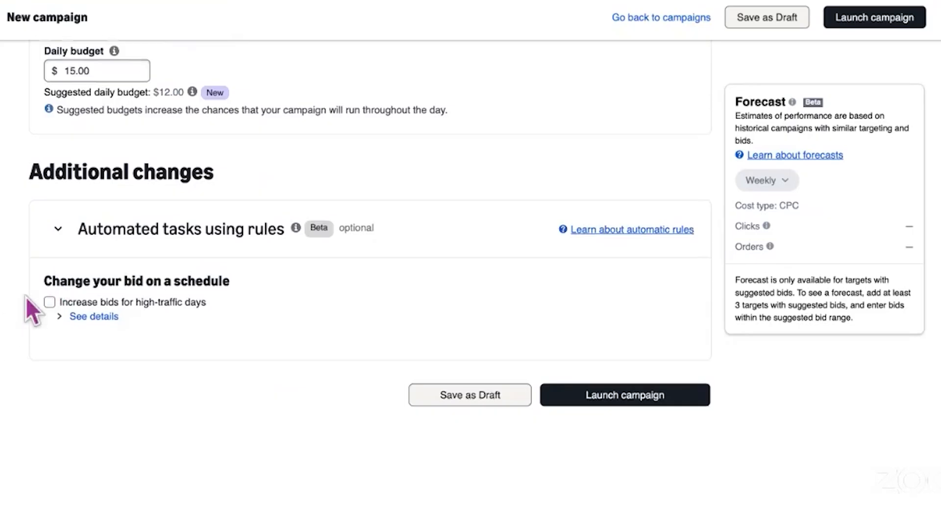
{"action": "left_click", "coordinate": [615, 398]}
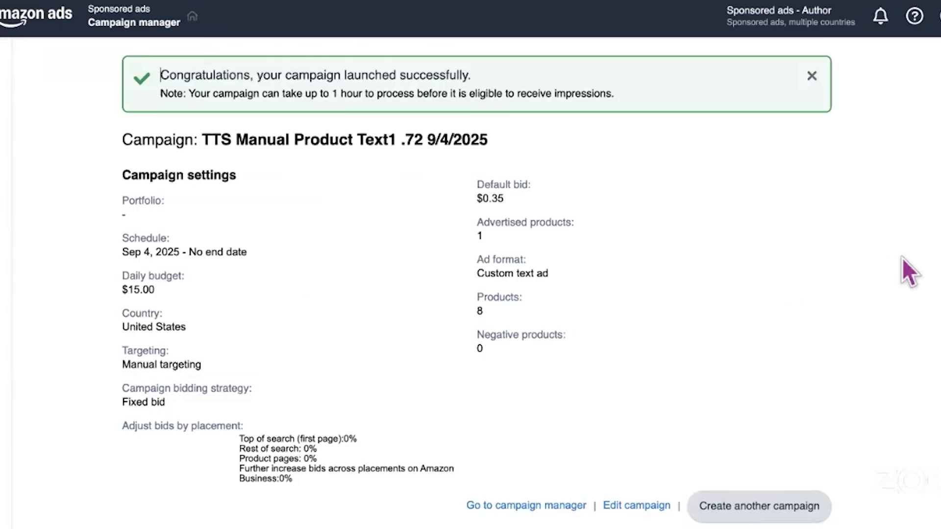
{"action": "scroll", "coordinate": [891, 265], "scroll_direction": "down", "scroll_amount": 3}
{"action": "scroll", "coordinate": [870, 256], "scroll_direction": "up", "scroll_amount": 3}
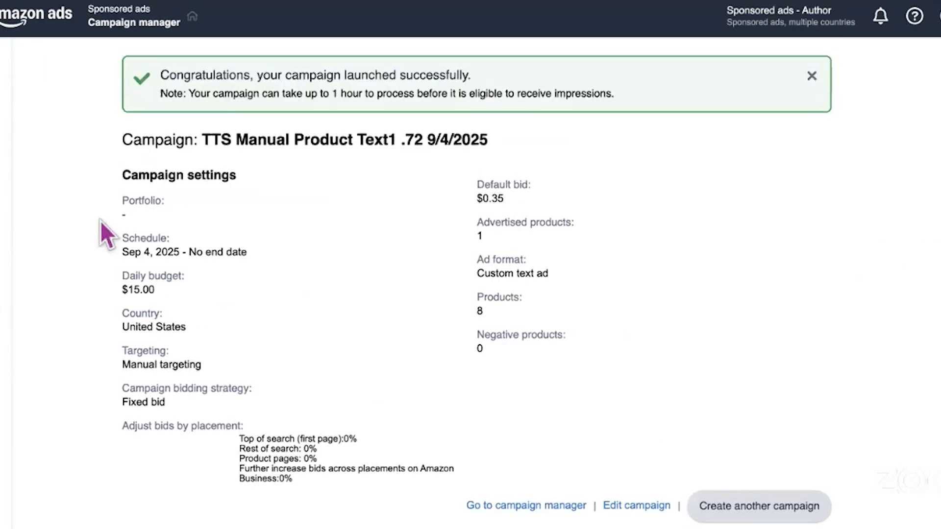